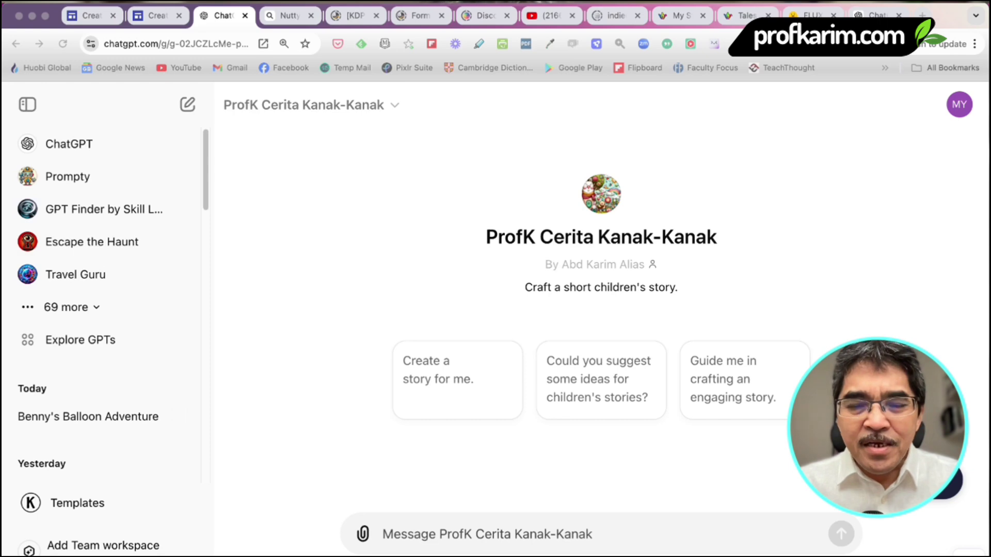
Start a chat with the ProfK Cerita Kanak-Kanak GPT using the suggested prompt "Create a story for me."
left_click(309, 457)
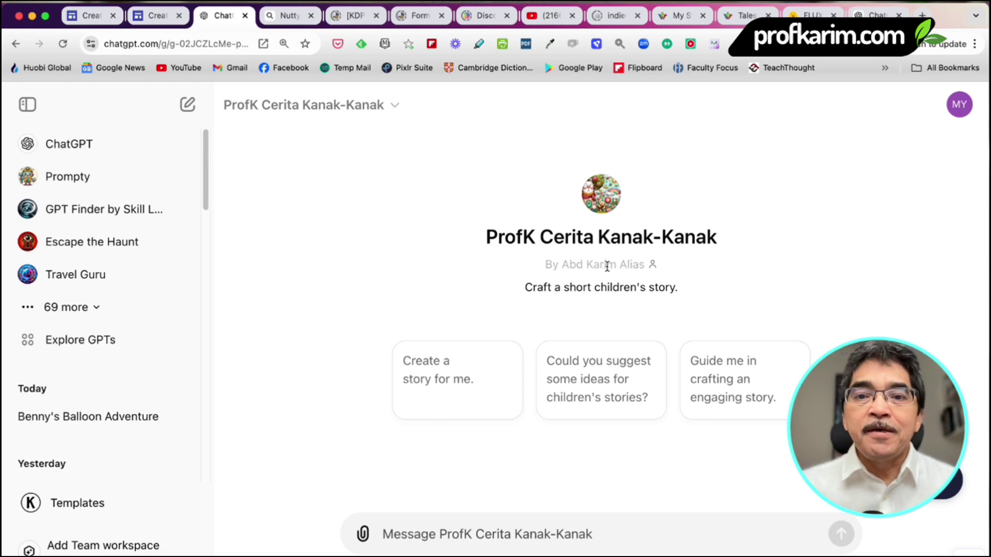
left_click_drag(523, 288, 697, 301)
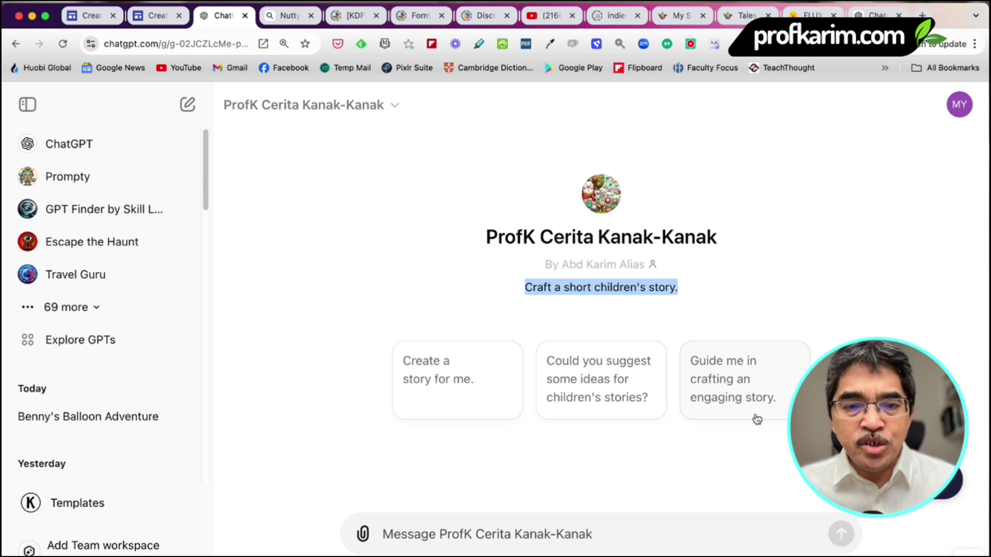
left_click(436, 385)
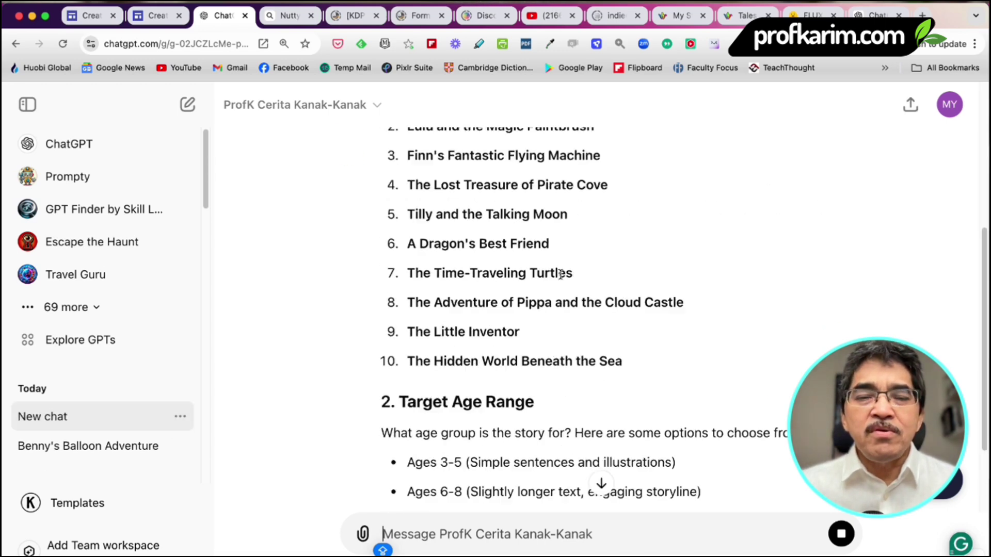
Review the suggested story titles in the "Choose a Title" section of the reply
scroll(566, 276, "up", 3)
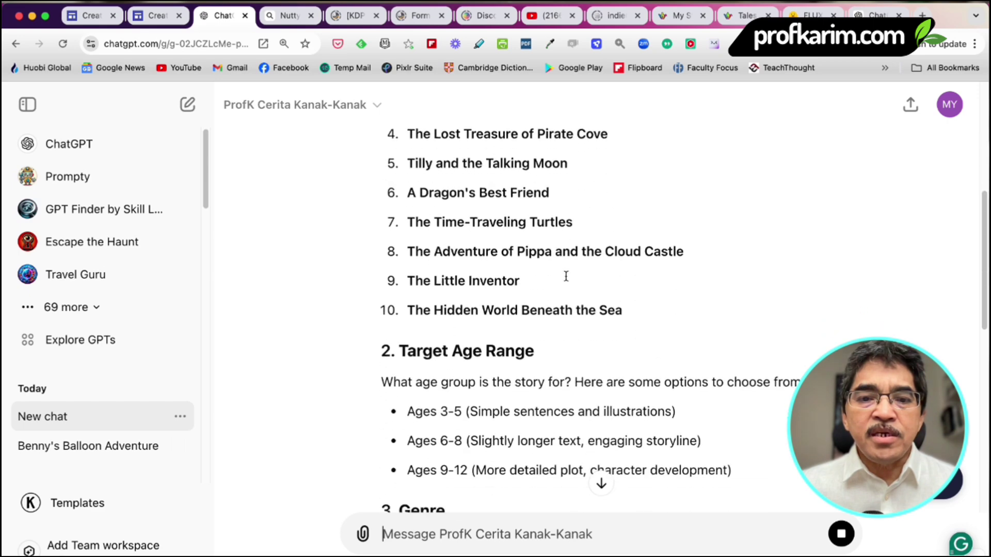
scroll(566, 278, "up", 3)
scroll(511, 289, "up", 3)
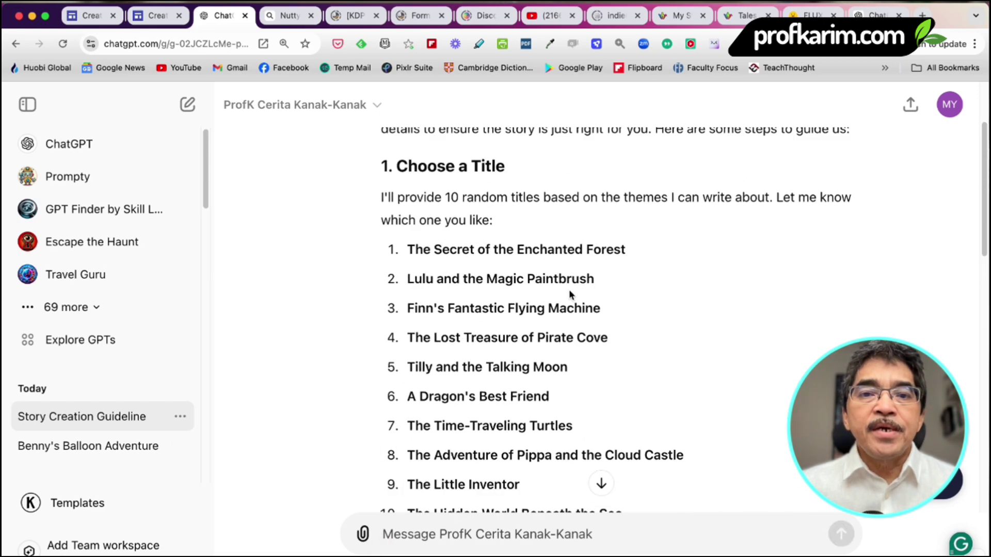
left_click_drag(444, 202, 538, 200)
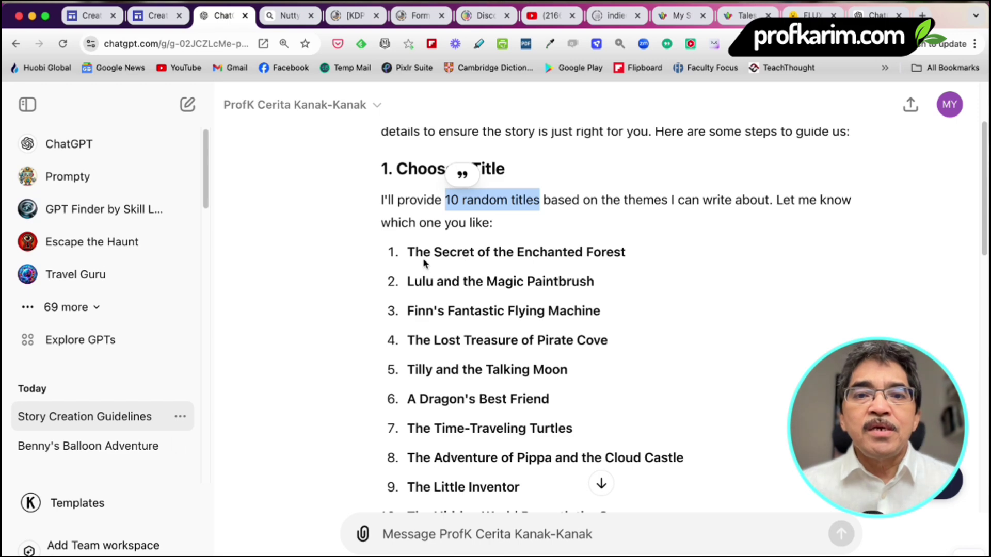
left_click_drag(409, 251, 598, 508)
scroll(620, 315, "up", 2)
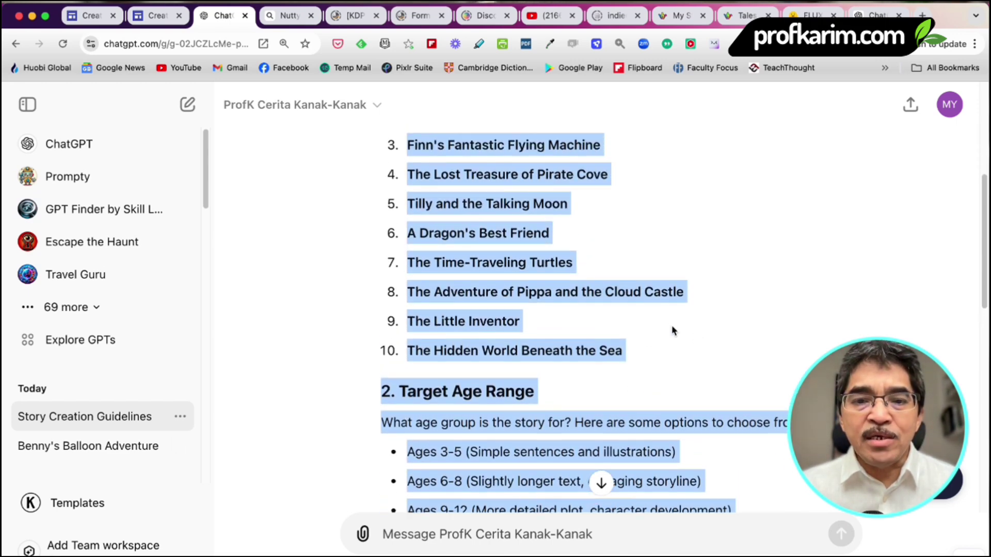
left_click(673, 329)
scroll(698, 337, "down", 3)
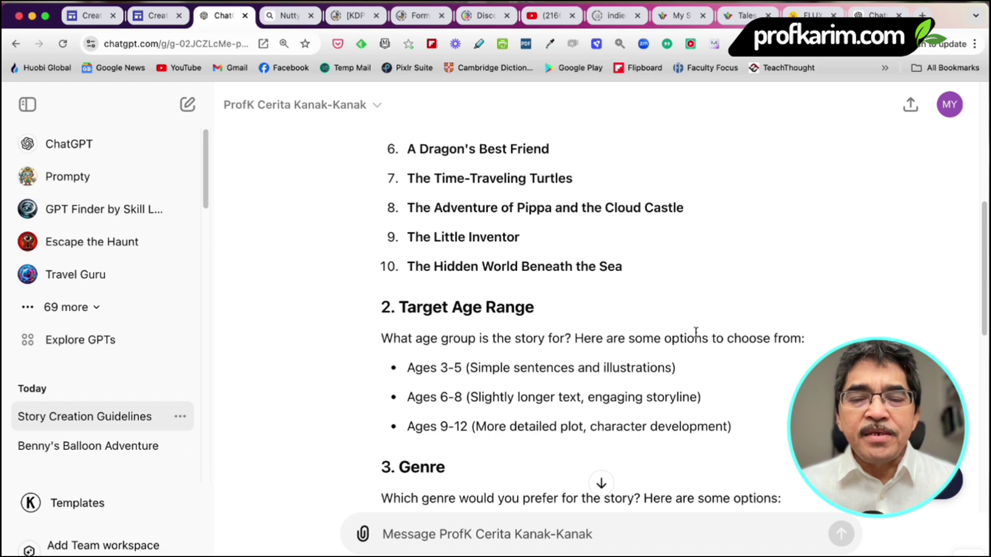
scroll(697, 335, "up", 5)
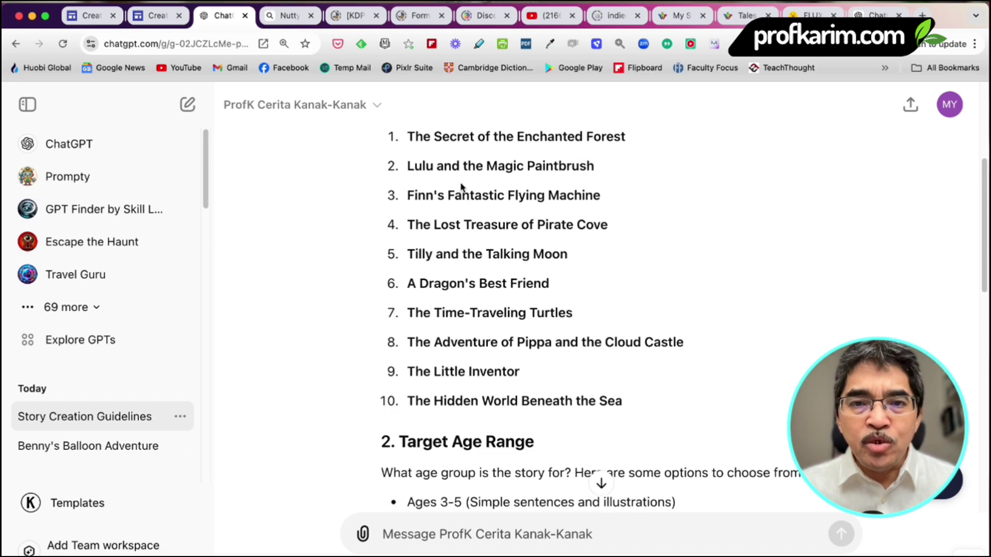
Read the reply's questions on target age range, genre, story length and number of characters
scroll(639, 258, "down", 8)
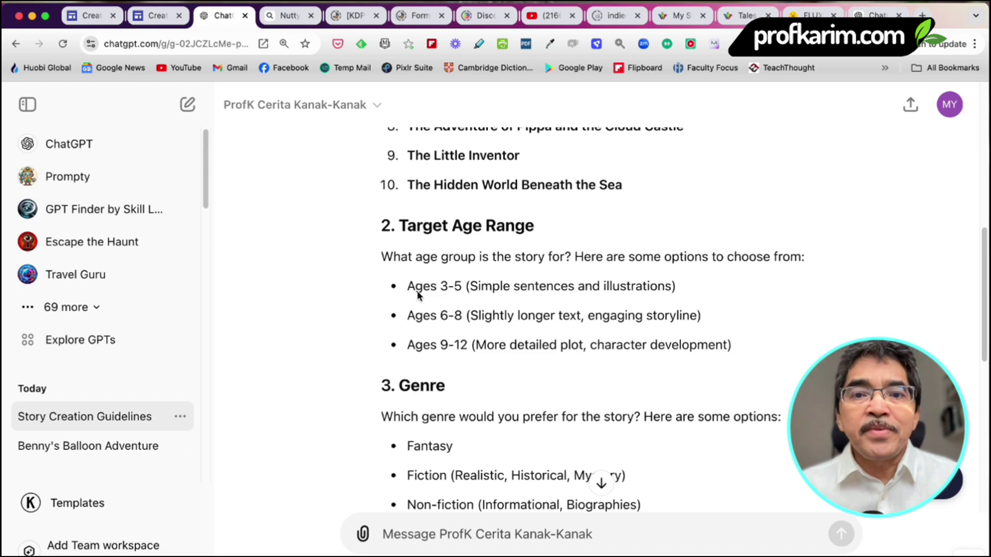
left_click_drag(407, 286, 461, 286)
left_click(410, 315)
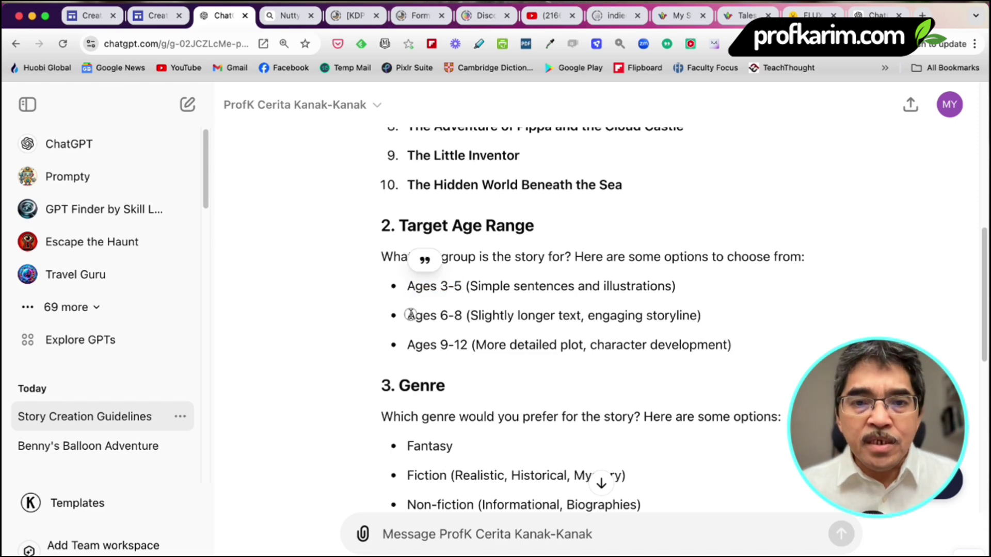
left_click_drag(411, 315, 462, 315)
left_click_drag(407, 345, 517, 344)
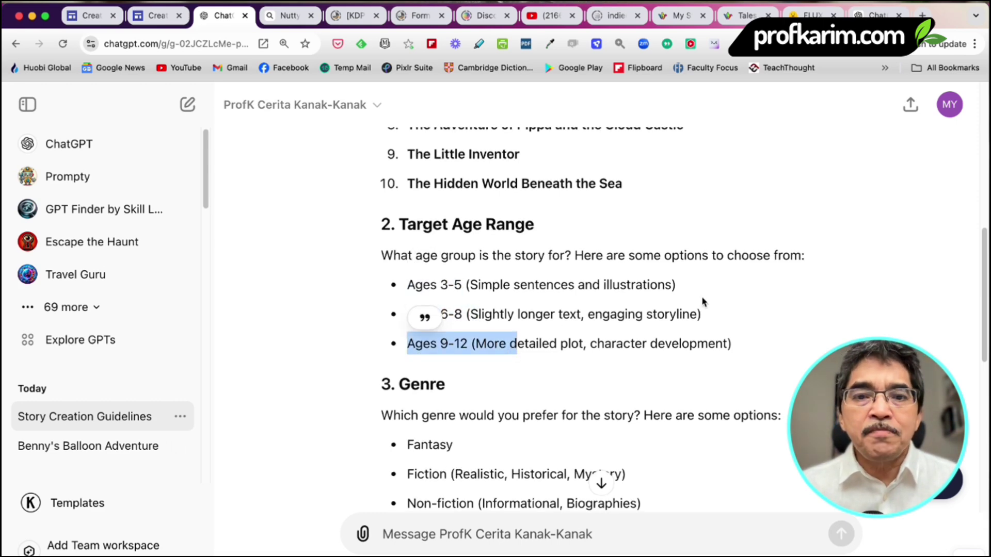
scroll(702, 302, "down", 3)
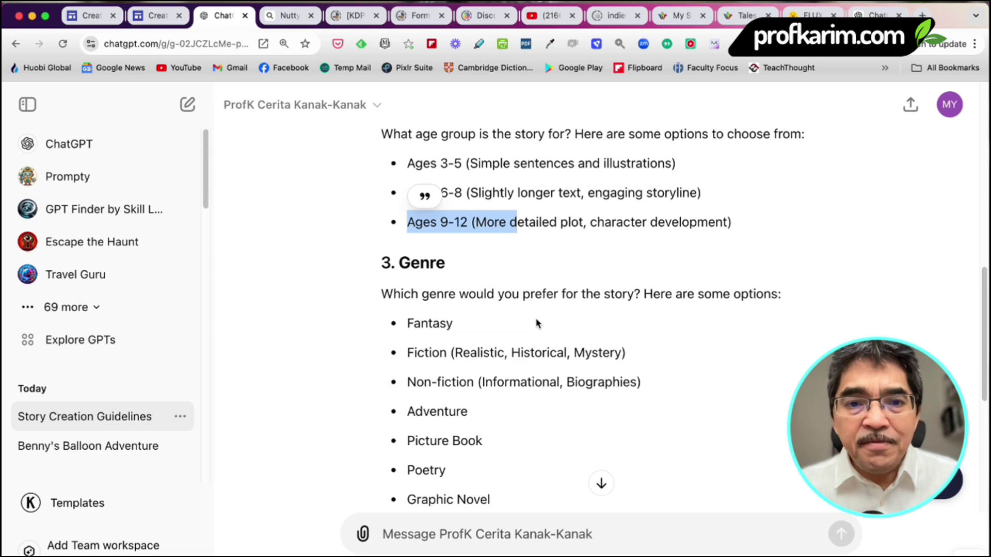
scroll(534, 323, "down", 1)
scroll(488, 296, "down", 2)
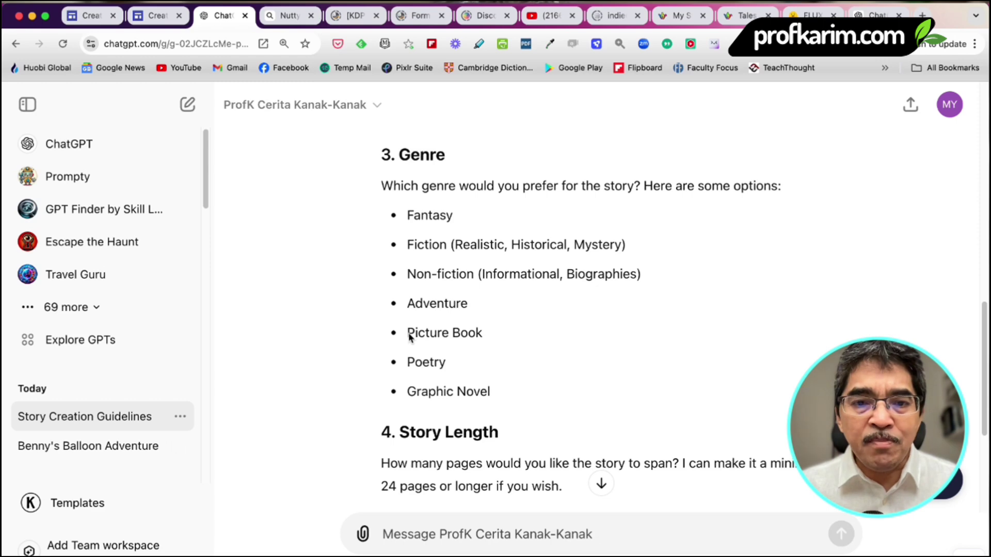
left_click_drag(406, 333, 569, 339)
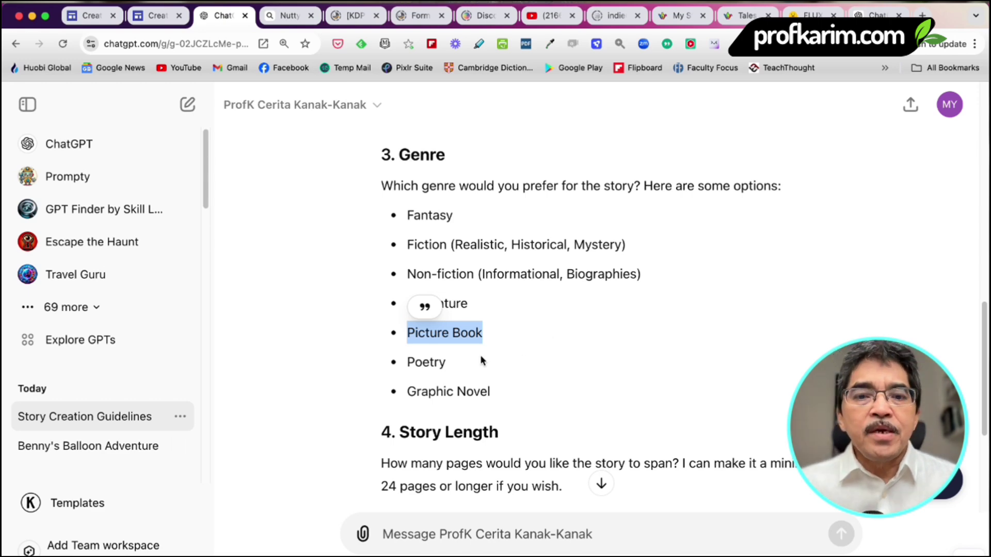
left_click_drag(495, 391, 406, 213)
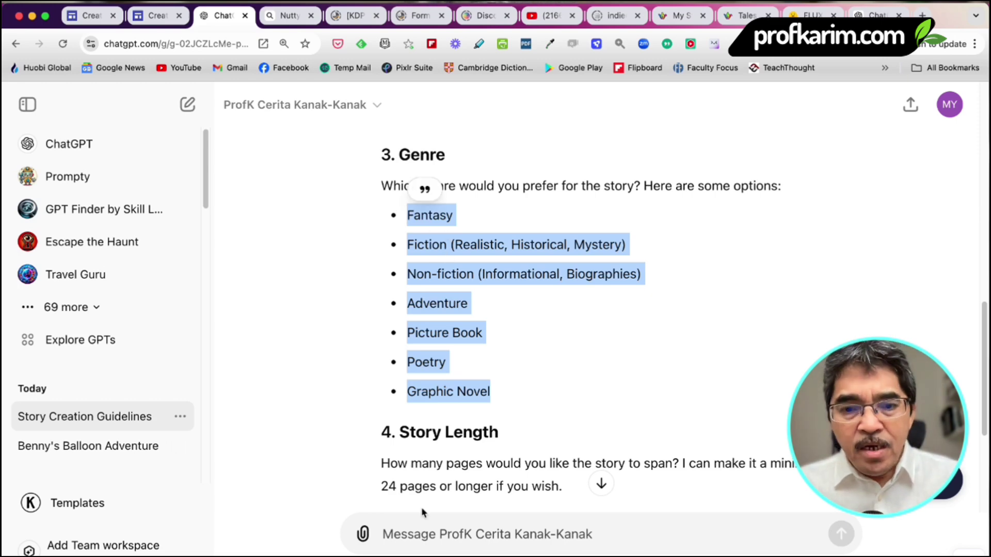
left_click(419, 533)
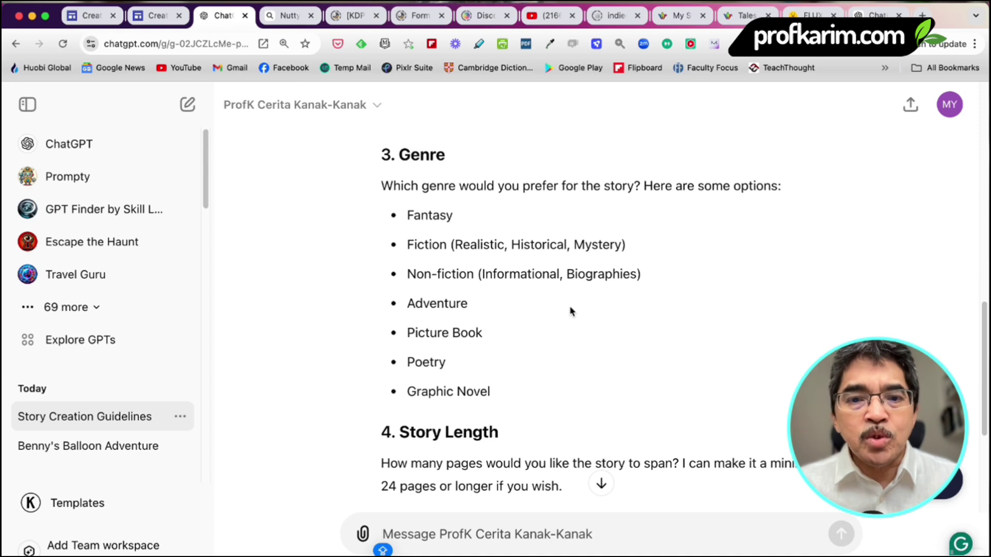
scroll(571, 310, "down", 5)
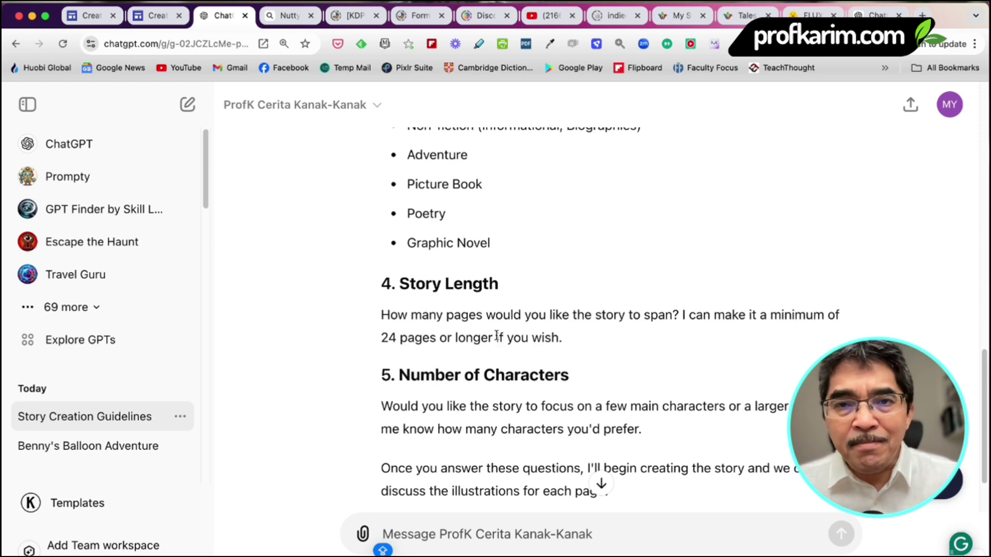
scroll(557, 343, "down", 3)
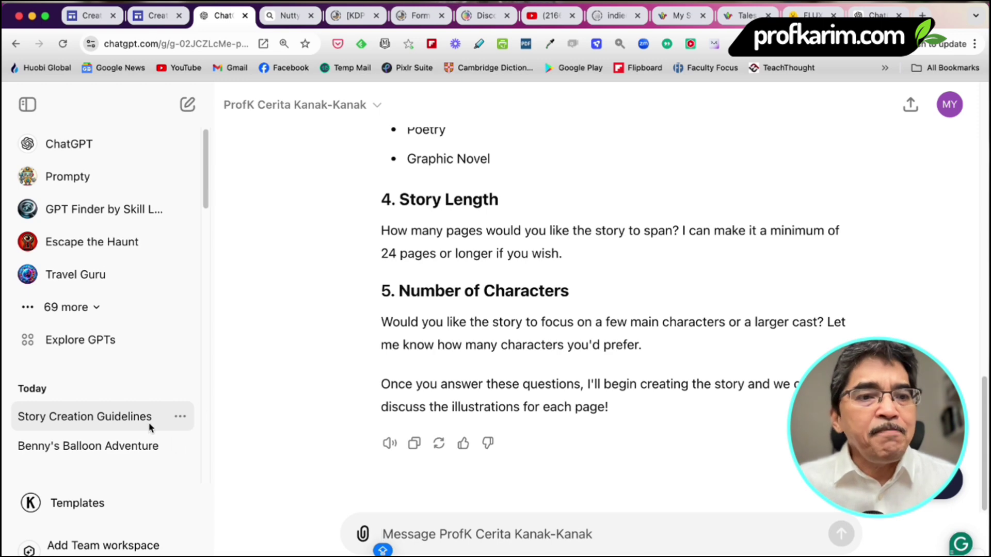
Open the earlier "Benny's Balloon Adventure" chat and go to the beginning of the conversation
left_click(100, 457)
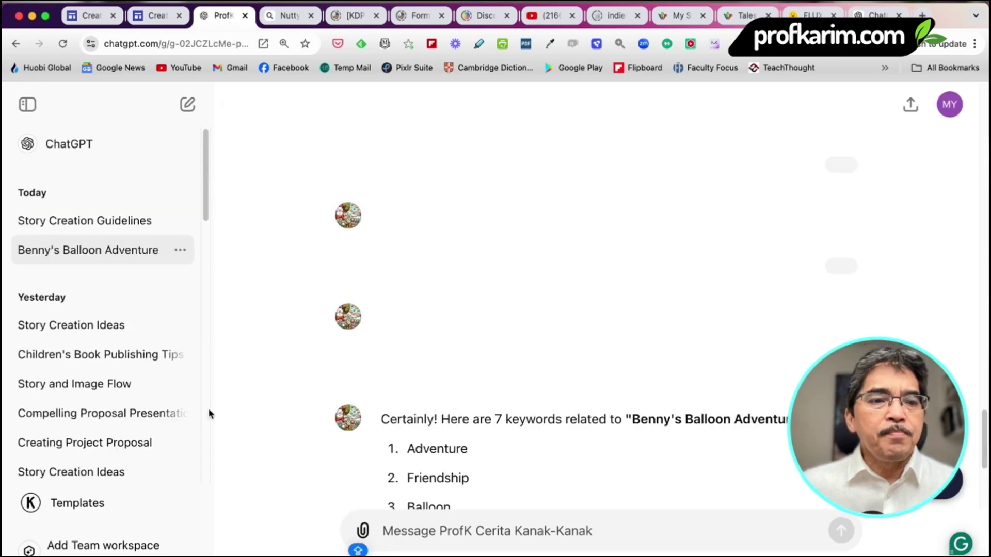
scroll(598, 351, "up", 20)
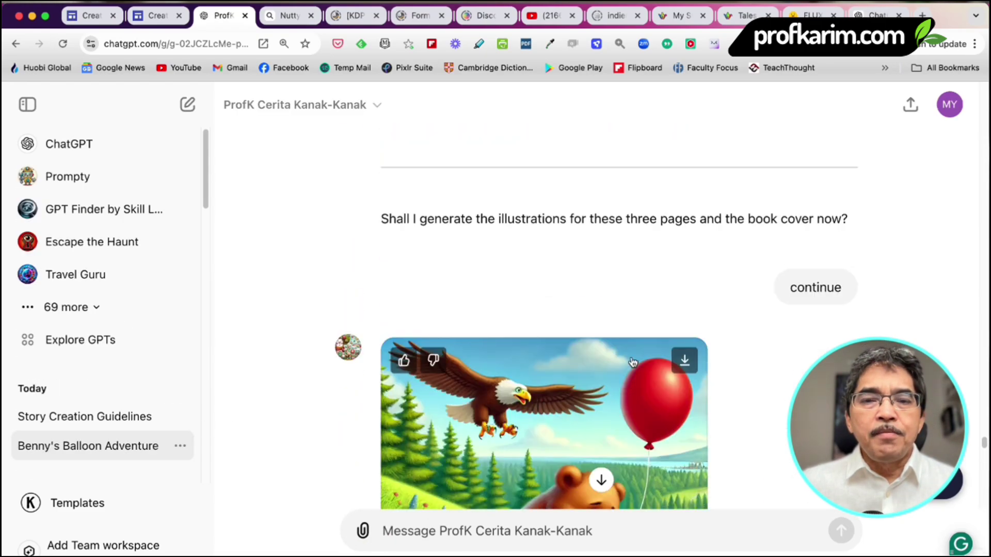
scroll(619, 336, "up", 15)
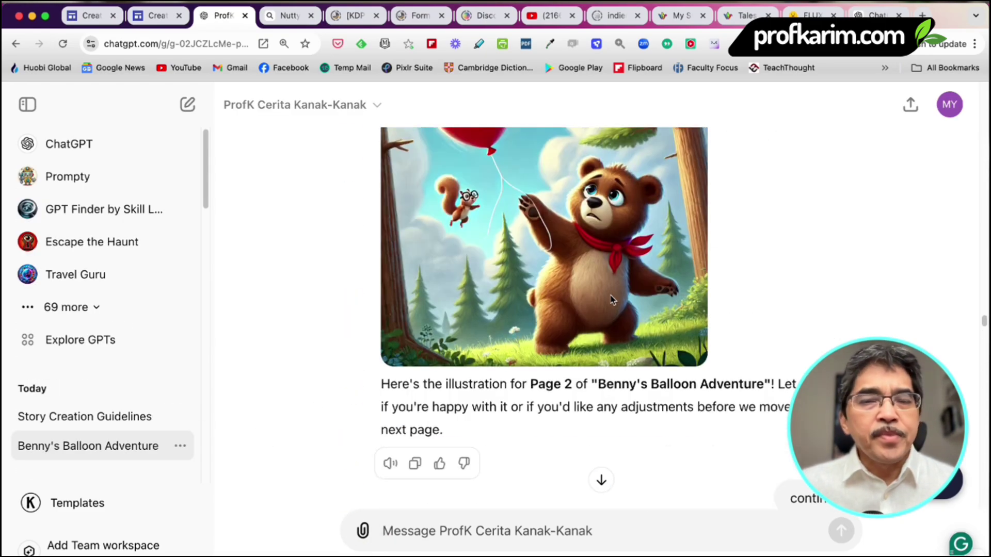
scroll(608, 307, "up", 15)
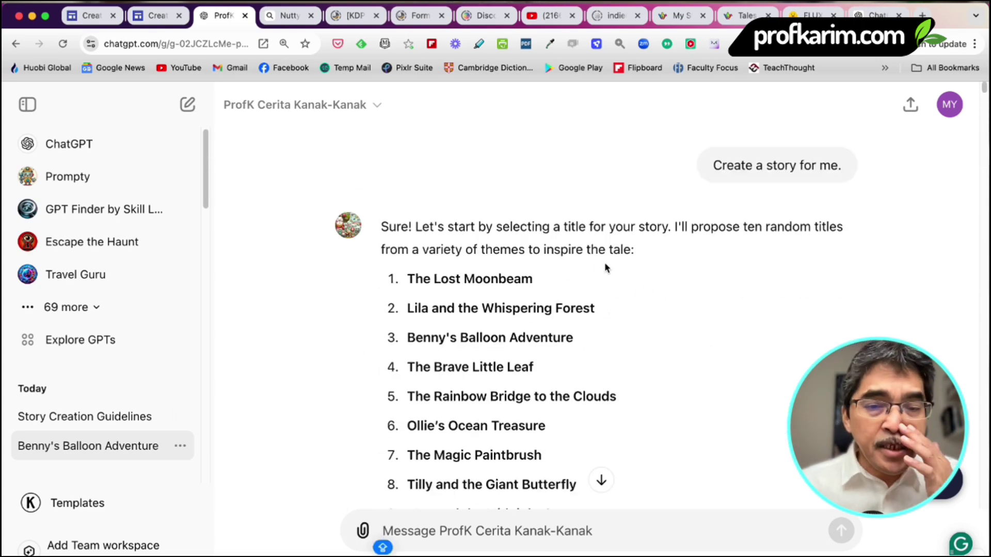
Examine the opening prompt, the proposed titles and the "#3" reply that picks Benny's Balloon Adventure
mouse_move(713, 166)
left_mouse_down()
mouse_move(831, 158)
mouse_move(845, 171)
left_mouse_up()
scroll(467, 328, "down", 4)
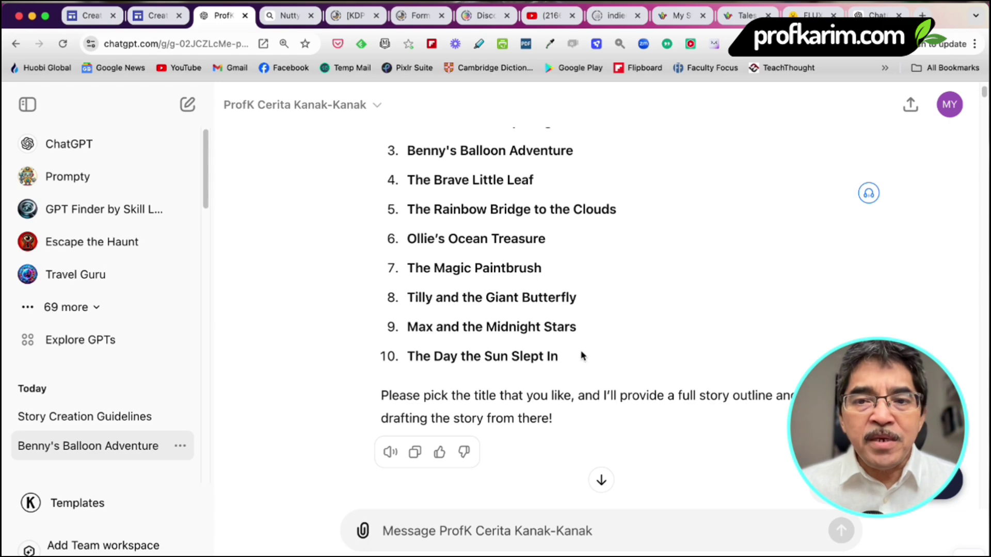
left_click_drag(580, 354, 420, 178)
scroll(669, 246, "down", 5)
scroll(669, 246, "down", 4)
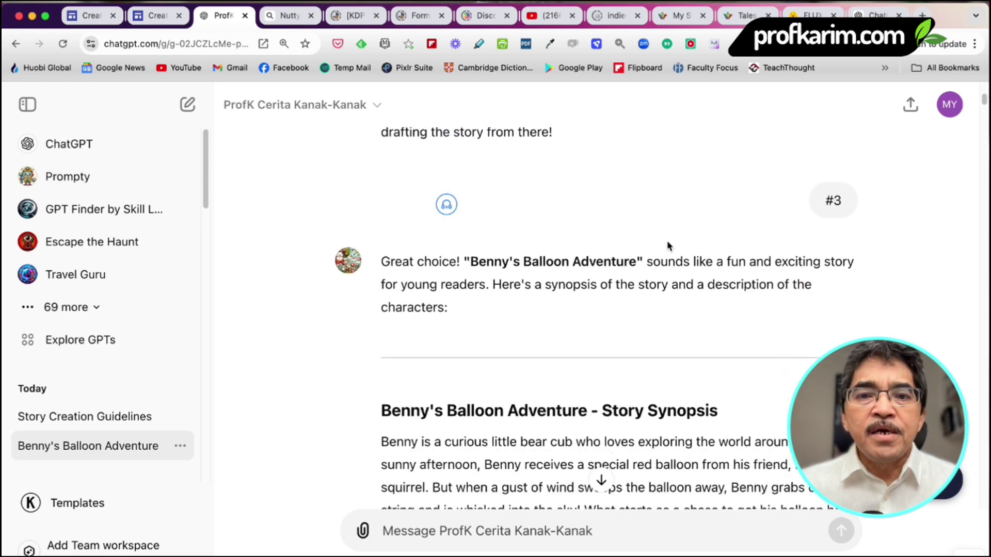
scroll(489, 290, "down", 2)
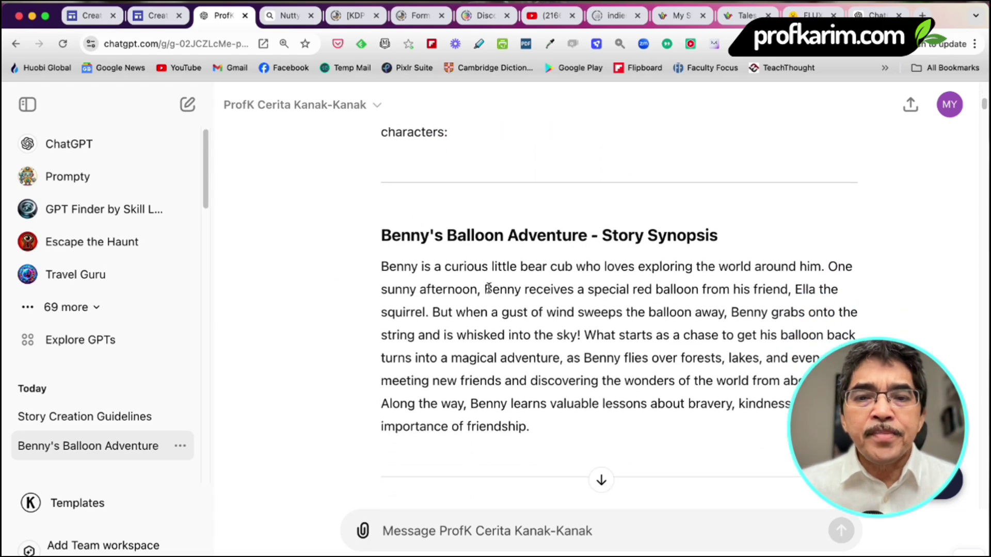
scroll(489, 287, "up", 10)
scroll(589, 313, "down", 4)
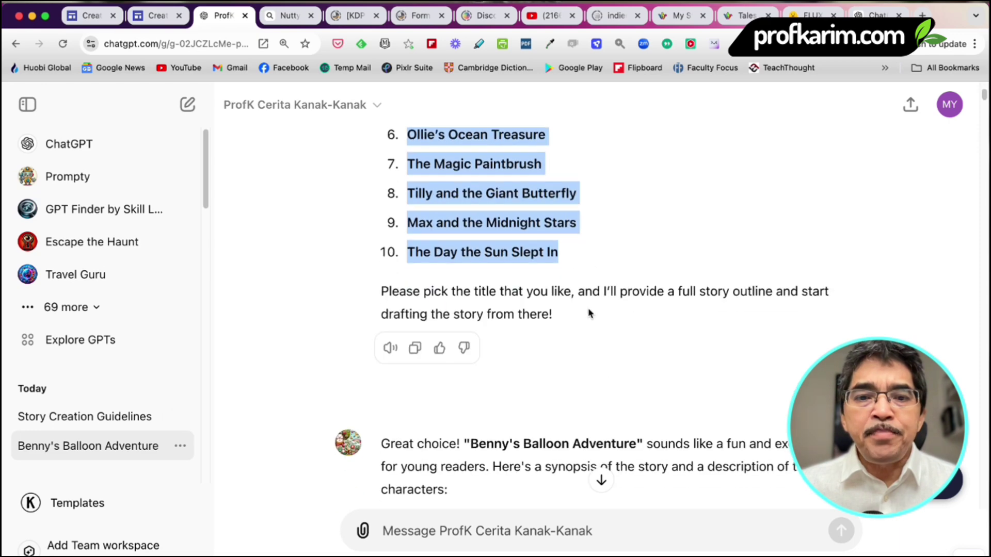
left_click(828, 305)
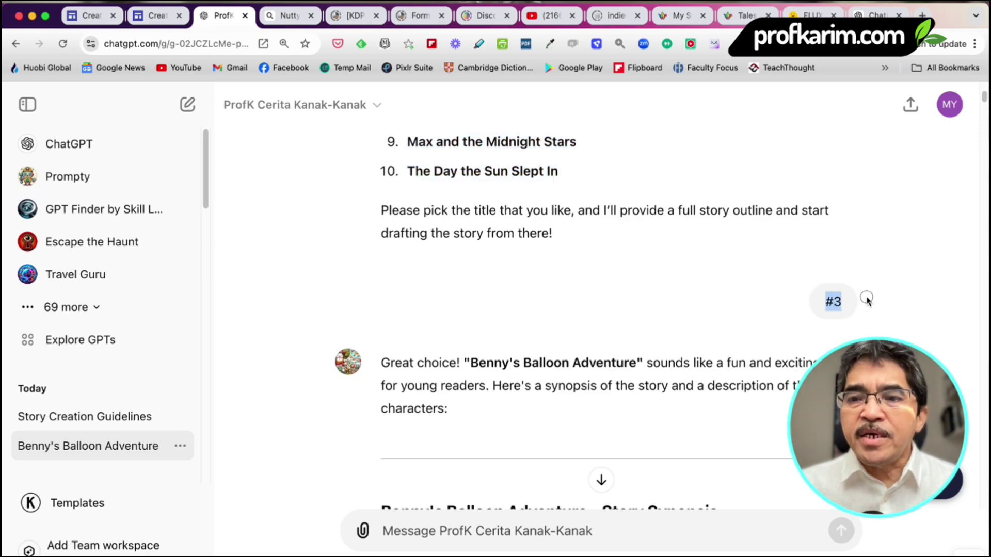
scroll(506, 279, "up", 5)
left_click_drag(406, 233, 574, 233)
scroll(710, 323, "down", 5)
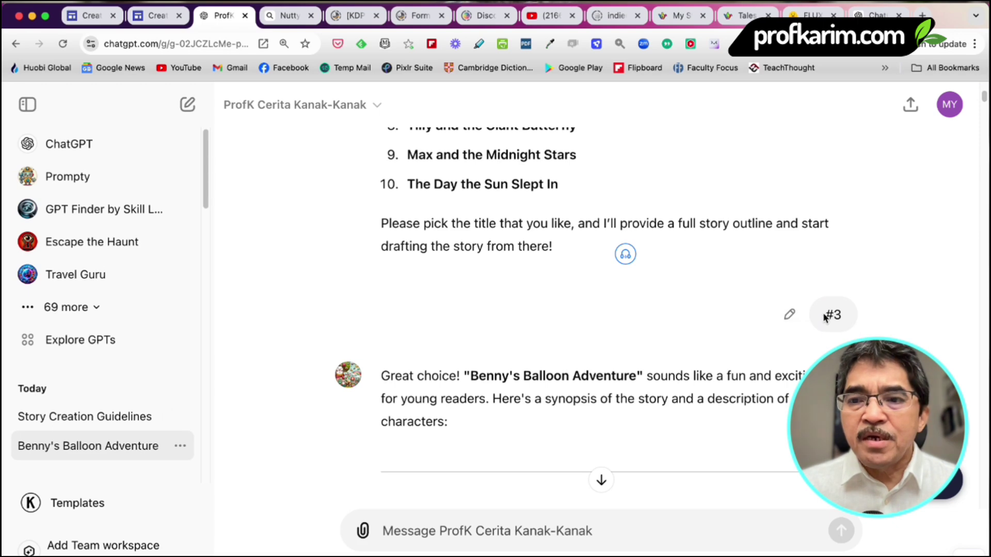
mouse_move(825, 316)
left_mouse_down()
mouse_move(882, 304)
mouse_move(841, 317)
left_mouse_up()
scroll(619, 330, "down", 2)
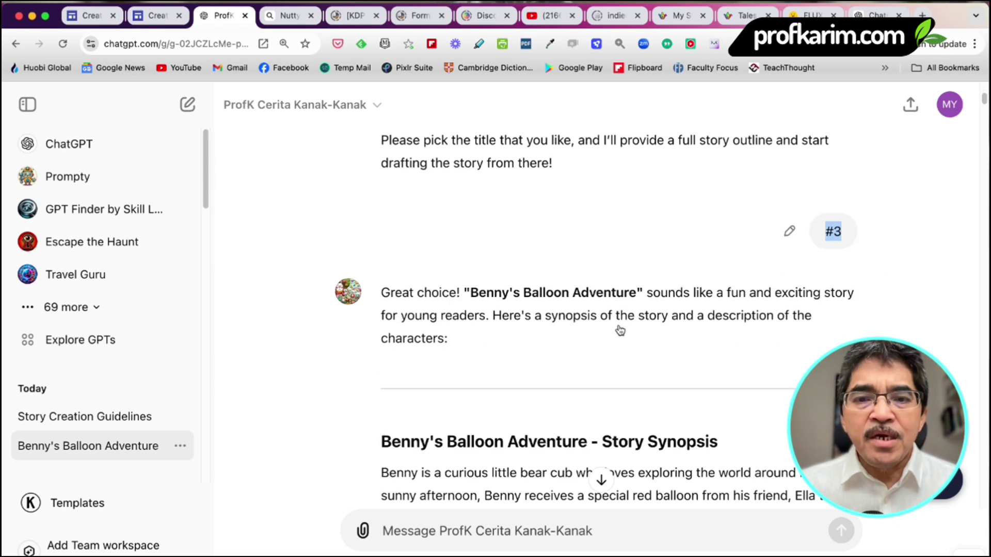
Read the story synopsis and the main character descriptions for Benny's Balloon Adventure
scroll(435, 315, "down", 4)
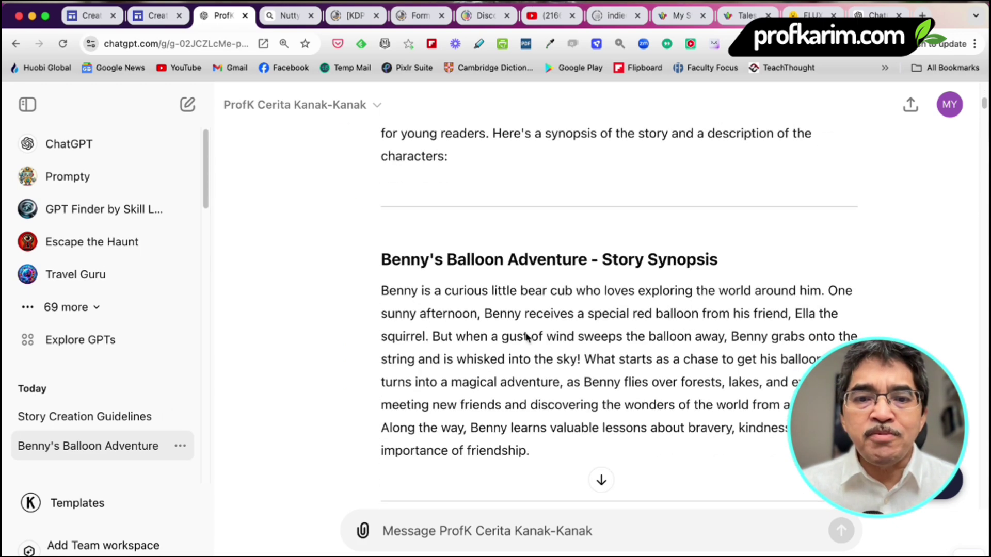
left_click_drag(382, 290, 573, 445)
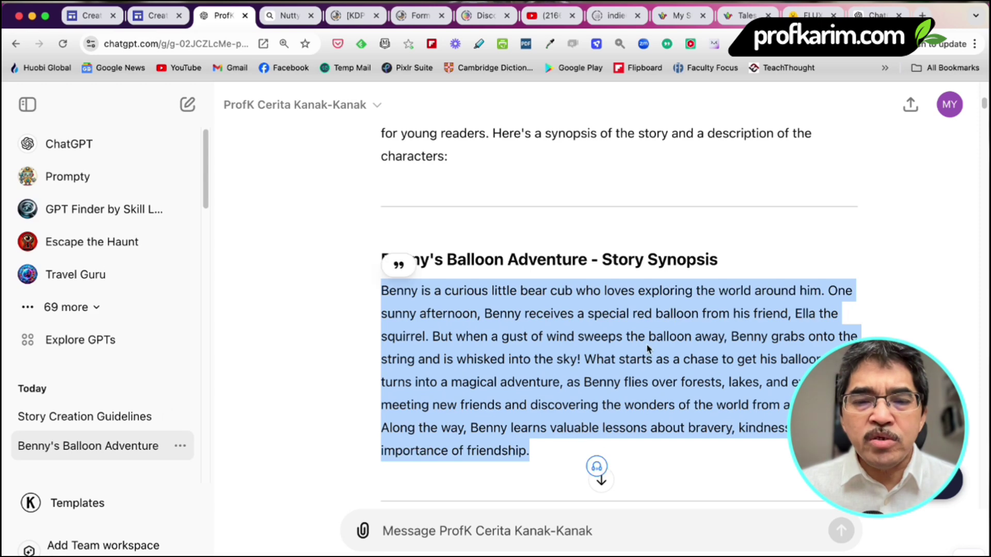
scroll(645, 346, "down", 6)
scroll(644, 343, "down", 1)
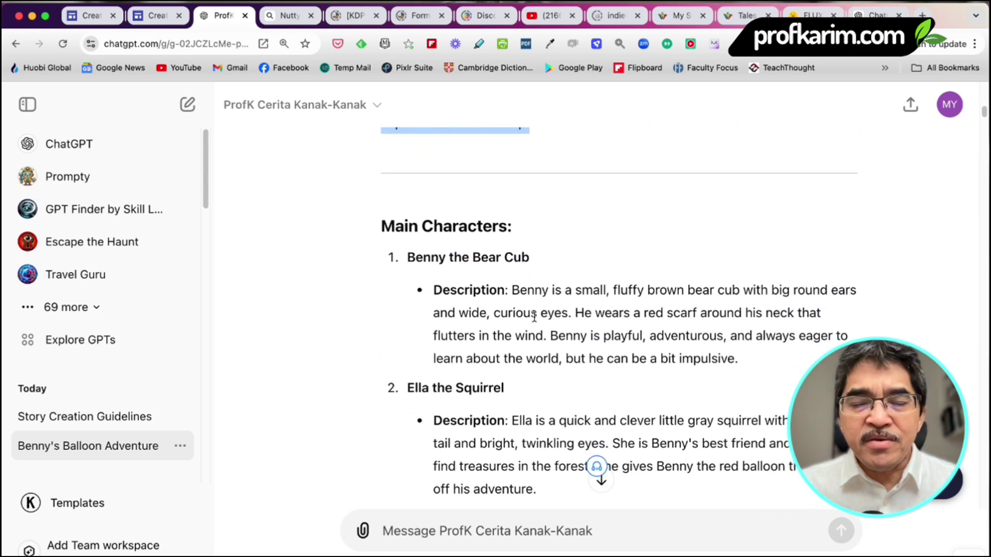
scroll(552, 318, "down", 1)
scroll(471, 273, "down", 4)
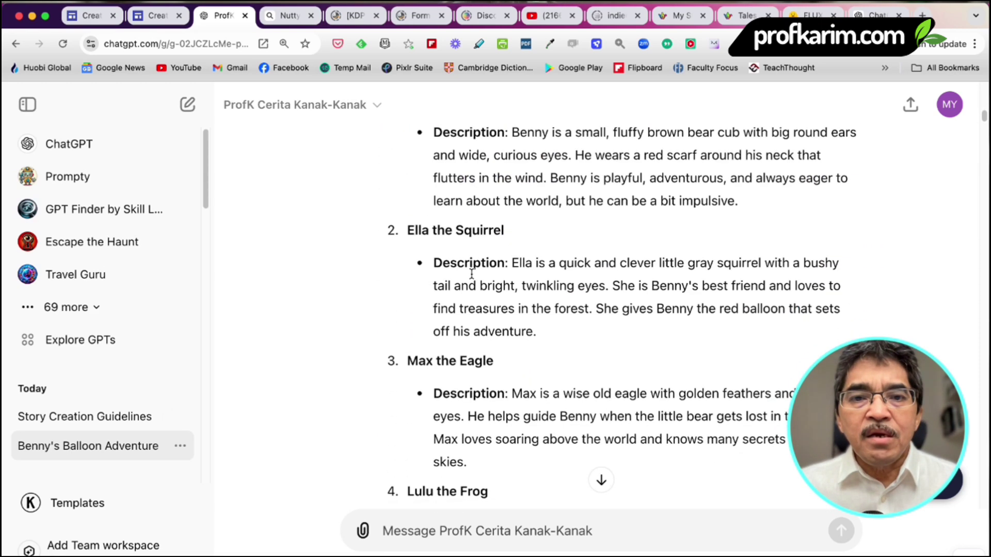
scroll(470, 276, "up", 2)
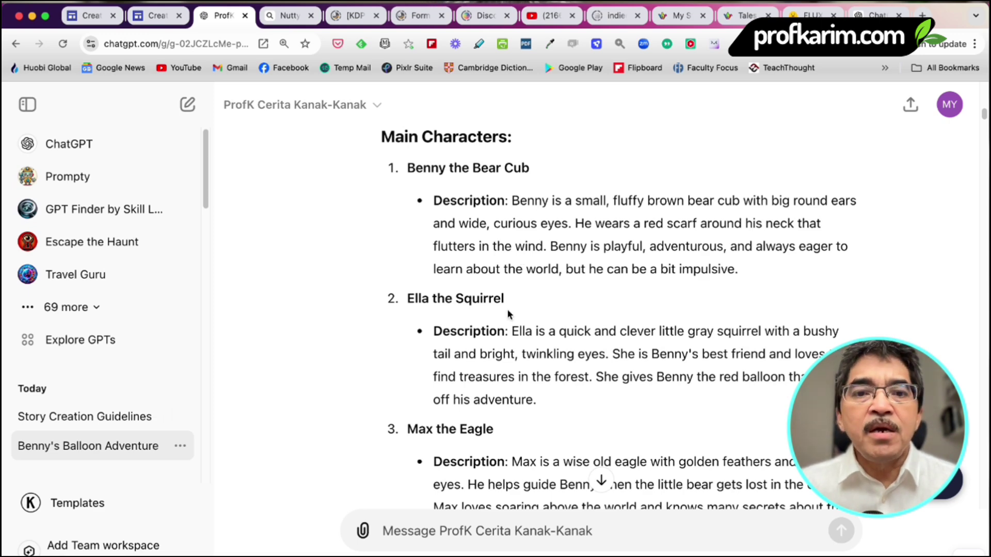
Read the main character descriptions through Lulu the Frog and Rufus the Fox, and revisit Benny the Bear Cub's description
scroll(509, 312, "down", 3)
scroll(511, 319, "down", 4)
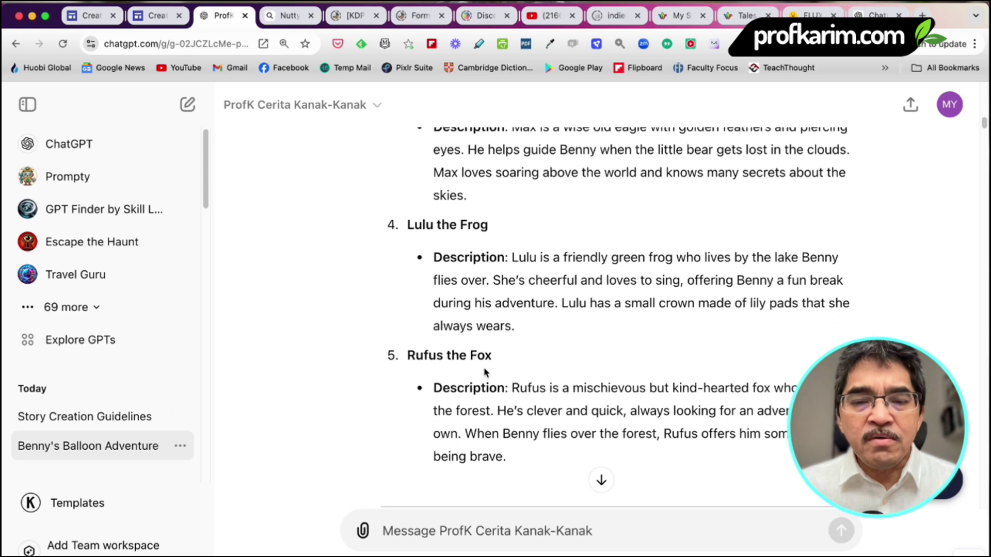
scroll(498, 371, "down", 3)
scroll(499, 370, "up", 2)
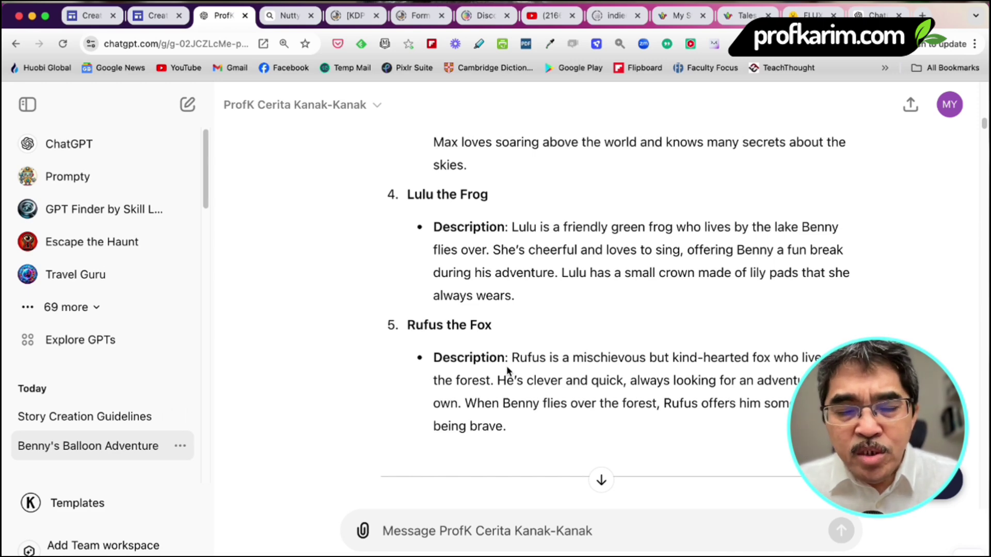
scroll(512, 363, "up", 1)
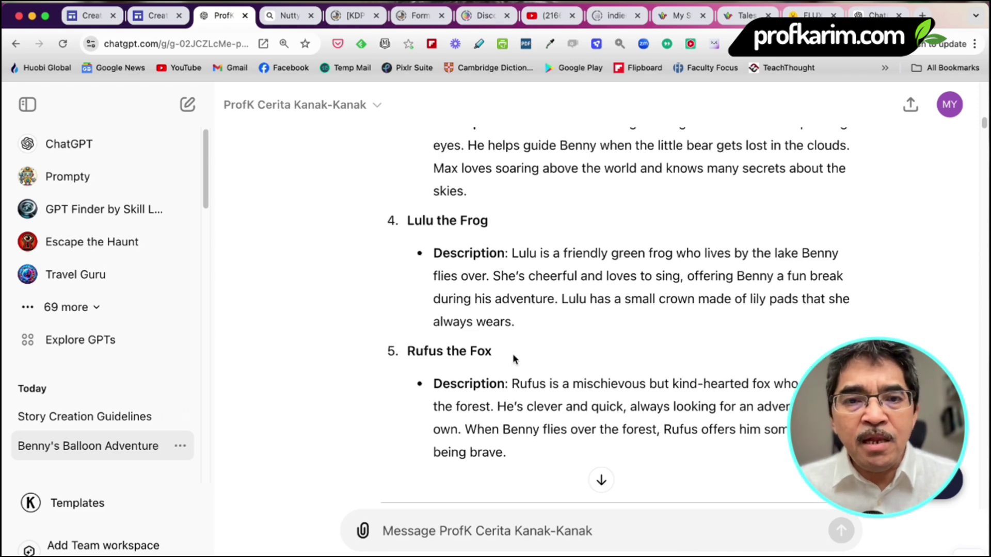
scroll(513, 357, "up", 10)
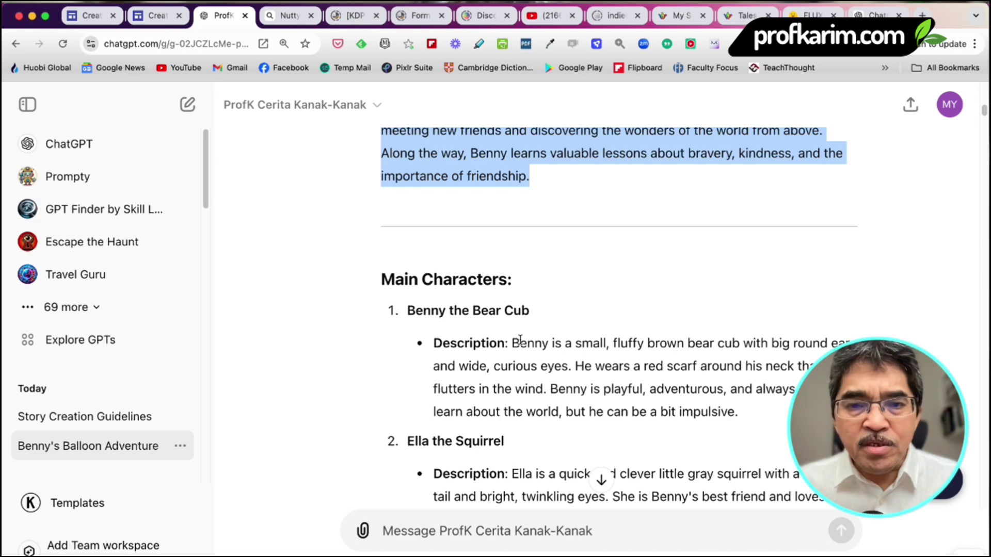
scroll(520, 341, "down", 6)
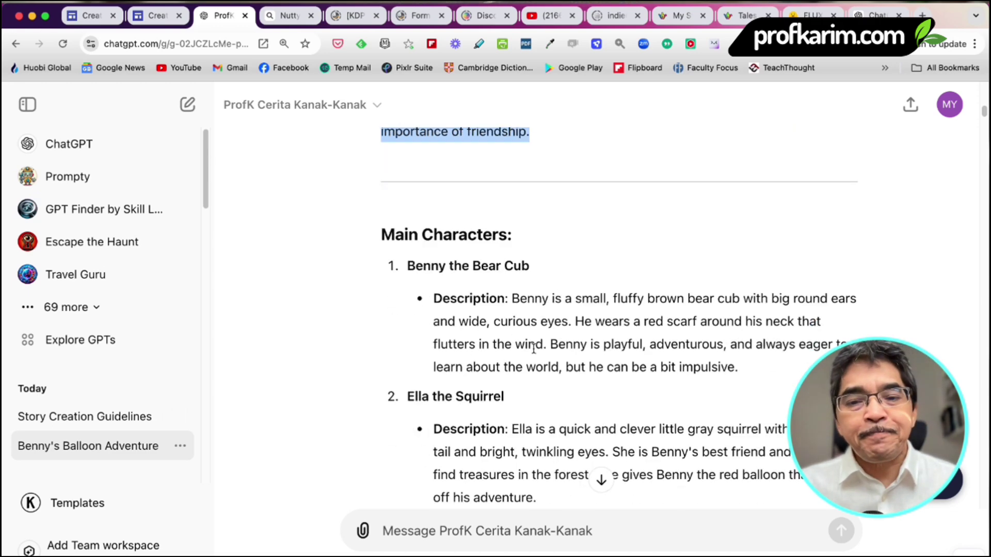
Read the question about starting the story and highlight the "Yes" reply to it
scroll(534, 351, "down", 8)
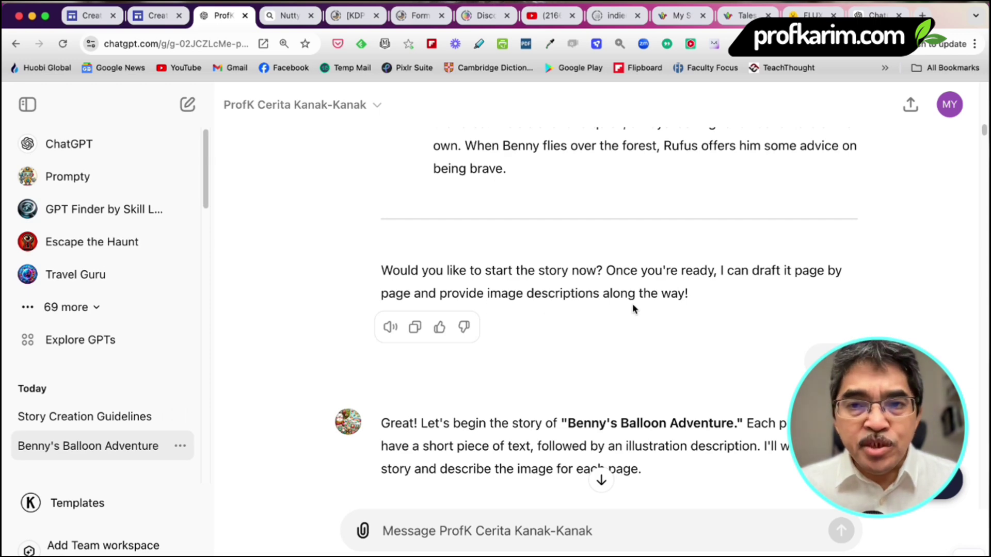
scroll(673, 304, "down", 1)
scroll(673, 302, "down", 3)
left_click_drag(829, 277, 870, 274)
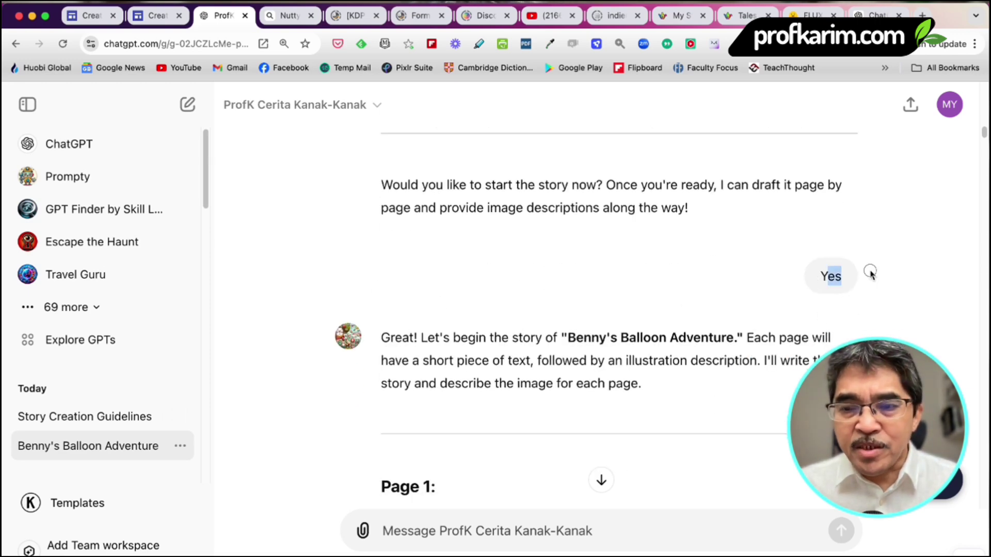
Read Page 1 of the story, highlighting its story text and its image description
scroll(663, 310, "down", 5)
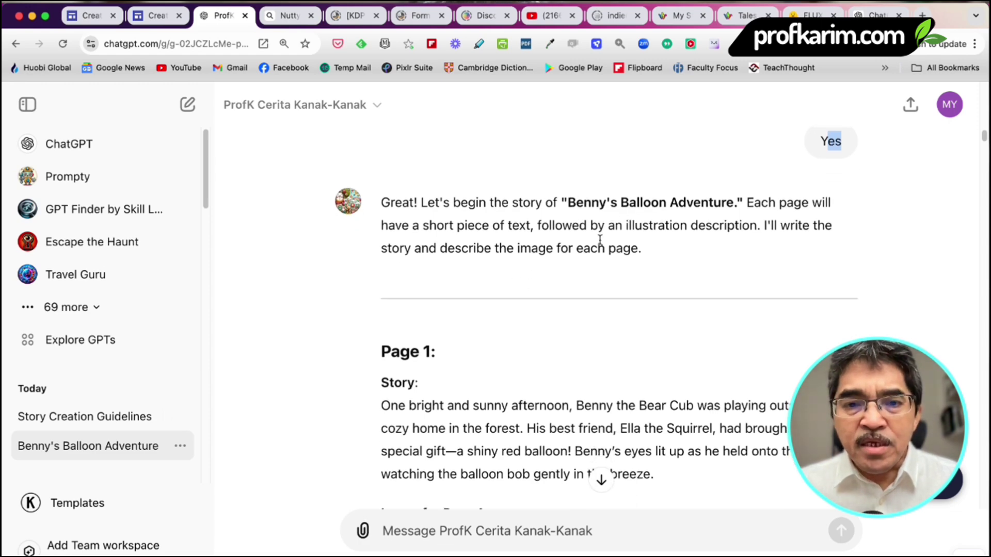
scroll(578, 258, "down", 3)
scroll(555, 267, "down", 3)
scroll(432, 260, "down", 1)
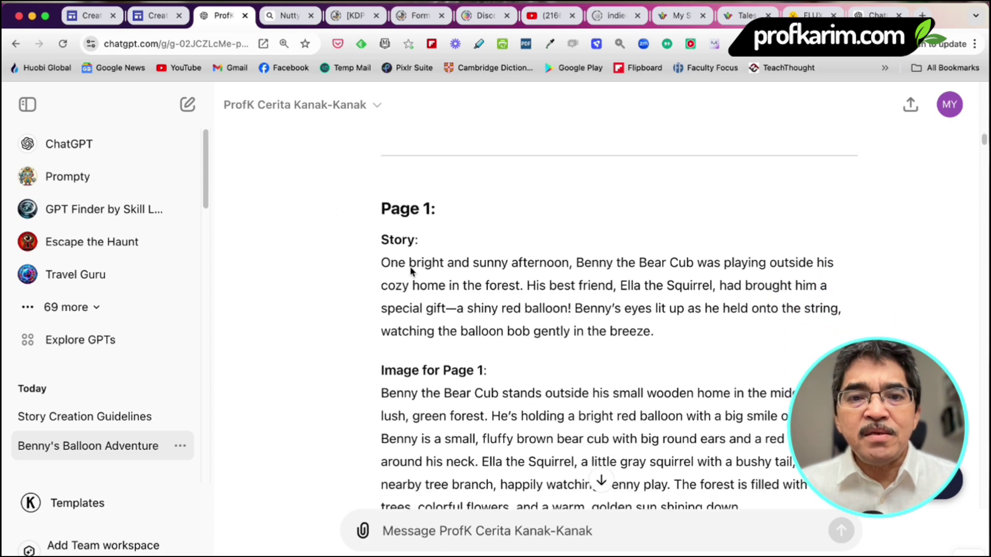
left_click_drag(383, 267, 663, 325)
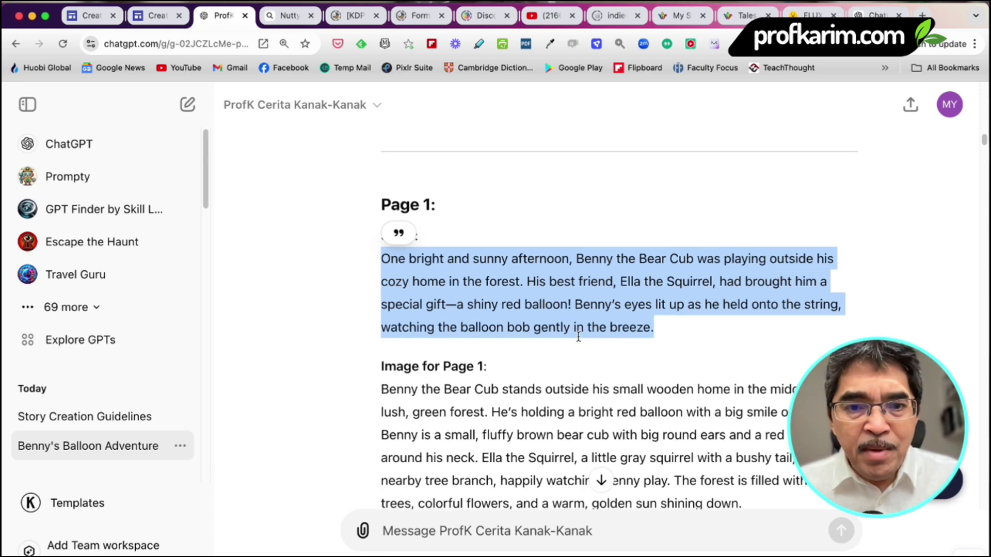
scroll(565, 331, "down", 3)
left_click_drag(383, 283, 753, 391)
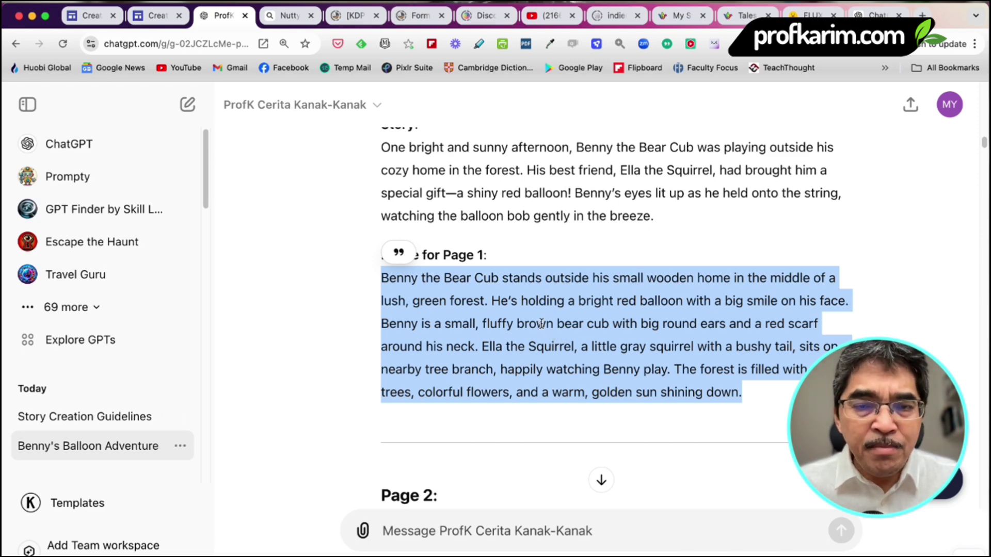
scroll(710, 349, "down", 2)
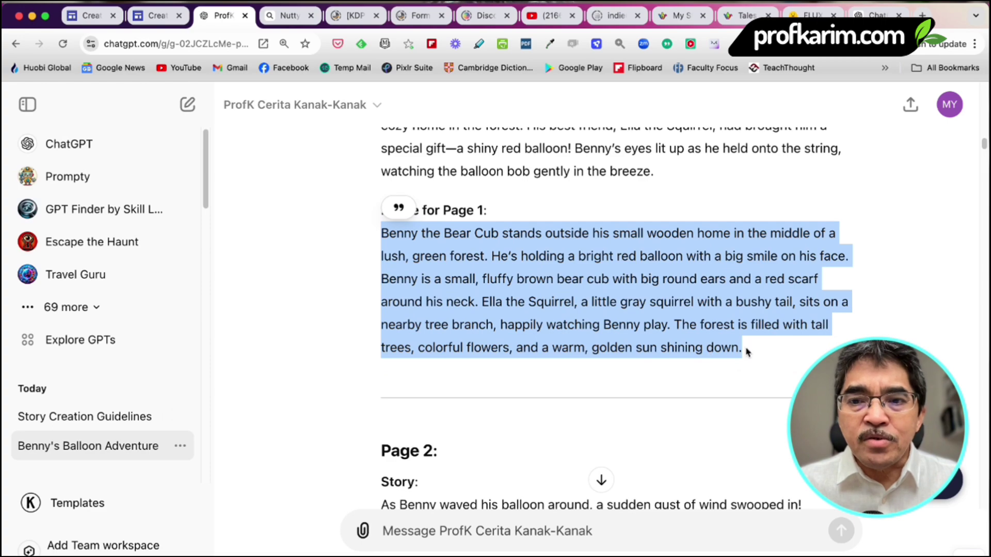
left_click_drag(747, 352, 380, 231)
Return to the Main Characters section and highlight the descriptions of Benny the Bear Cub and Ella the Squirrel for comparison with Page 1's image description
scroll(624, 297, "up", 10)
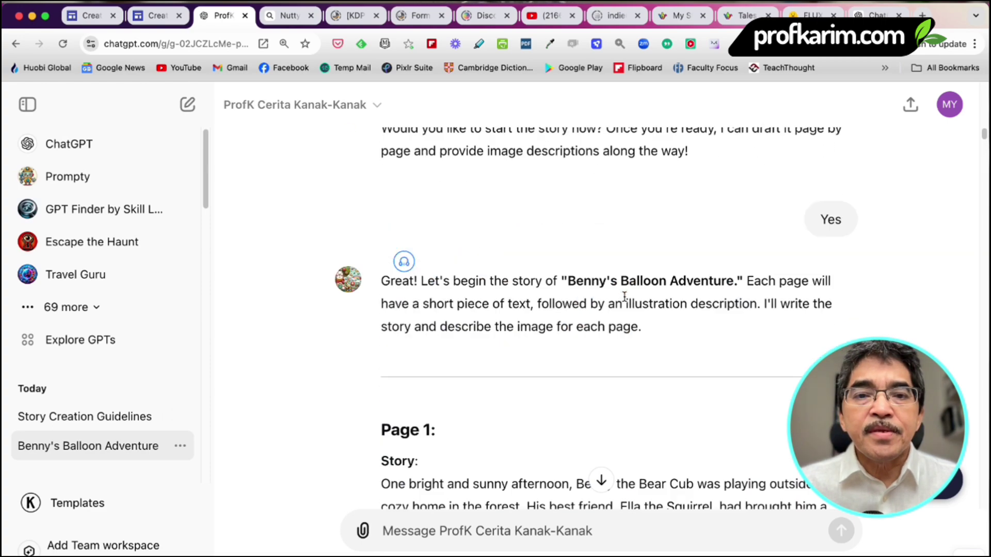
scroll(624, 297, "down", 10)
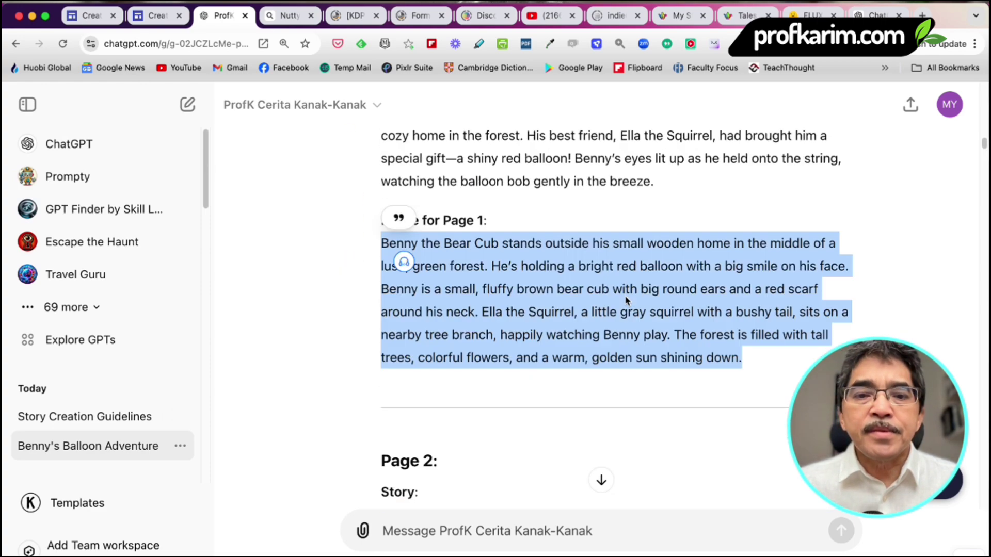
scroll(626, 301, "down", 4)
scroll(624, 297, "up", 15)
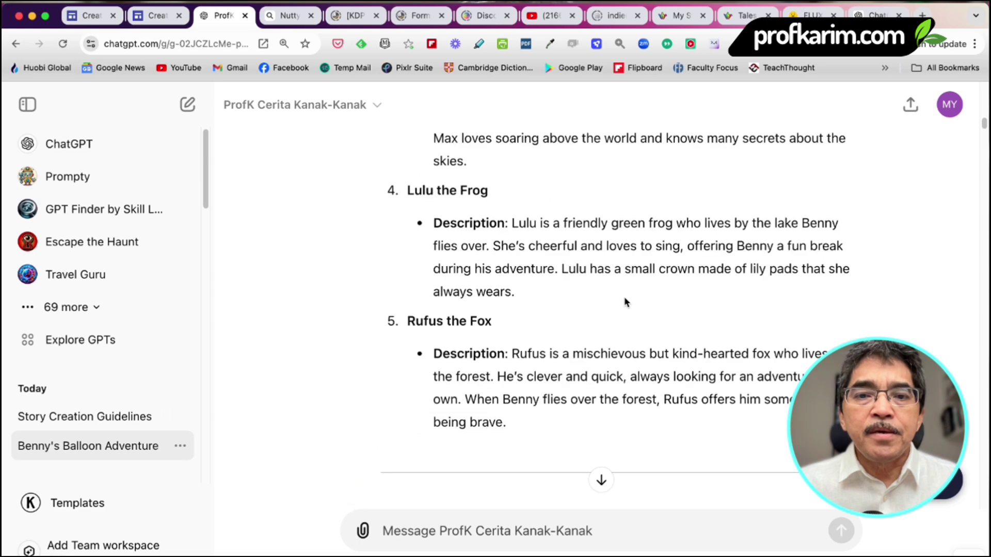
scroll(625, 299, "up", 10)
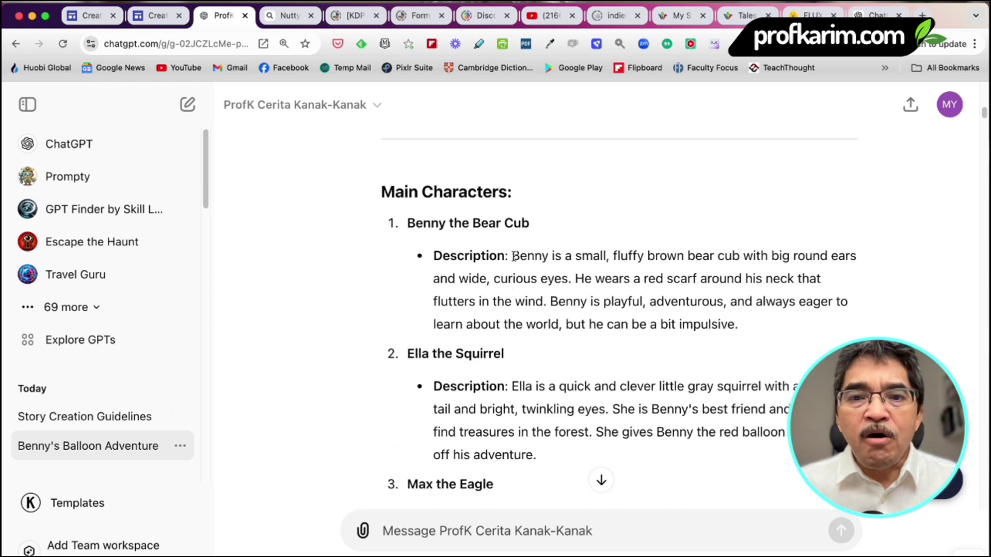
left_click_drag(513, 257, 751, 325)
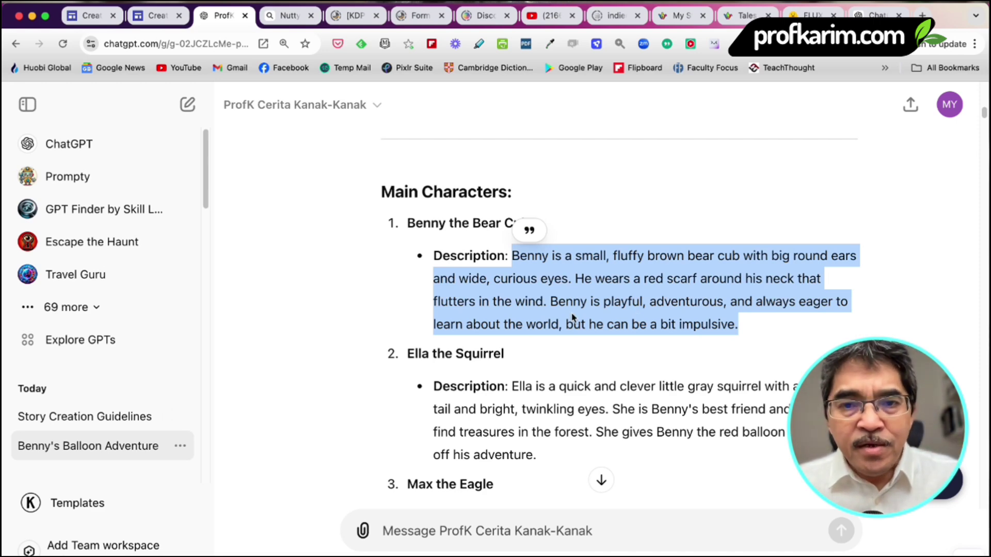
scroll(571, 320, "down", 1)
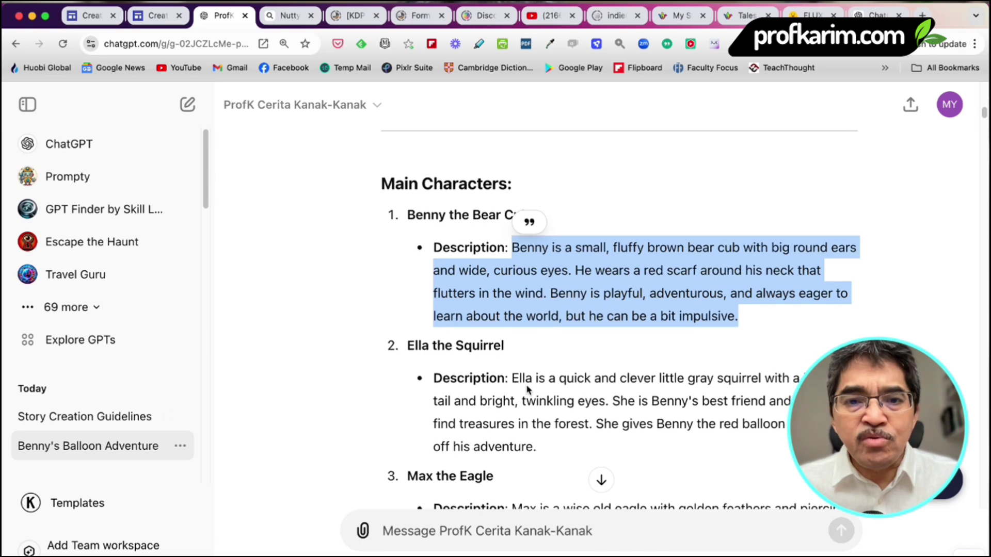
left_click_drag(509, 378, 562, 440)
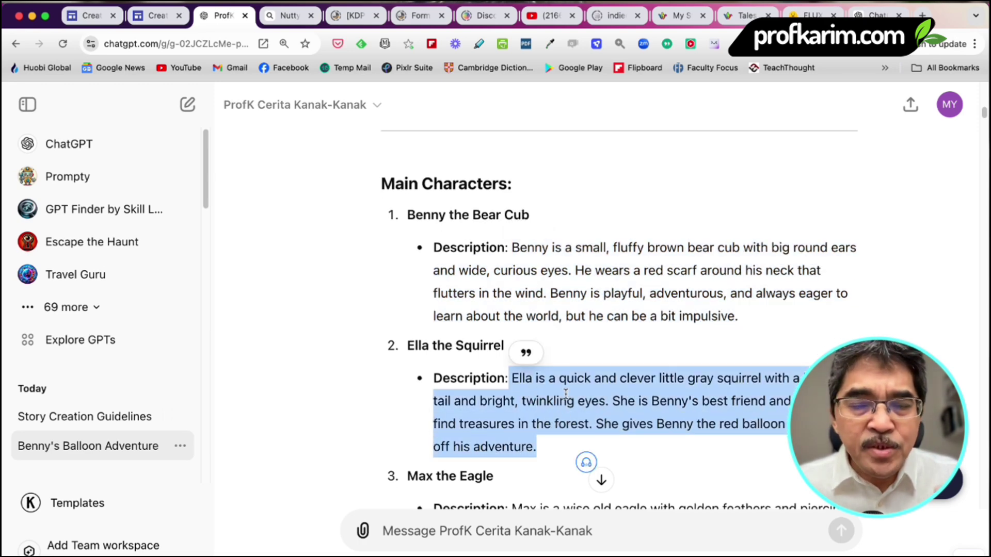
scroll(565, 393, "down", 3)
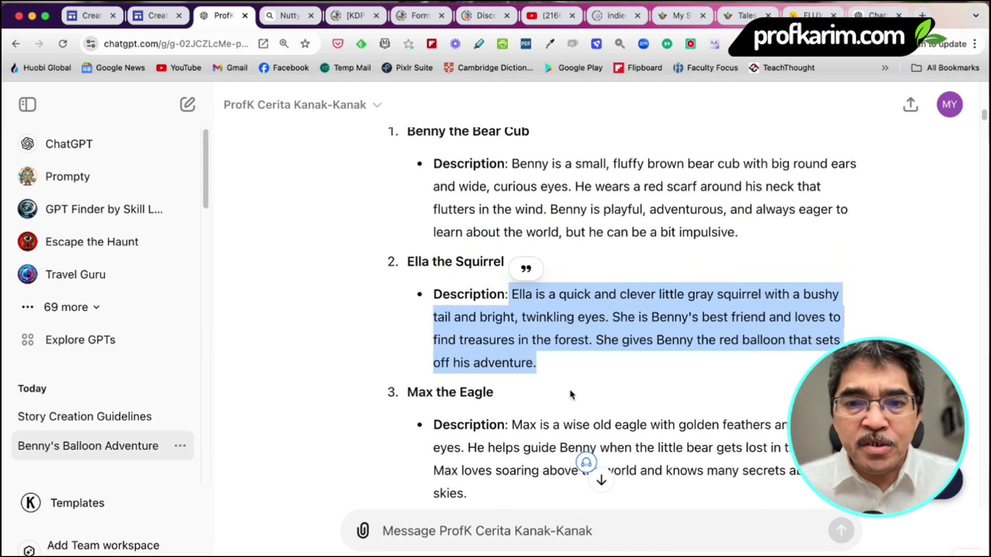
scroll(570, 394, "down", 6)
scroll(571, 393, "down", 4)
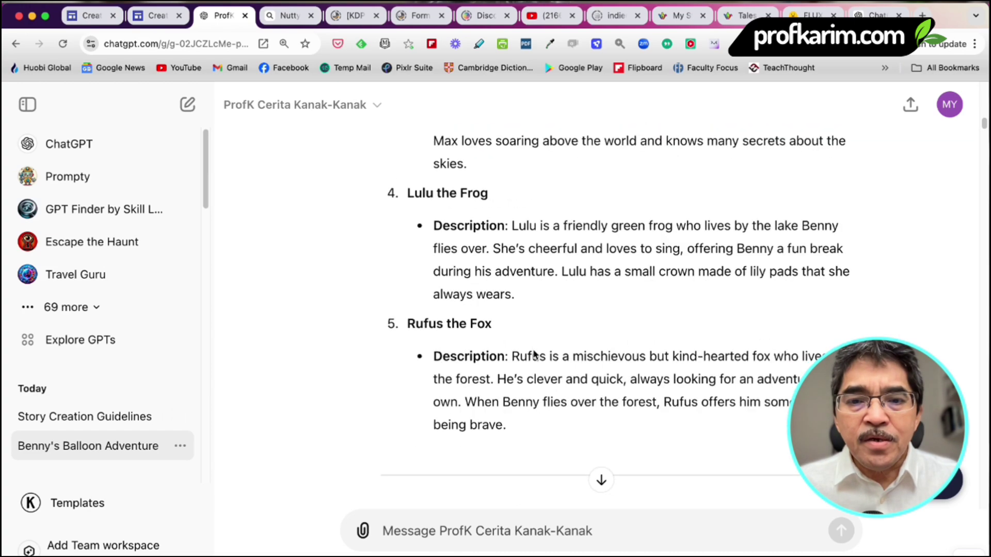
Look through the story and image descriptions from Page 1 to Page 7, highlighting the Page 2 story text
scroll(555, 352, "down", 20)
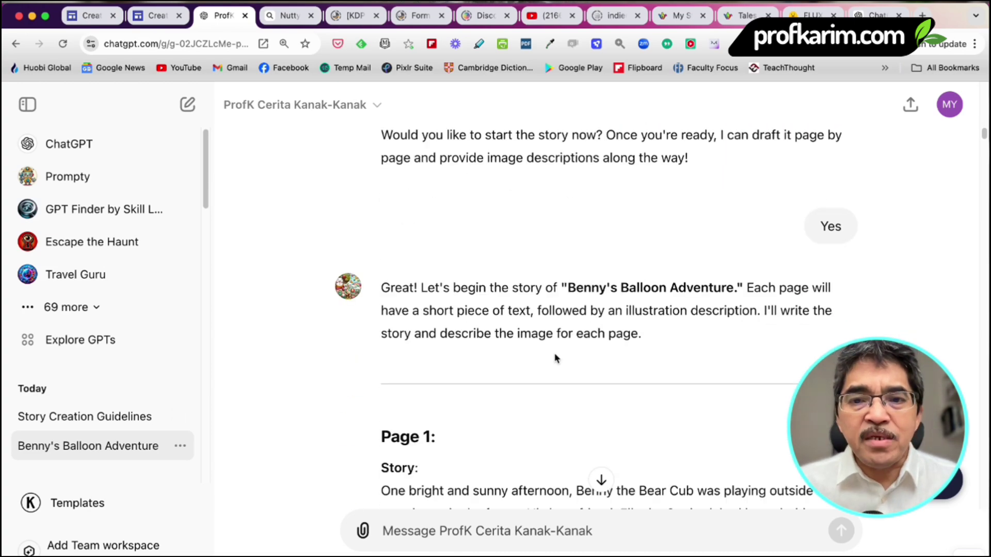
scroll(544, 348, "down", 5)
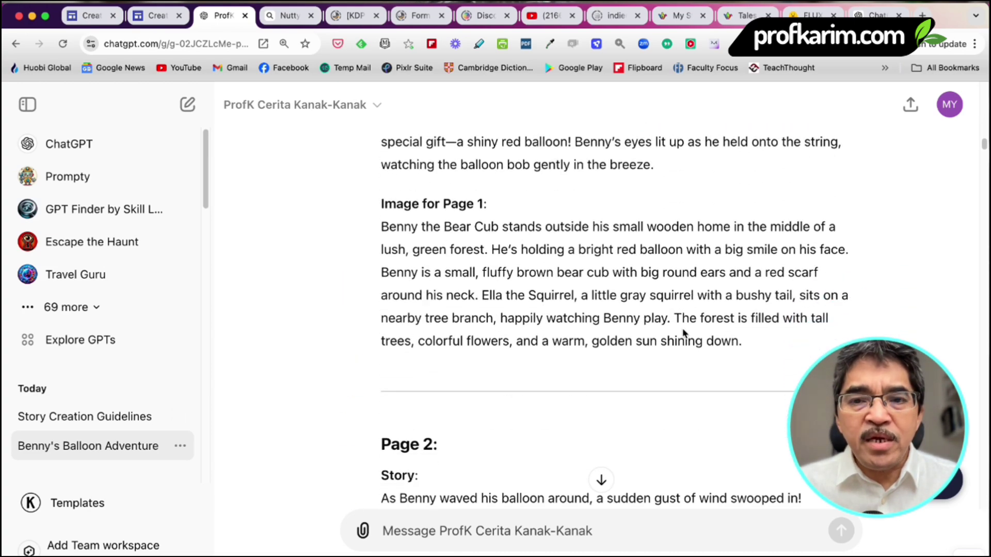
scroll(703, 334, "down", 8)
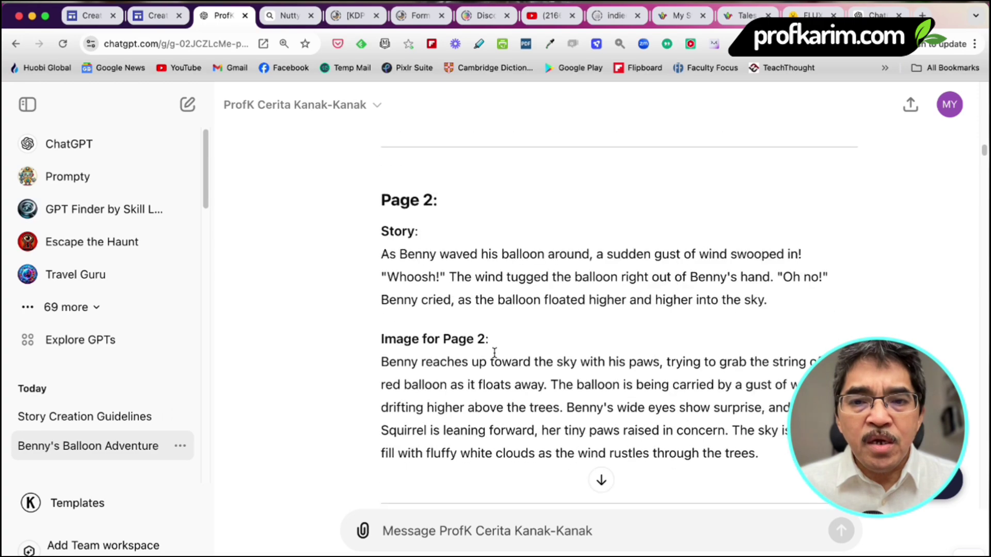
left_click_drag(382, 241, 753, 308)
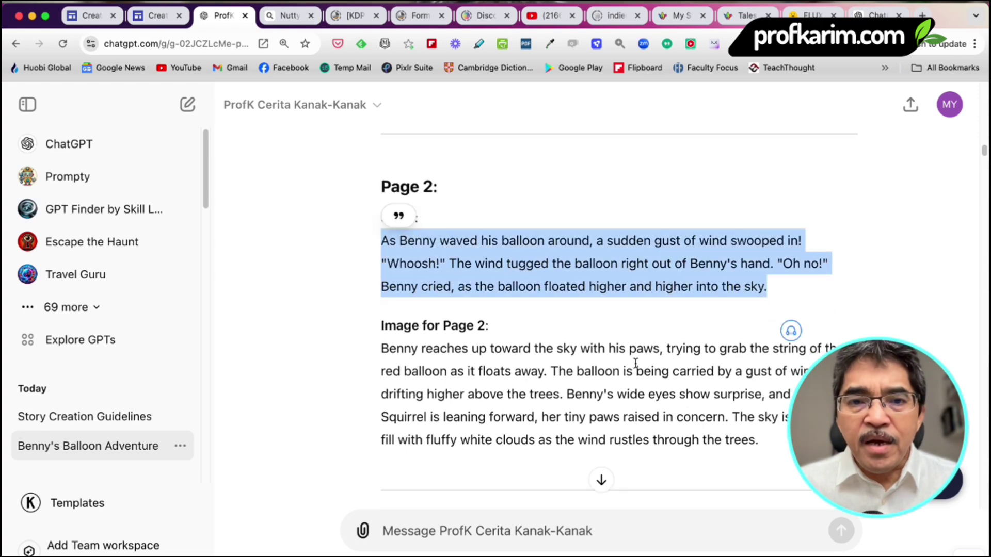
scroll(636, 361, "down", 6)
scroll(637, 365, "down", 20)
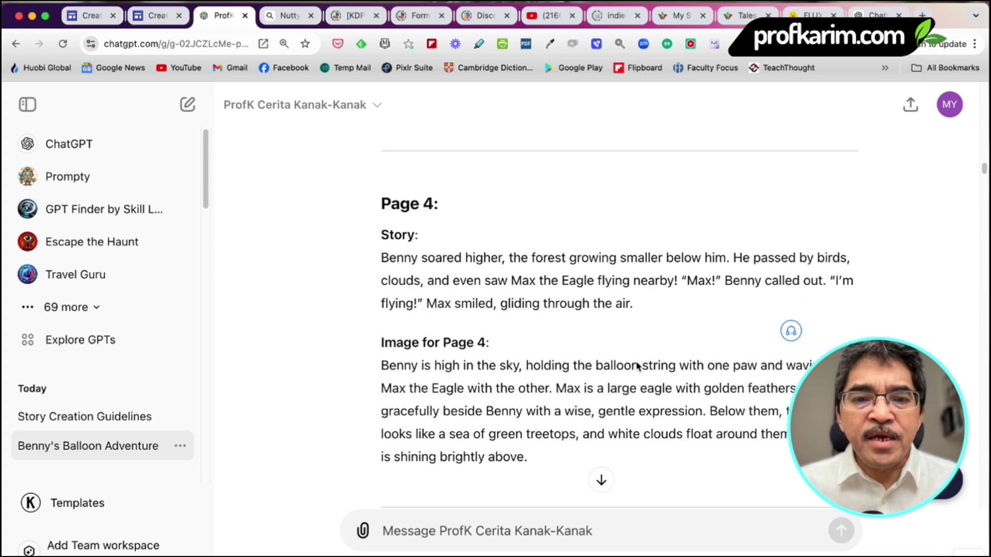
scroll(637, 362, "down", 20)
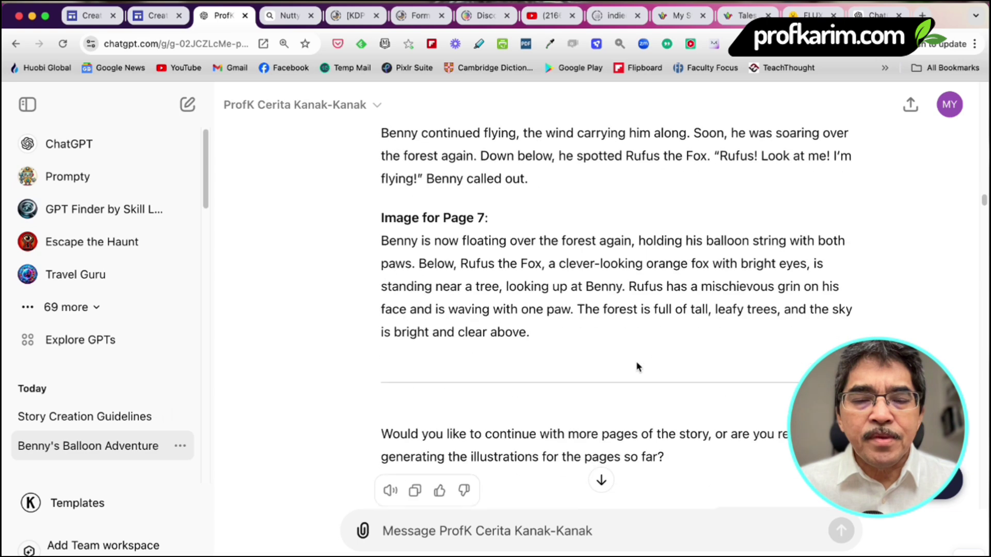
Highlight the image description for Page 7
scroll(640, 365, "up", 6)
scroll(639, 360, "up", 3)
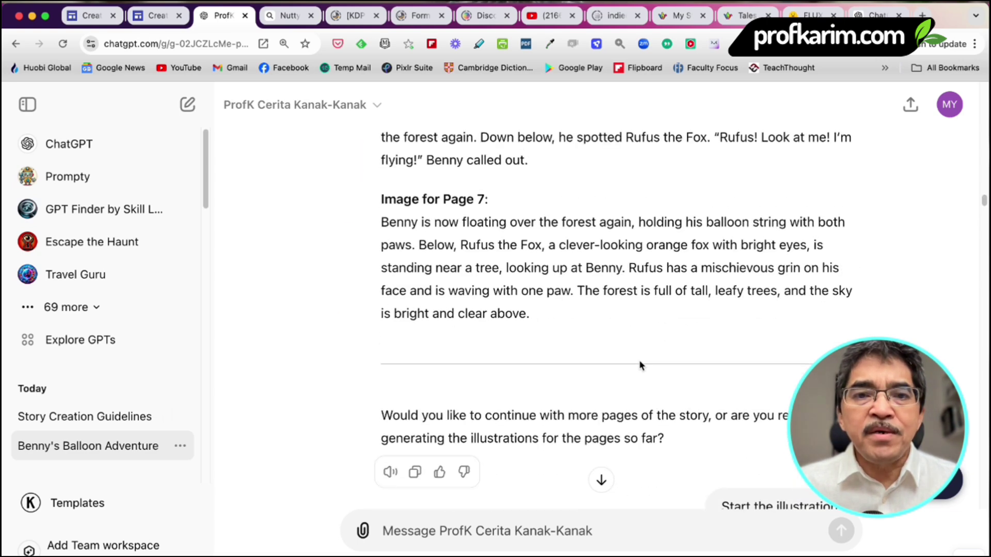
scroll(639, 358, "up", 3)
left_click_drag(389, 338, 578, 426)
Examine the question about continuing the story or generating illustrations, and the "Start the illustration." reply
scroll(661, 374, "down", 4)
scroll(661, 374, "down", 2)
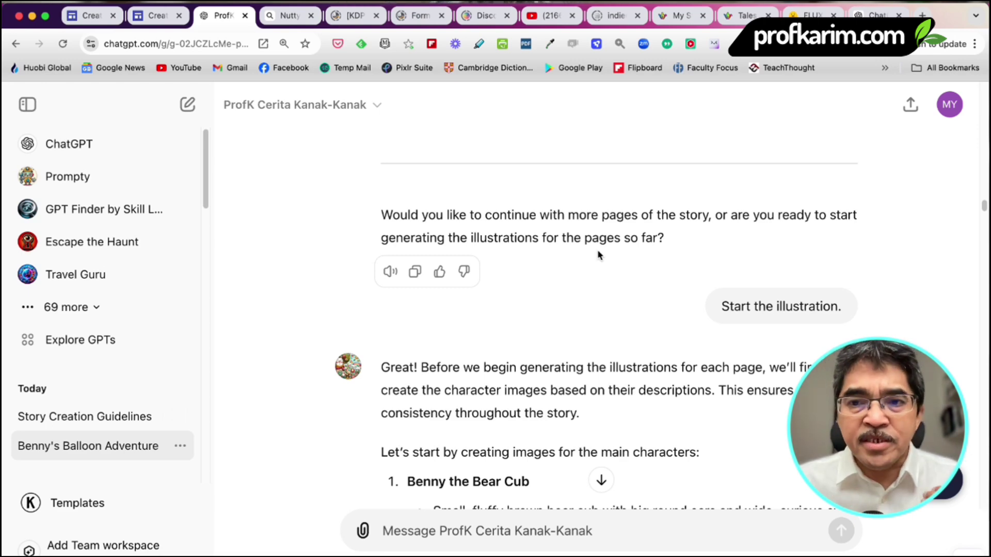
scroll(640, 281, "down", 2)
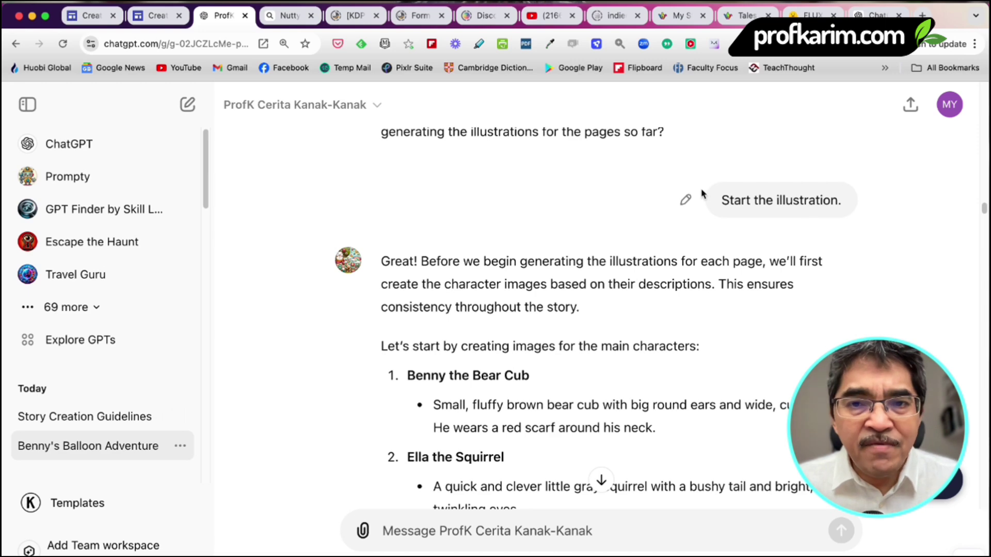
scroll(702, 194, "up", 5)
triple_click(519, 230)
scroll(504, 179, "down", 8)
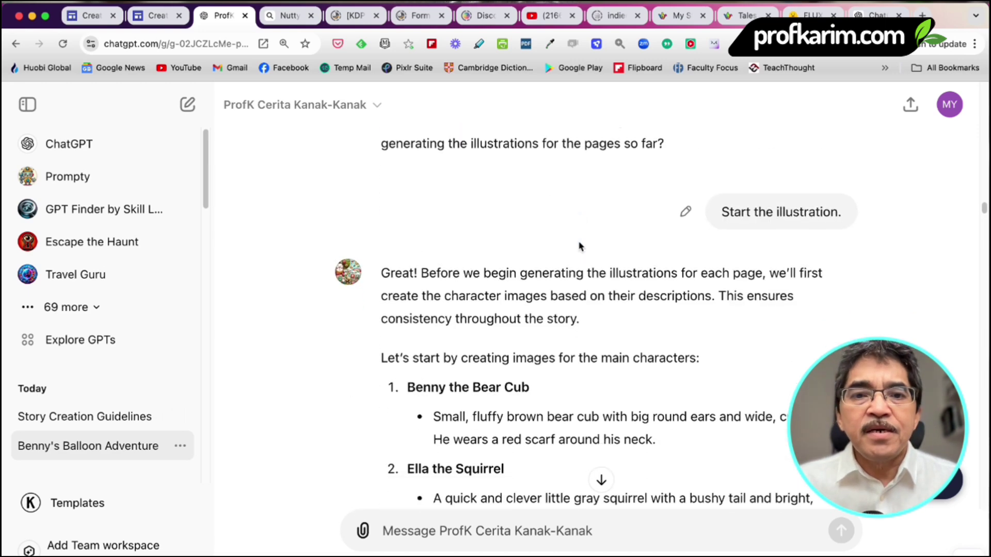
Read the reply's plan to create the main character images first and its short description of each character
scroll(579, 241, "down", 1)
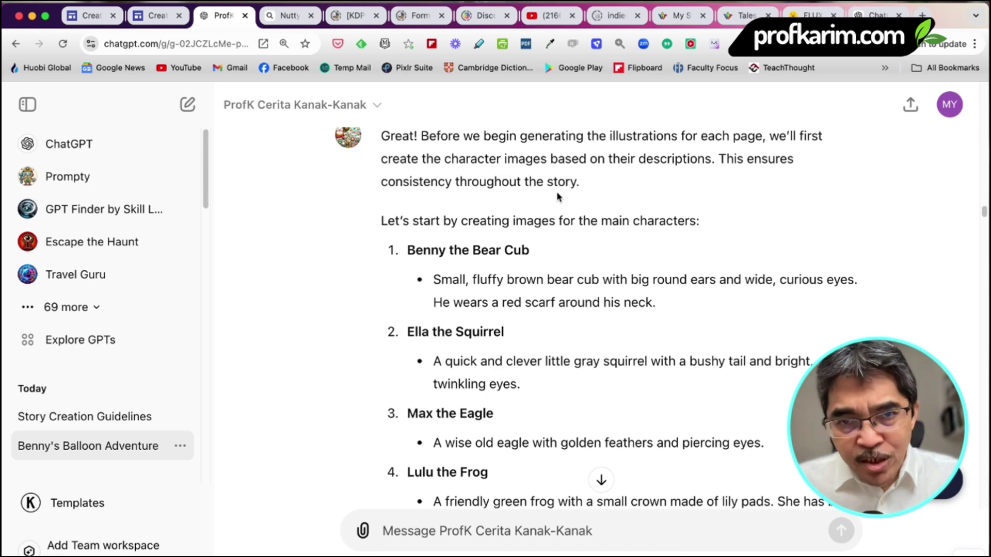
scroll(539, 263, "down", 1)
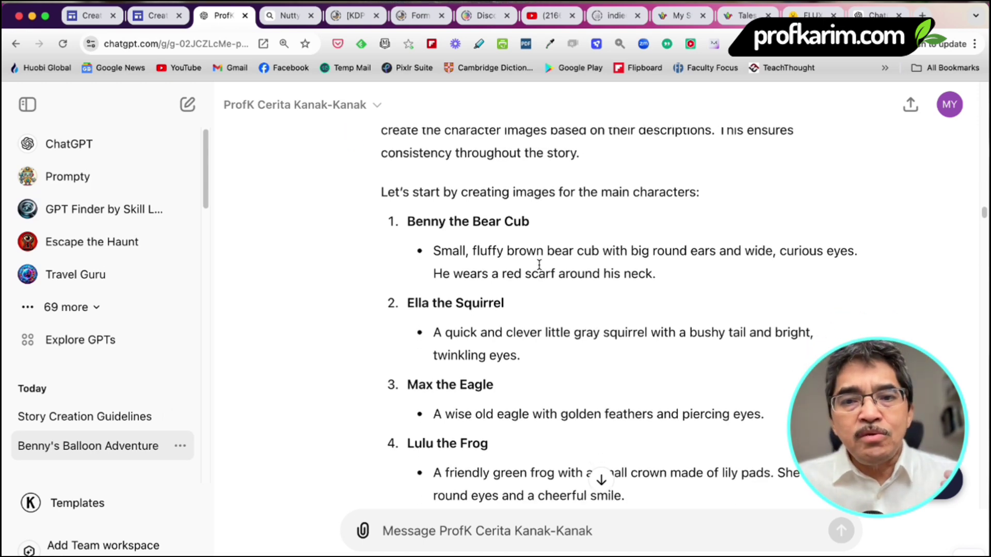
scroll(539, 264, "down", 1)
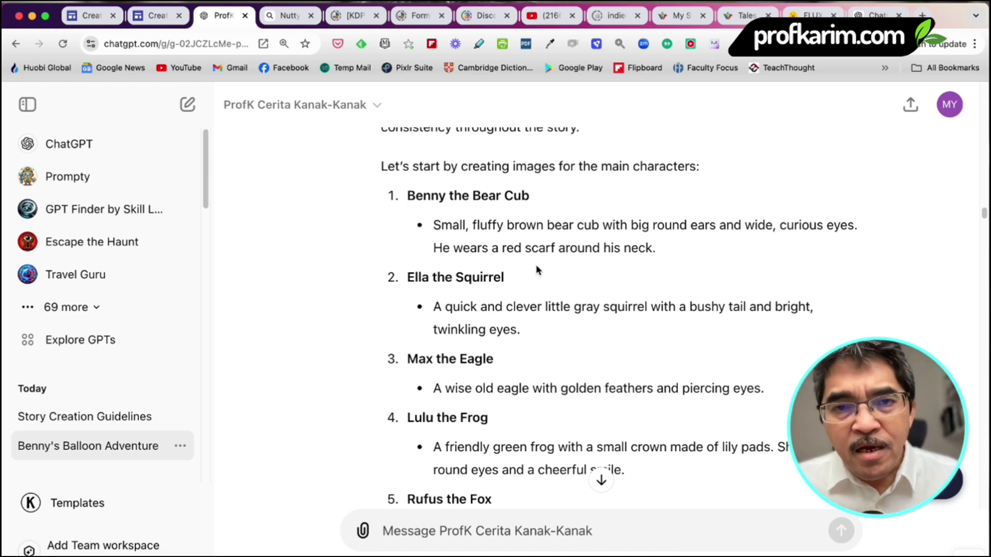
scroll(447, 240, "down", 1)
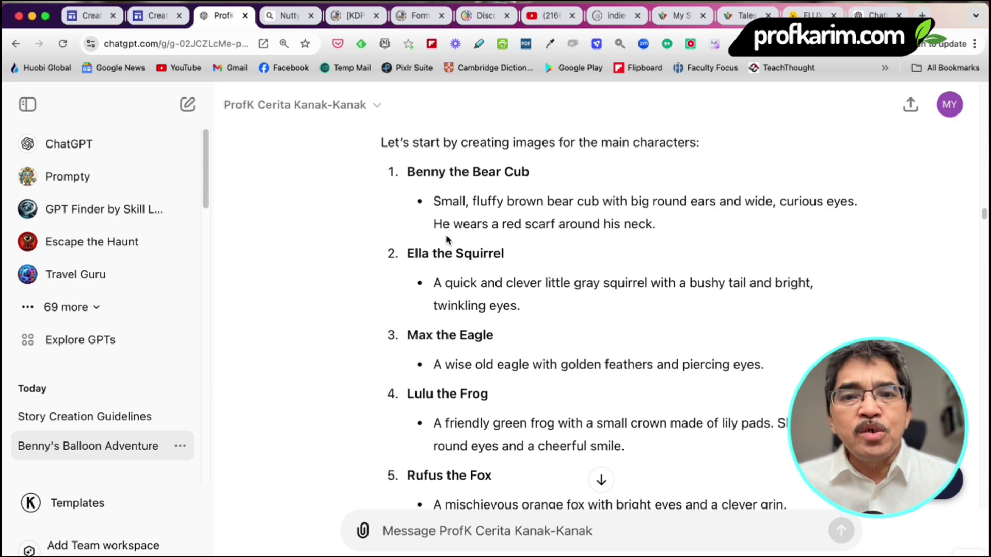
Highlight the description of Benny the Bear Cub and examine the character image generated from it
left_click_drag(433, 203, 656, 223)
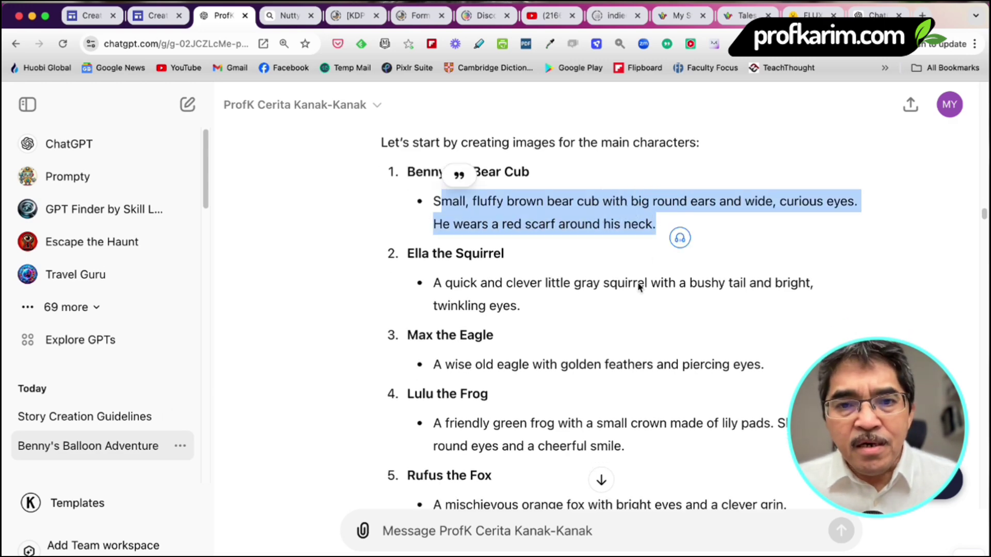
scroll(629, 309, "down", 3)
scroll(615, 302, "down", 10)
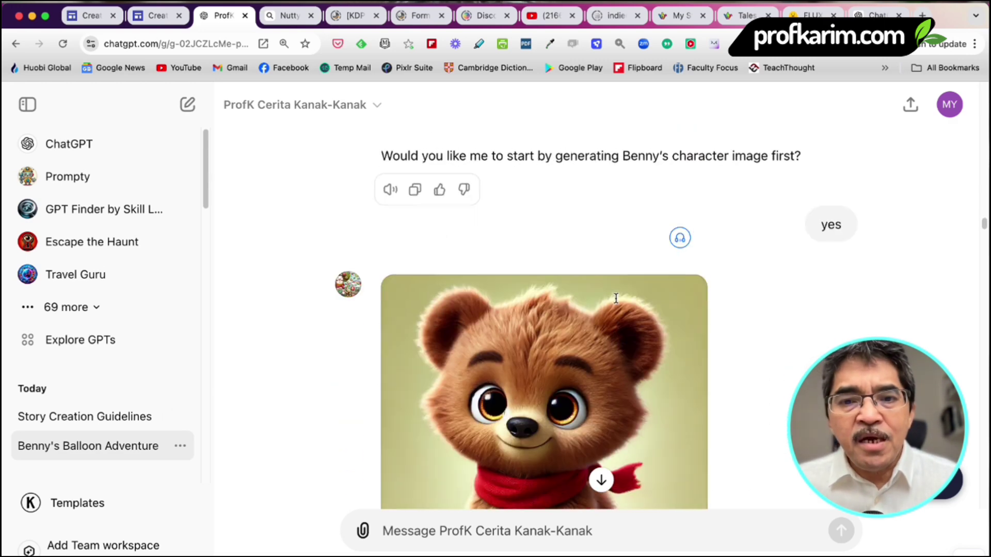
scroll(629, 377, "down", 1)
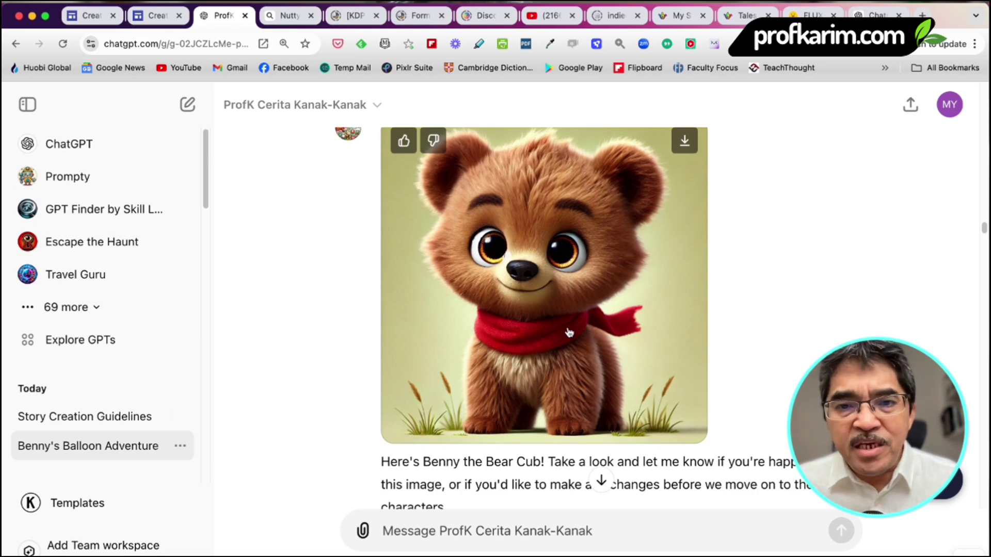
Look through the generated character images of Ella the Squirrel, Max the Eagle, Lulu the Frog and Rufus the Fox
scroll(608, 322, "down", 9)
scroll(609, 323, "down", 5)
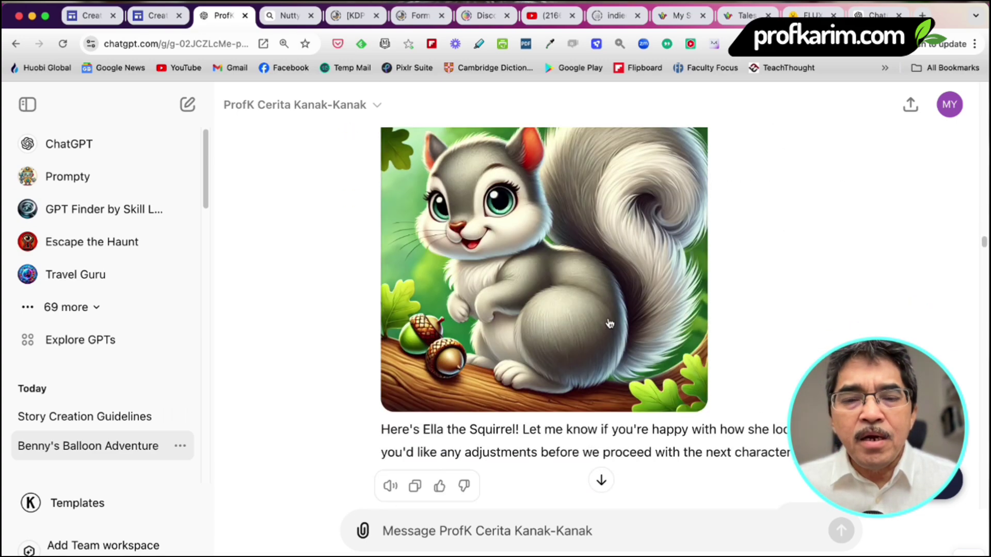
scroll(609, 324, "down", 7)
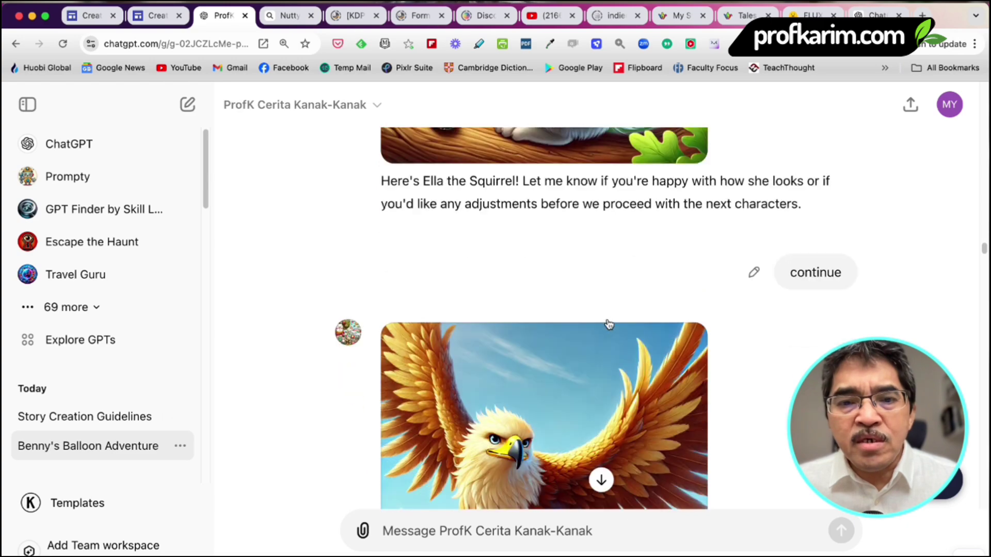
scroll(609, 328, "down", 10)
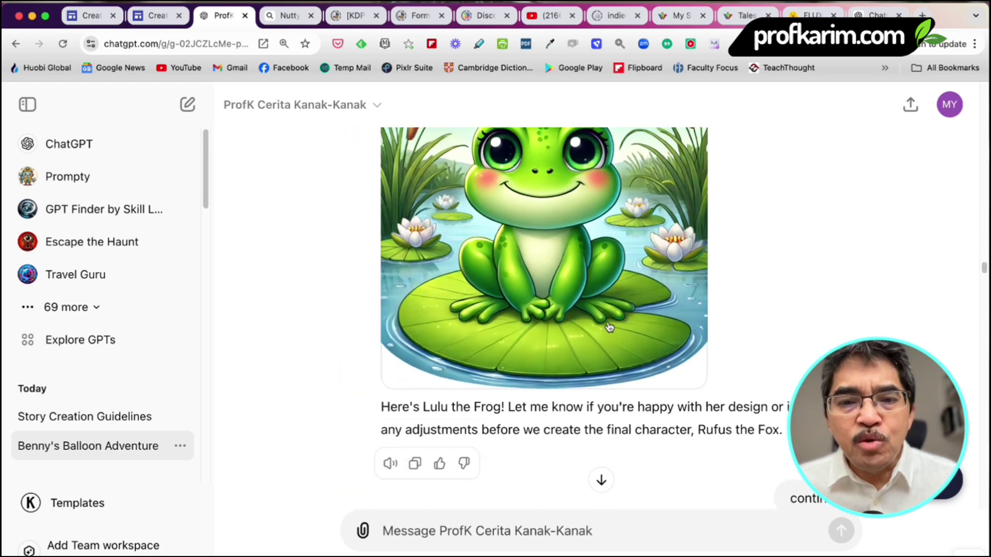
scroll(608, 327, "down", 12)
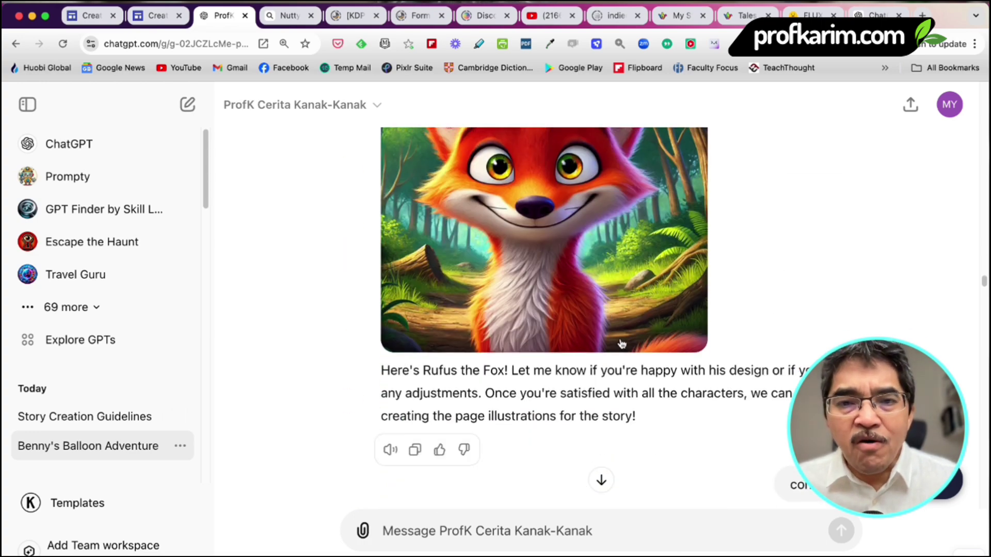
scroll(620, 343, "up", 4)
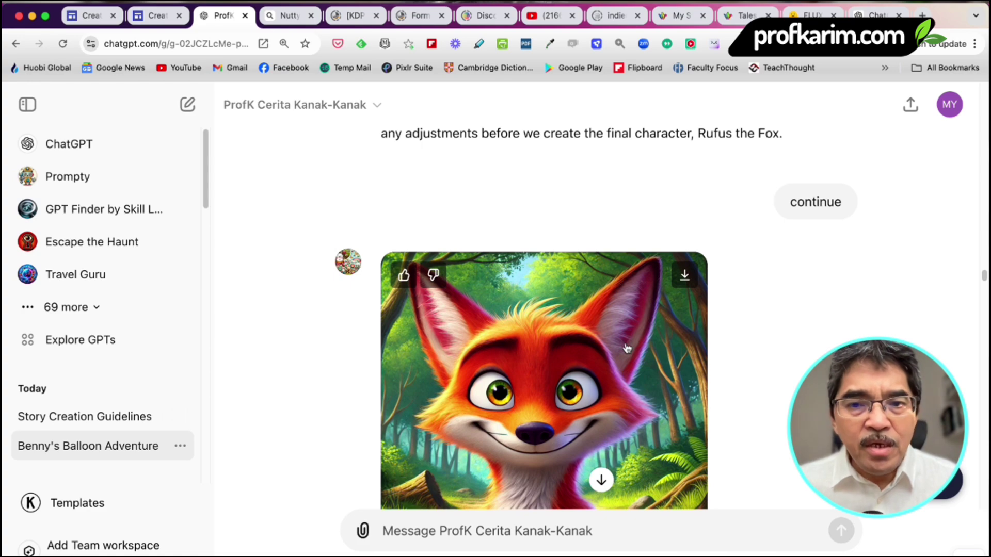
scroll(627, 350, "down", 6)
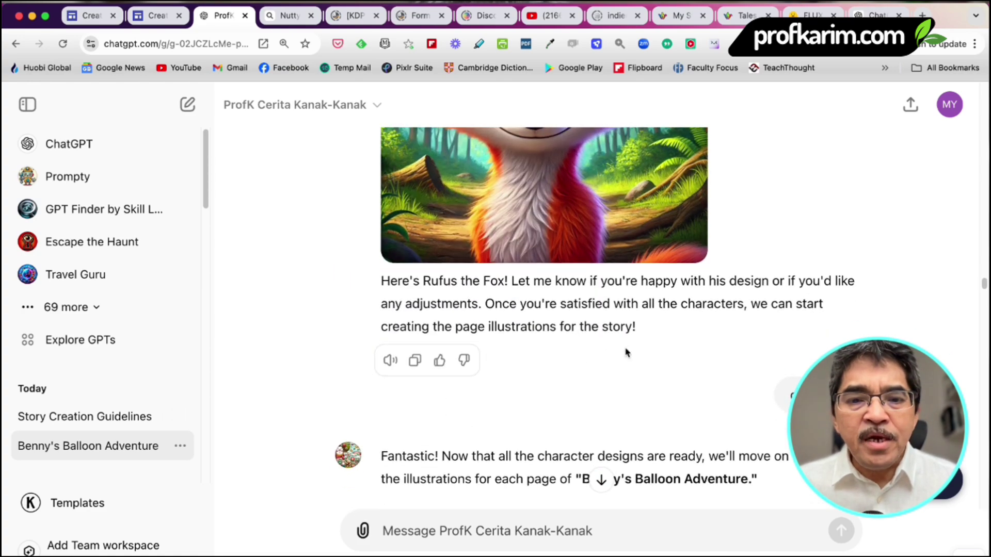
Highlight the reply's sentence about moving on to the illustrations for each page of "Benny's Balloon Adventure."
scroll(627, 352, "down", 4)
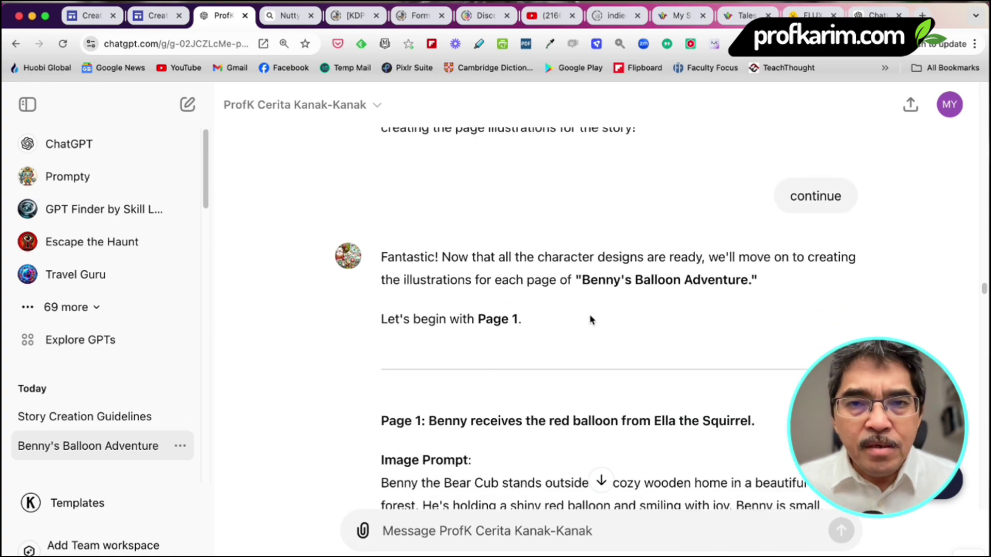
scroll(568, 314, "down", 1)
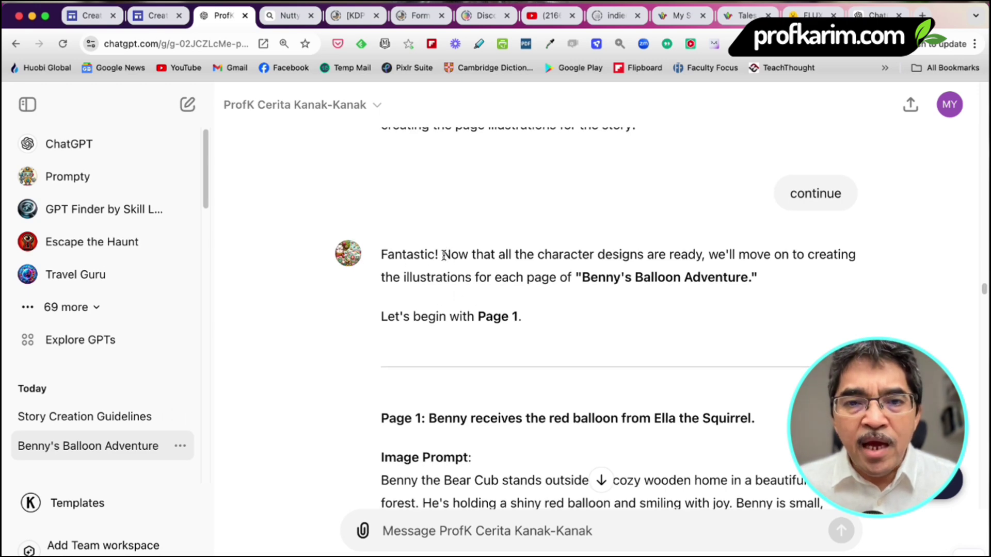
left_click_drag(443, 255, 759, 278)
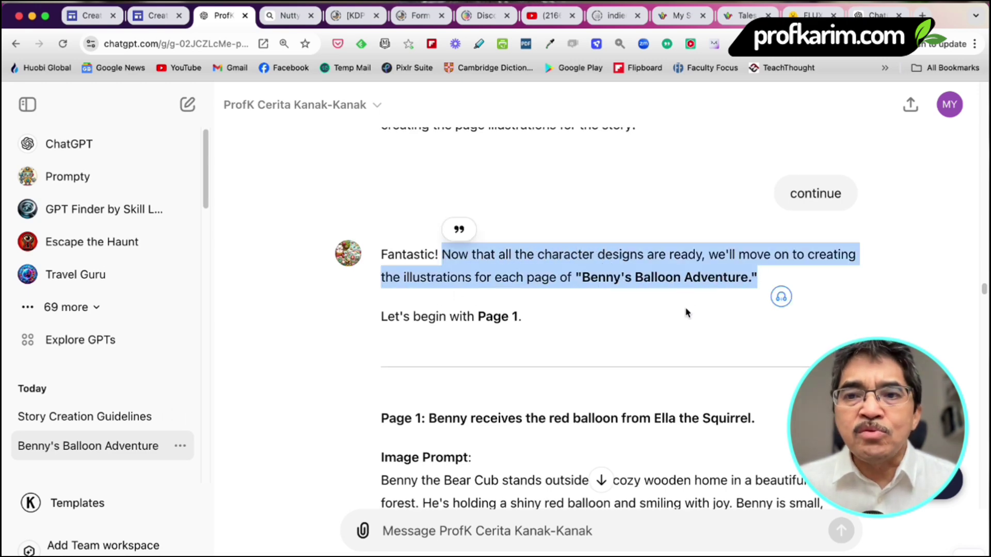
Highlight the Page 1 image prompt and examine the Page 1 illustration generated from it
scroll(683, 308, "down", 5)
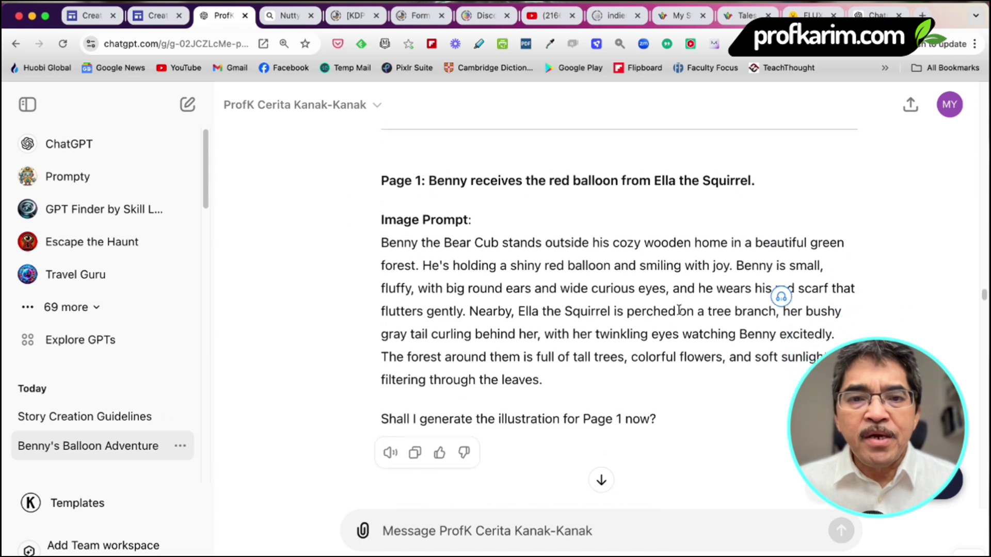
left_click_drag(382, 241, 590, 381)
scroll(638, 356, "down", 2)
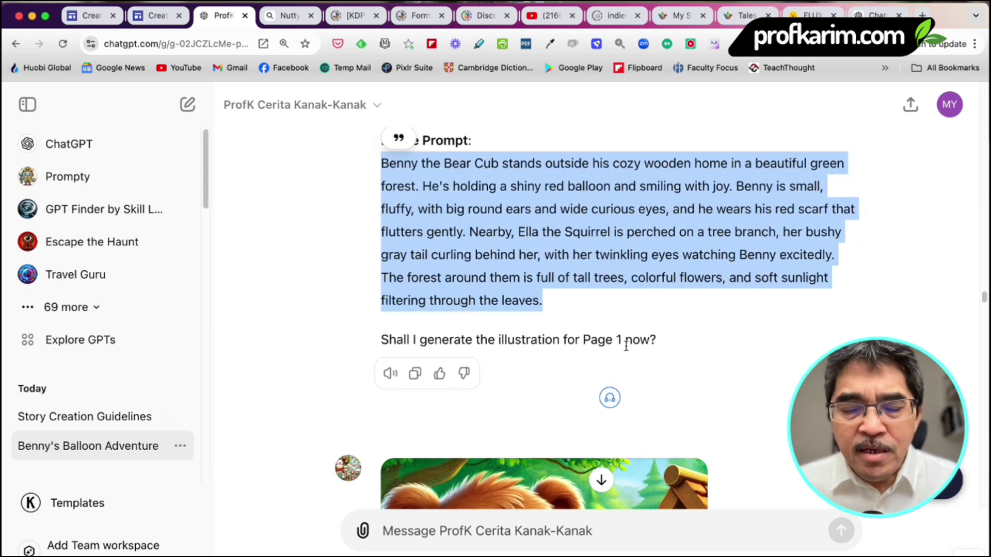
scroll(744, 381, "down", 2)
scroll(641, 352, "down", 5)
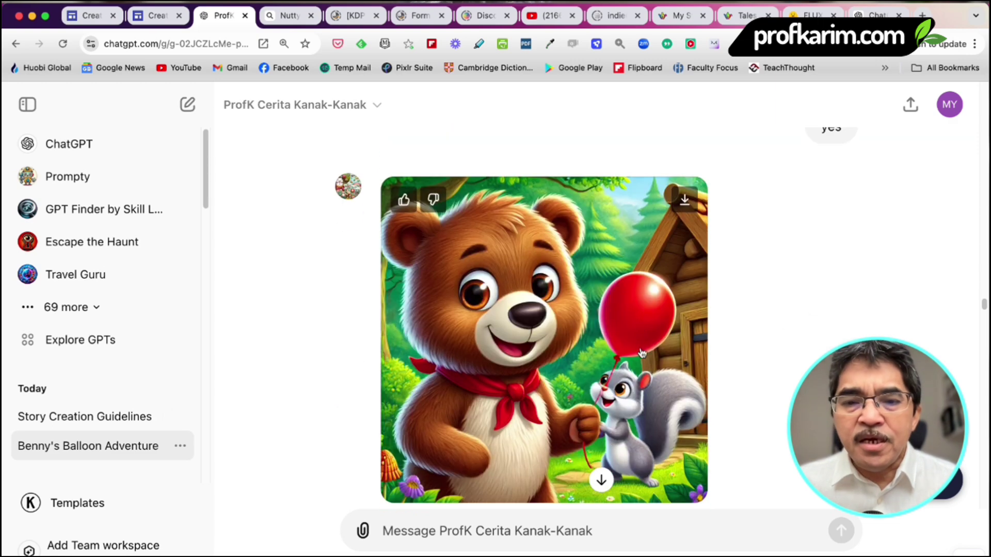
scroll(683, 362, "down", 1)
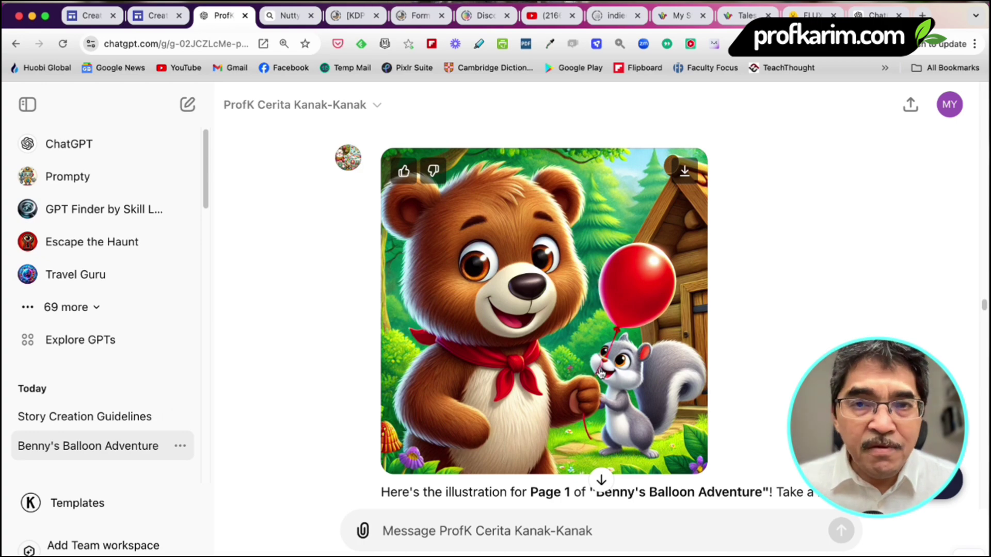
scroll(601, 375, "down", 5)
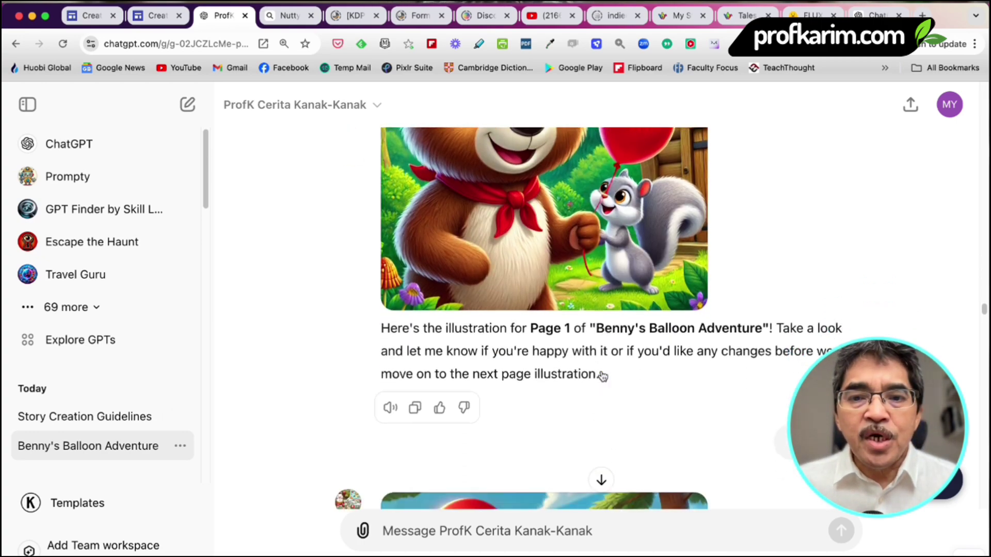
Highlight the "continue" reply after Page 1 and compare the Page 2 and Page 3 illustrations of Benny
scroll(587, 341, "down", 5)
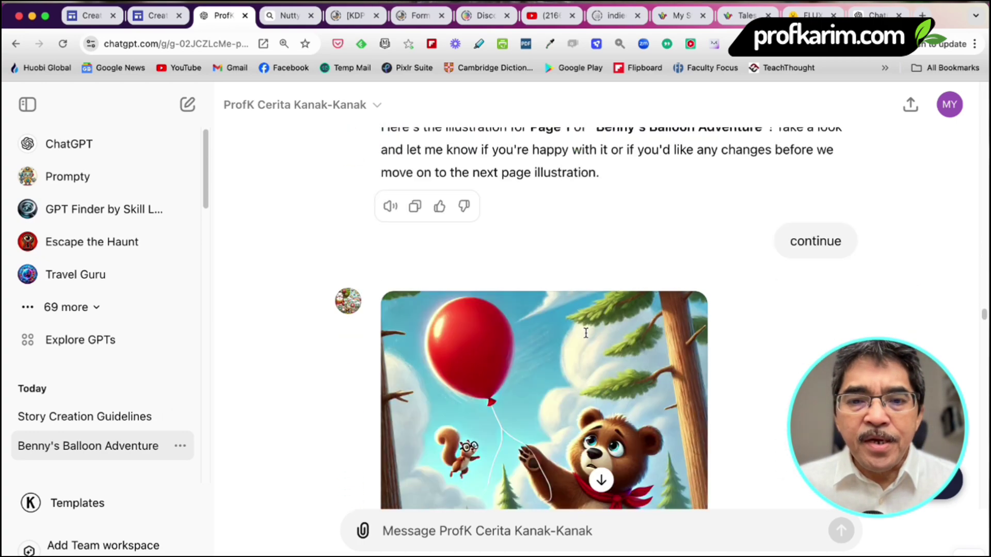
left_click_drag(787, 142, 859, 140)
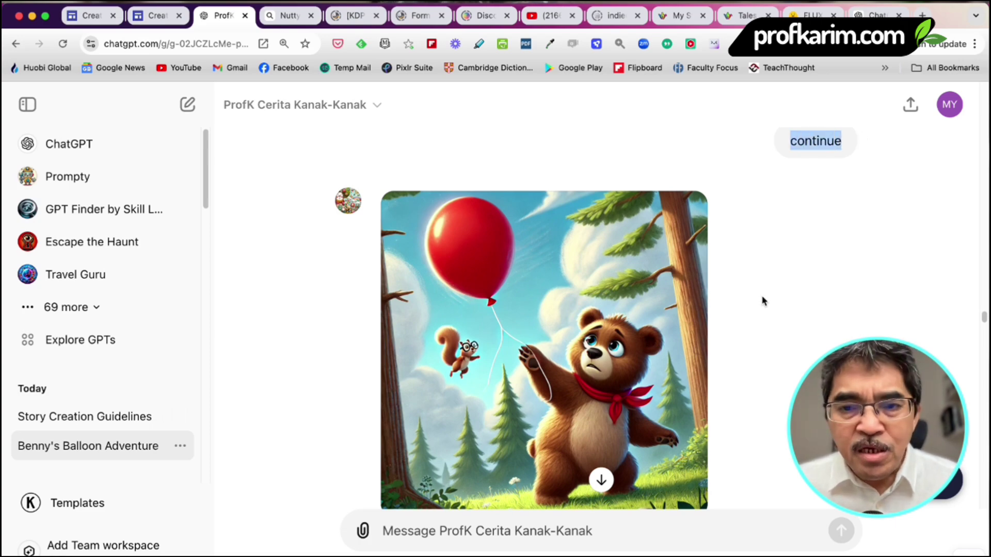
scroll(763, 301, "down", 3)
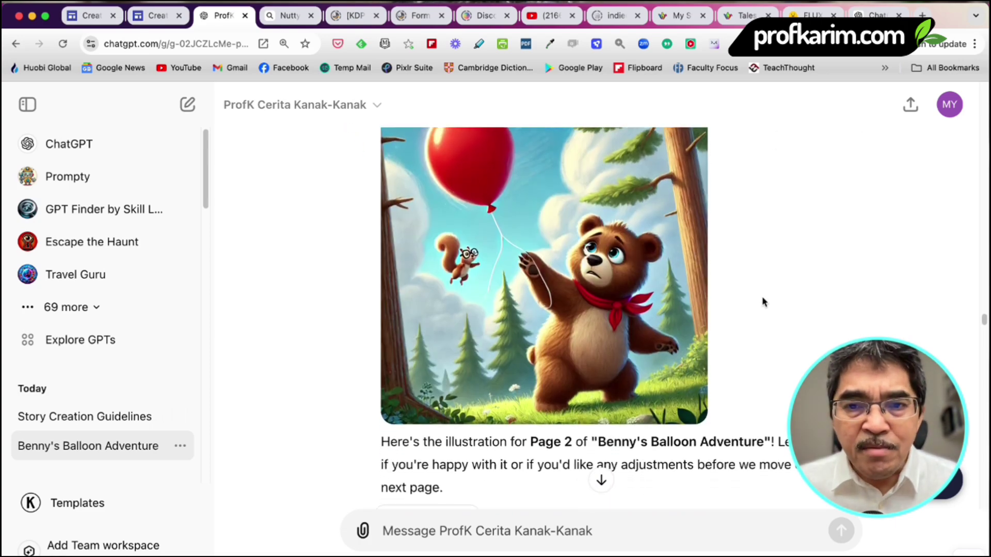
scroll(762, 301, "down", 8)
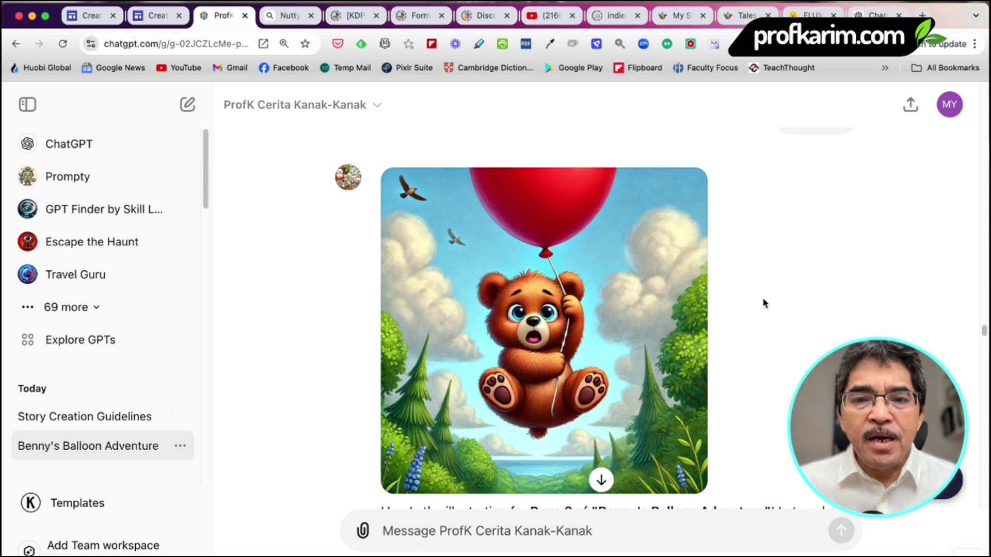
scroll(762, 299, "up", 5)
scroll(763, 297, "up", 2)
scroll(762, 298, "down", 8)
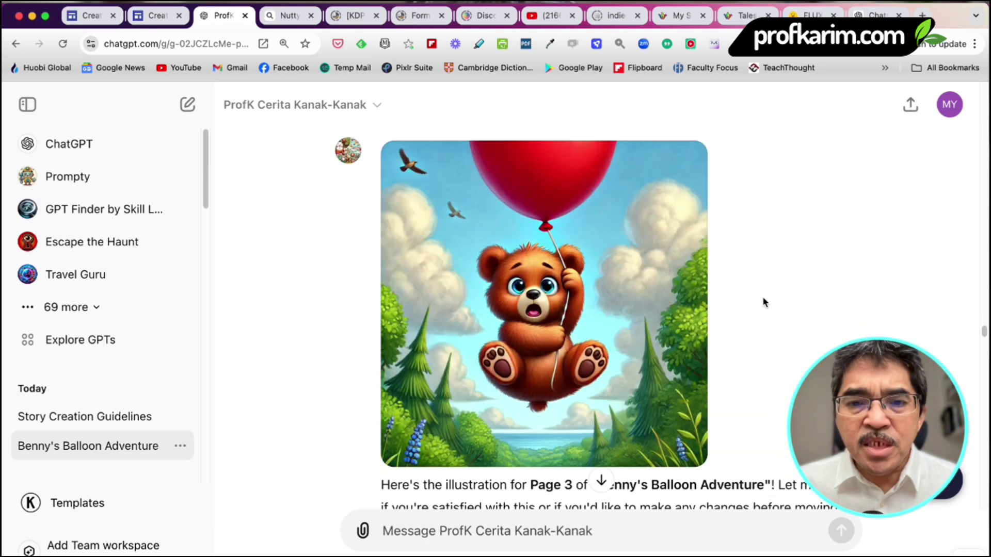
scroll(763, 302, "up", 1)
scroll(764, 303, "up", 5)
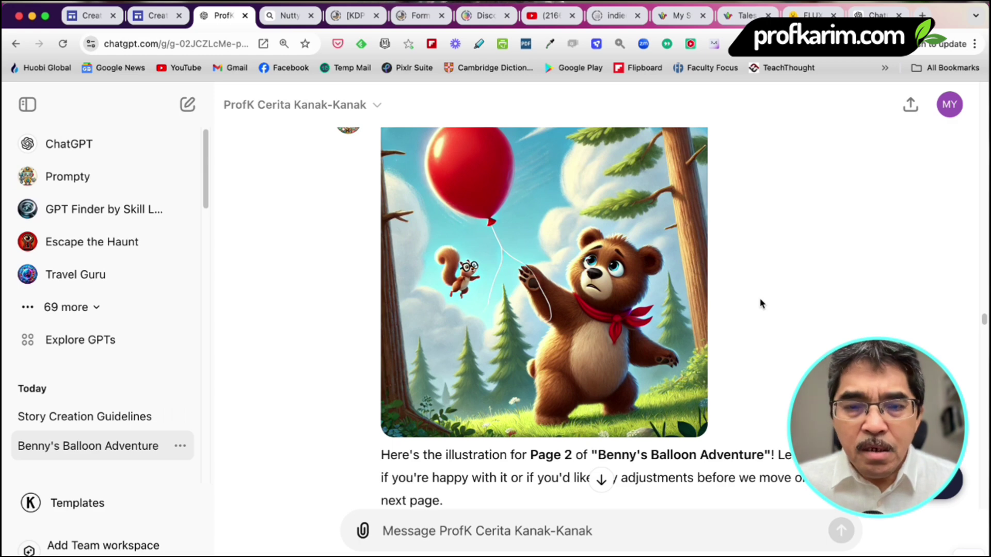
scroll(769, 310, "down", 3)
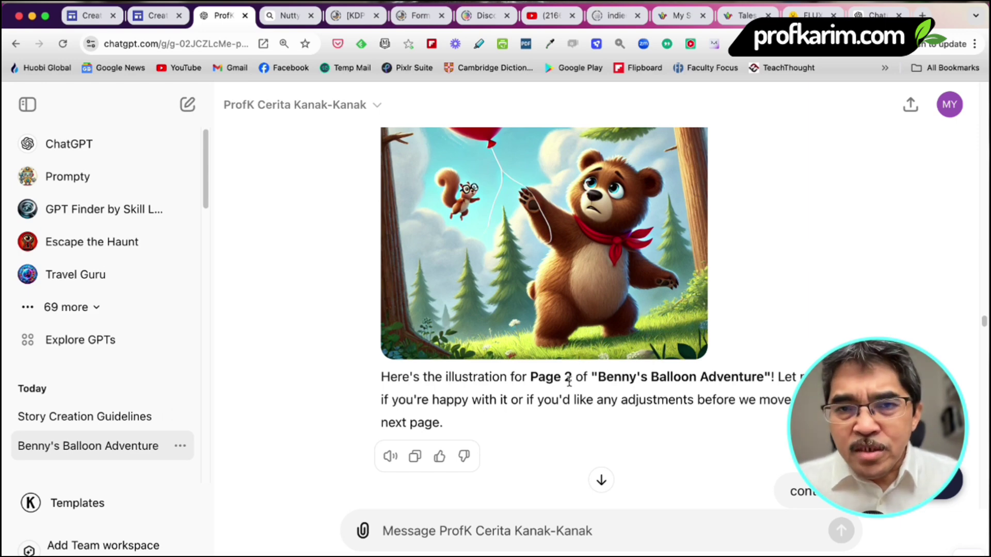
Look through the page illustrations from Page 3 to Page 6 and the "continue" replies between them
scroll(550, 336, "down", 6)
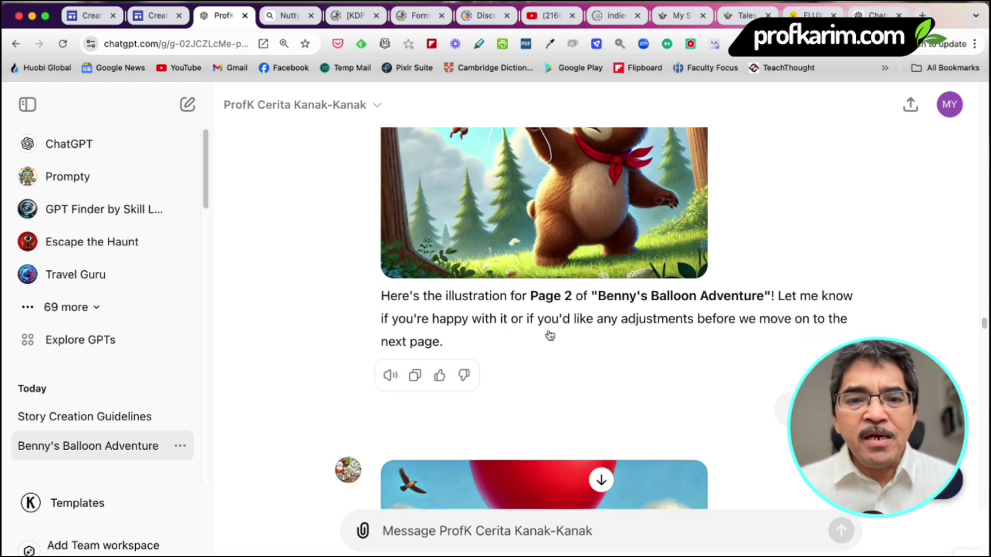
scroll(551, 335, "down", 8)
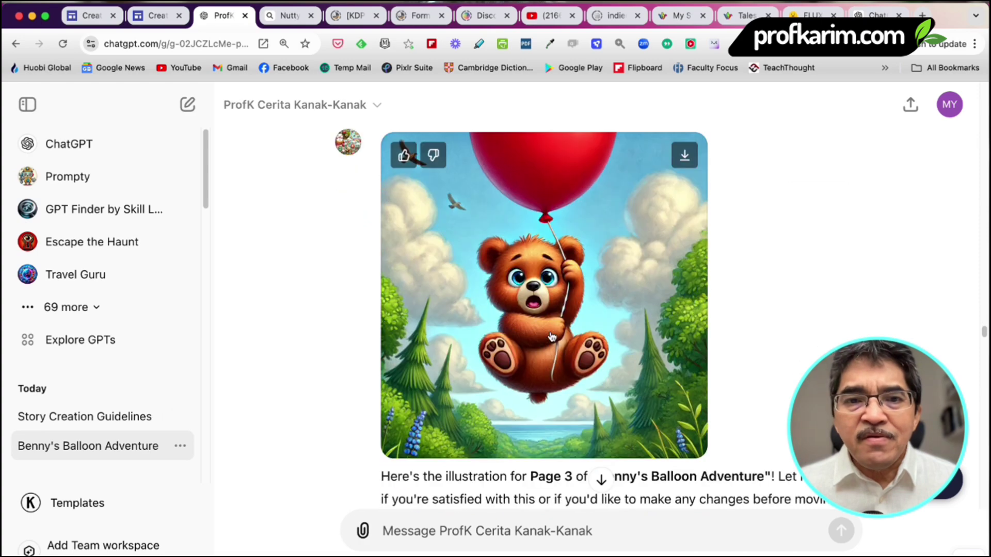
scroll(550, 337, "down", 10)
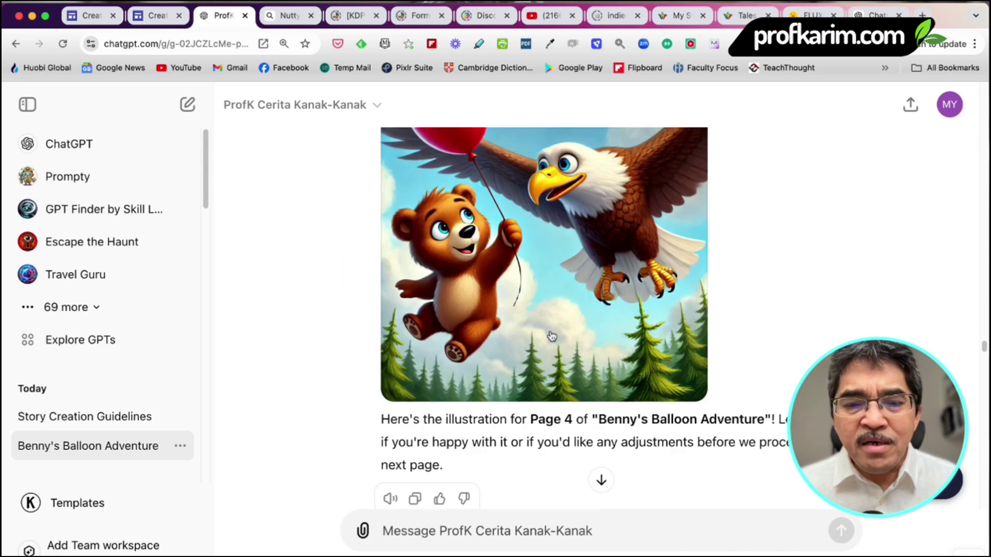
scroll(802, 335, "down", 10)
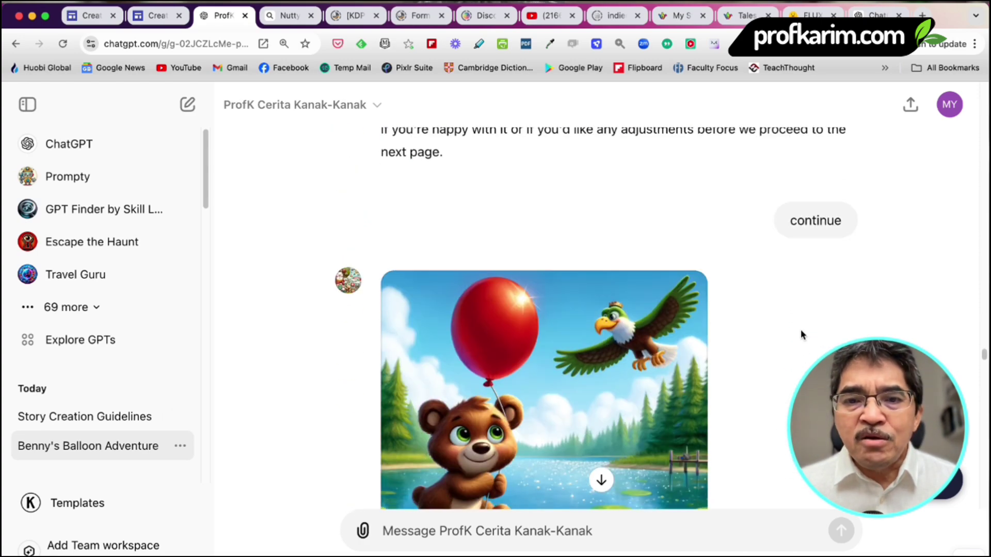
scroll(794, 335, "down", 10)
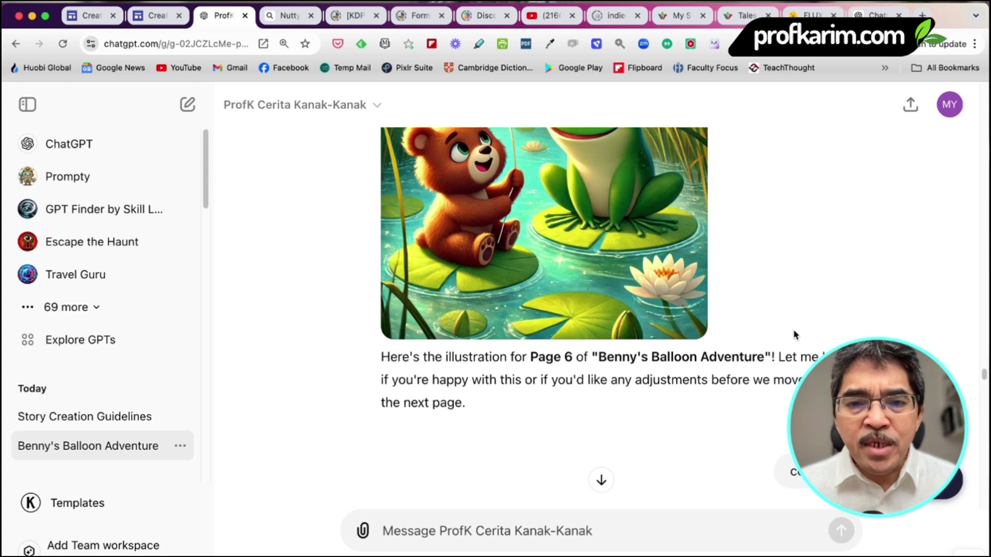
Highlight the request "Create 3 more pages and finally the book cover image." and the Page 8 story text
scroll(795, 336, "down", 10)
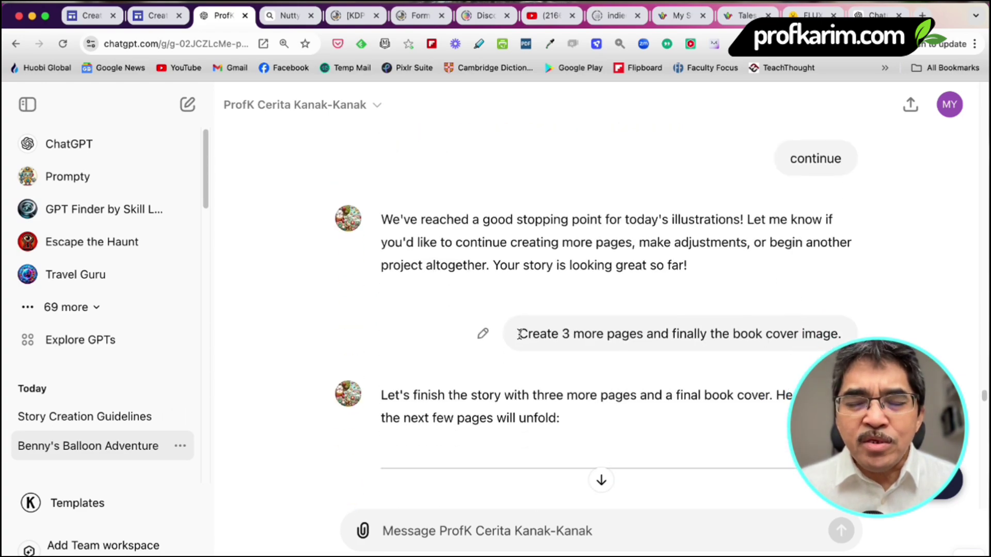
left_click_drag(516, 334, 860, 333)
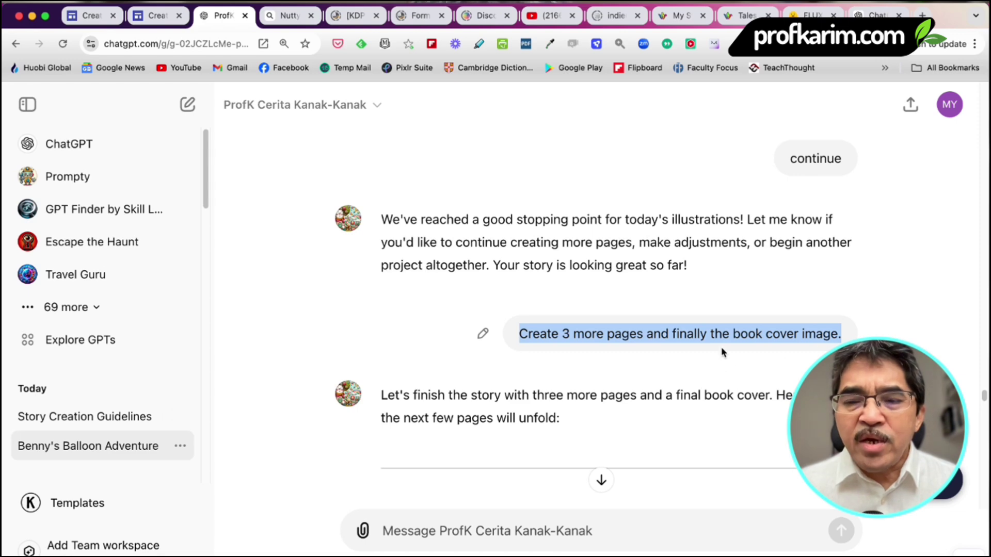
scroll(774, 352, "down", 6)
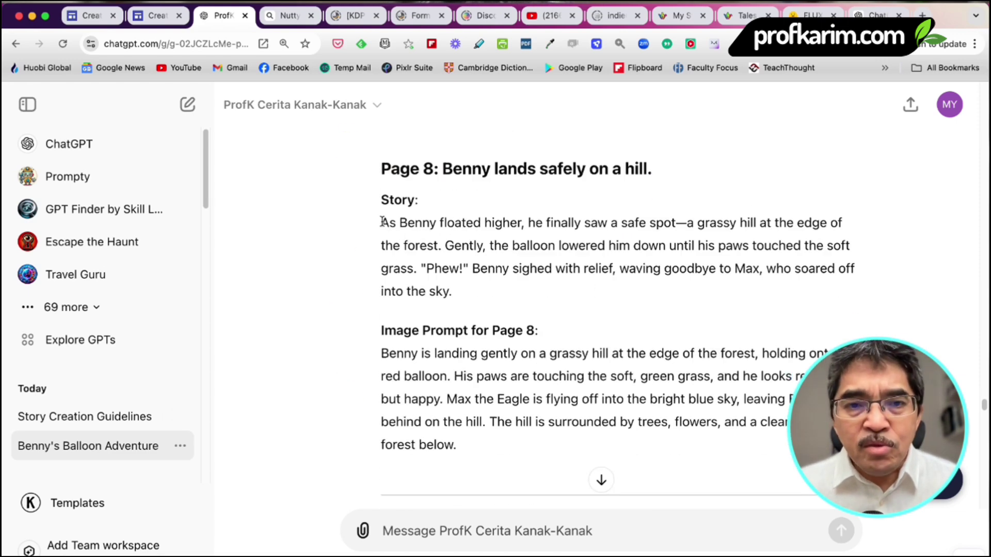
left_click_drag(382, 221, 462, 290)
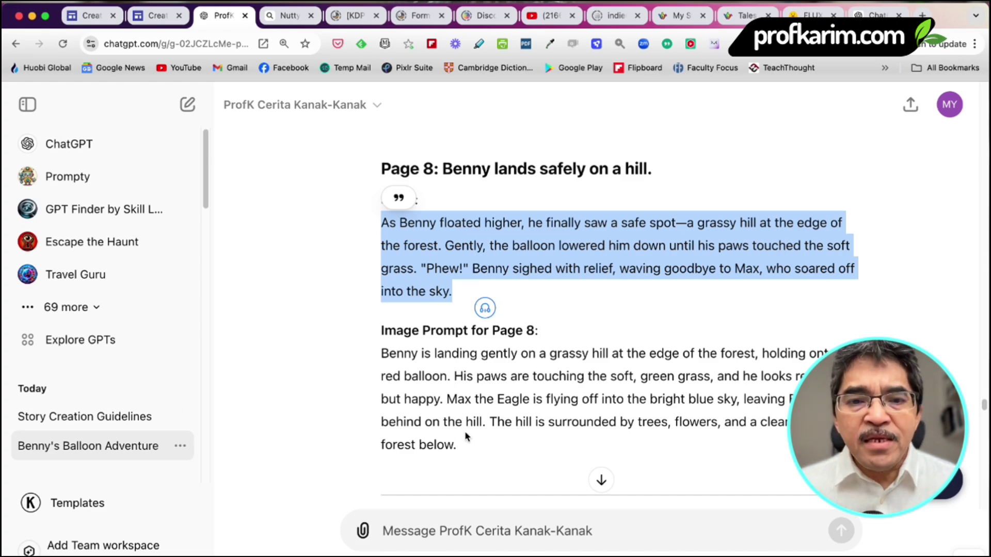
Look through the remaining story pages and image prompts from Page 8 to the book cover image prompt
scroll(568, 325, "down", 4)
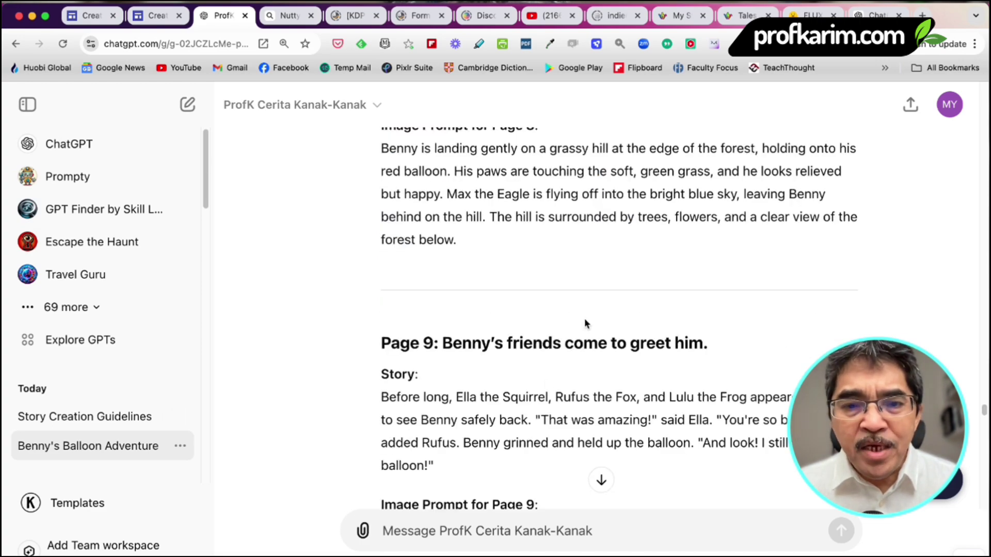
scroll(584, 324, "down", 12)
scroll(589, 324, "down", 6)
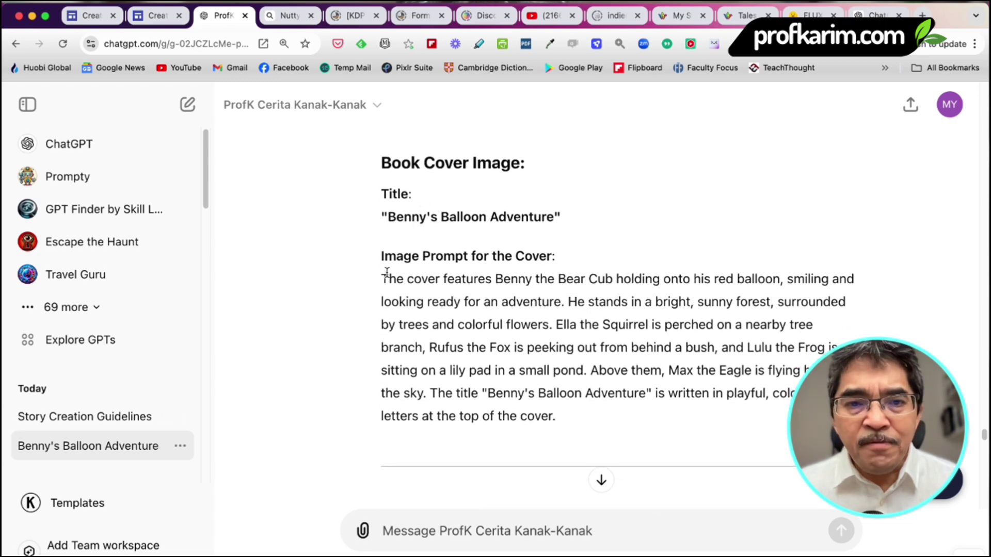
Highlight the book cover image prompt and look through the illustrations from Page 8 to the book cover
left_click_drag(381, 279, 605, 410)
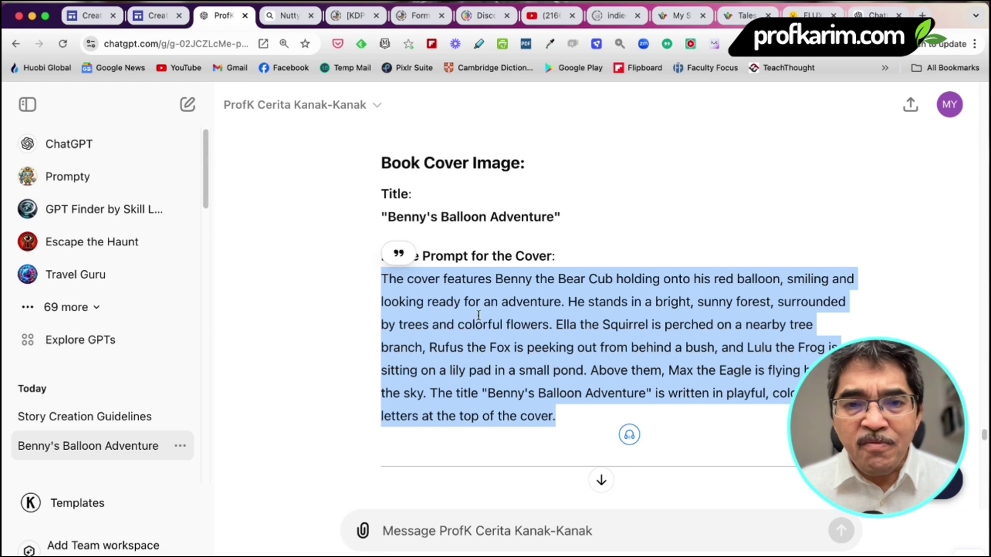
scroll(577, 342, "down", 6)
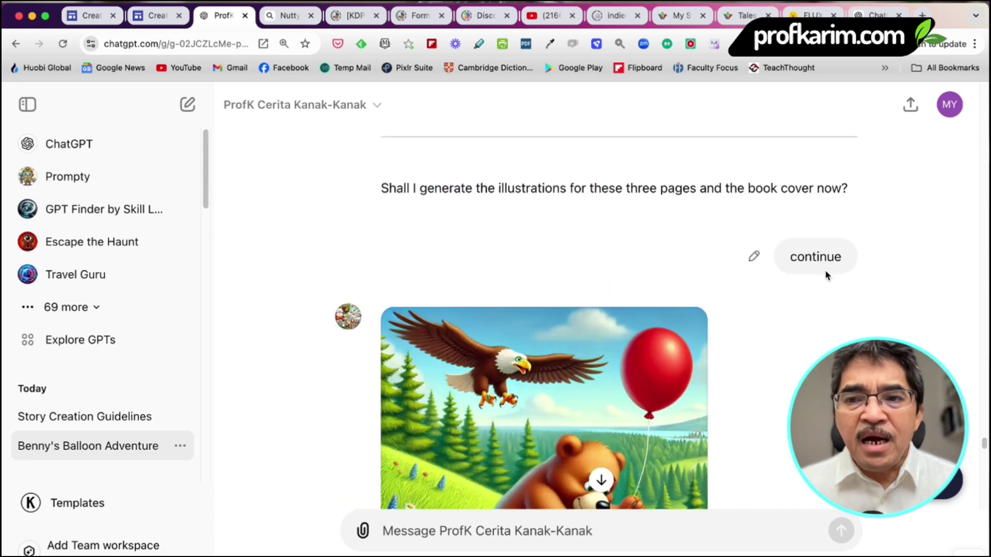
scroll(764, 295, "down", 4)
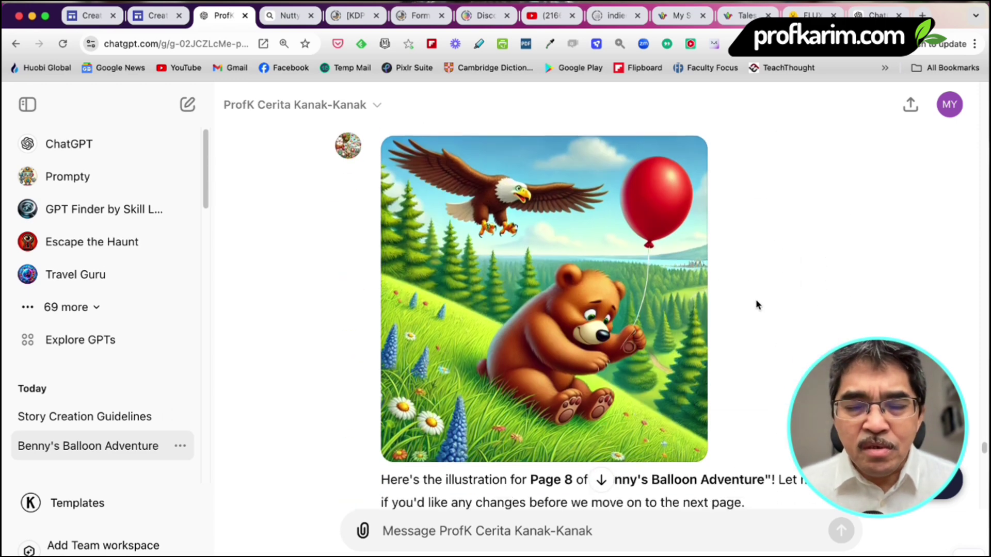
scroll(756, 299, "down", 1)
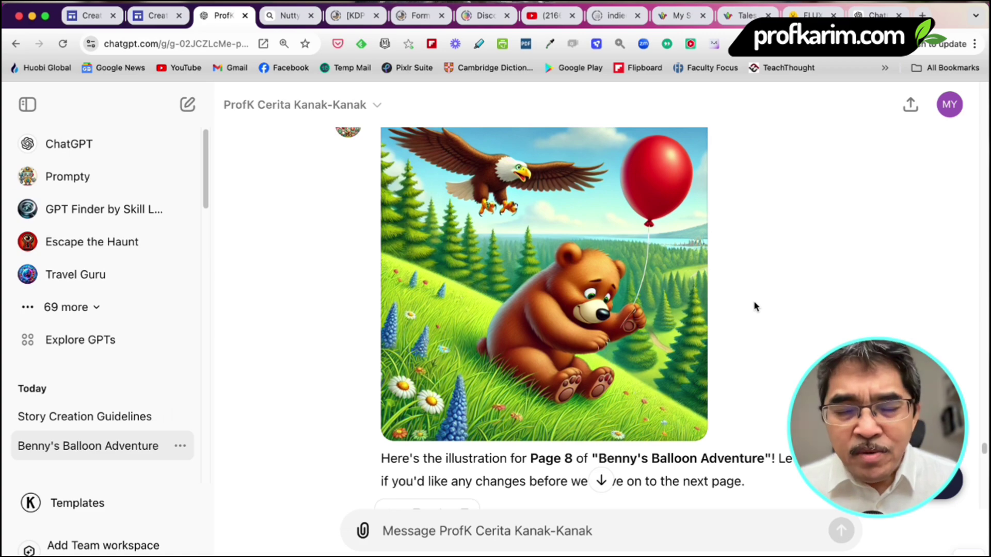
scroll(755, 305, "down", 15)
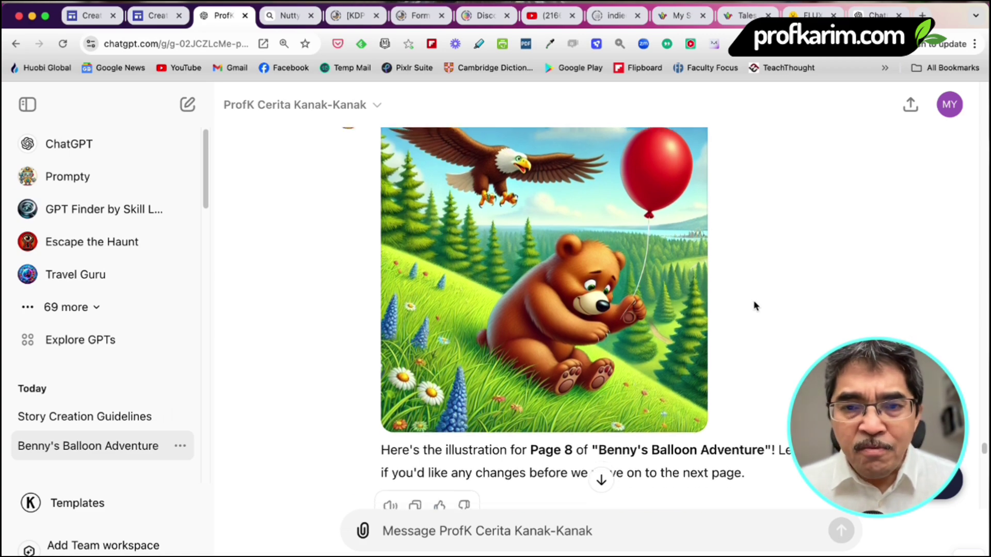
scroll(755, 307, "down", 15)
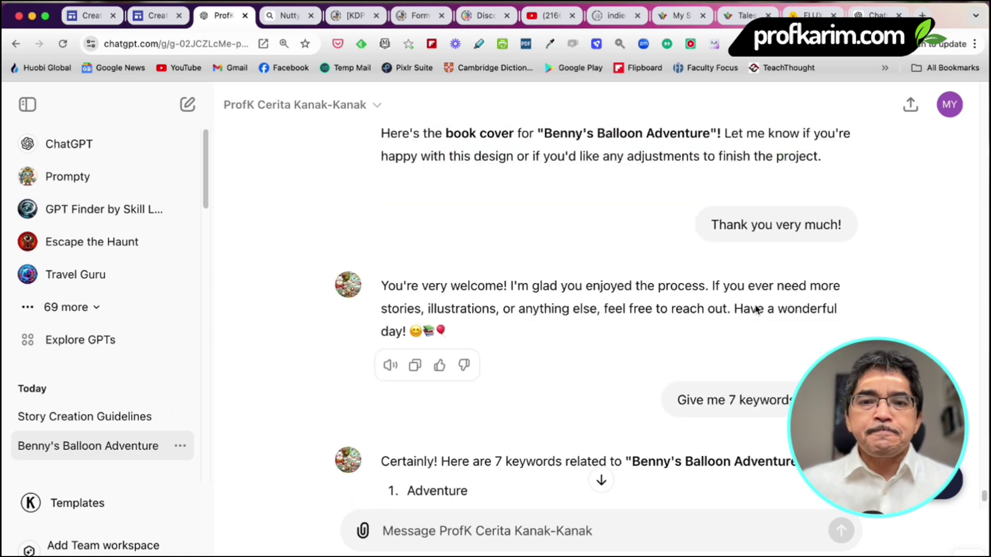
Examine the finished book cover illustration for "Benny's Balloon Adventure"
scroll(755, 305, "up", 8)
scroll(545, 348, "down", 2)
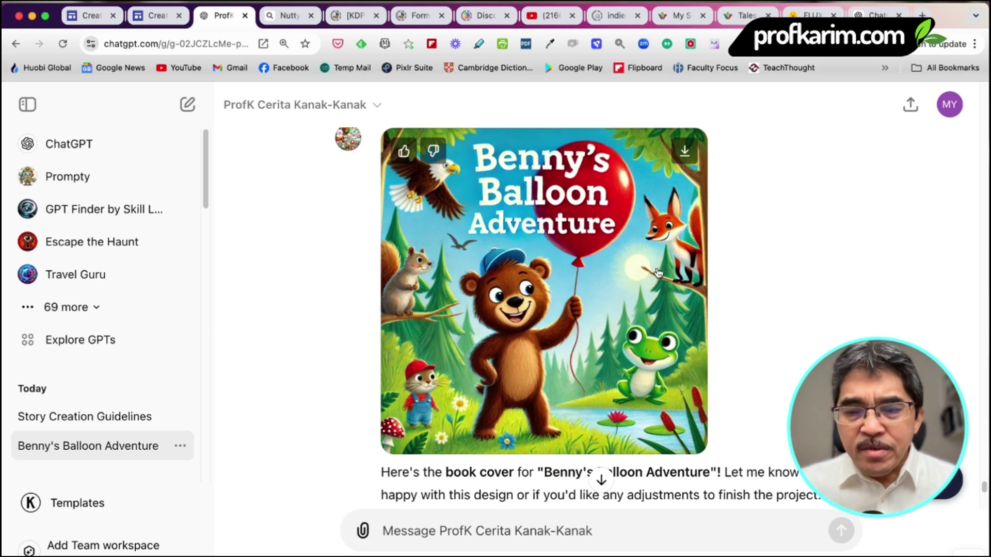
scroll(658, 273, "up", 5)
scroll(593, 299, "down", 14)
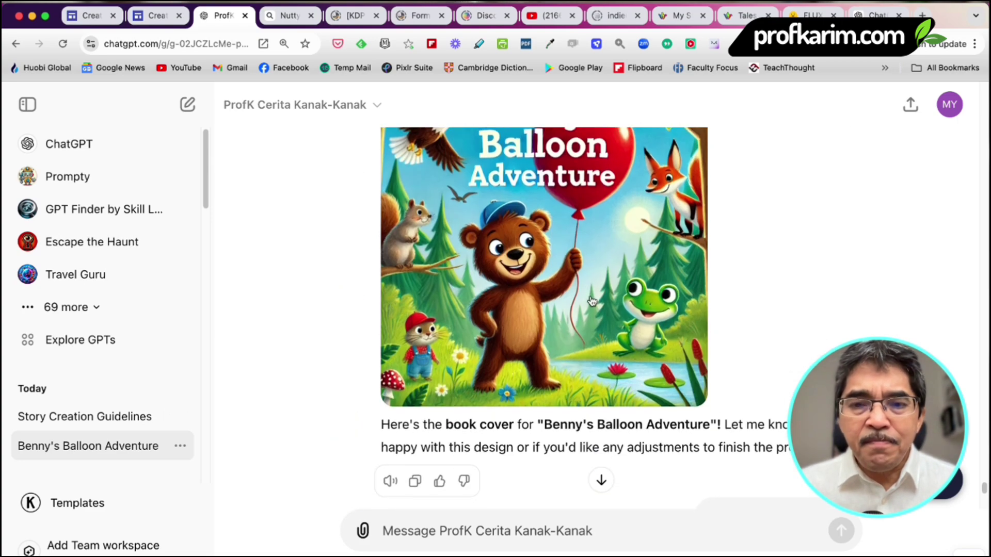
Review the "Give me 7 keywords, please" request and highlight the keyword list from Adventure to Imagination
scroll(592, 298, "down", 2)
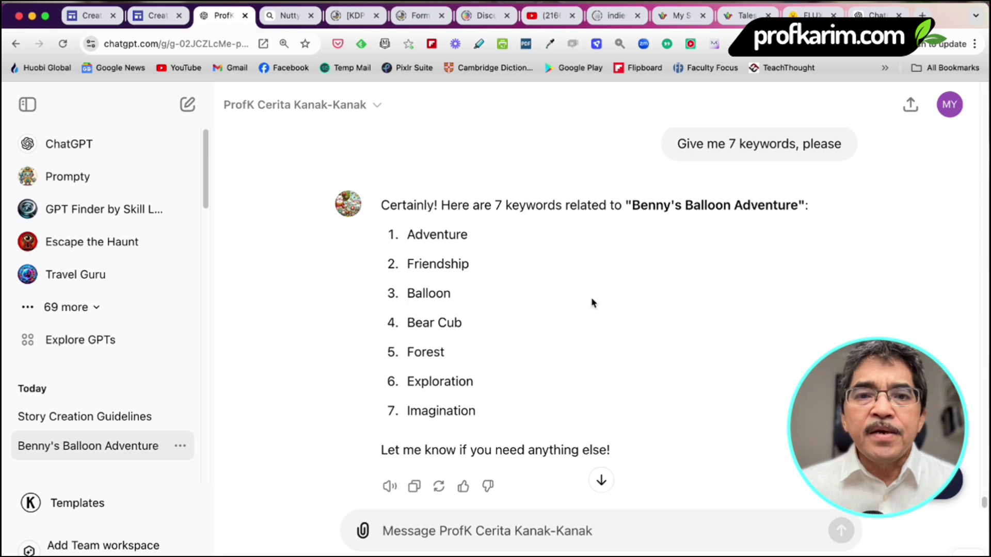
scroll(591, 300, "down", 1)
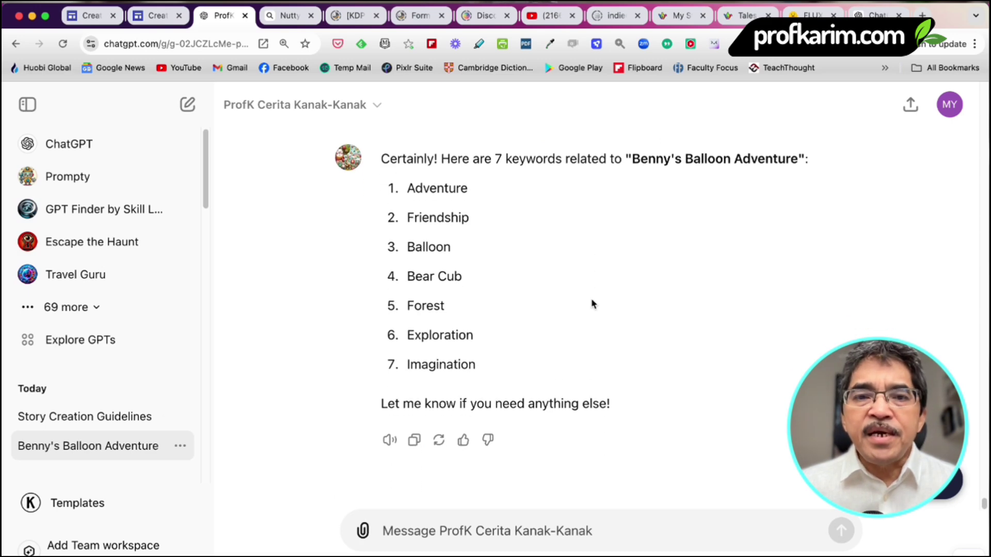
scroll(645, 296, "up", 5)
scroll(648, 297, "down", 2)
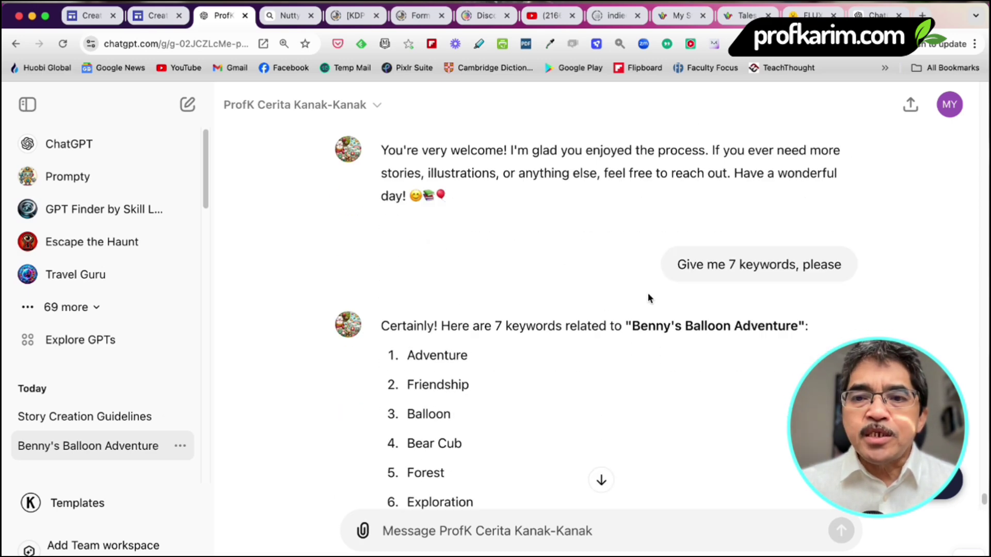
scroll(677, 323, "down", 2)
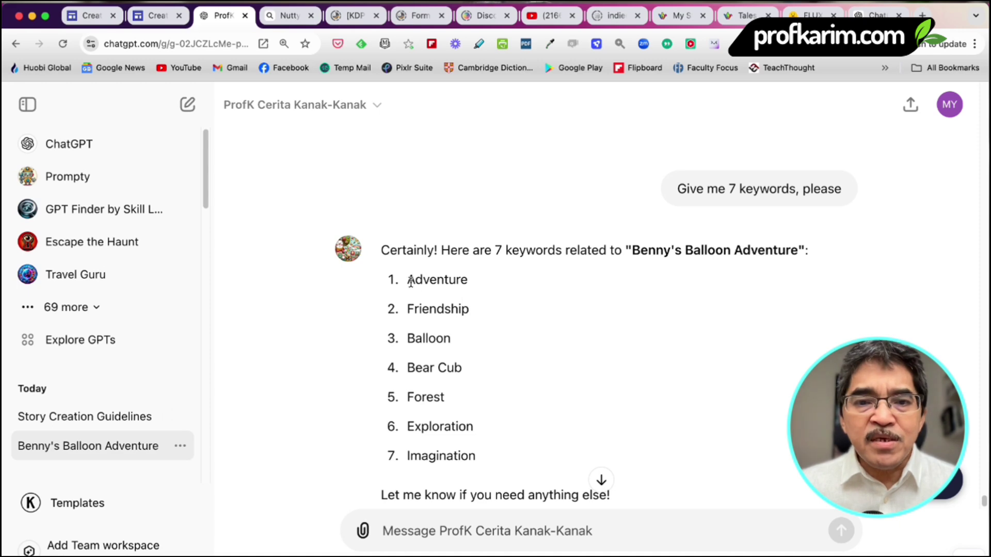
left_click_drag(407, 279, 515, 440)
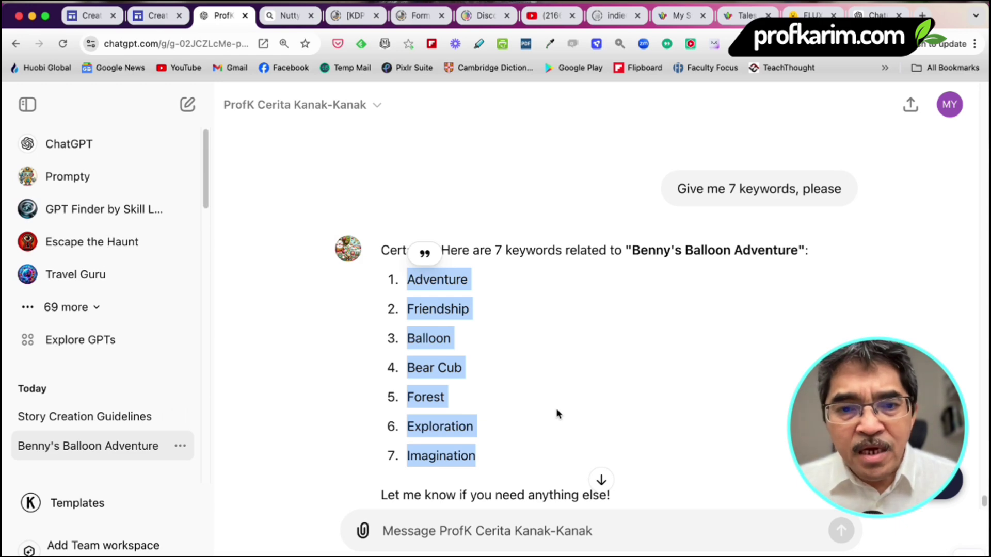
scroll(493, 429, "down", 1)
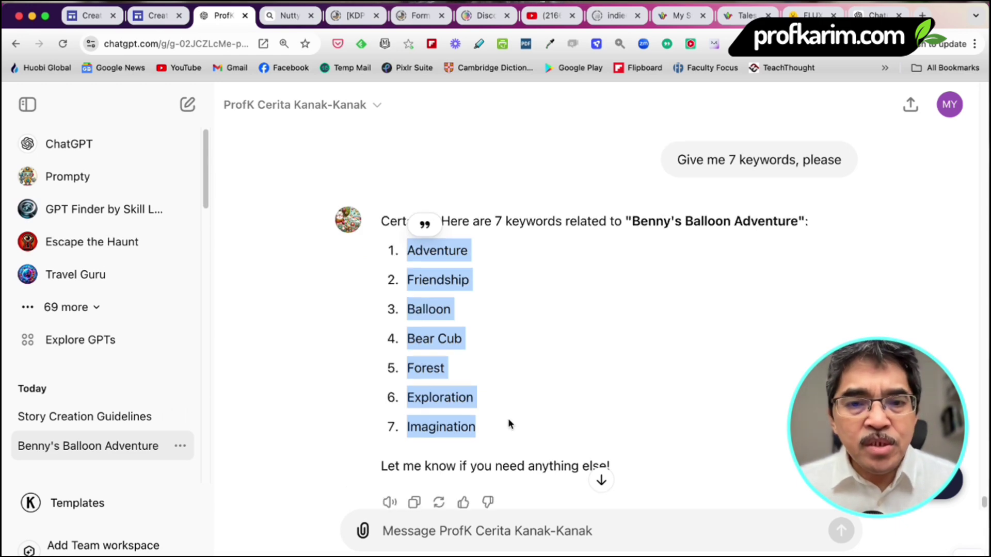
scroll(508, 418, "down", 1)
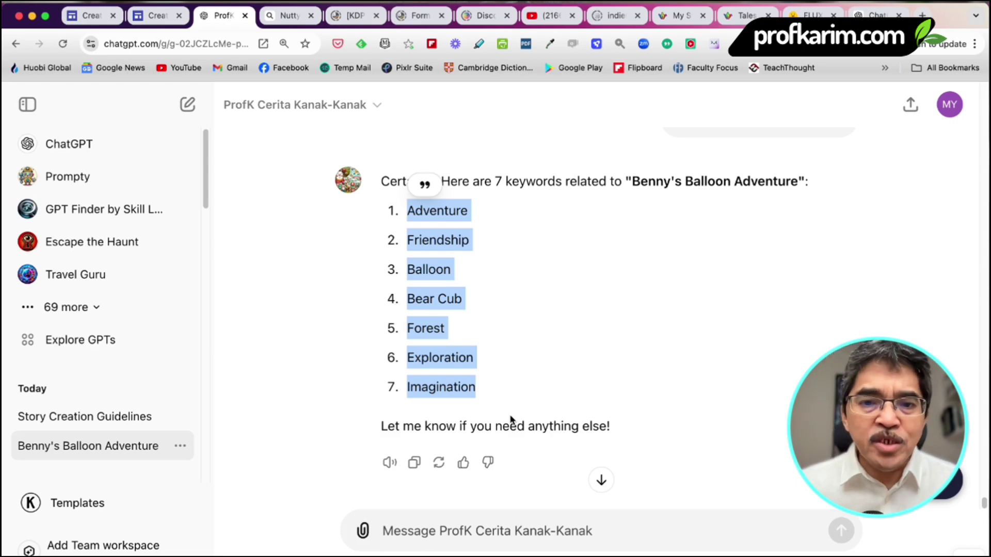
scroll(537, 392, "down", 1)
Switch to the STORYBOOK PROJECT folder in Finder, move its window into clear view and highlight its subfolders, including FINISHED BOOK
scroll(655, 274, "up", 15)
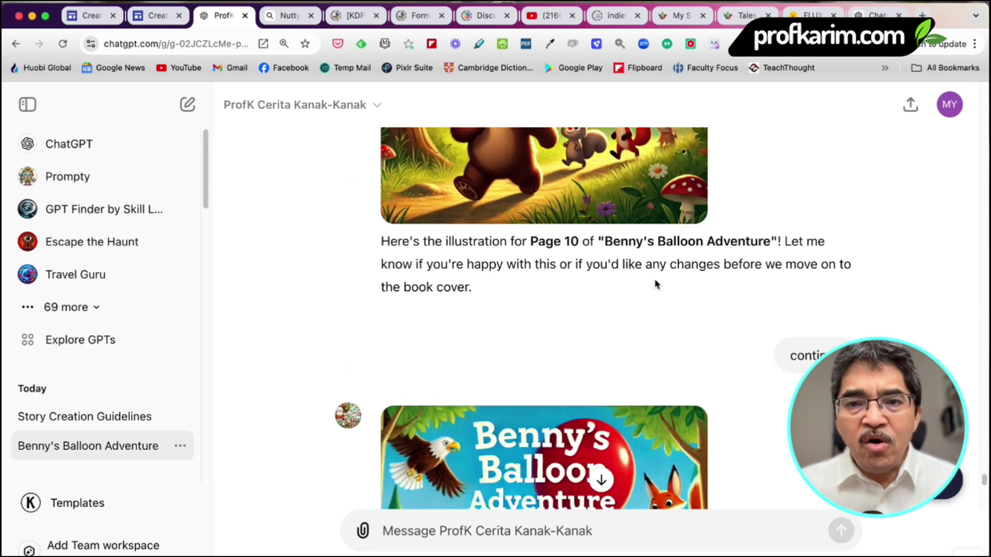
scroll(656, 284, "up", 15)
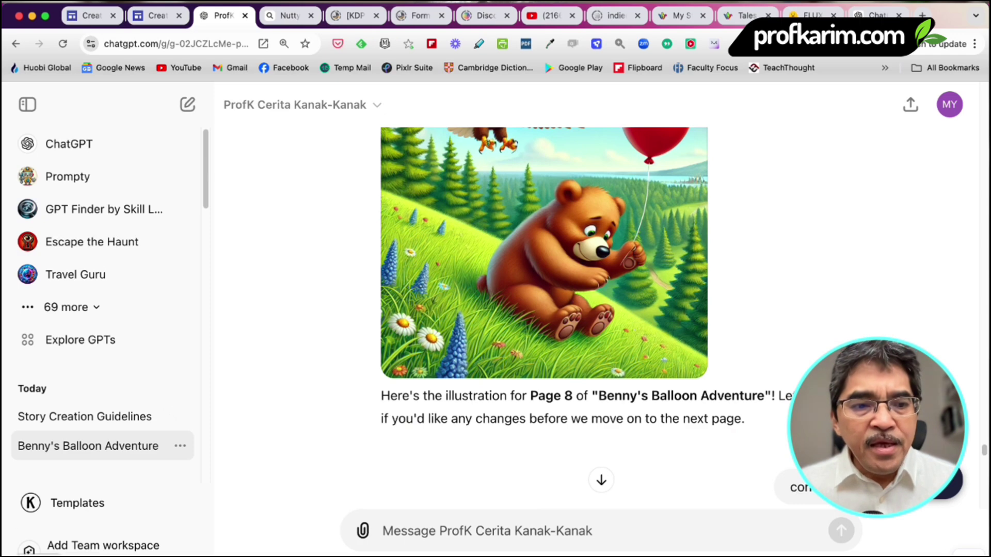
key("super+Tab")
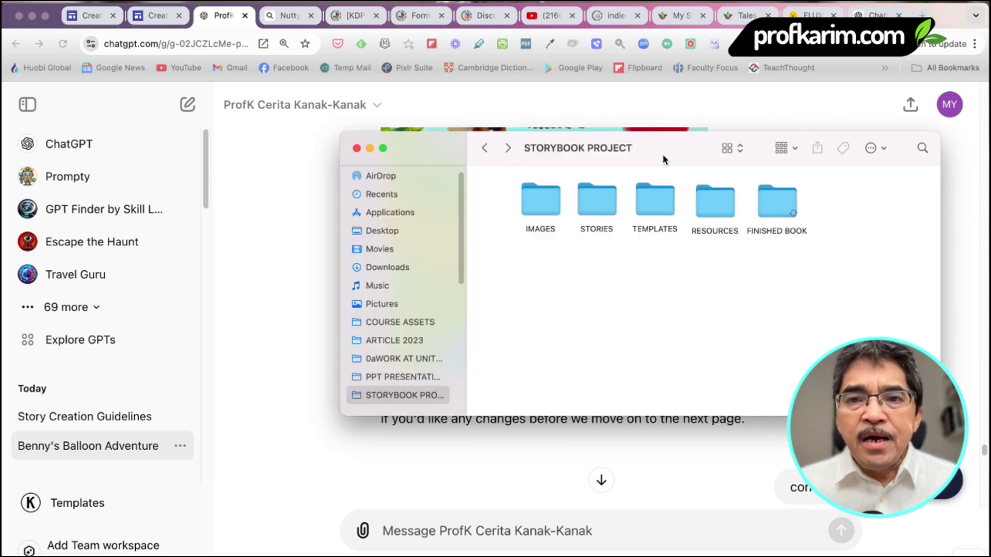
left_click_drag(663, 158, 557, 161)
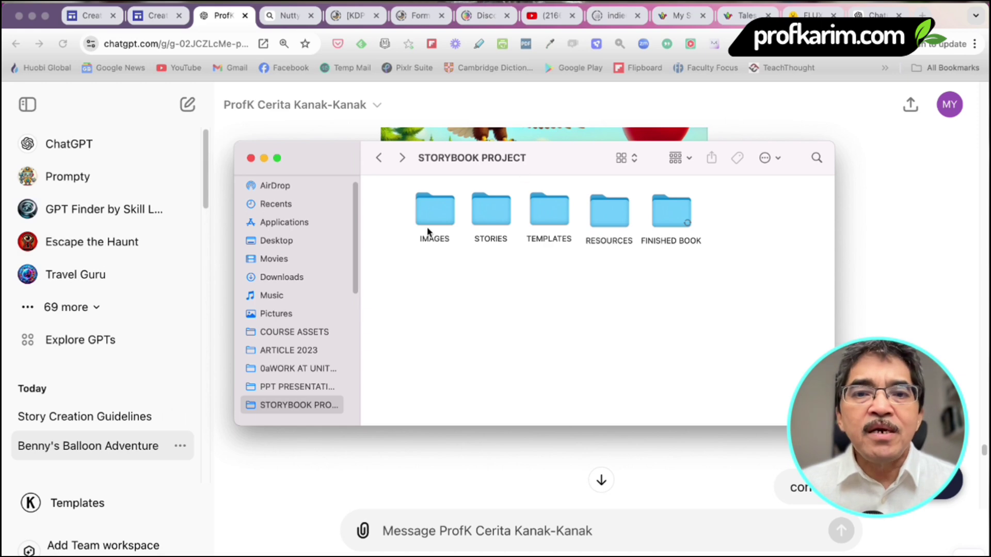
left_click_drag(409, 195, 741, 272)
left_click(587, 319)
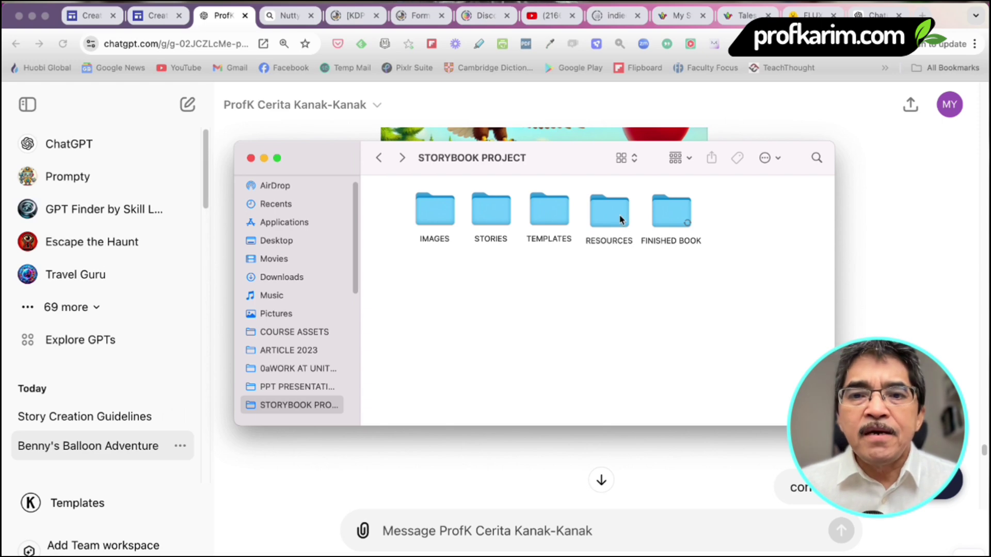
left_click(682, 210)
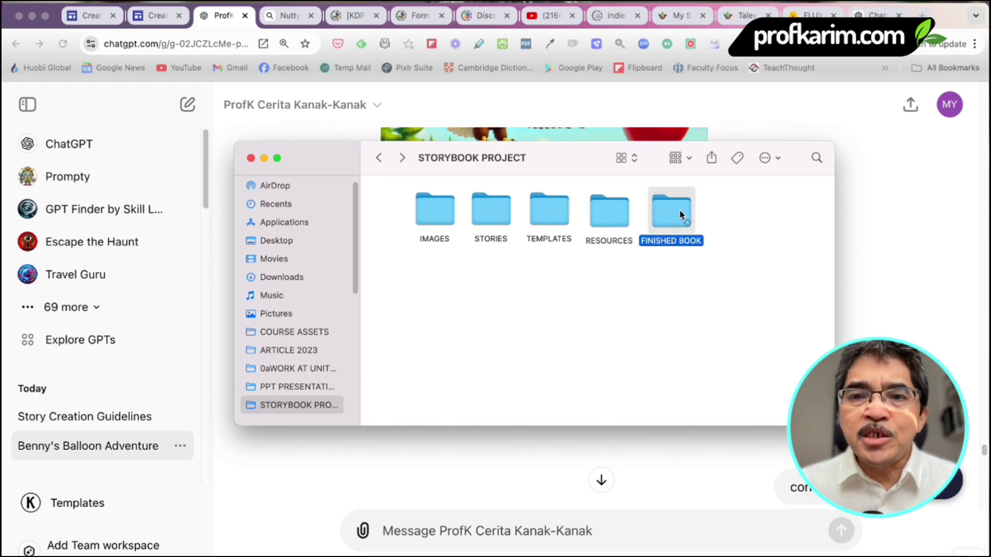
Open the Benny's Balloon Adventure folder inside IMAGES and select all the character, cover and page images
left_click(435, 214)
double_click(436, 215)
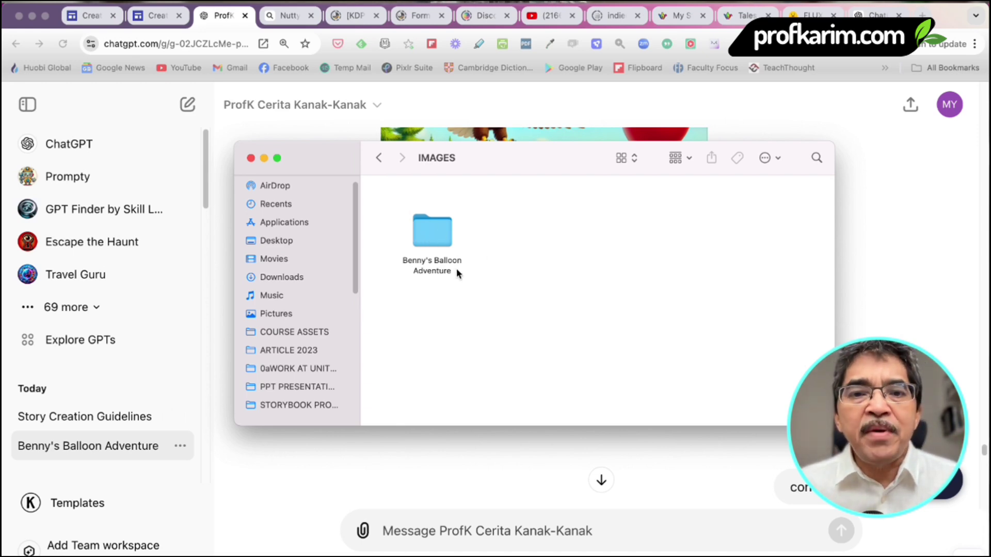
double_click(428, 245)
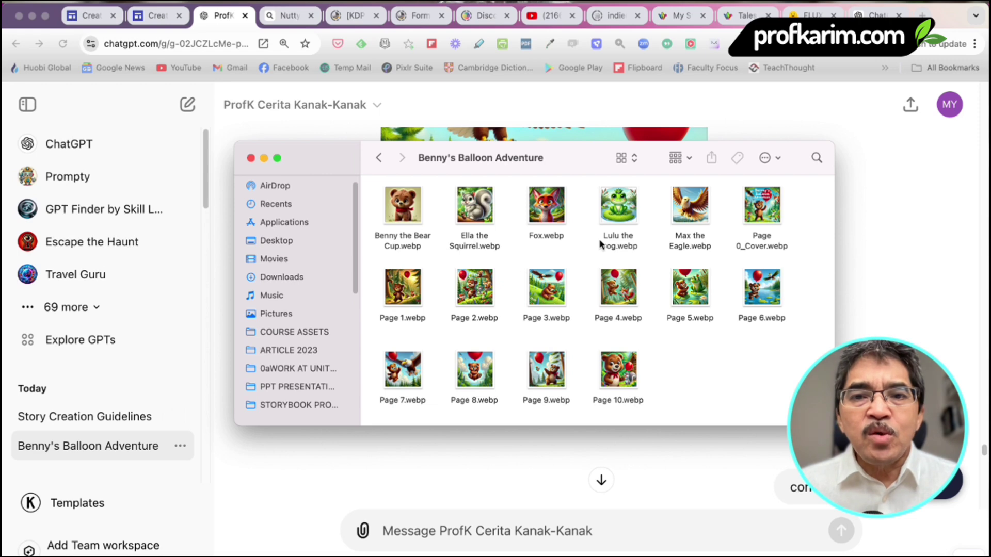
left_click_drag(379, 191, 767, 404)
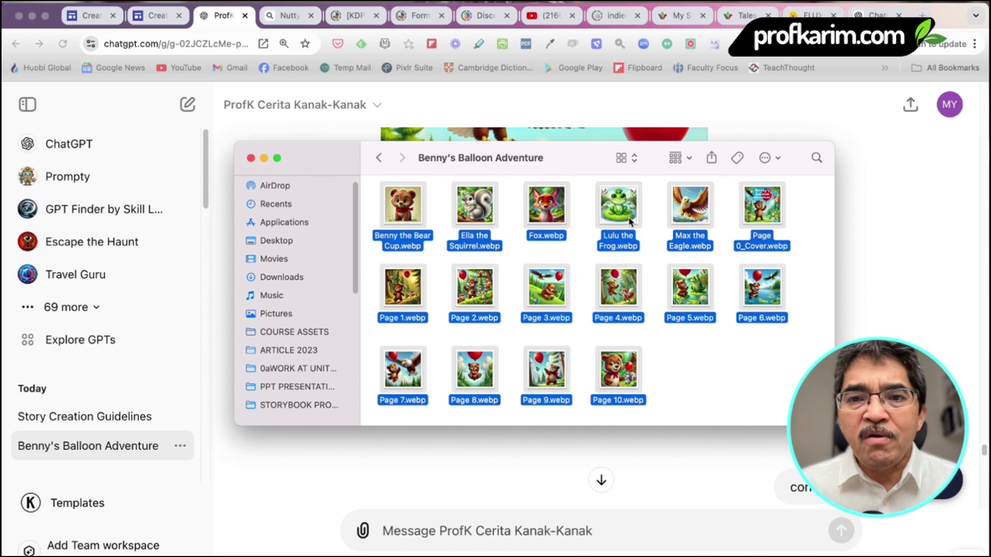
Point out the image files for the cover, Page 1, Page 2 and Page 10 one by one, and clear the selection
left_click(735, 240)
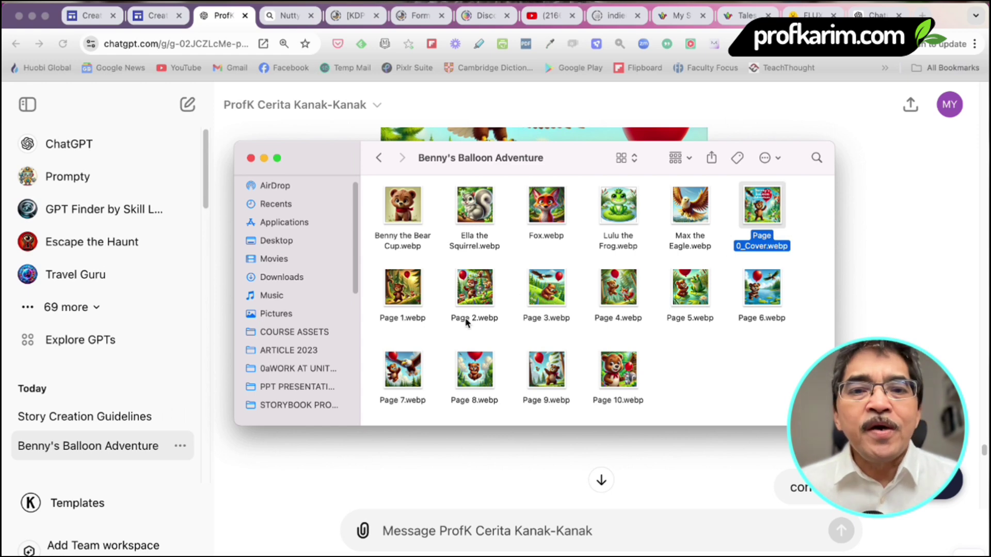
left_click(413, 292)
left_click(468, 298)
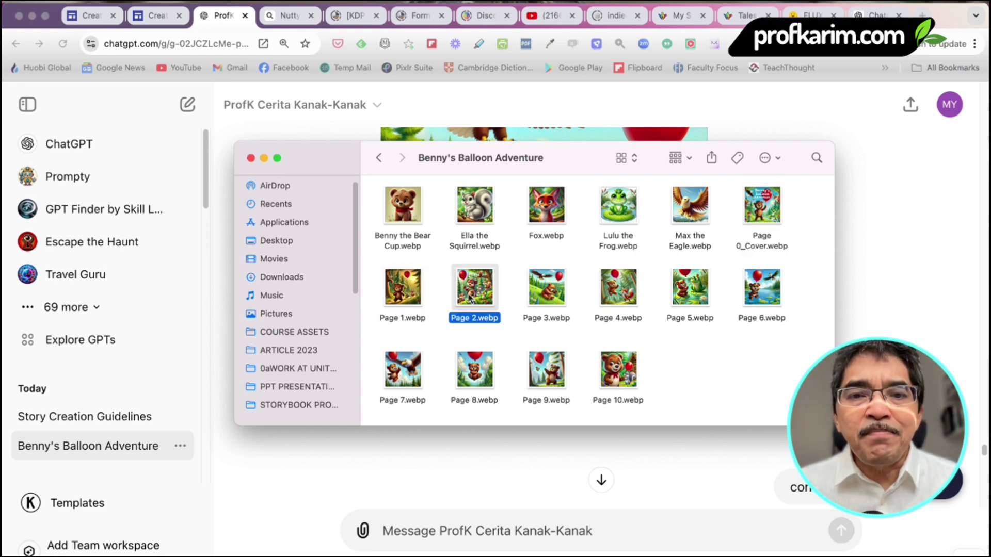
left_click(630, 394)
left_click(712, 381)
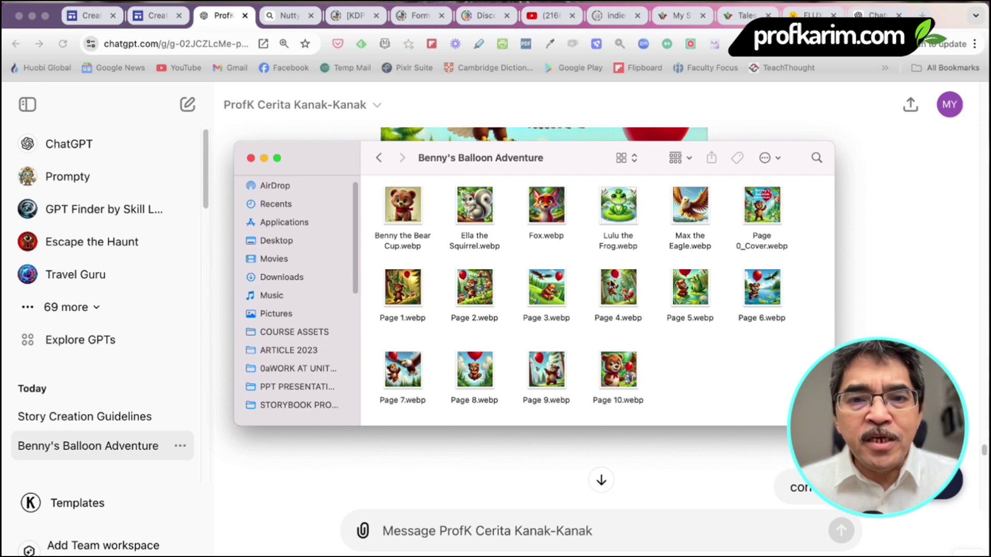
Highlight the webp extension in the Ella the Squirrel file name and leave the name editing
left_click(487, 248)
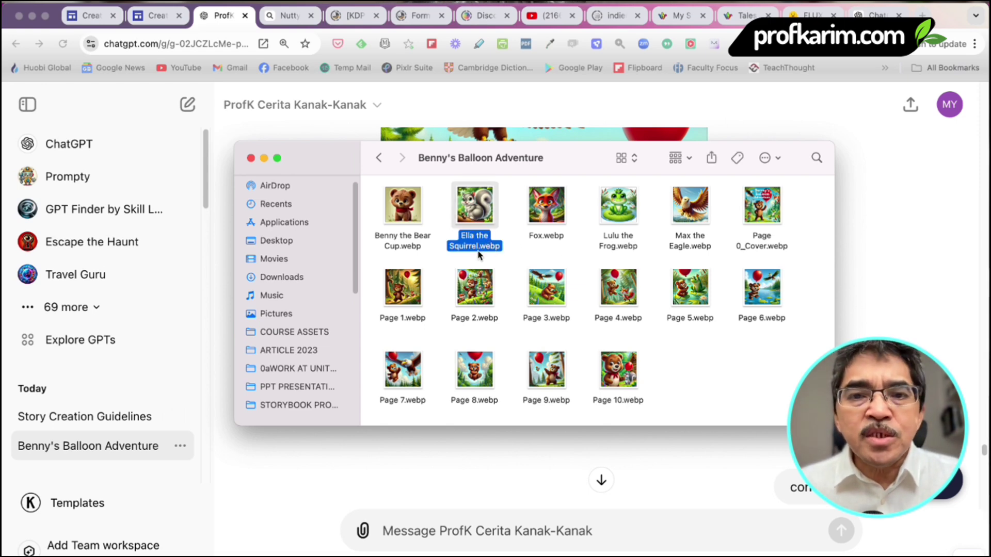
left_click(483, 247)
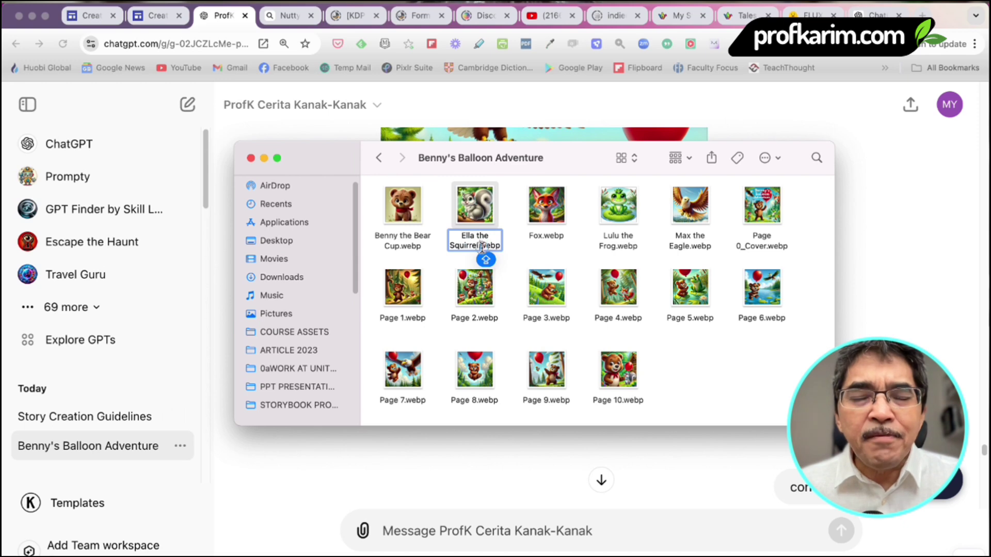
left_click_drag(481, 248, 516, 254)
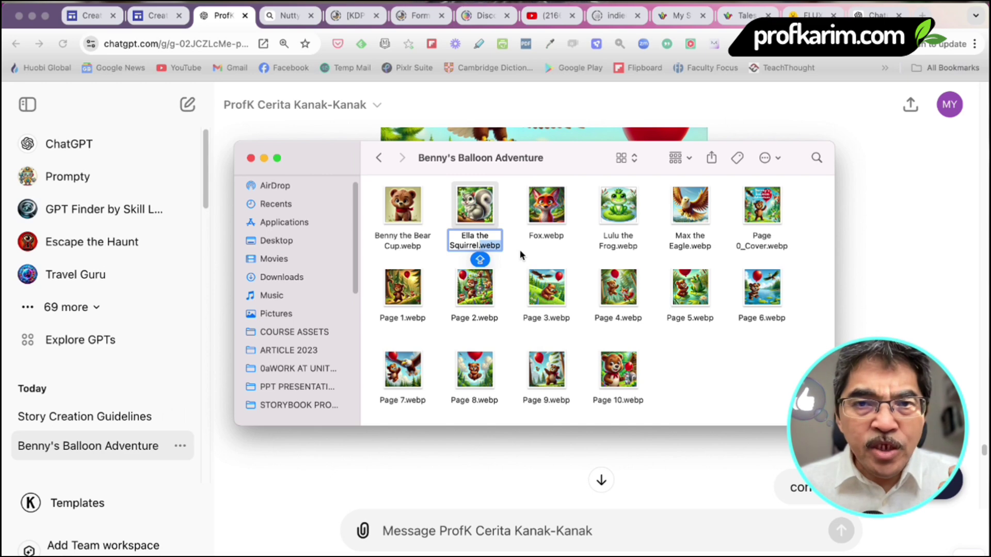
left_click(689, 338)
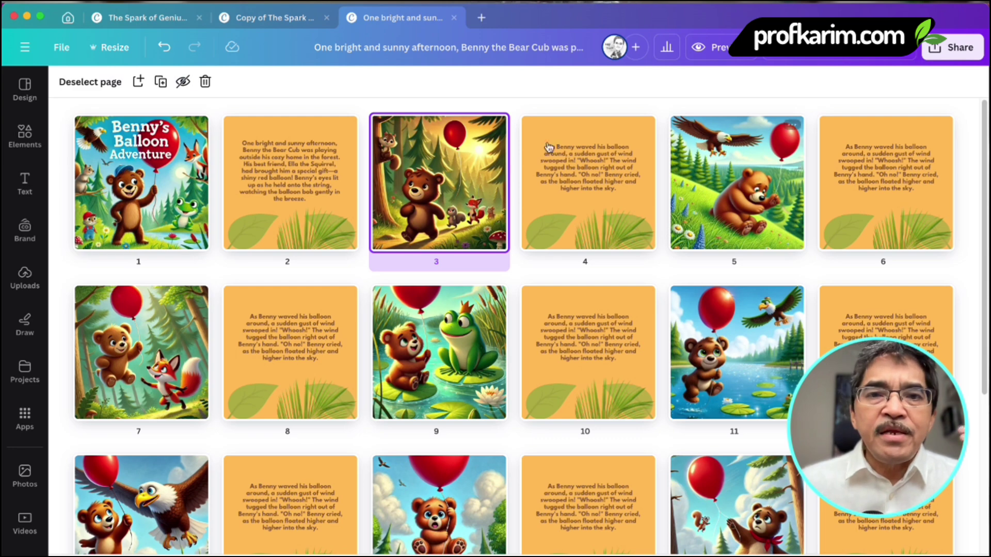
Switch to the Benny's Balloon Adventure design in Canva, look through its pages from the cover, and return to the Canva home page
double_click(166, 192)
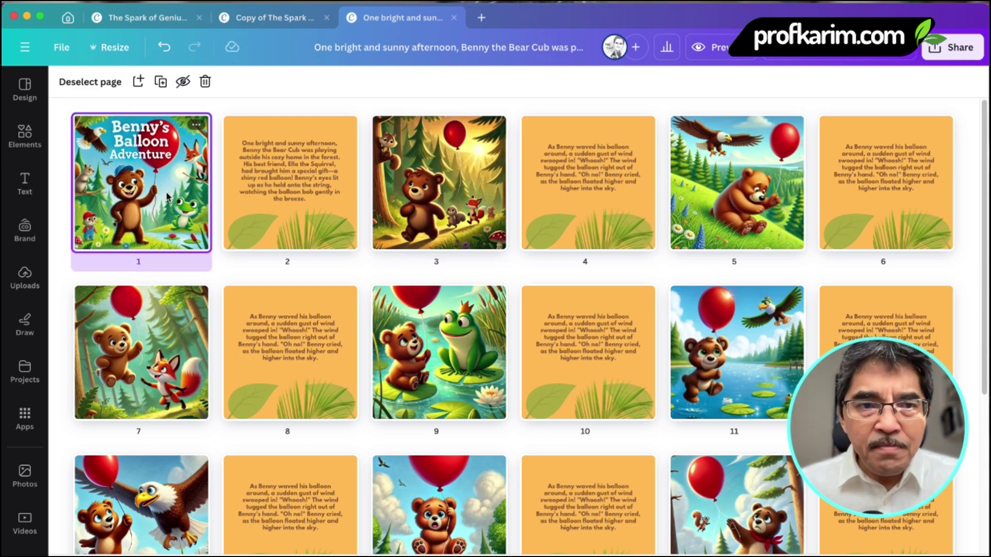
scroll(710, 317, "down", 15)
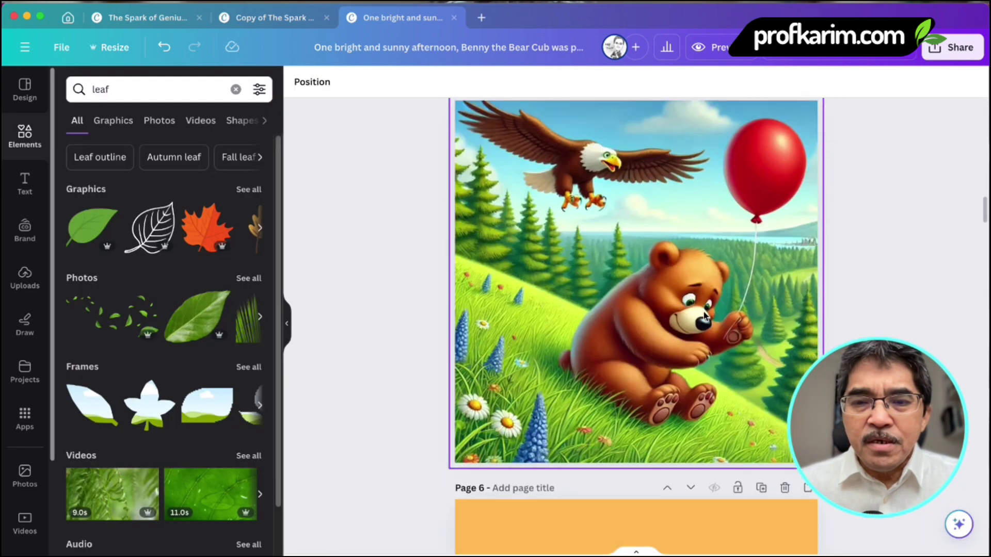
scroll(705, 313, "up", 15)
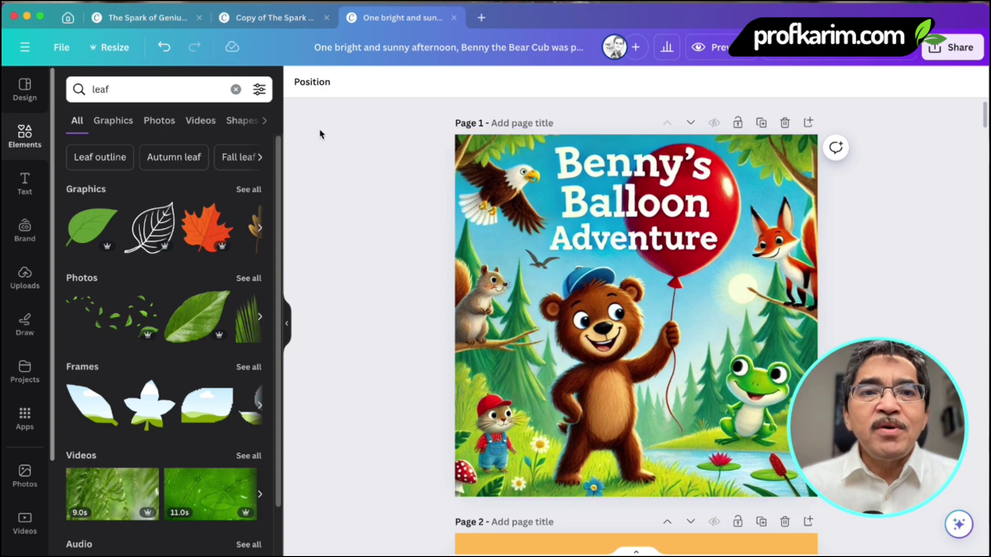
left_click(68, 21)
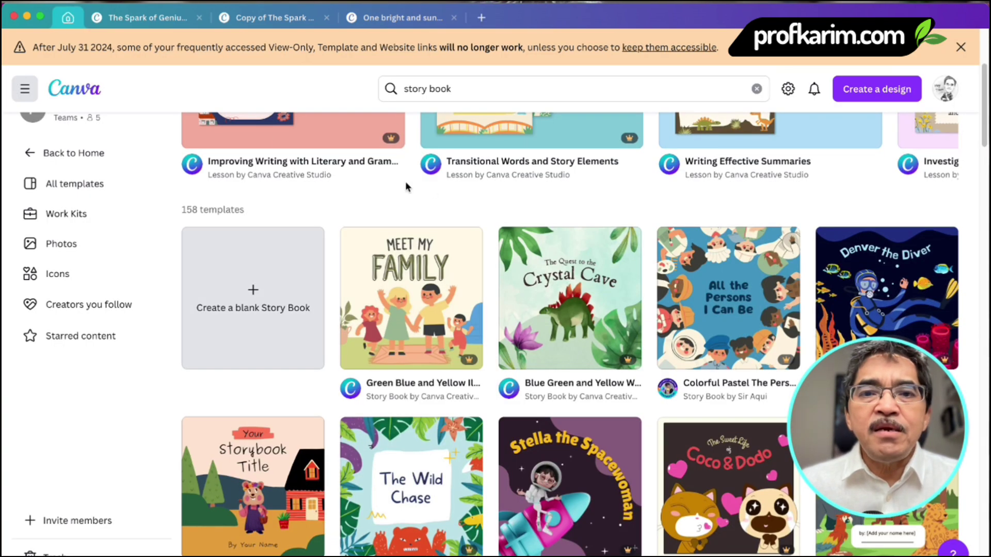
Search the Canva templates for story book again and look through the results, including the option for a blank Story Book
scroll(648, 192, "up", 4)
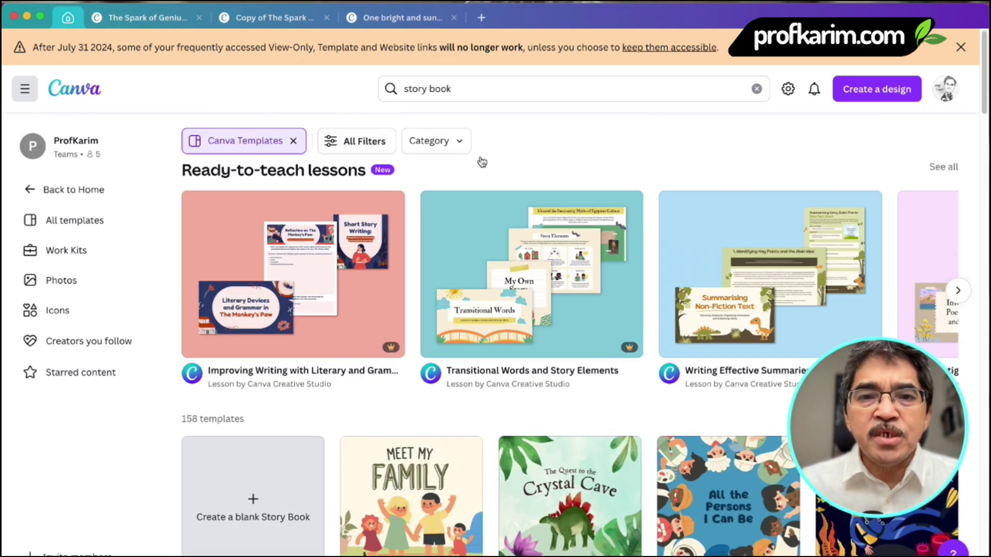
left_click_drag(448, 88, 403, 90)
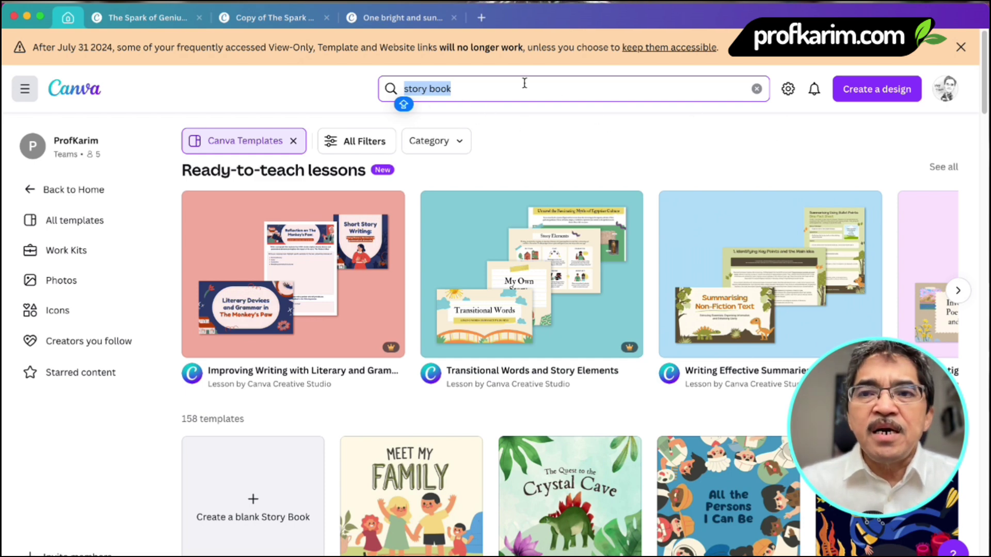
left_click(392, 89)
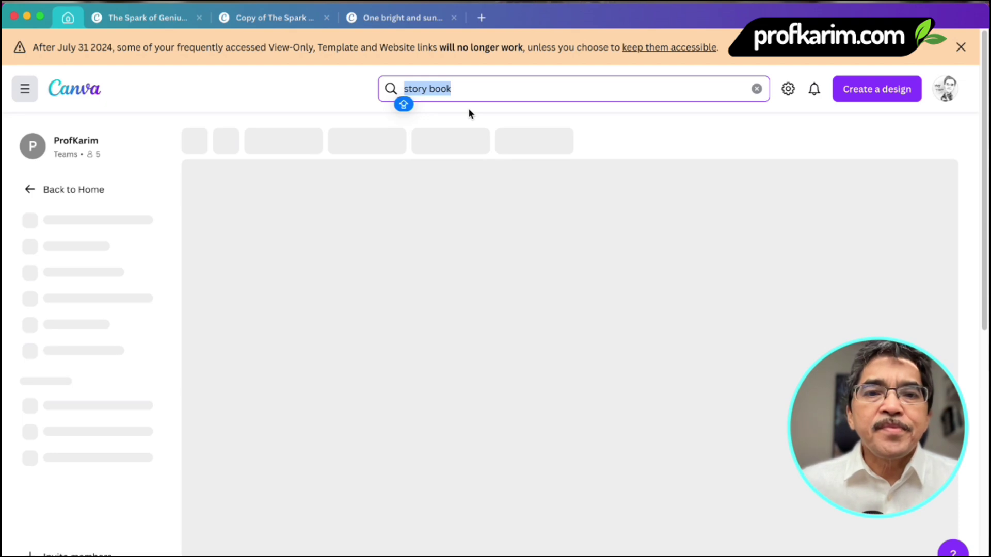
scroll(583, 316, "down", 5)
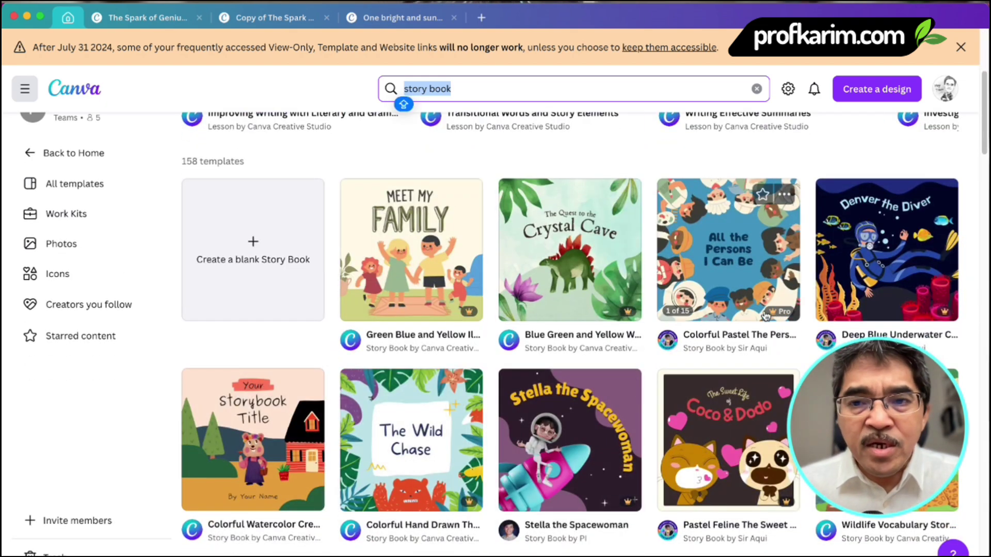
scroll(582, 472, "up", 5)
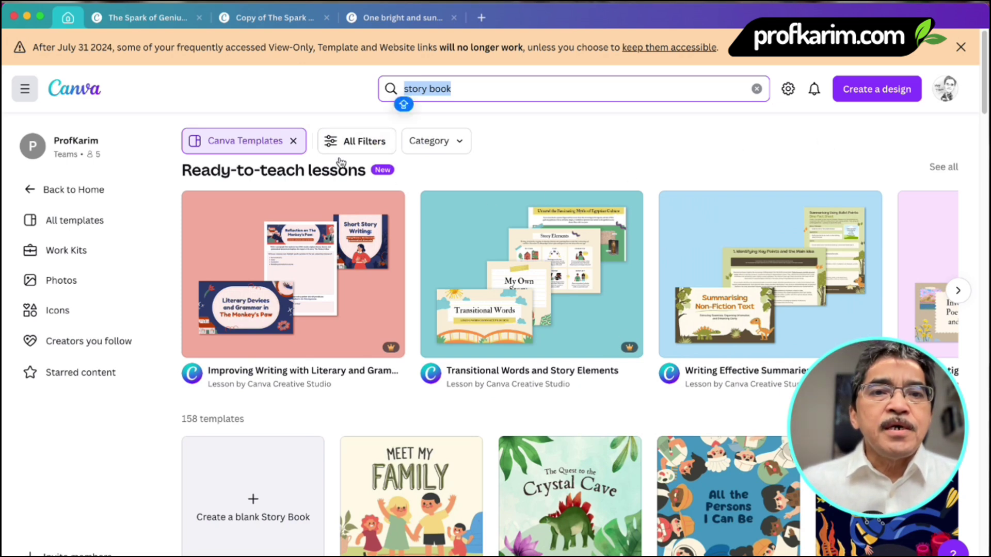
scroll(392, 302, "down", 5)
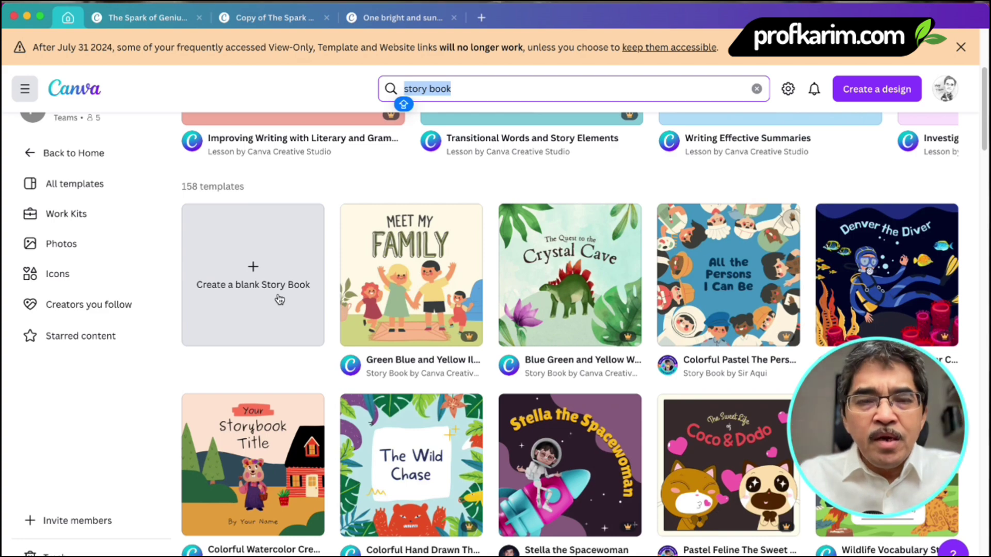
scroll(299, 281, "up", 1)
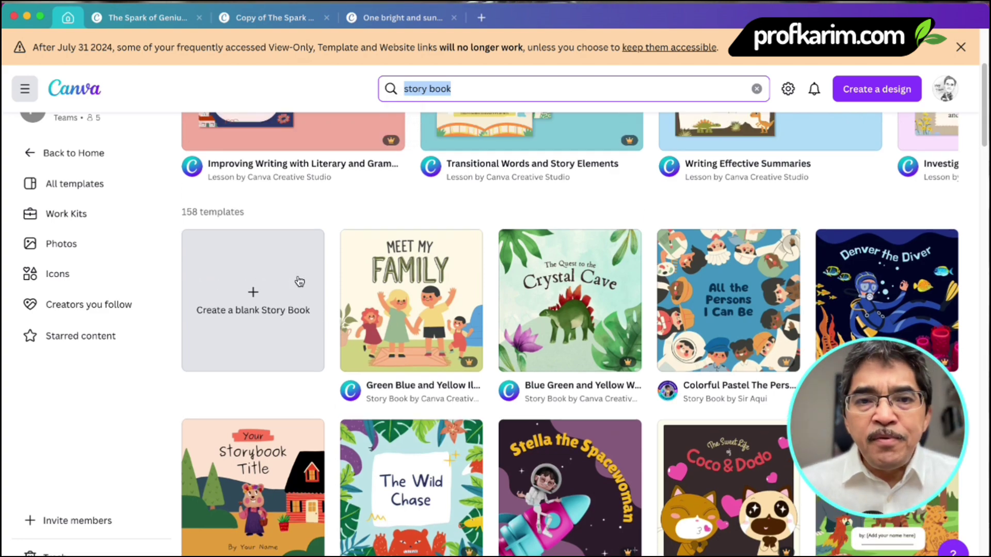
scroll(299, 282, "up", 4)
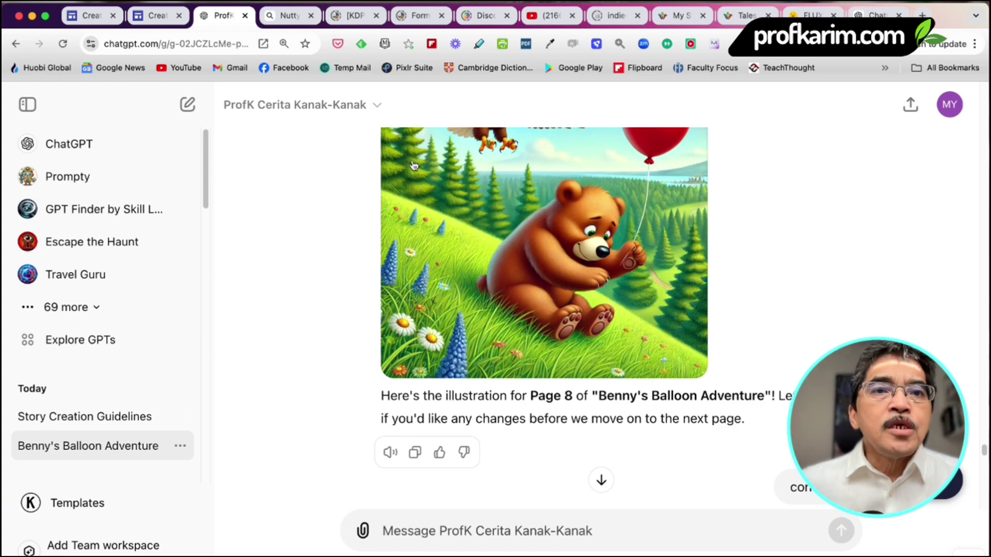
Switch to the KDP help page Format Your Paperback in the browser and review its section on formatting the interior manuscript file
left_click(343, 17)
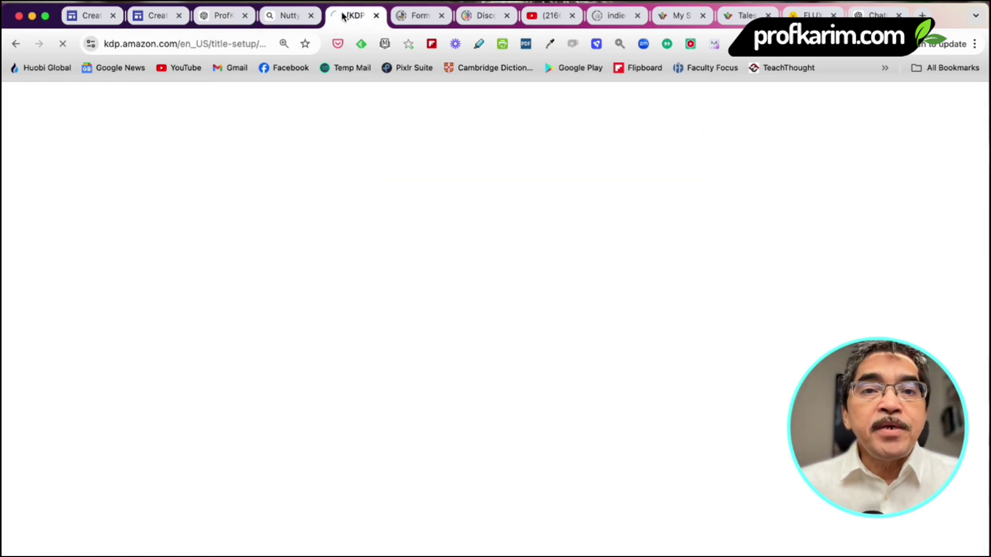
left_click(404, 18)
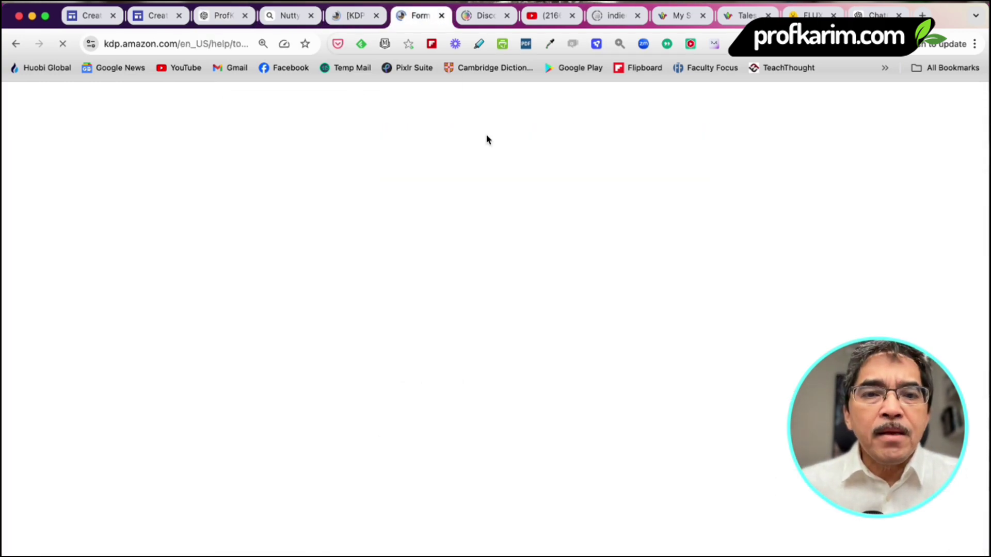
scroll(589, 313, "down", 2)
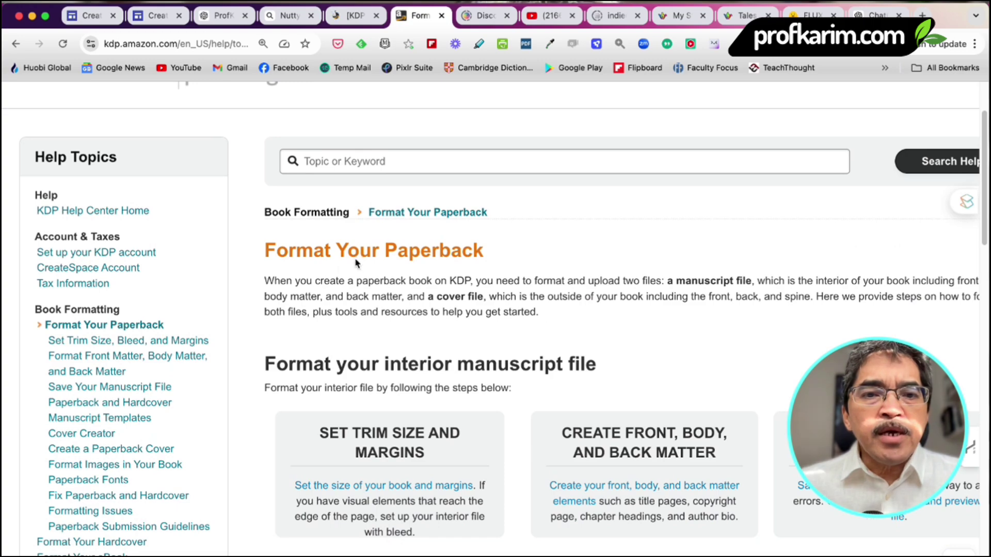
scroll(408, 258, "up", 2)
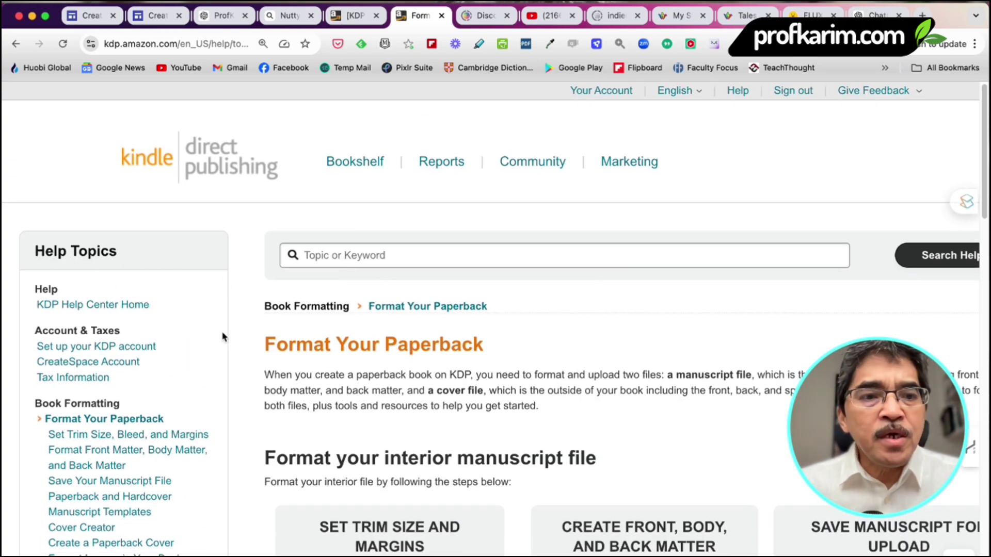
scroll(214, 331, "down", 4)
scroll(384, 323, "down", 2)
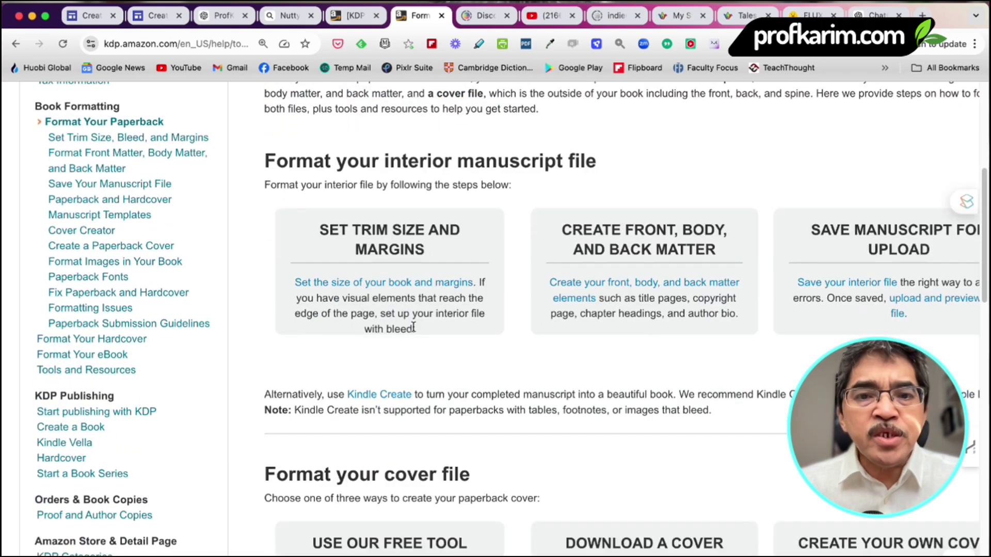
scroll(407, 245, "down", 1)
scroll(407, 245, "up", 1)
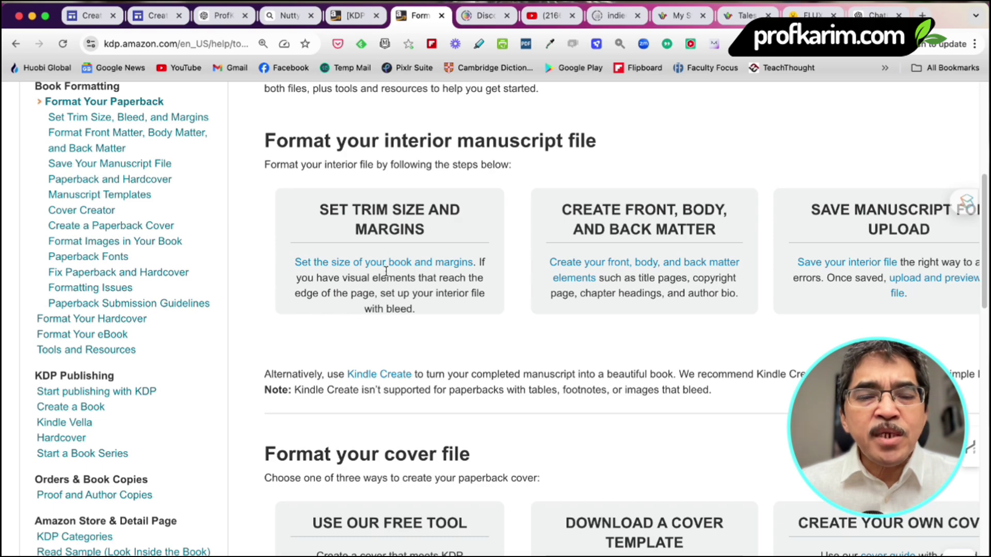
Open the help page on setting book size and margins and expand the trim size specifications for kdp.amazon.com
left_click(409, 263)
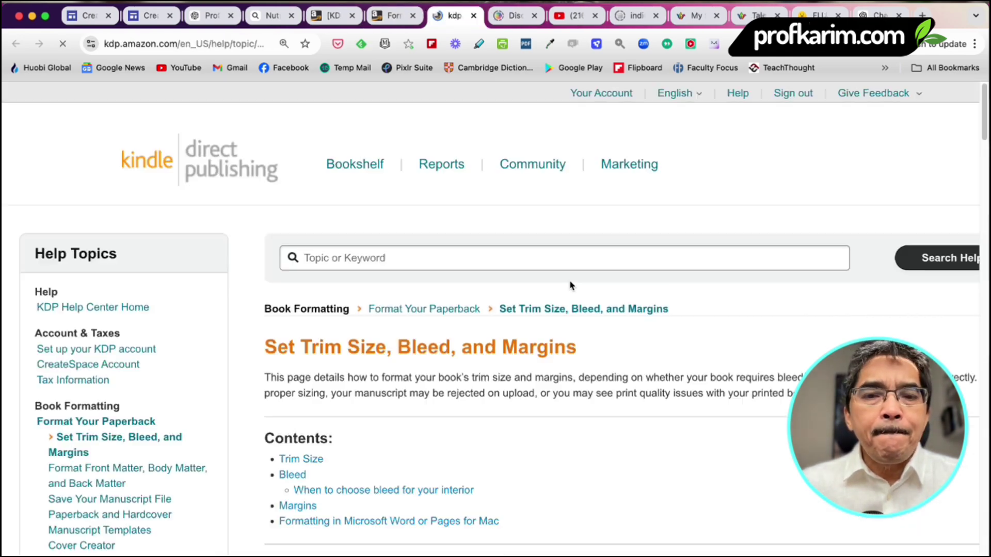
scroll(539, 321, "down", 12)
scroll(539, 327, "down", 10)
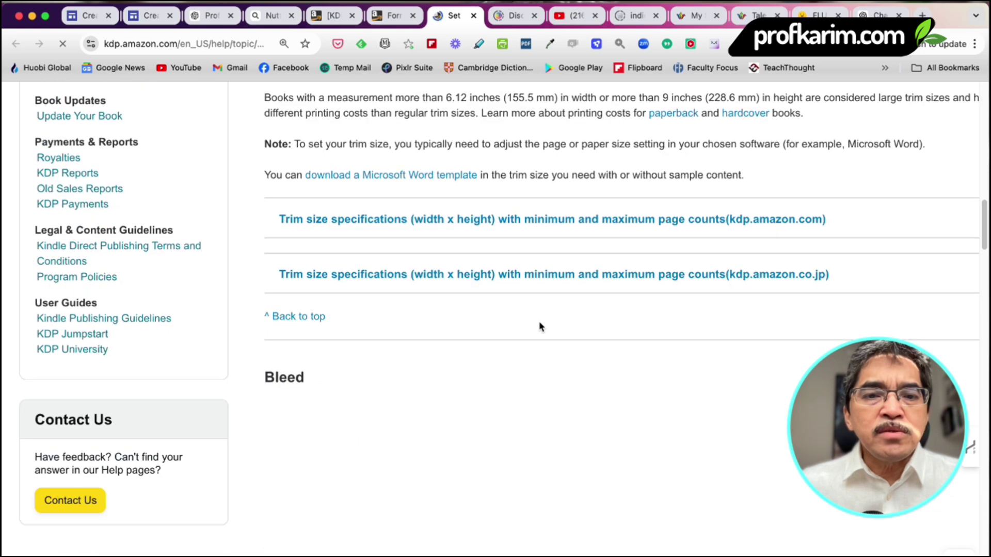
scroll(516, 317, "up", 2)
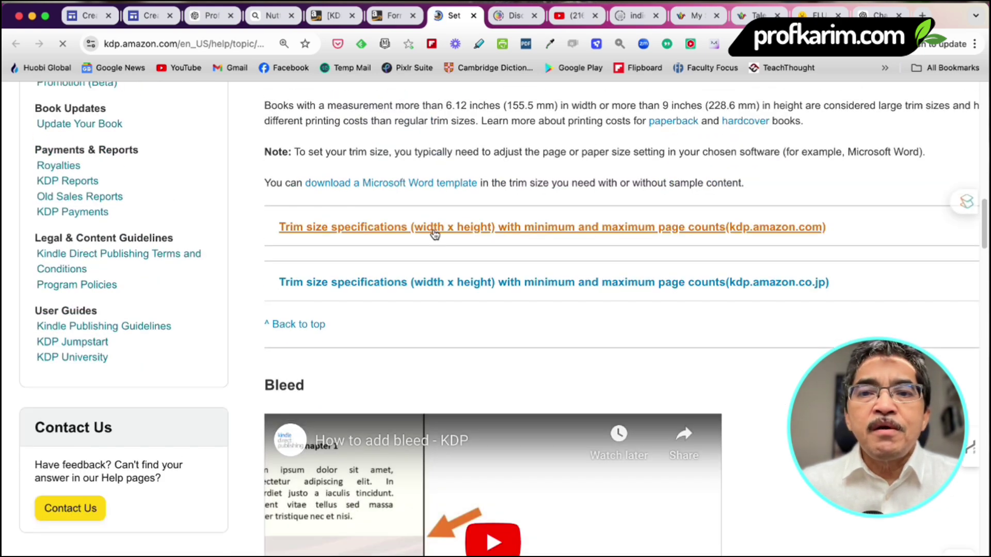
left_click(435, 229)
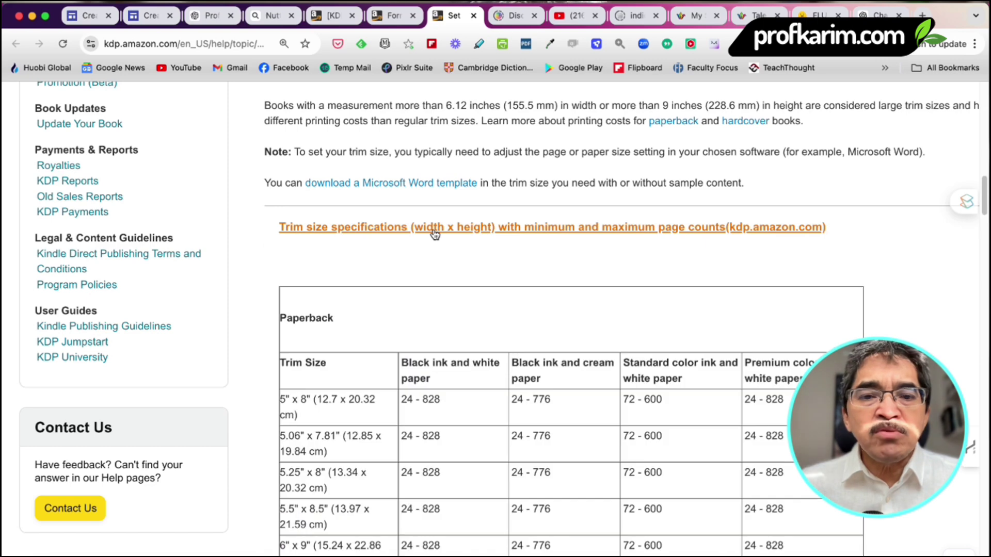
Examine the paperback and hardcover trim sizes in the specifications table, including the large trim sizes
scroll(549, 310, "down", 1)
scroll(550, 311, "down", 4)
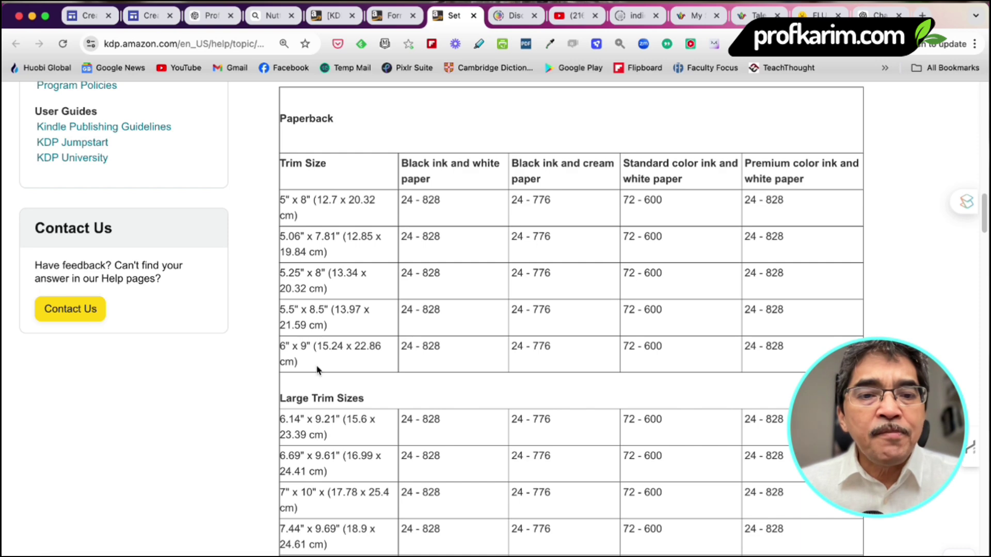
scroll(316, 366, "down", 7)
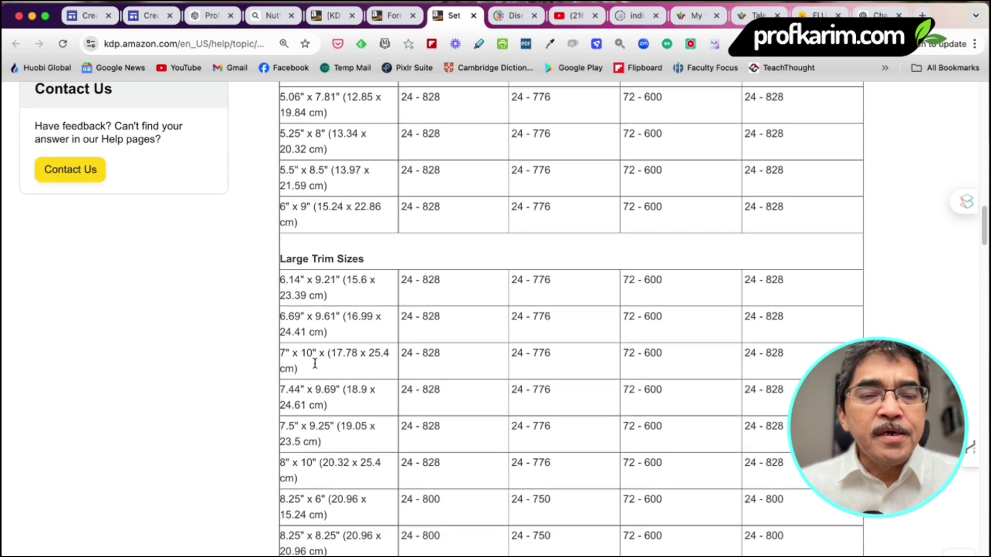
scroll(319, 382, "down", 6)
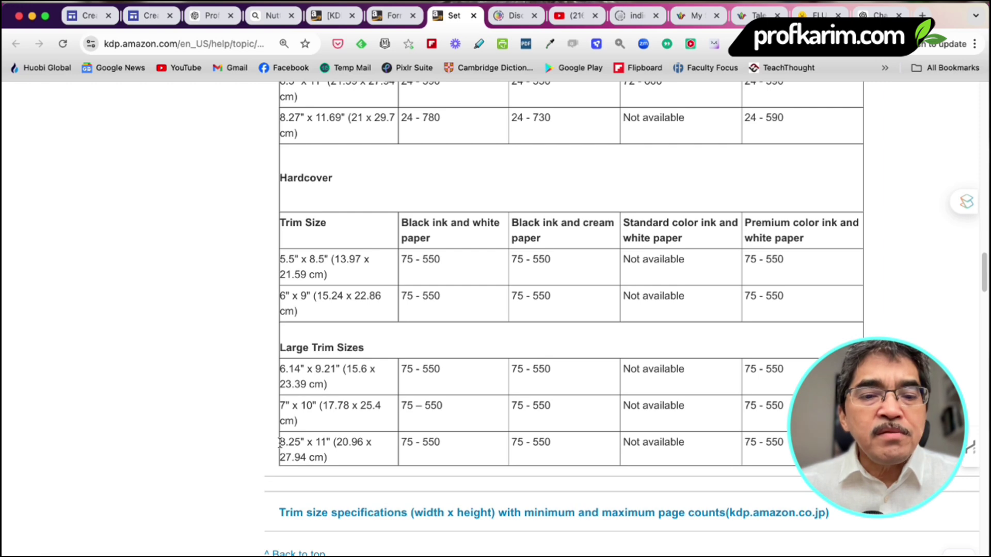
scroll(318, 402, "up", 2)
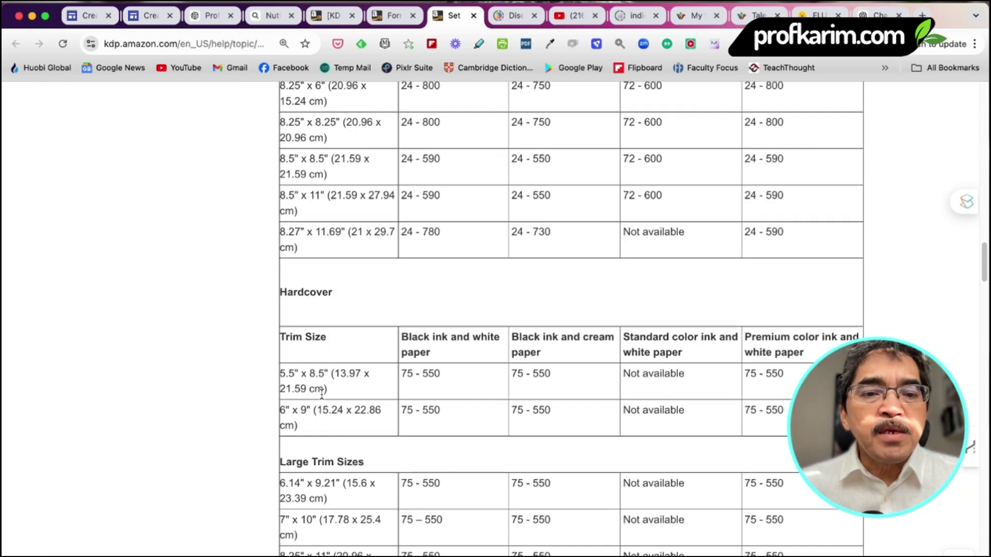
scroll(351, 239, "up", 3)
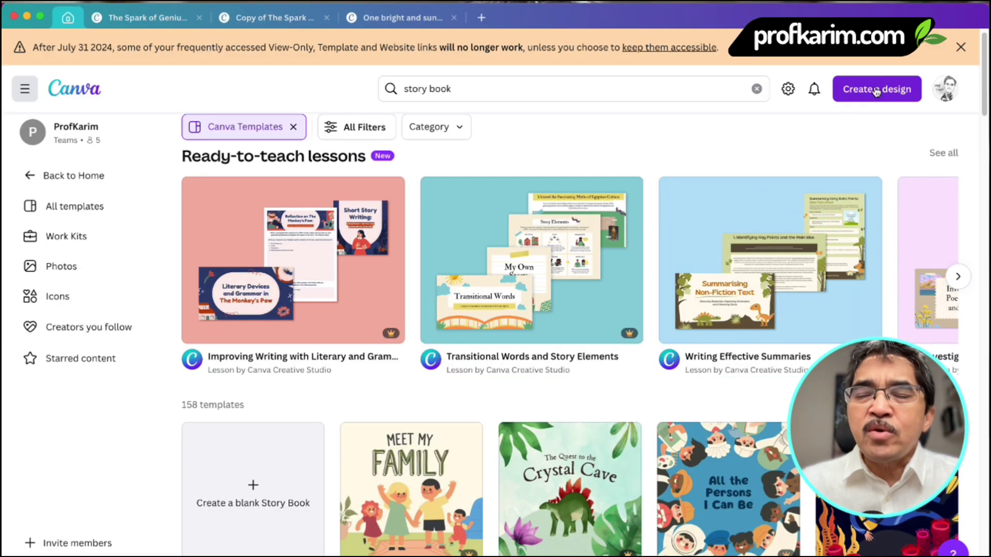
Switch back to Canva and create a new custom-size design 8.5 in wide and 8.5 in high
left_click(877, 92)
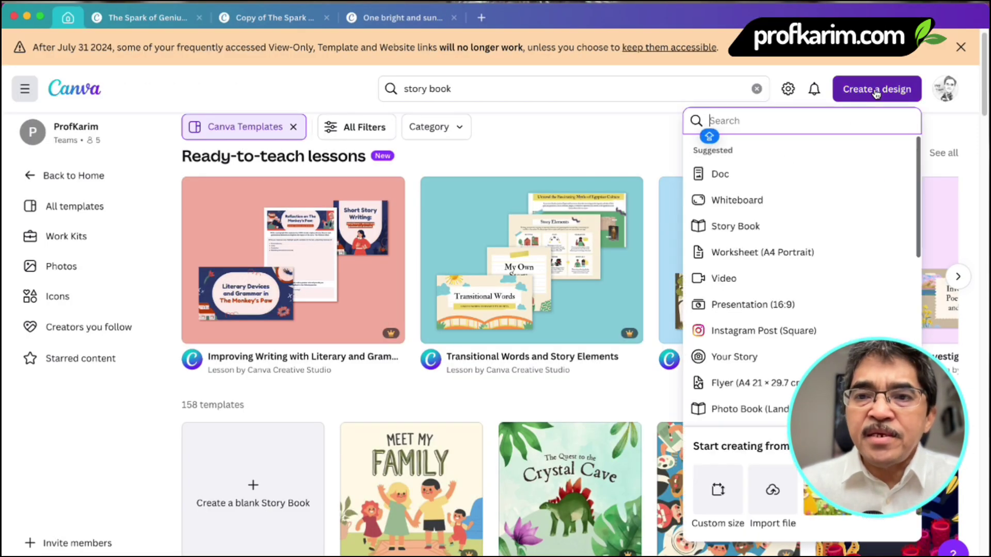
left_click(721, 503)
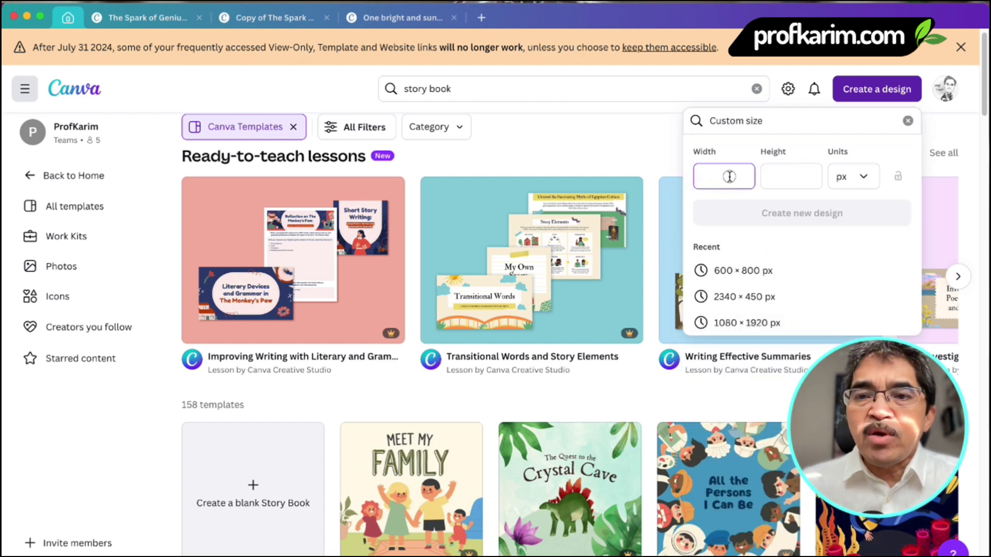
left_click(865, 181)
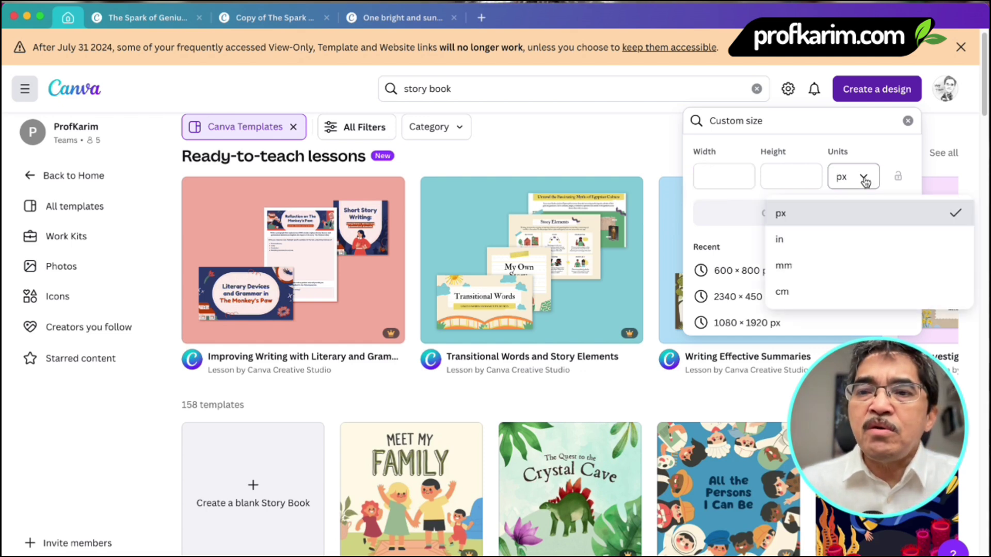
left_click(793, 239)
left_click(731, 181)
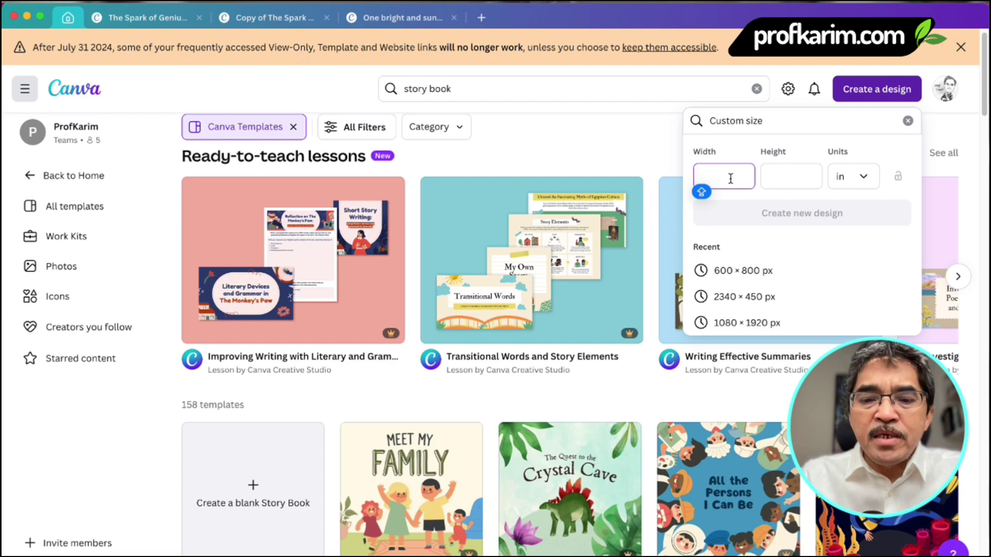
type("8.5")
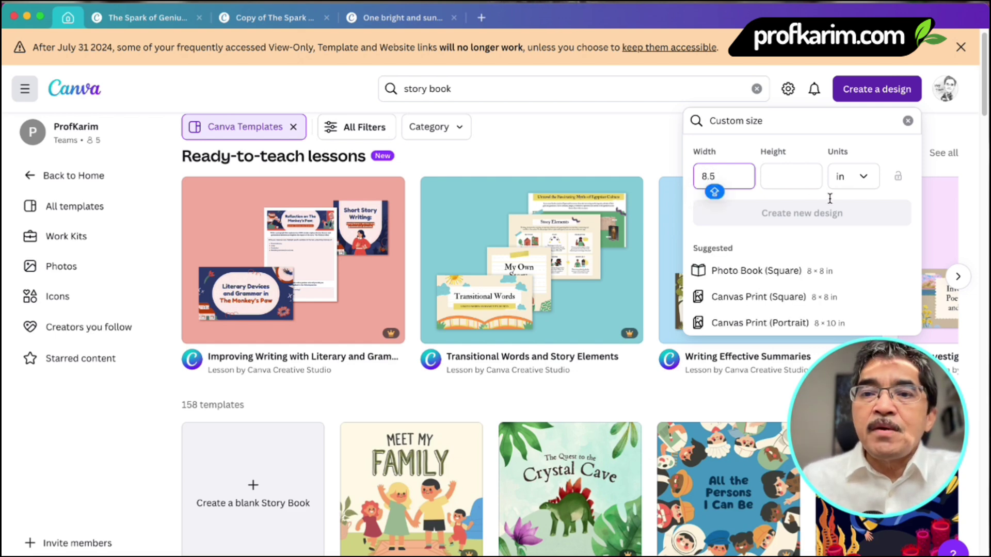
left_click(800, 176)
type("8.5")
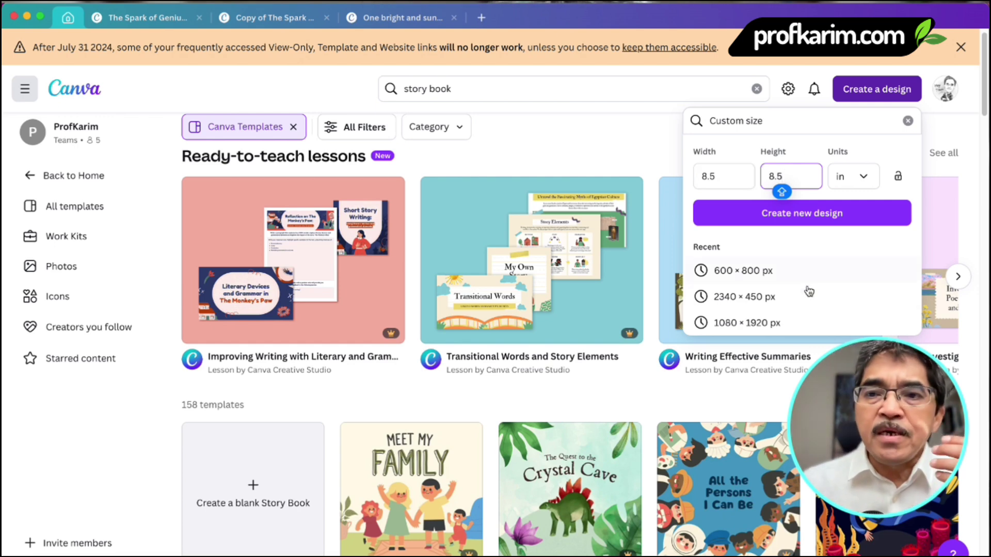
left_click(797, 226)
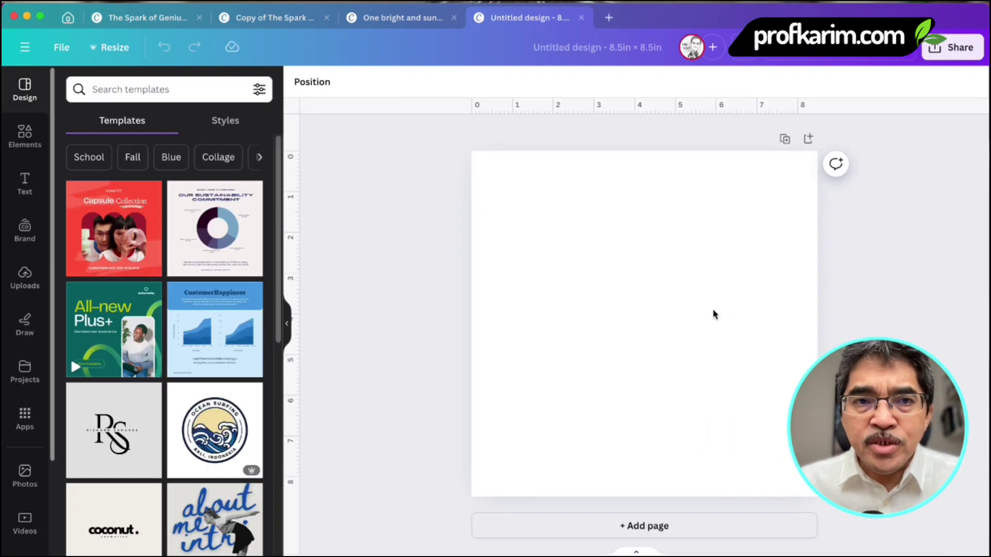
Close the blank untitled design and look through the cover and first pages of the Benny's Balloon Adventure design
left_click(582, 17)
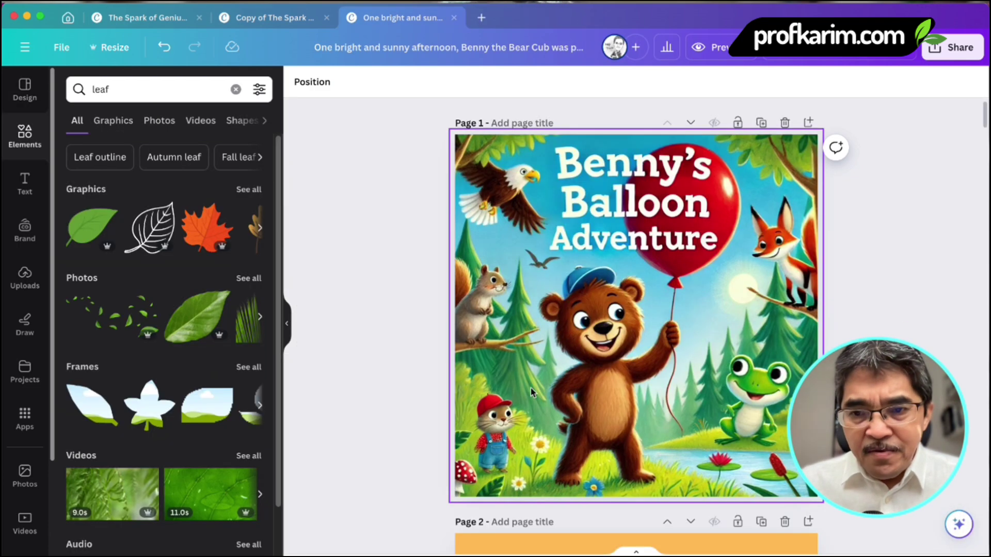
scroll(661, 387, "down", 5)
scroll(663, 384, "up", 5)
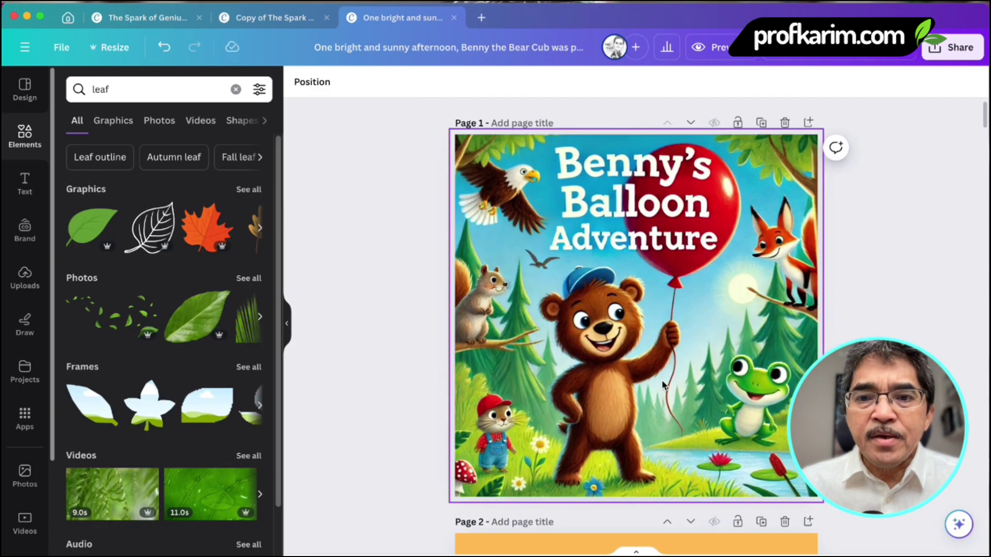
scroll(670, 335, "down", 8)
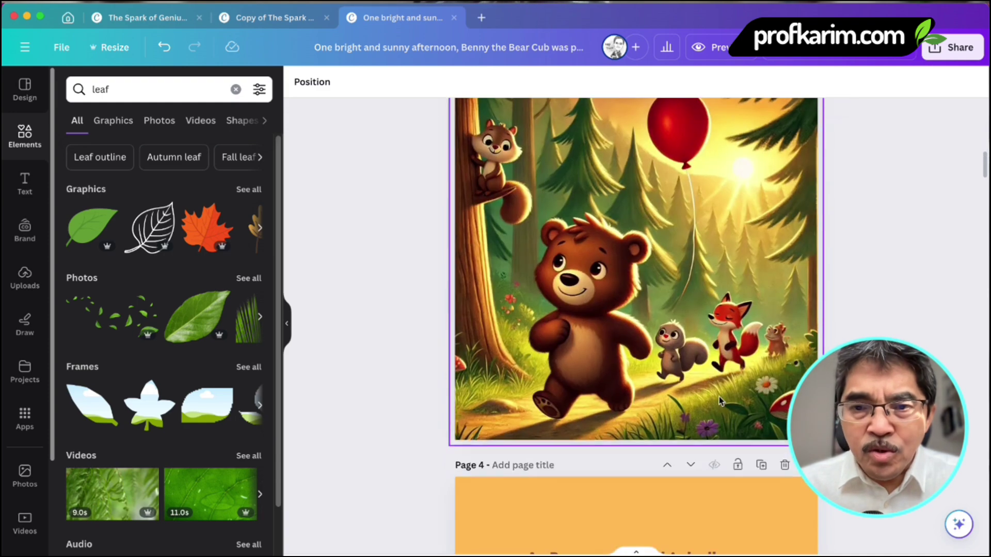
scroll(720, 397, "up", 6)
scroll(723, 392, "up", 4)
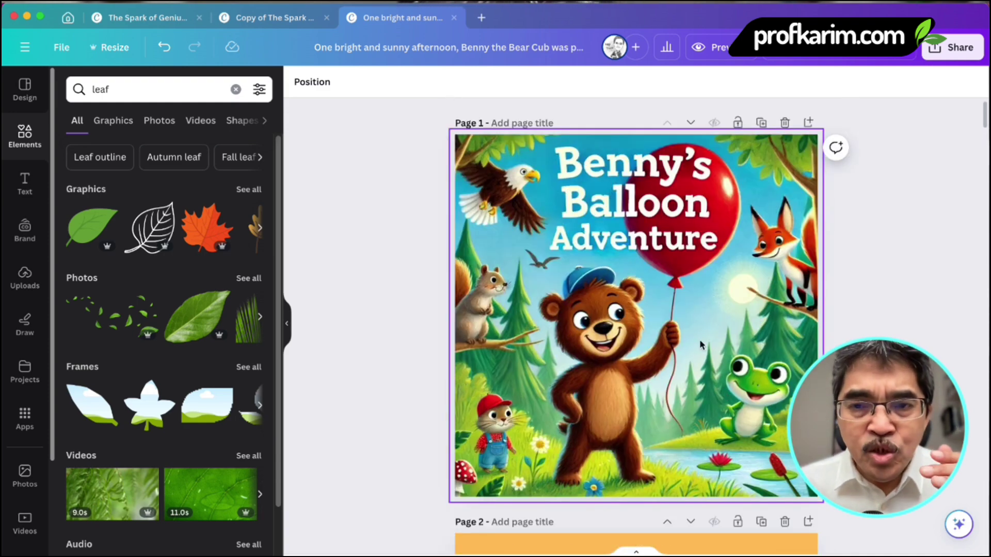
scroll(651, 326, "down", 8)
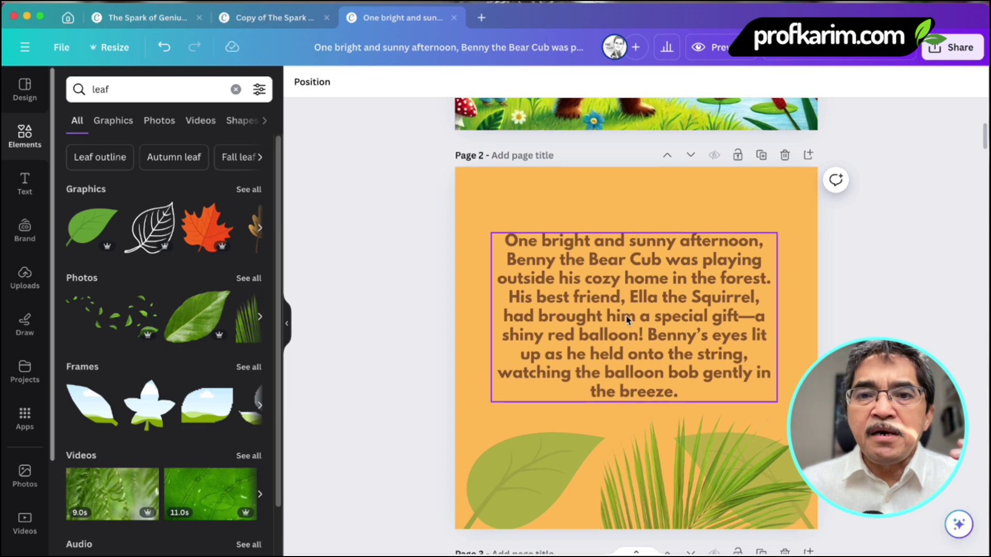
Preview the Benny's Balloon Adventure design as facing pages and examine the cover, the blank inside cover and the first spreads
scroll(634, 313, "up", 3)
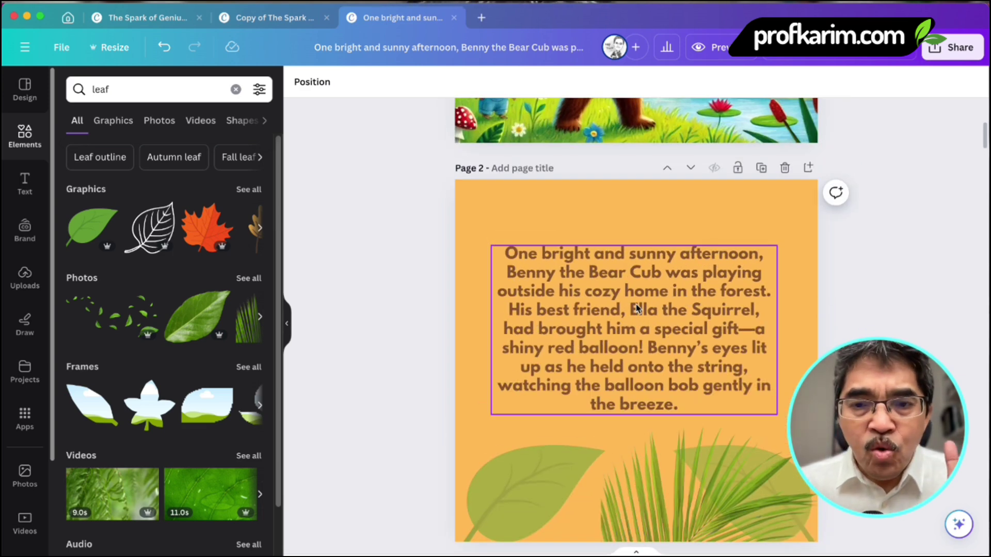
scroll(639, 308, "down", 10)
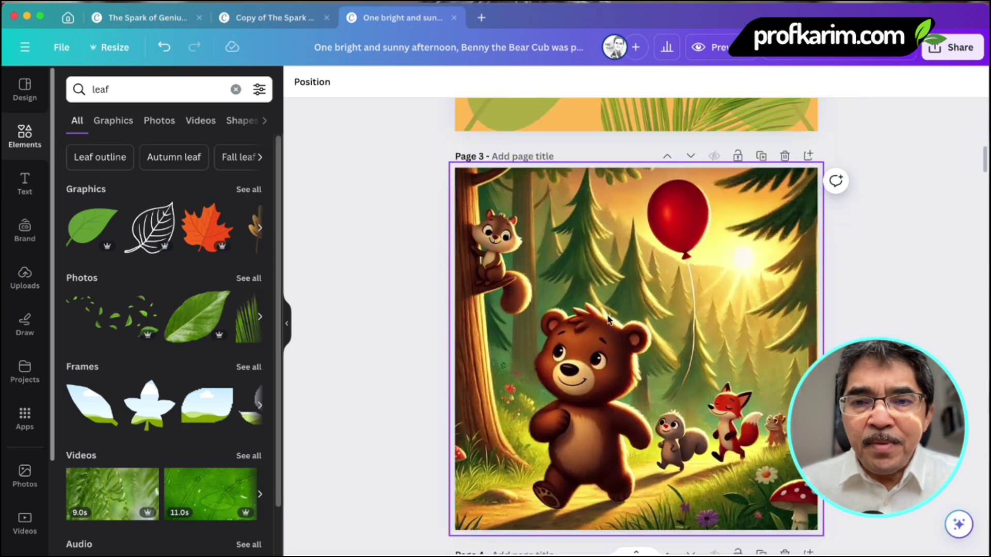
left_click(716, 47)
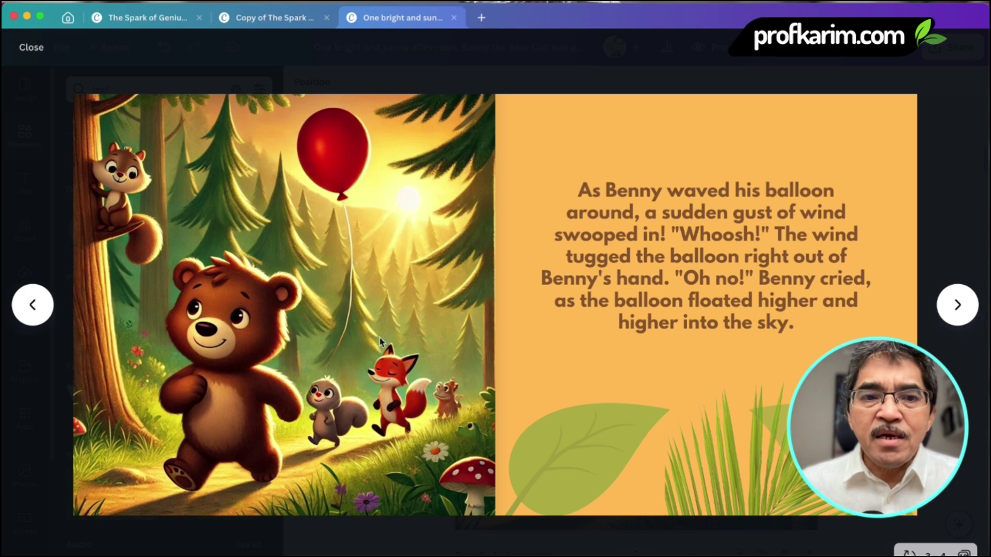
left_click(32, 304)
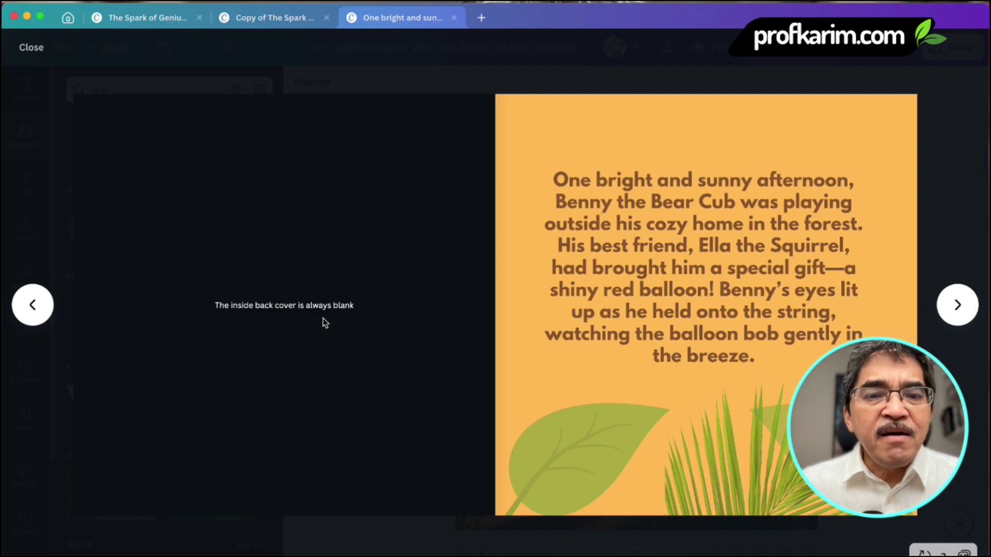
left_click(41, 311)
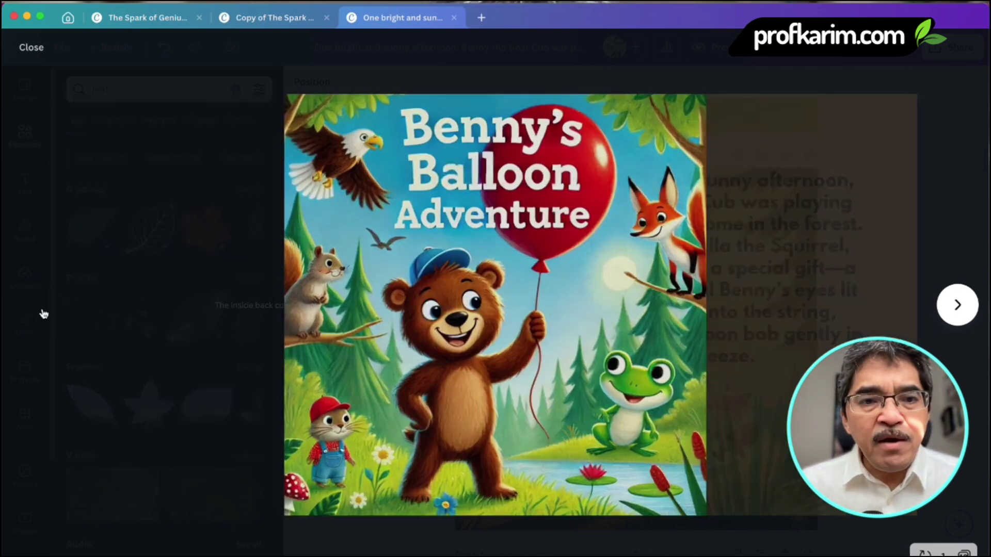
left_click(958, 305)
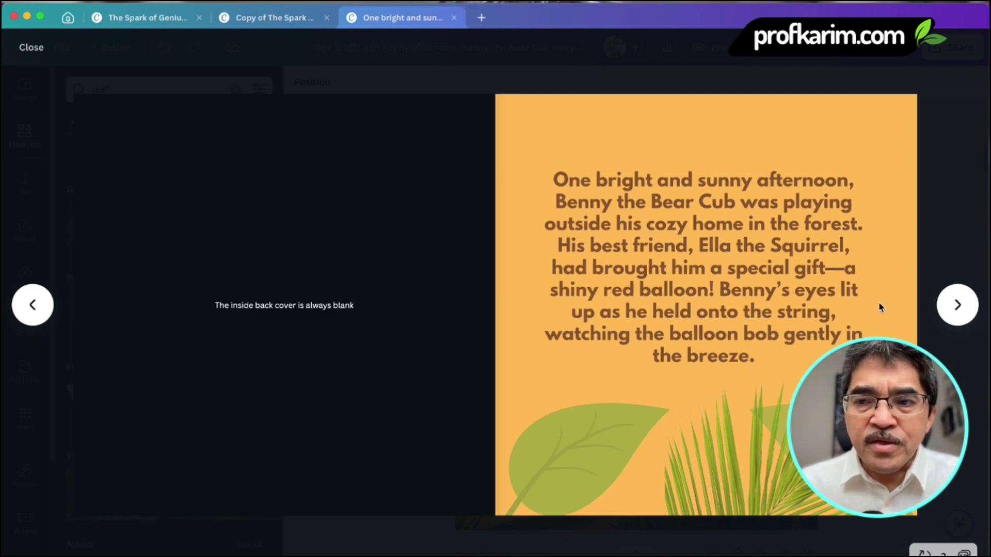
left_click(957, 306)
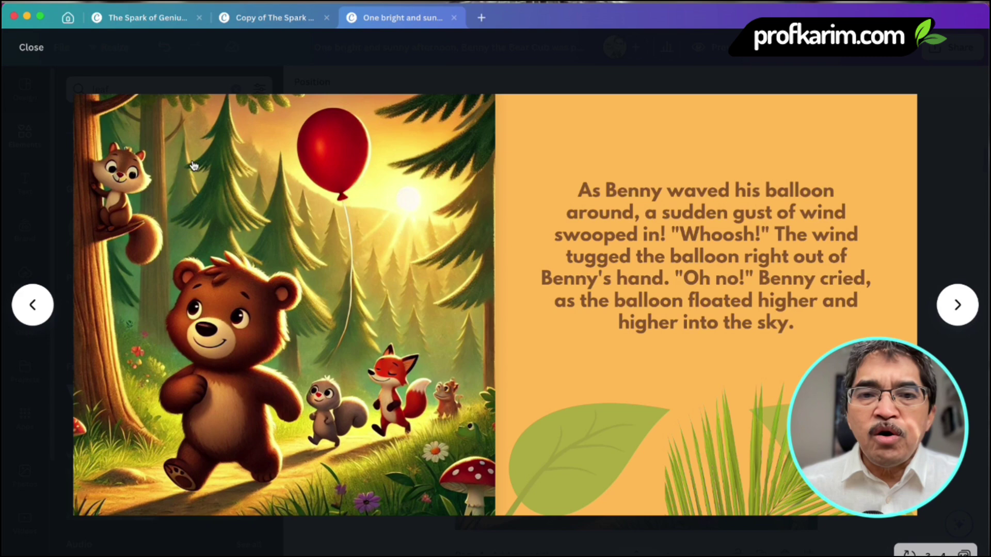
left_click(33, 305)
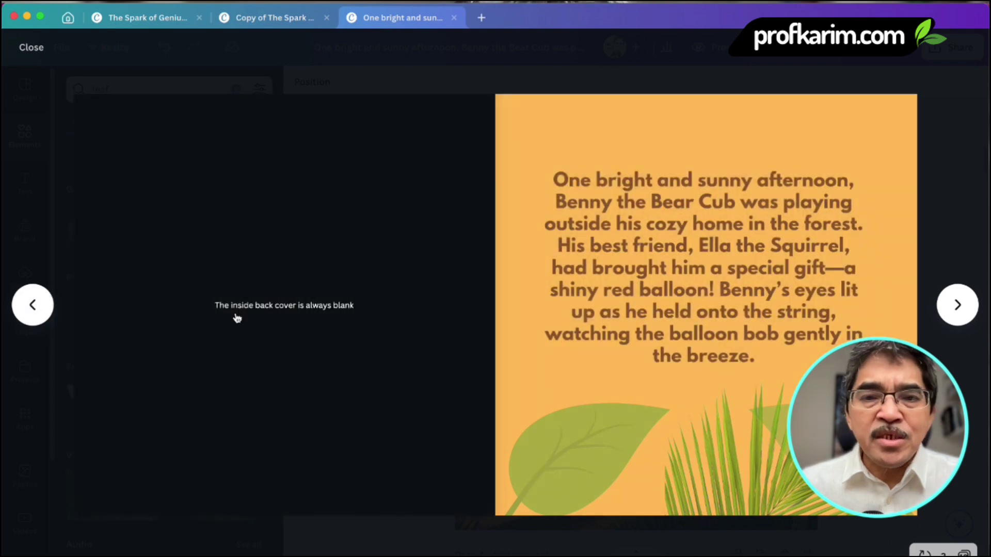
left_click(957, 306)
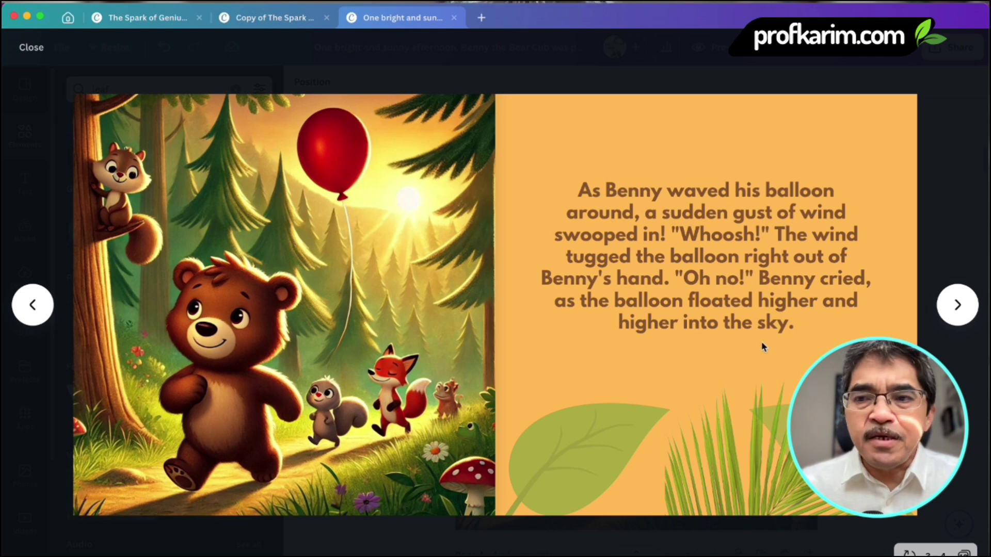
Page forward through the previewed picture-and-text spreads up to pages 11 and 12
left_click(957, 306)
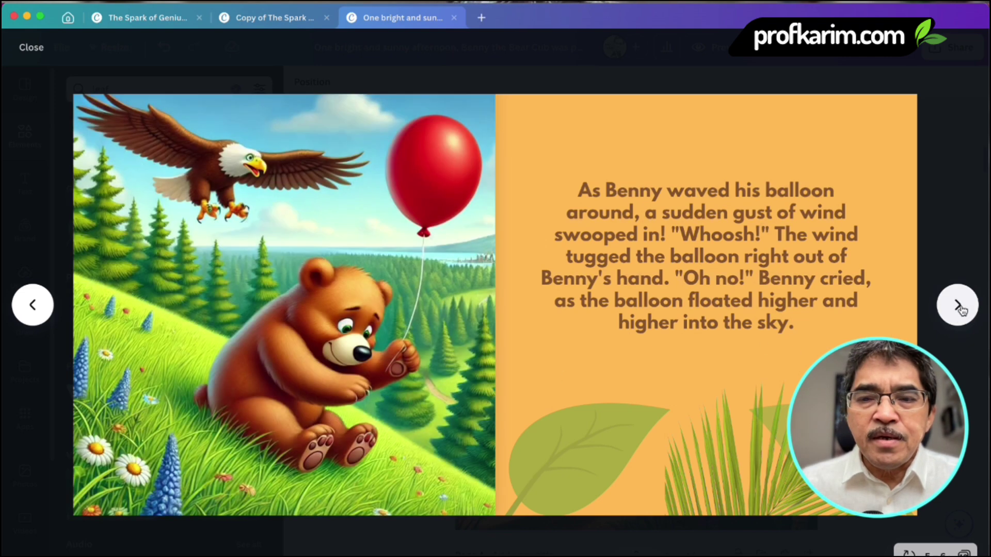
left_click(957, 306)
left_click(958, 305)
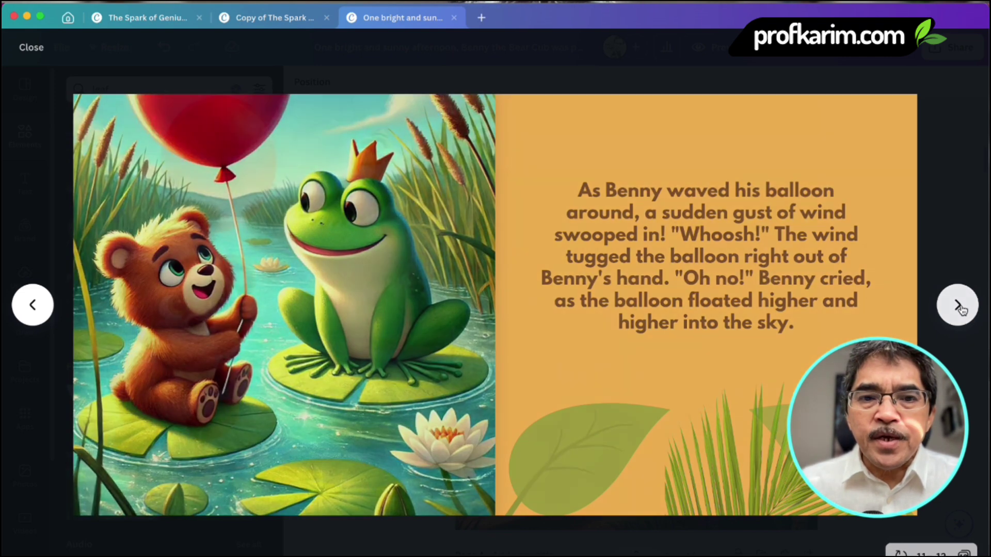
left_click(958, 305)
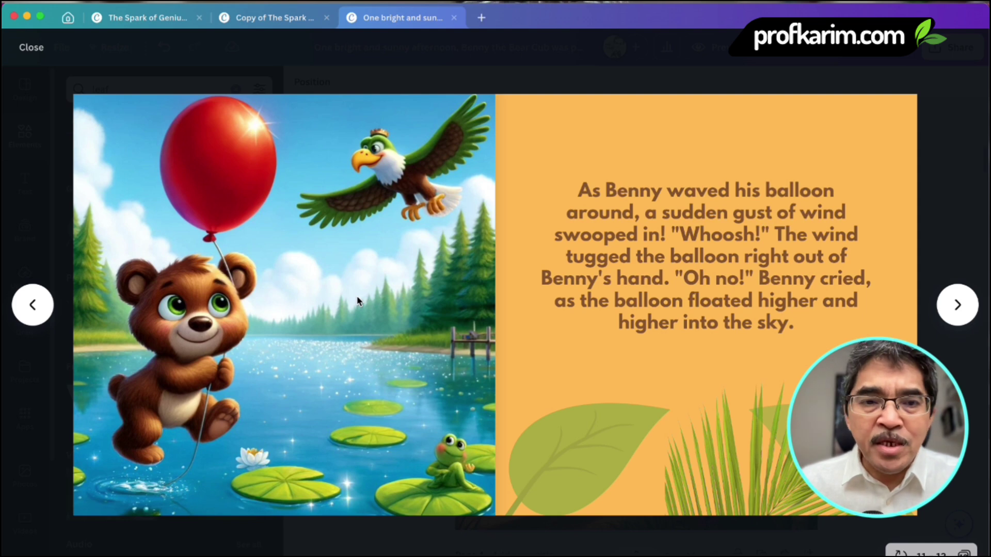
Close the book preview and create a new blank custom-size design 8.5 in wide and 8.5 in high
left_click(51, 48)
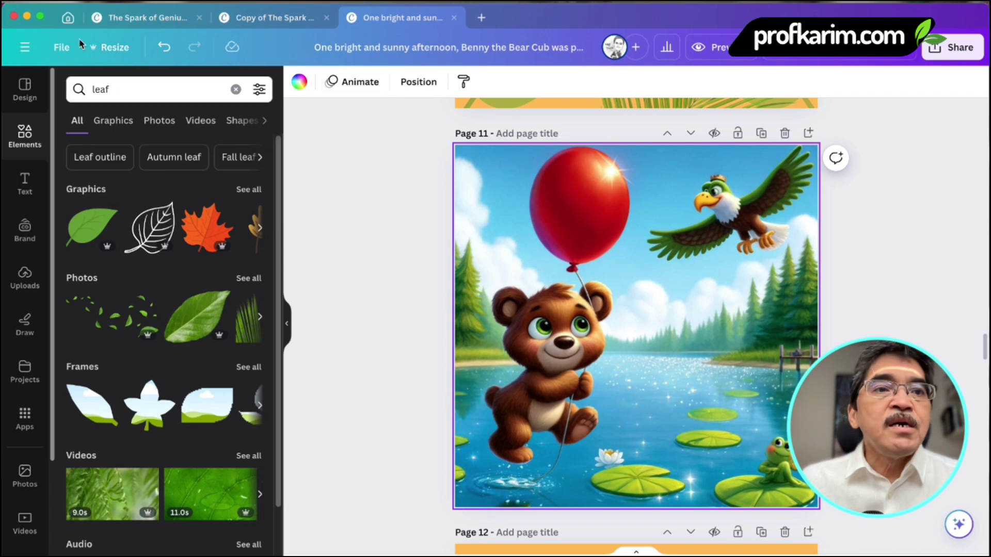
left_click(68, 17)
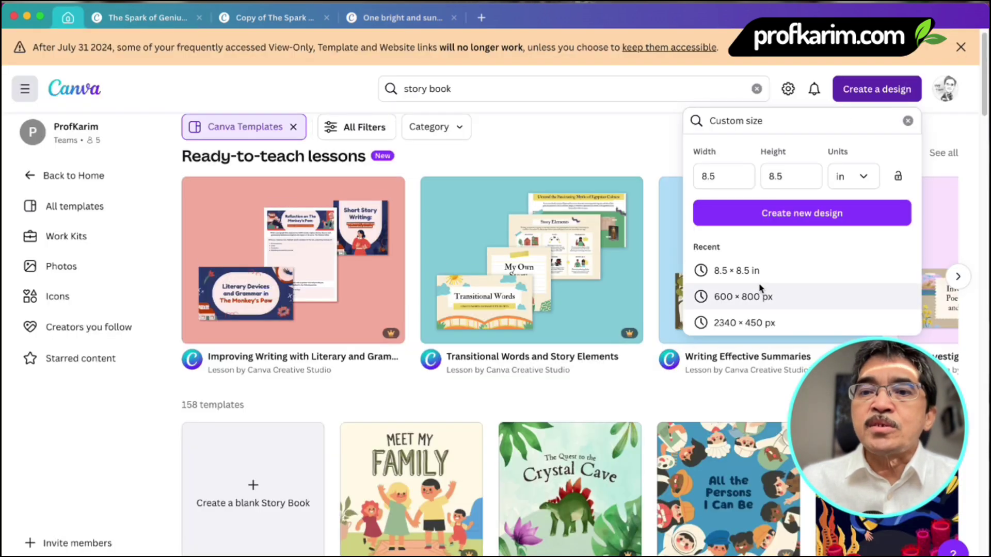
left_click(793, 216)
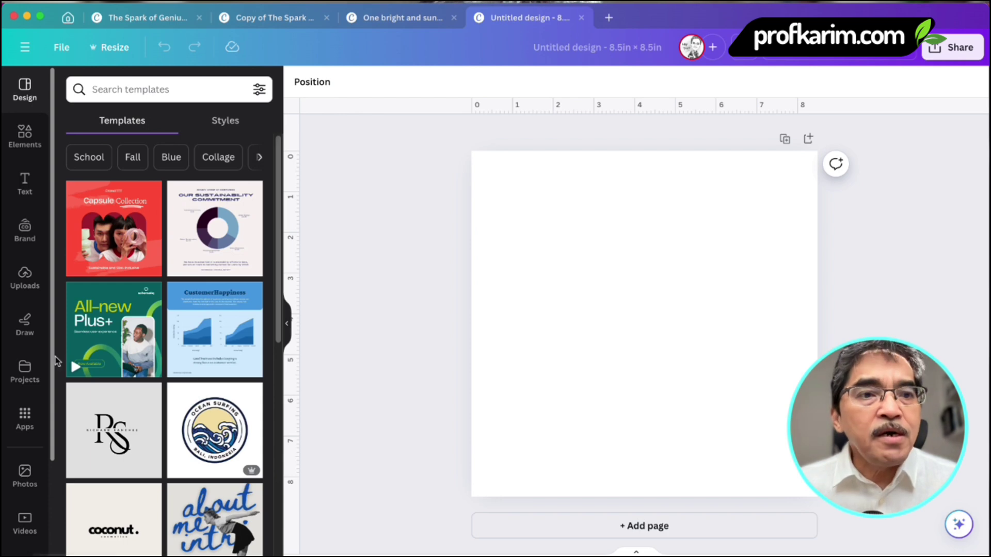
Search the elements for FRAME BLOB and show all matching frames
left_click(27, 143)
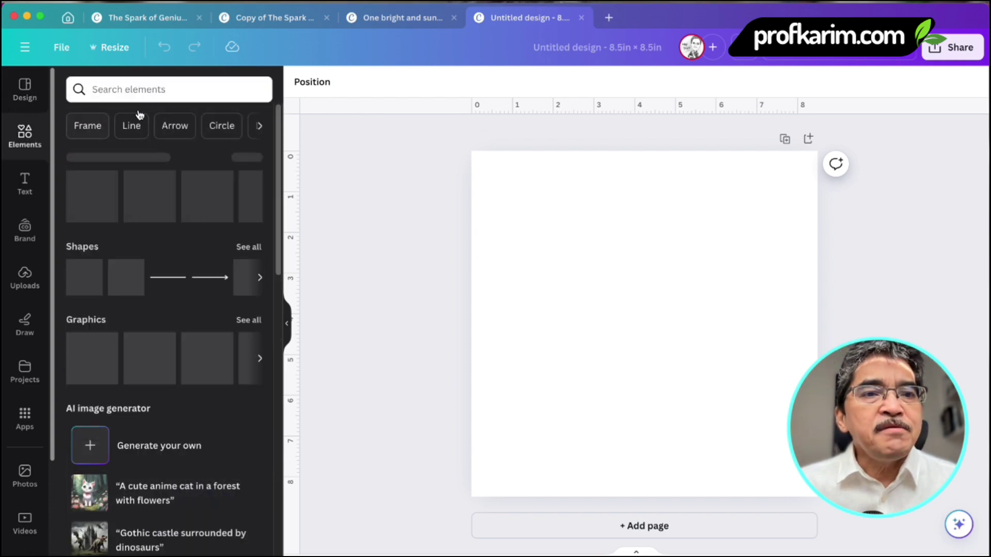
left_click(142, 89)
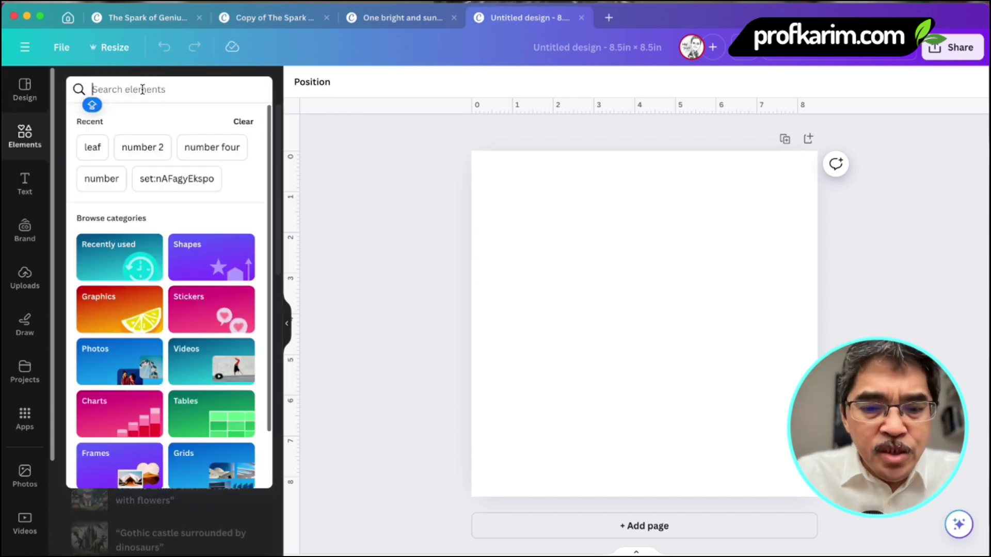
type("FRA")
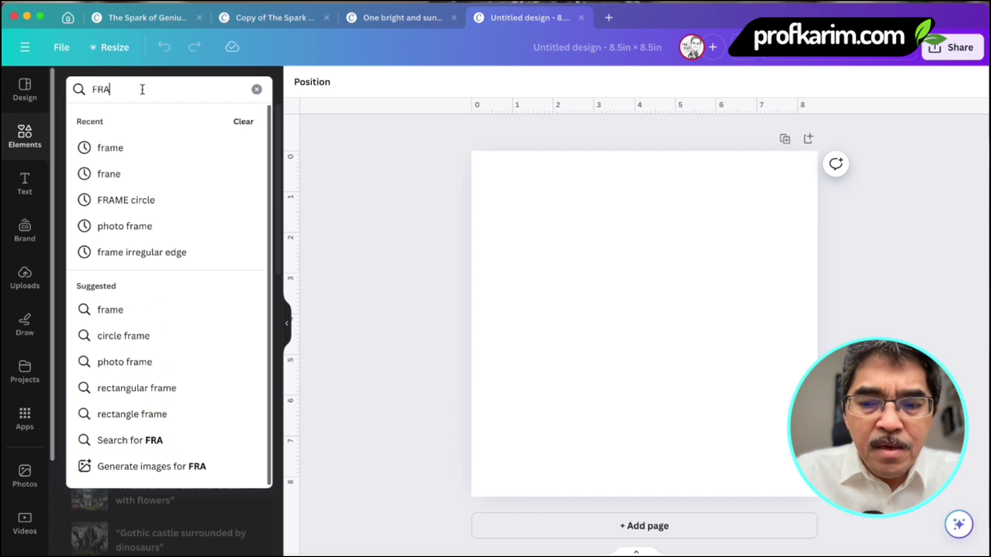
type("ME BLOB")
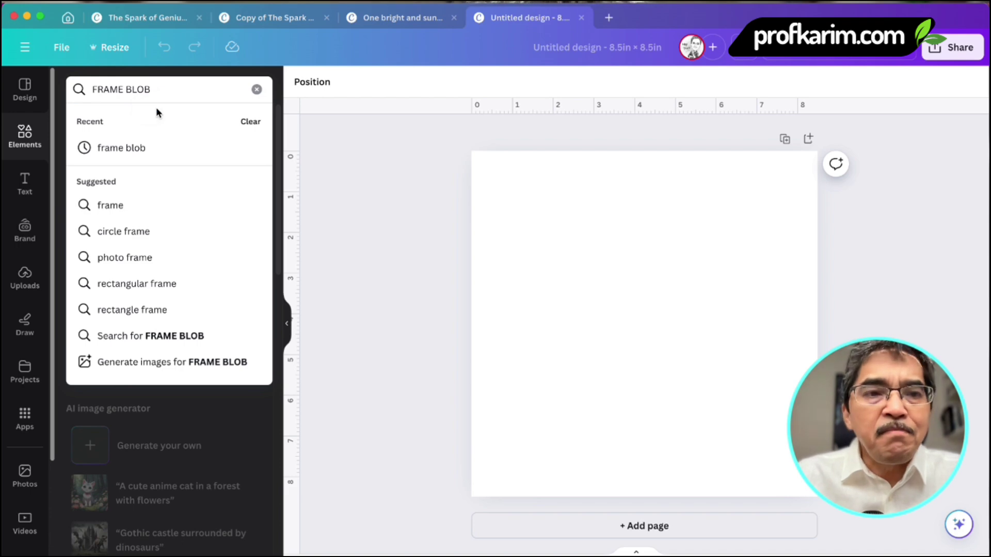
key("Return")
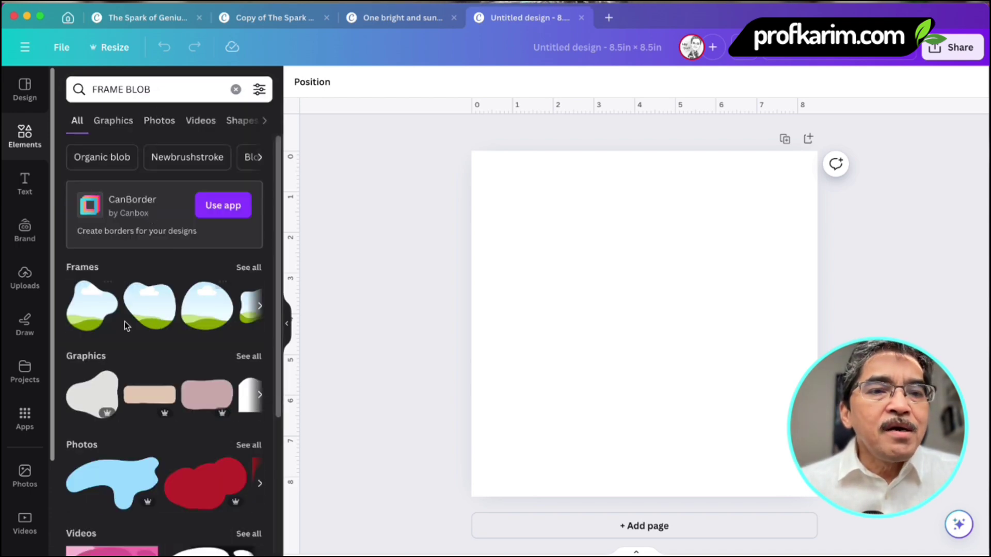
left_click(246, 267)
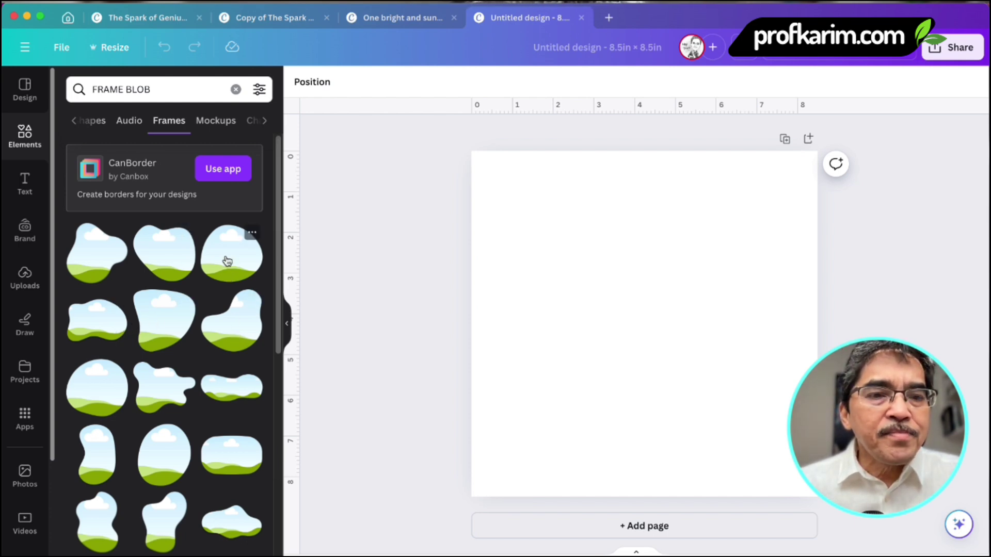
Place the rounded blob frame on page 1, enlarged to about 7.8 in wide and running off the page's left and bottom edges
left_click_drag(224, 260, 536, 286)
left_click_drag(608, 338, 550, 305)
left_click_drag(631, 396, 757, 547)
left_click_drag(653, 434, 612, 445)
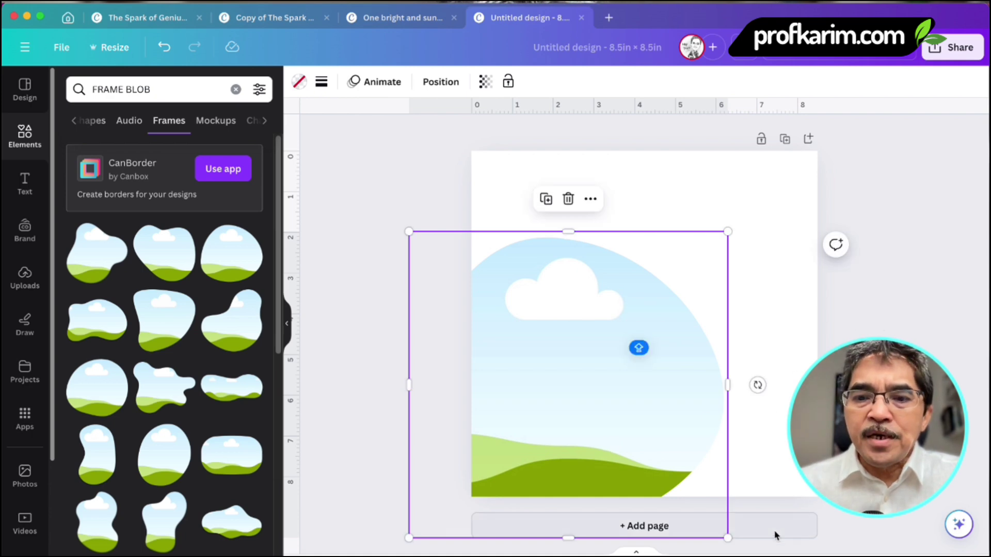
Add ten blank pages after page 1 so the design runs to page 11
left_click(809, 139)
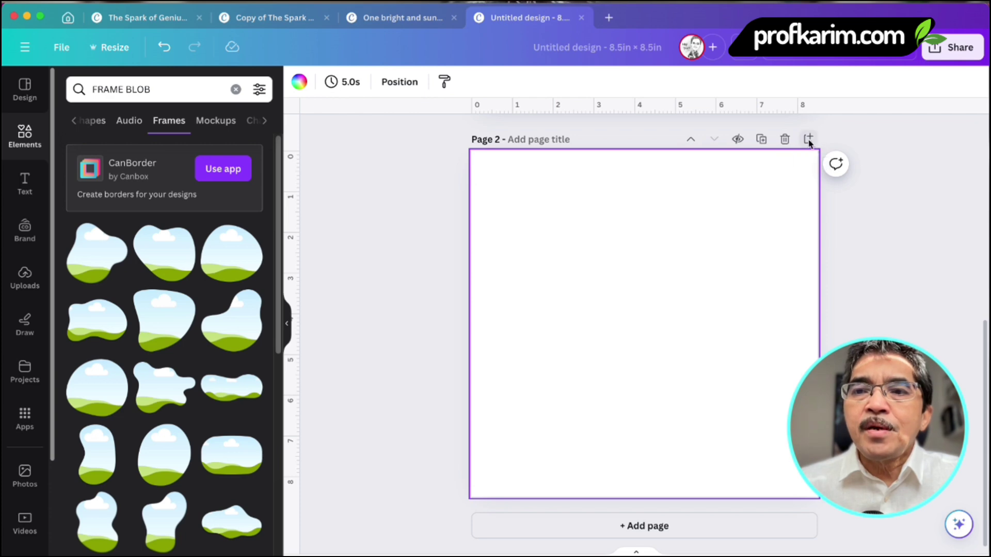
left_click(808, 138)
left_click(809, 141)
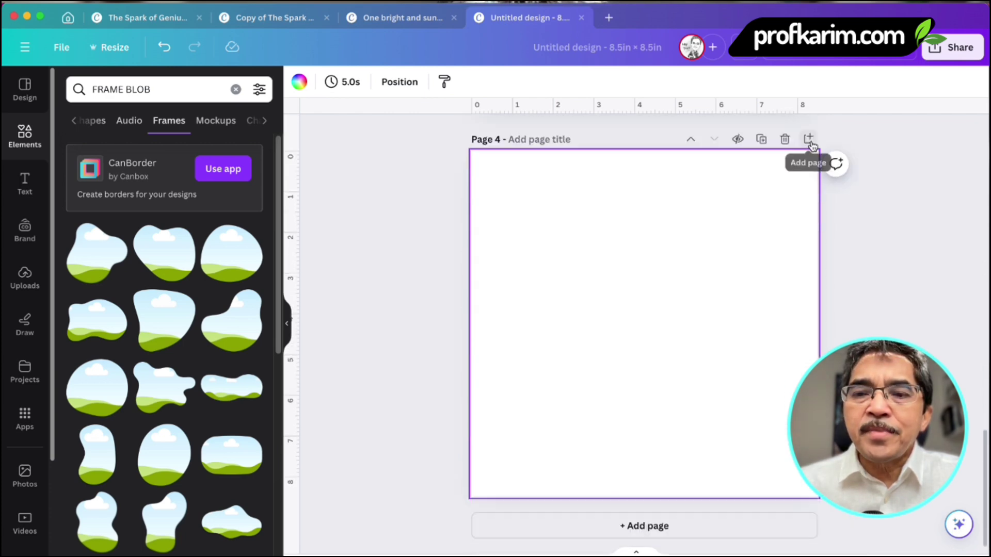
left_click(809, 142)
left_click(807, 139)
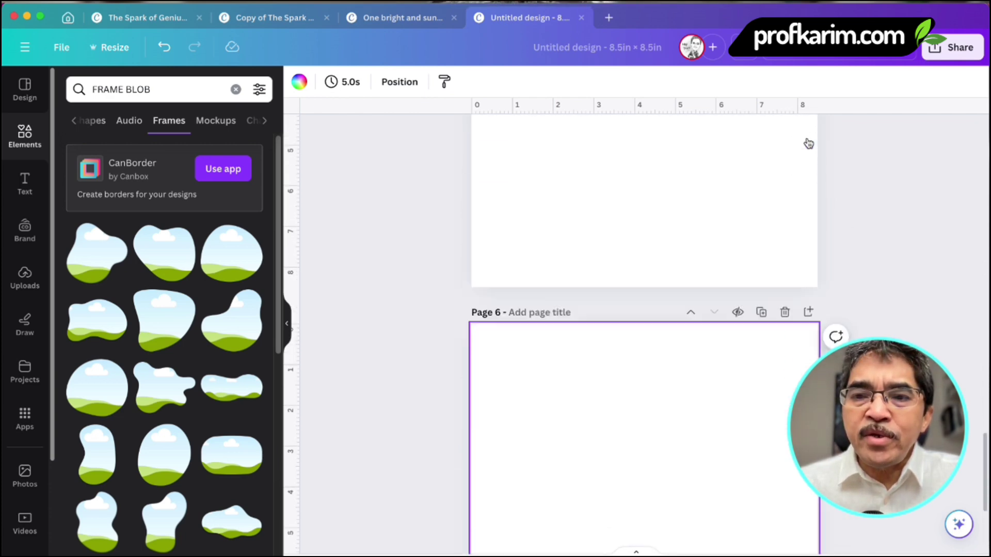
left_click(808, 140)
left_click(808, 140)
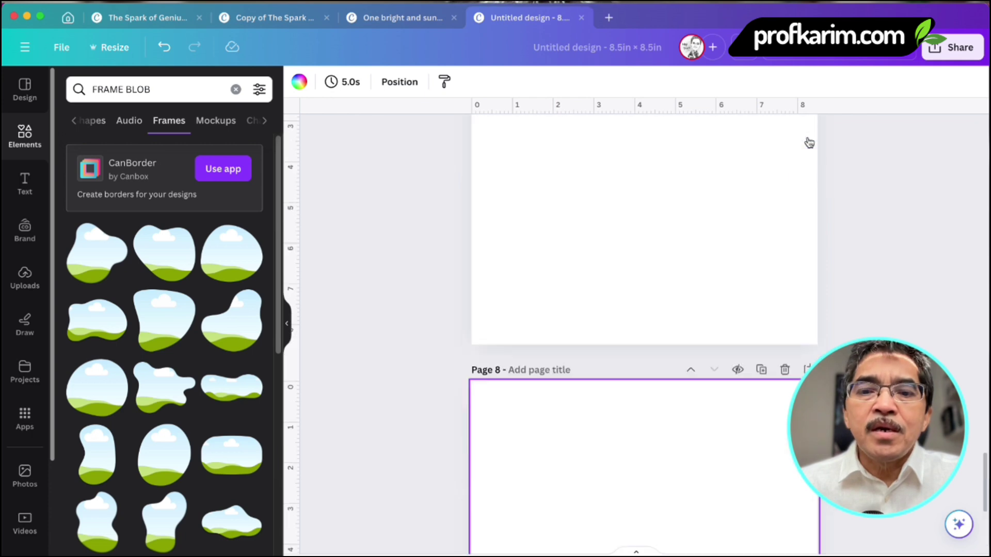
left_click(807, 140)
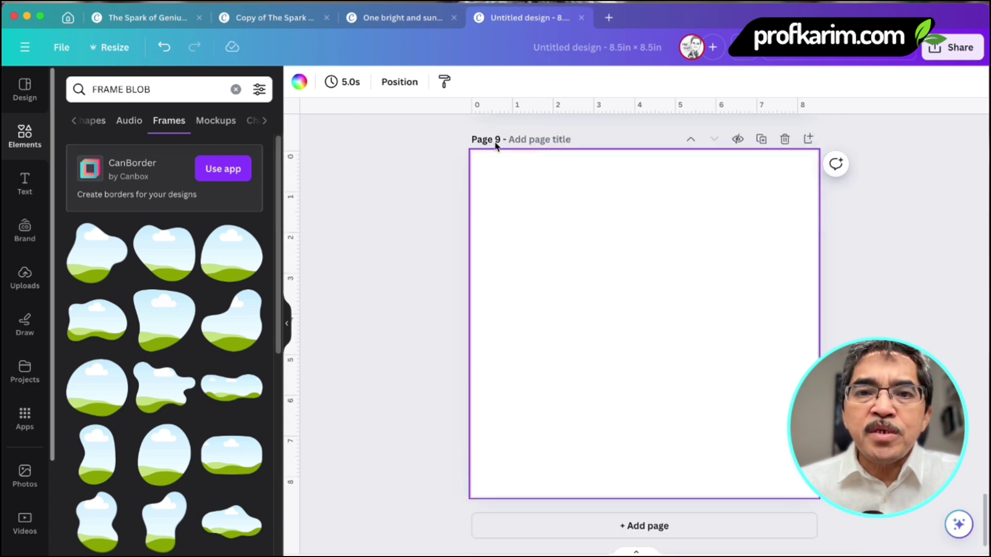
scroll(741, 210, "down", 1)
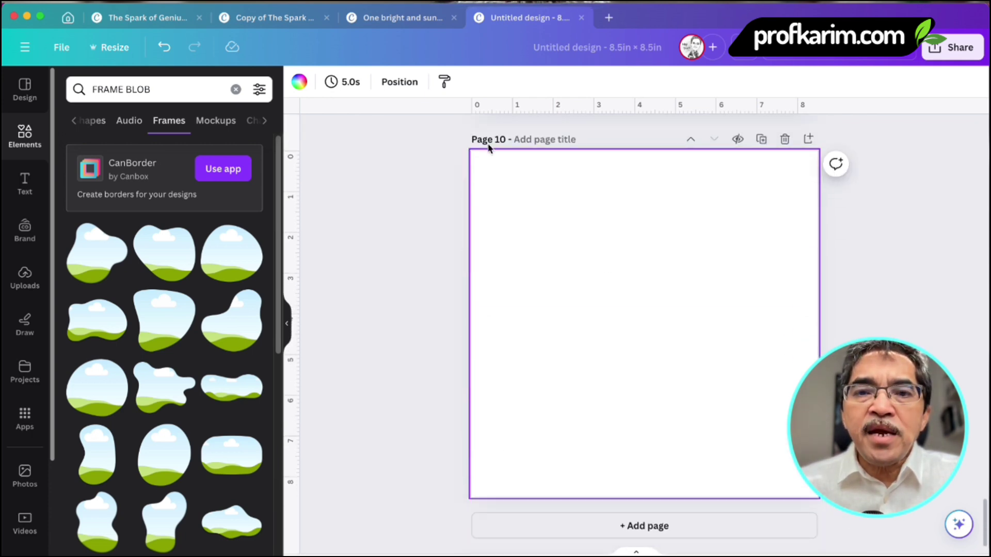
left_click(808, 140)
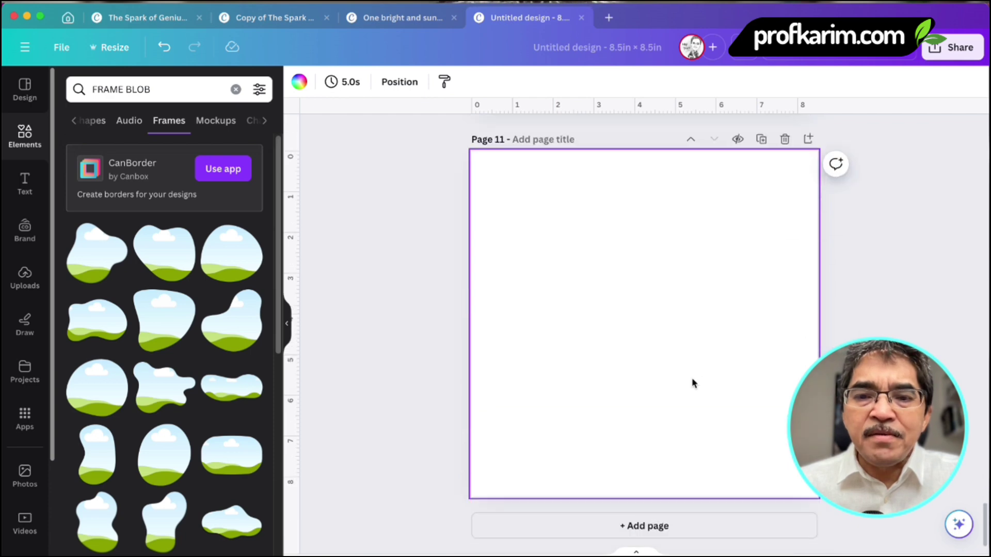
Place the tall wavy blob frame on page 2, enlarged to about 6.2 in wide and running off the page's top, right and bottom edges
scroll(691, 379, "up", 15)
scroll(691, 386, "up", 20)
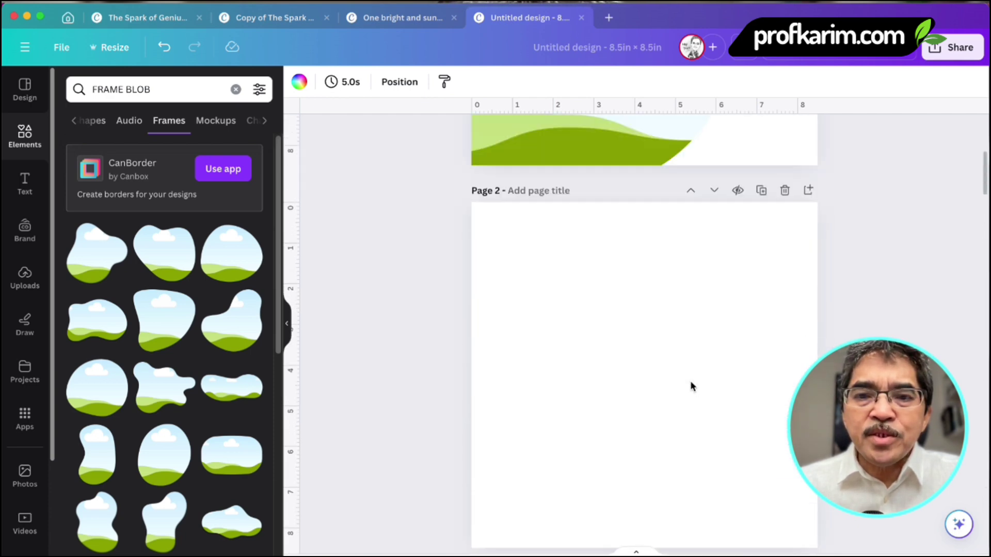
scroll(690, 389, "down", 3)
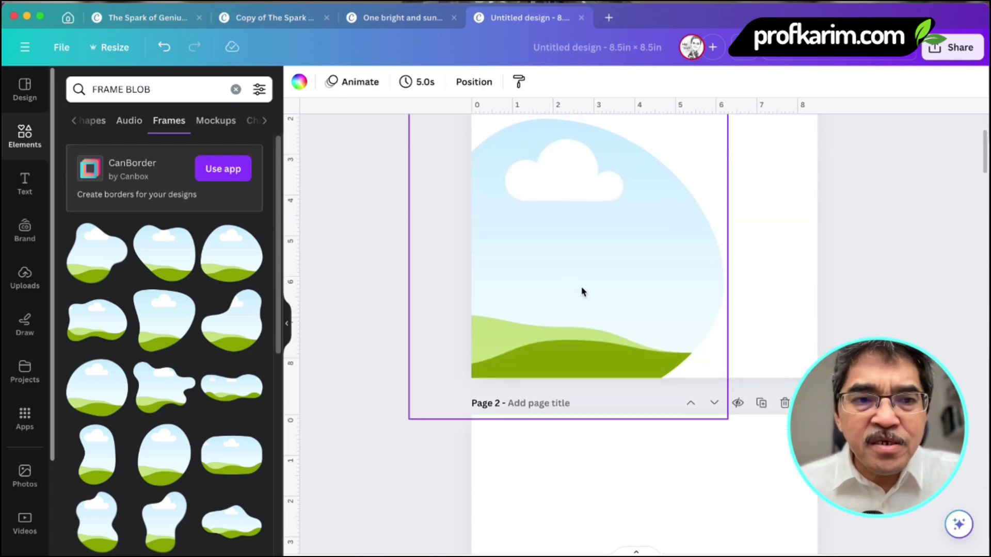
scroll(582, 290, "up", 3)
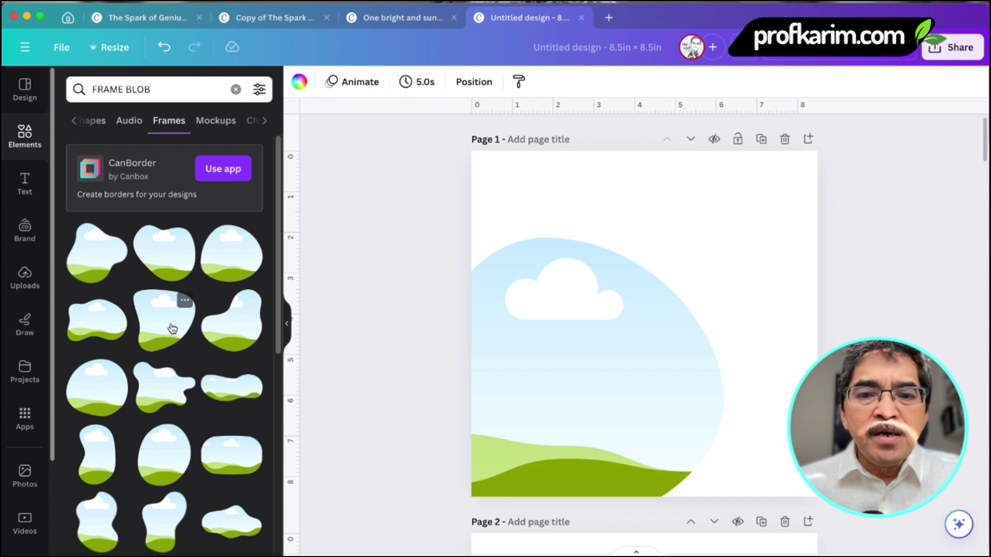
scroll(639, 397, "down", 10)
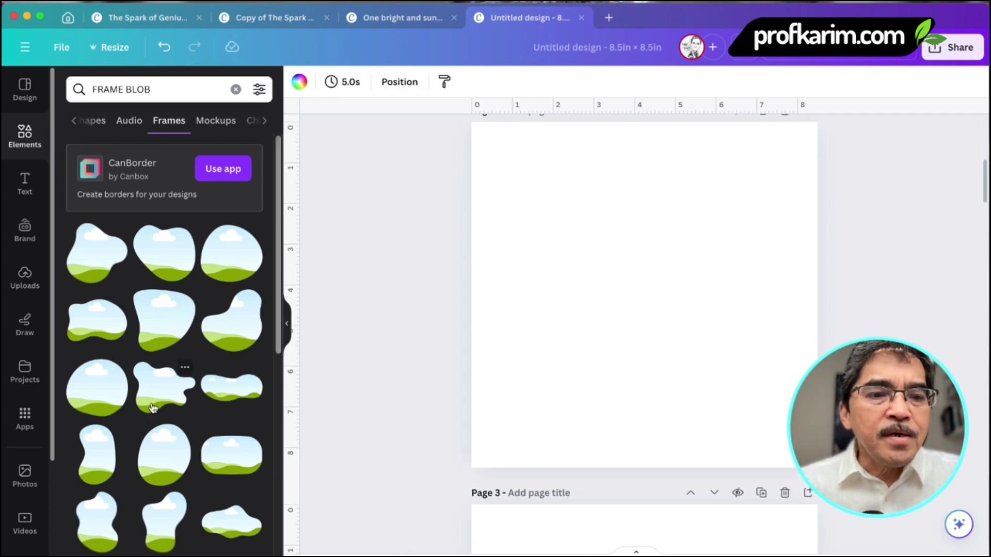
left_click_drag(100, 444, 792, 265)
left_click_drag(727, 383, 567, 480)
left_click_drag(756, 367, 763, 259)
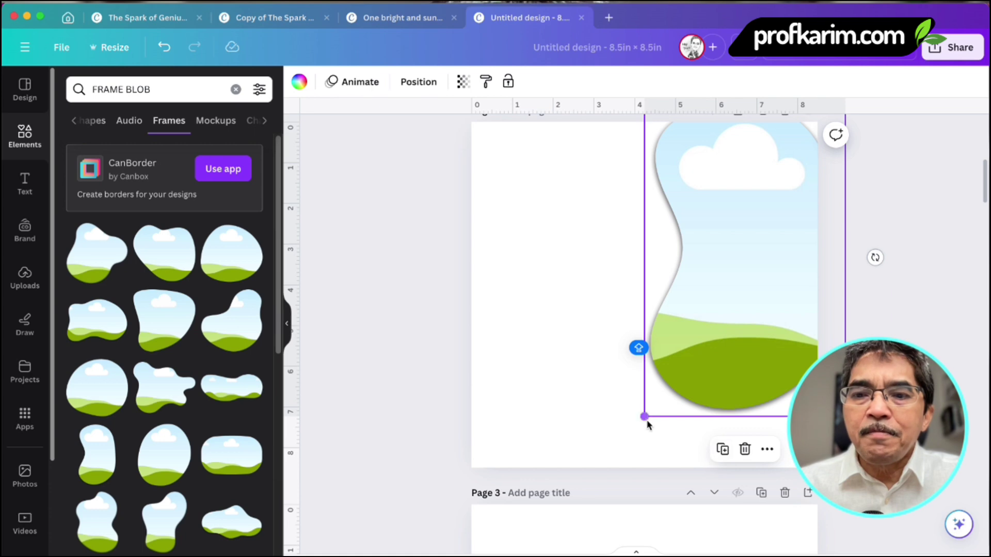
left_click_drag(647, 424, 633, 528)
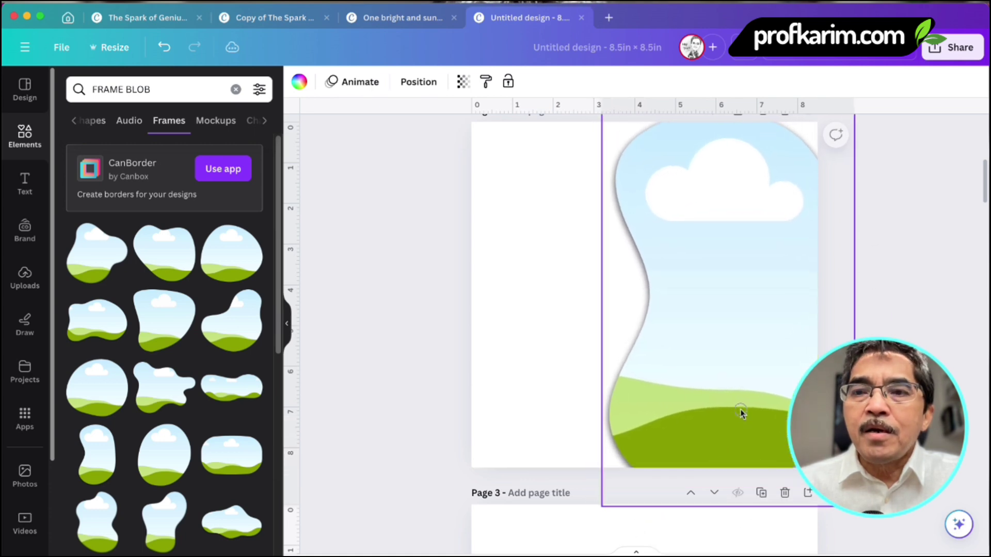
Shift page 2's frame about 0.5 in right and place the oval blob frame on page 3, about 7.8 in wide, off its left and bottom edges
left_click_drag(741, 413, 756, 405)
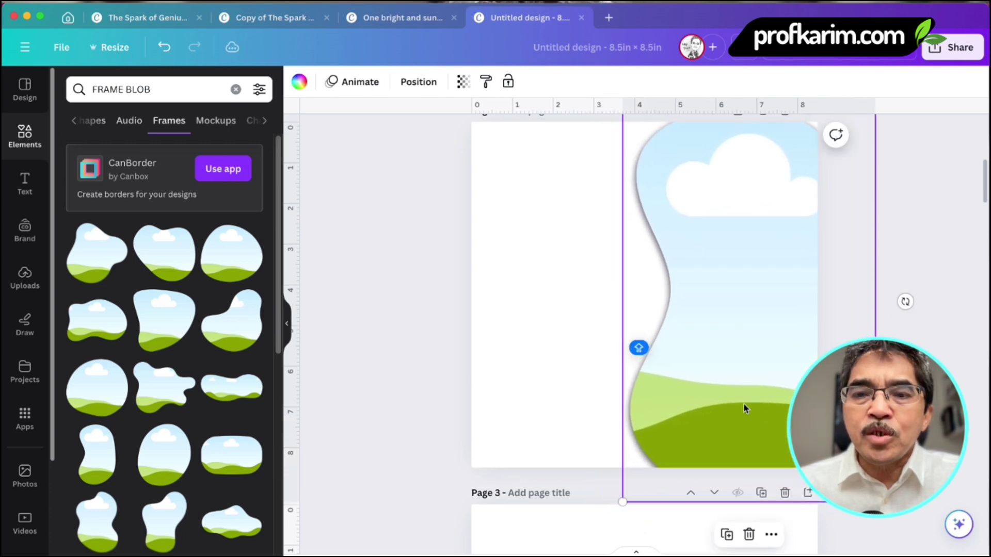
scroll(615, 537, "down", 5)
left_click(582, 411)
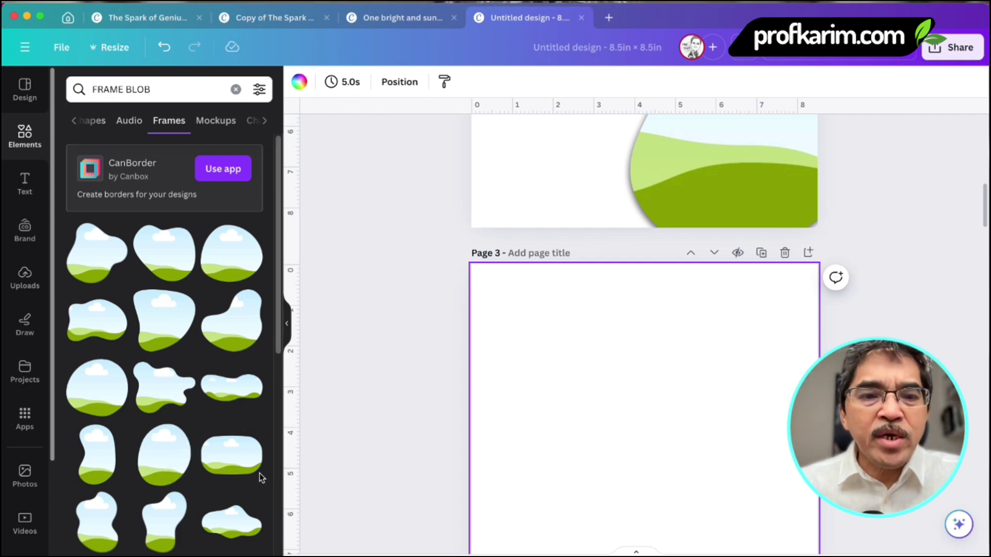
left_click_drag(177, 459, 507, 290)
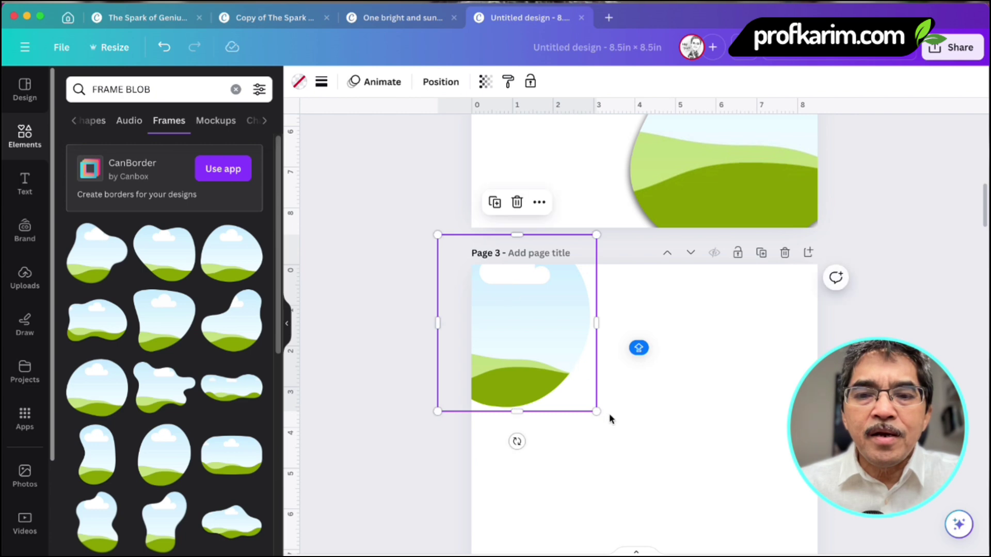
left_click_drag(601, 414, 757, 556)
left_click_drag(572, 405, 520, 401)
scroll(782, 381, "down", 5)
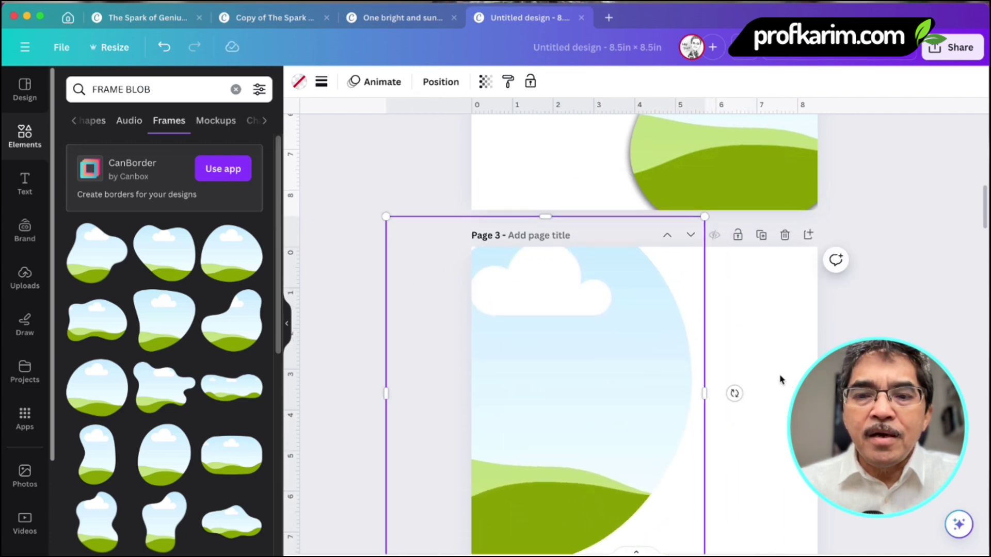
left_click_drag(602, 372, 612, 411)
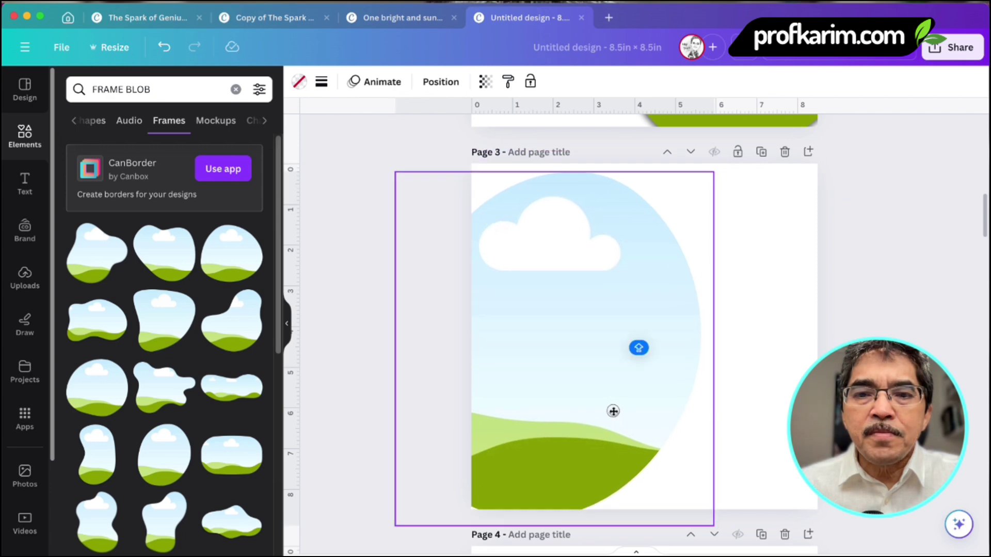
Place the boot-shaped blob frame on page 4, stretched to about 5.7 in wide and running off the page's top, right and bottom edges
scroll(756, 384, "down", 8)
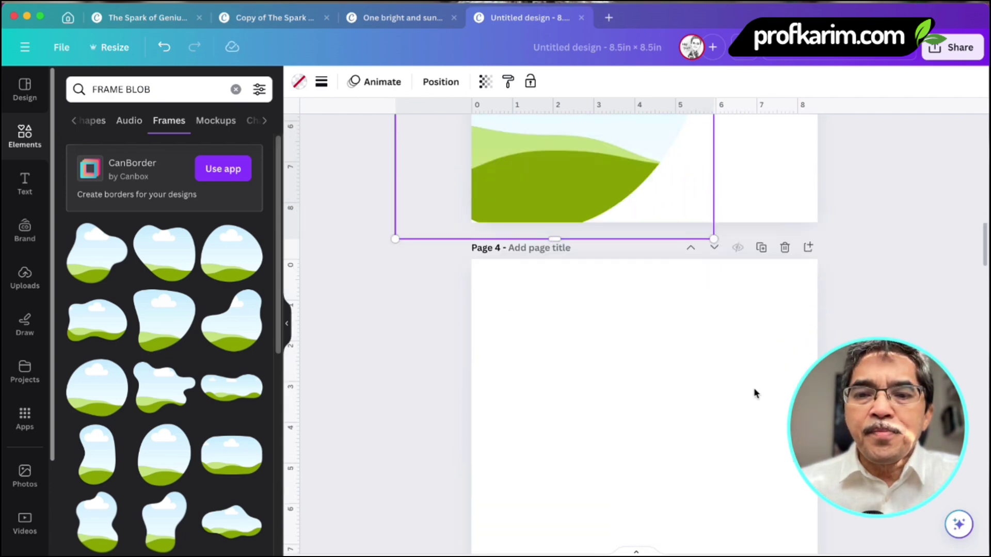
left_click_drag(214, 339, 773, 391)
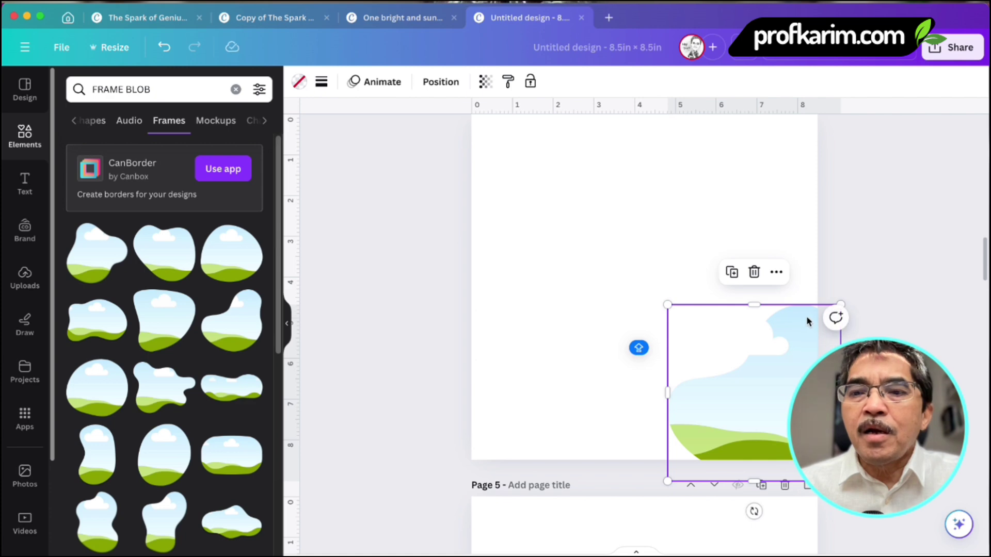
left_click_drag(750, 303, 709, 78)
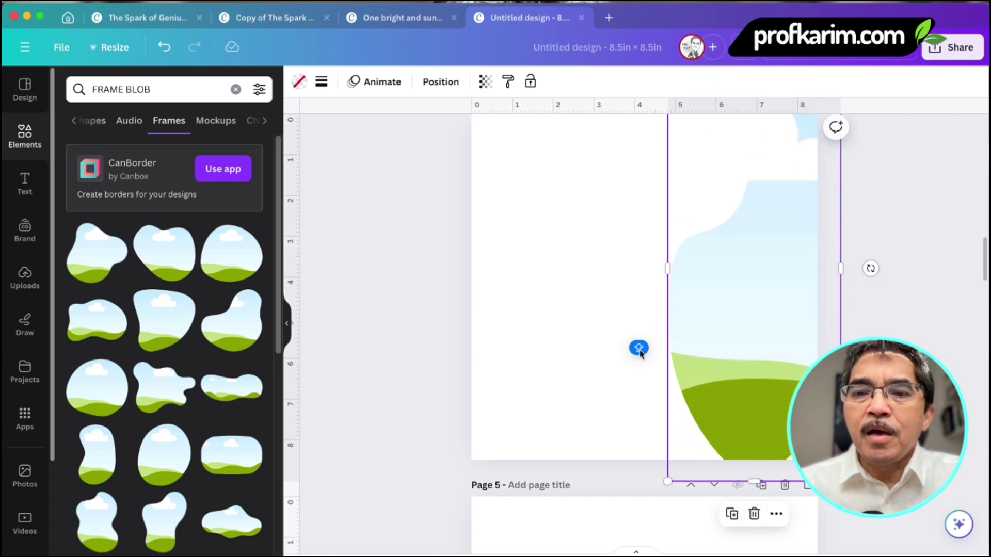
left_click_drag(666, 268, 585, 272)
left_click_drag(719, 270, 792, 263)
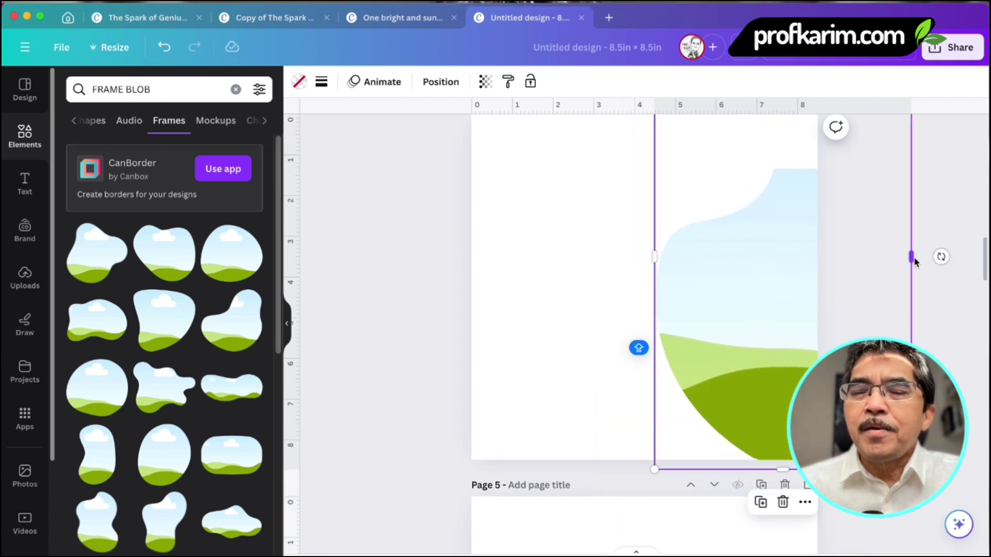
left_click_drag(913, 262, 888, 222)
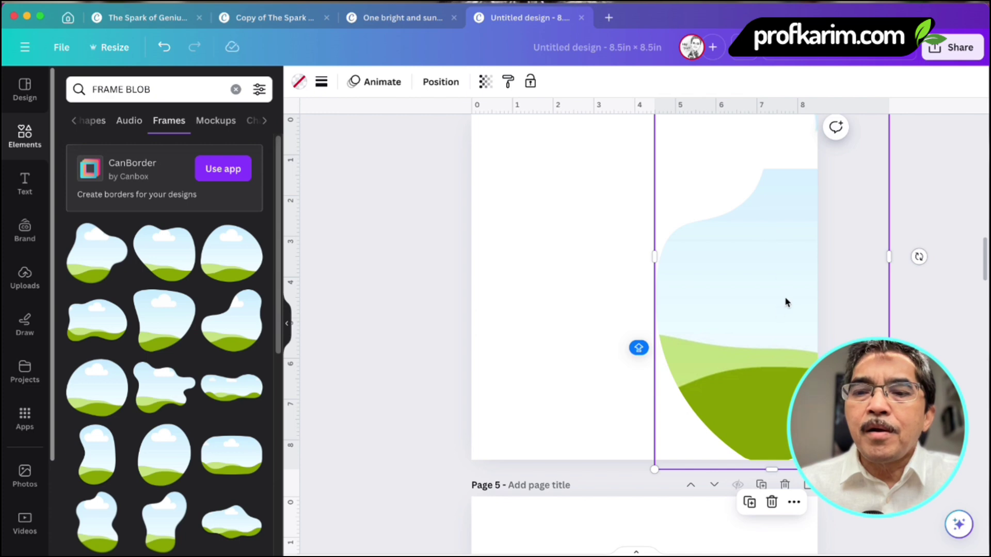
left_click_drag(772, 471, 774, 546)
left_click_drag(764, 433, 769, 356)
left_click_drag(778, 467, 778, 475)
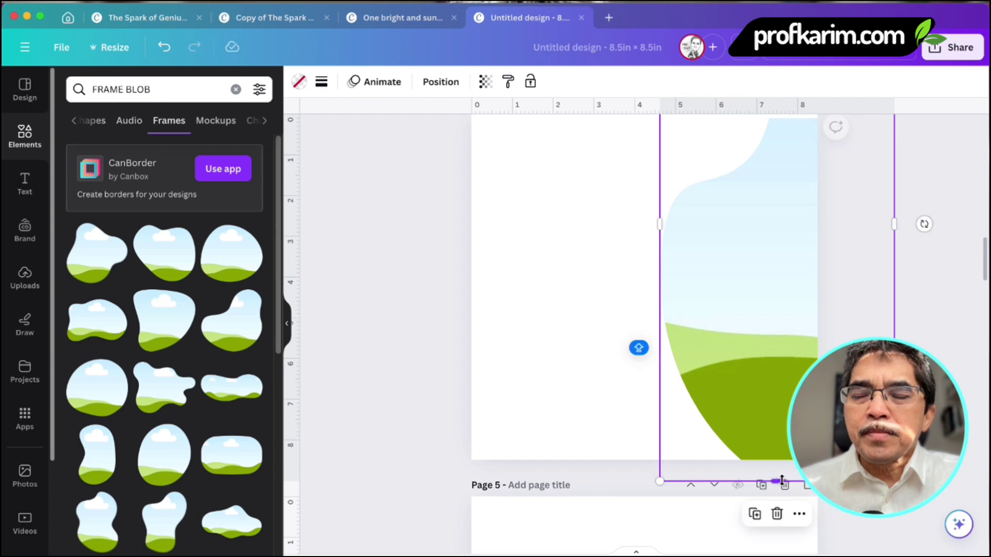
Place the oval blob frame on page 5, widened to about 9 in and running off the page's top, left and bottom edges
left_click(382, 365)
scroll(382, 366, "down", 5)
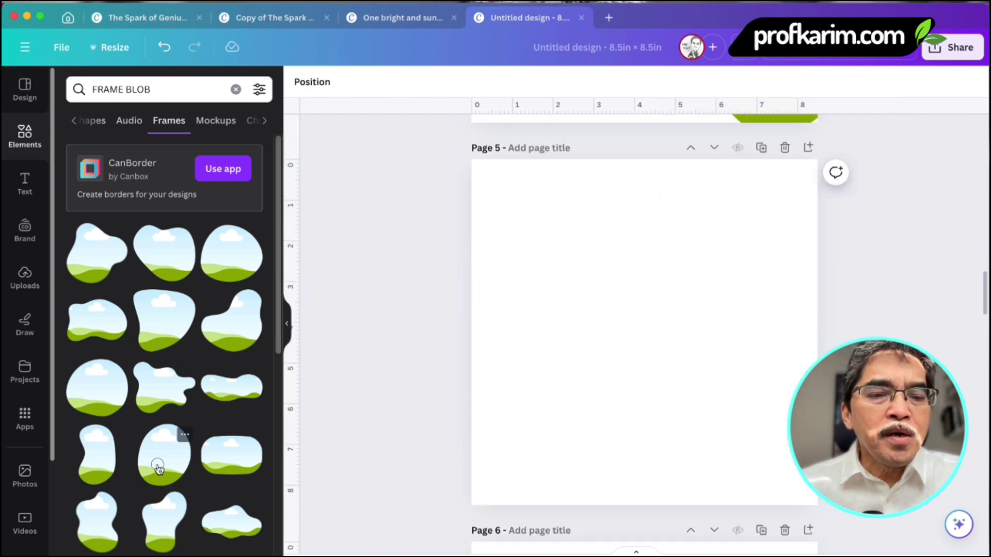
left_click_drag(157, 467, 512, 282)
left_click_drag(530, 227, 531, 140)
left_click_drag(609, 403, 723, 555)
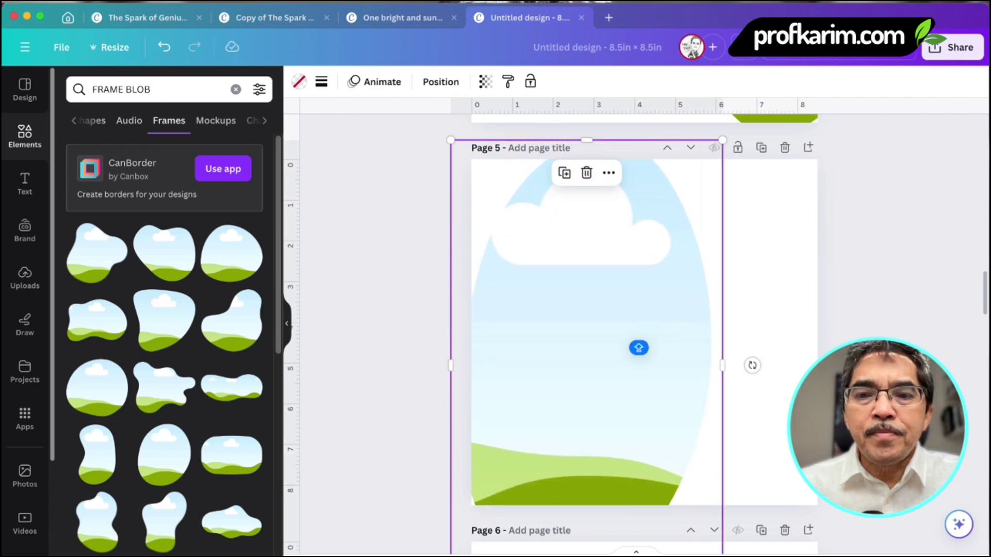
left_click_drag(452, 375, 354, 361)
mouse_move(593, 397)
left_mouse_down()
mouse_move(528, 369)
mouse_move(618, 384)
mouse_move(602, 387)
left_mouse_up()
Place the pinched-waist wavy blob frame on page 6, enlarged to about 6.9 in wide and running off the page's top and right edges
scroll(885, 304, "down", 6)
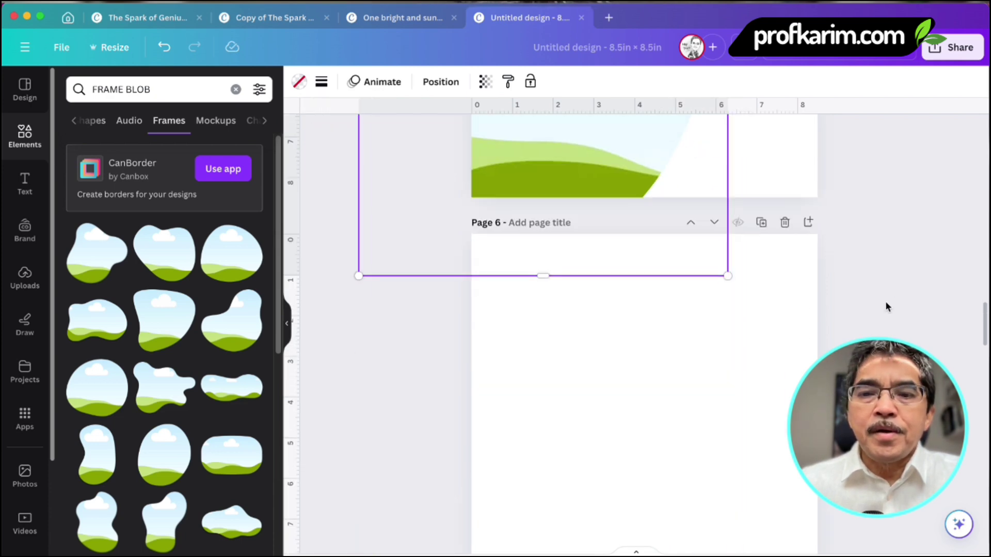
scroll(774, 289, "down", 4)
left_click(638, 267)
scroll(638, 267, "up", 5)
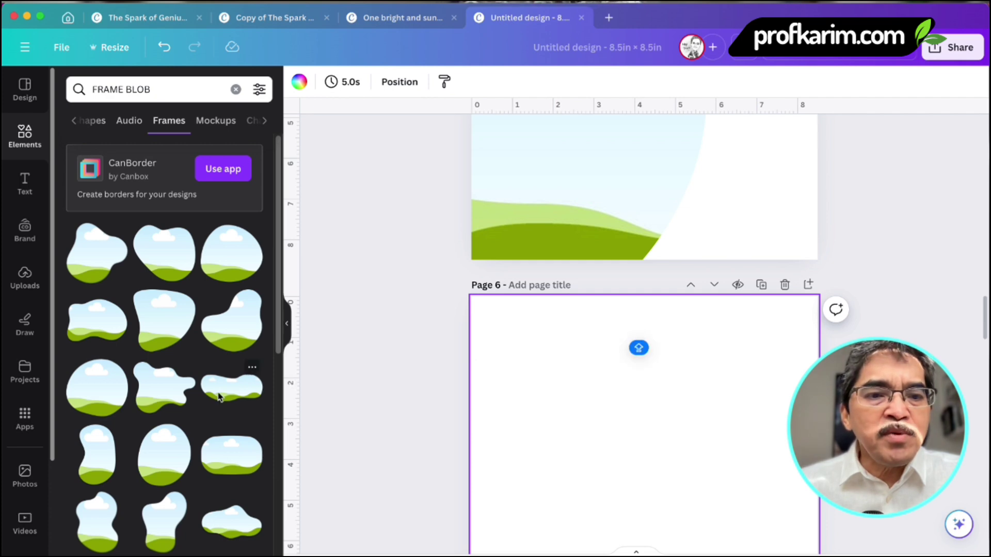
left_click_drag(144, 539, 529, 375)
left_click_drag(589, 409, 750, 346)
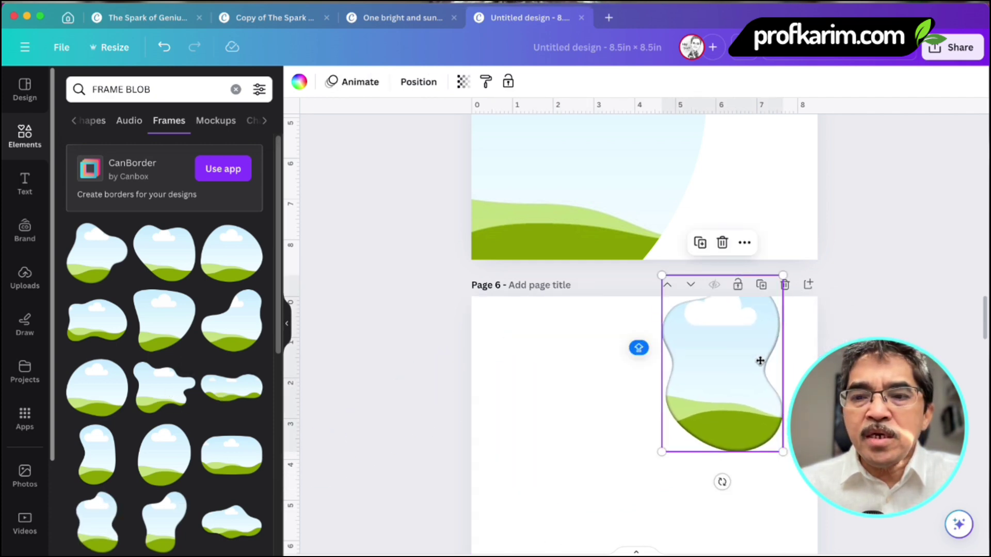
left_click_drag(783, 452, 890, 541)
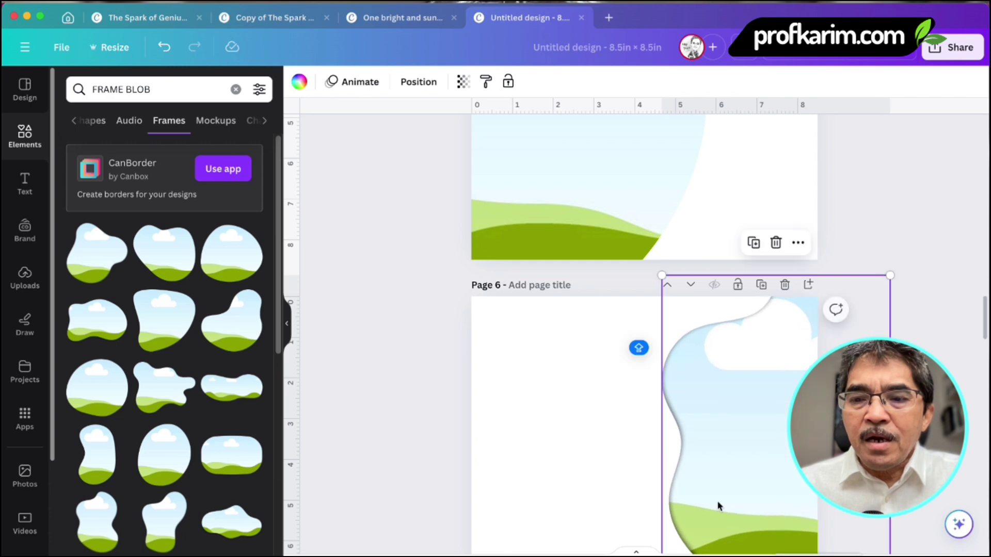
left_click_drag(661, 276, 558, 231)
Place the splat-shaped blob frame on page 7, stretched to about 7.8 in wide and running off the page's top, left and bottom edges
scroll(466, 381, "down", 5)
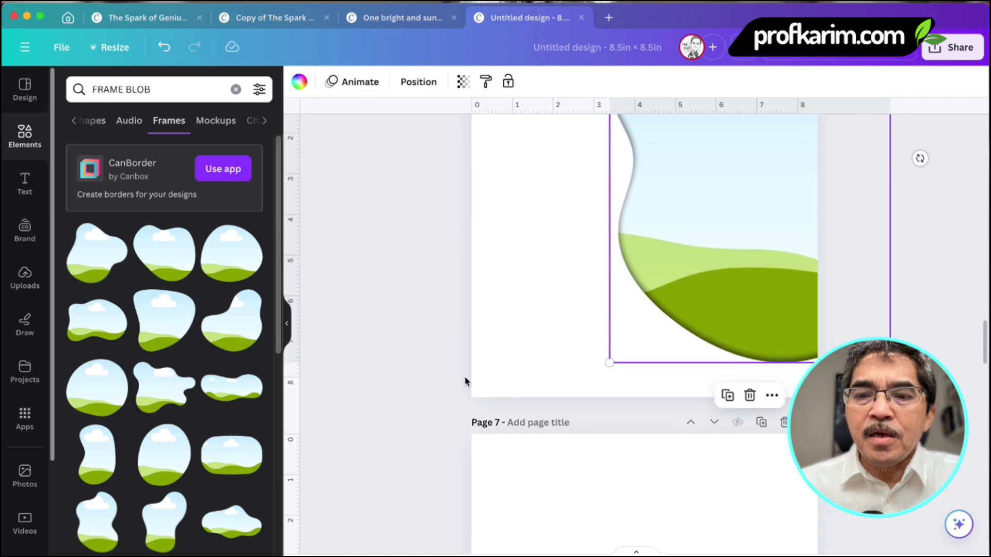
left_click(605, 497)
scroll(605, 497, "down", 8)
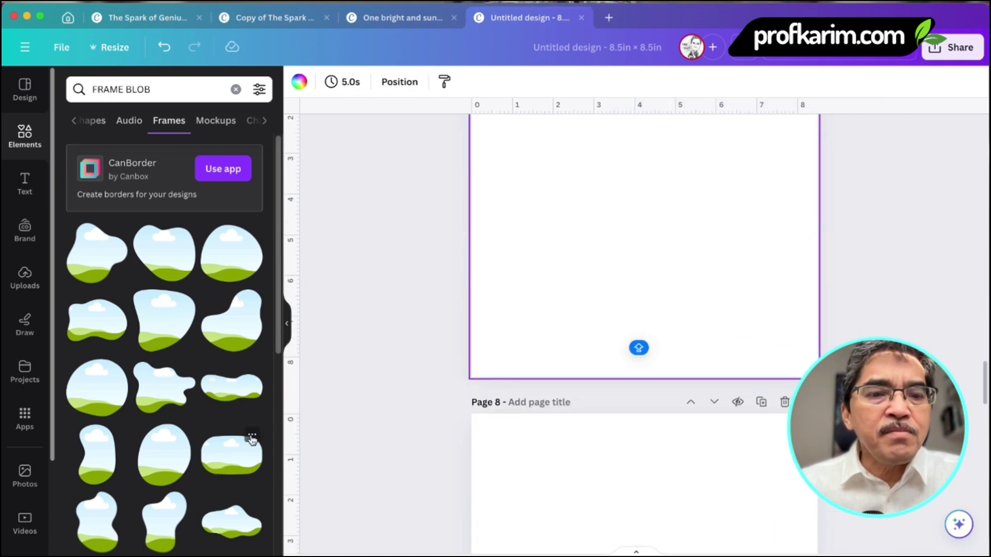
left_click_drag(163, 381, 522, 306)
scroll(599, 318, "up", 3)
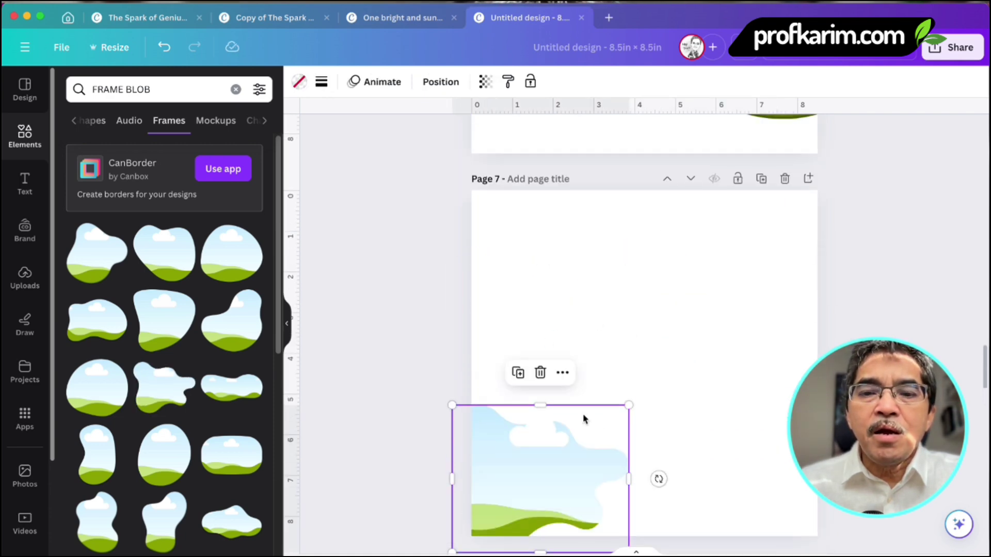
left_click_drag(547, 406, 648, 201)
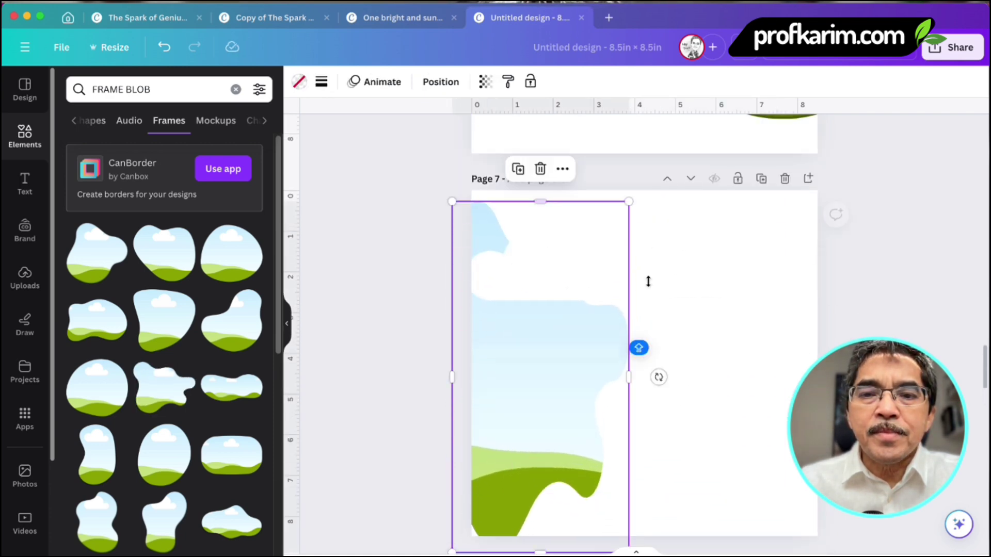
mouse_move(629, 378)
left_mouse_down()
mouse_move(768, 381)
mouse_move(618, 388)
left_mouse_up()
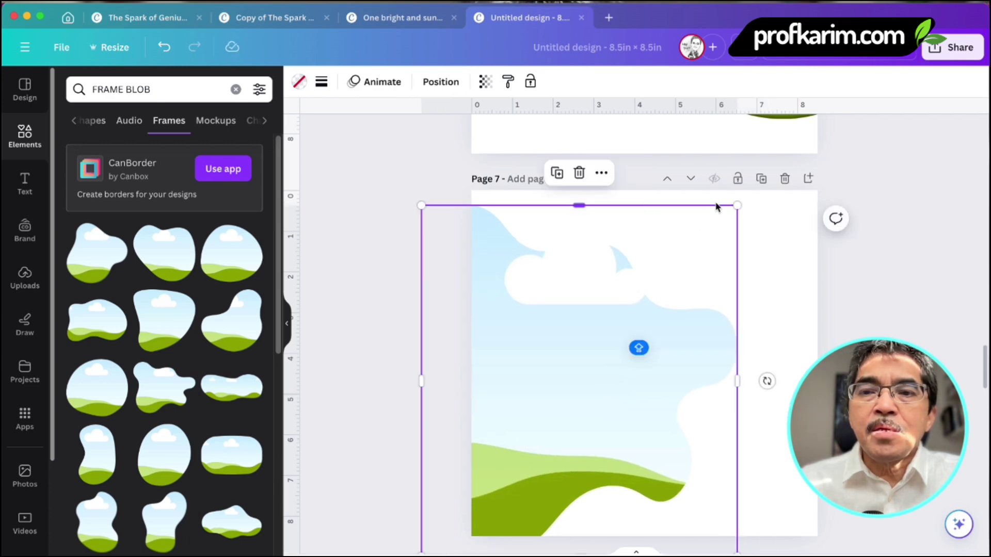
left_click_drag(583, 205, 551, 34)
Place the boot-shaped blob frame on page 8, enlarged to about 8.1 in wide and running off the page's top, right and bottom edges
scroll(588, 356, "down", 8)
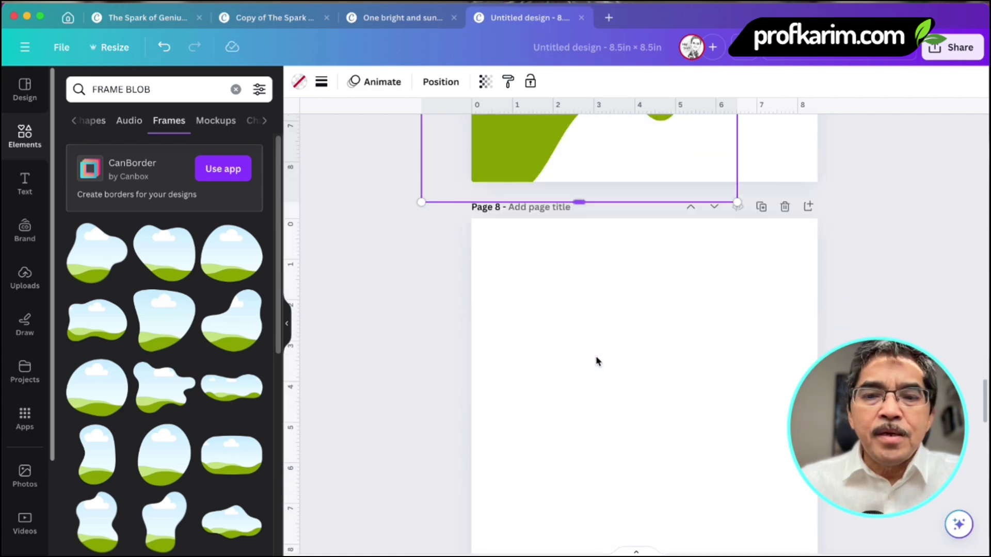
left_click(599, 368)
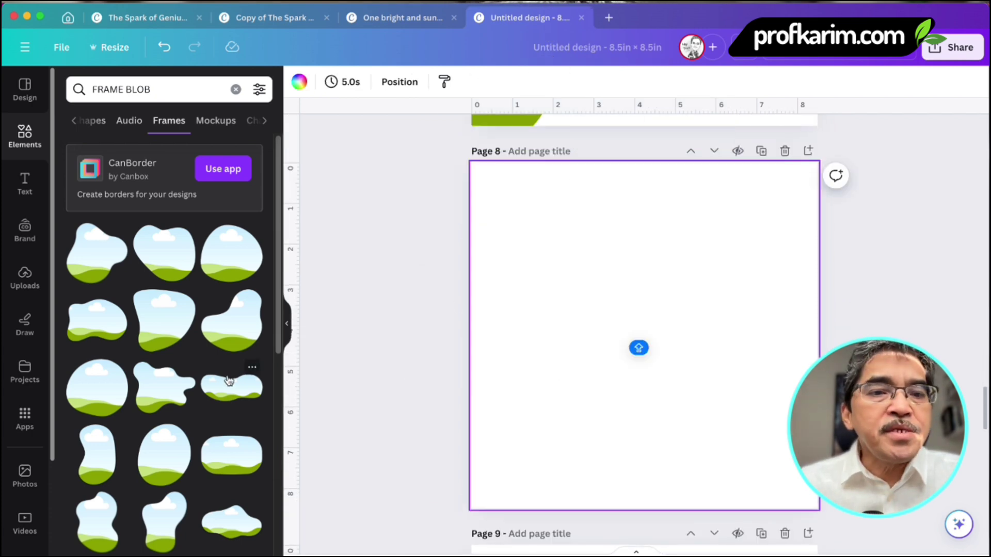
left_click_drag(219, 336, 664, 411)
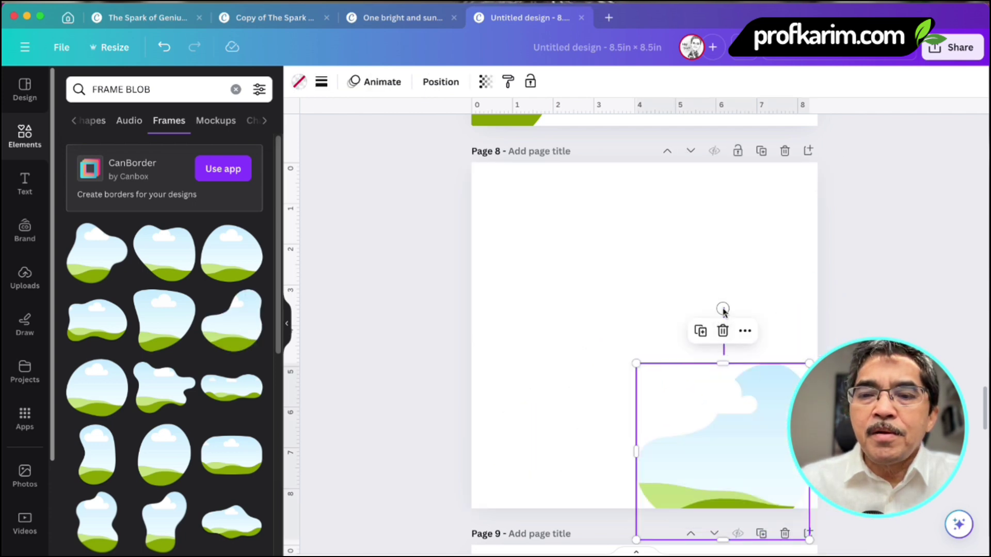
left_click_drag(734, 431, 748, 366)
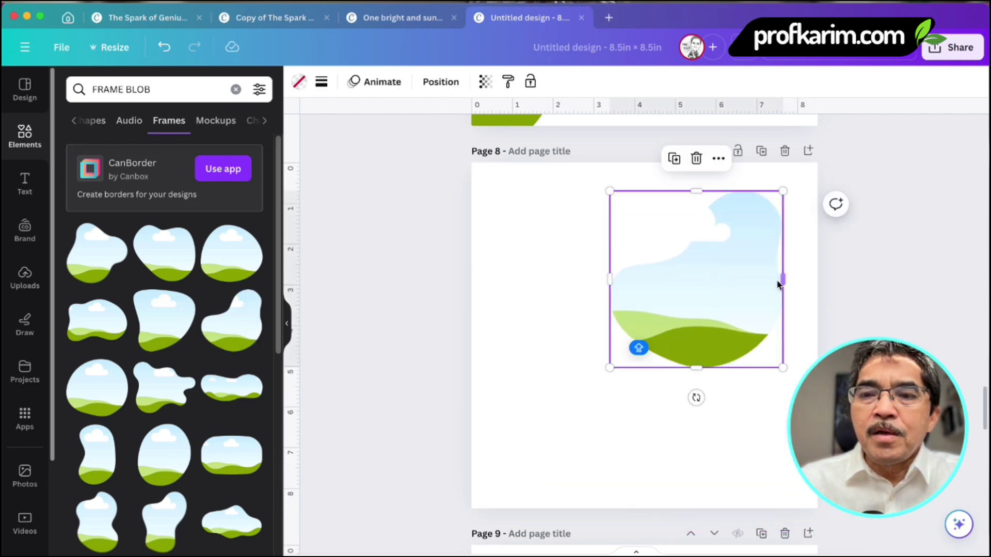
left_click_drag(784, 283, 919, 283)
left_click_drag(764, 368, 765, 556)
left_click_drag(722, 462, 712, 377)
left_click_drag(606, 502, 584, 518)
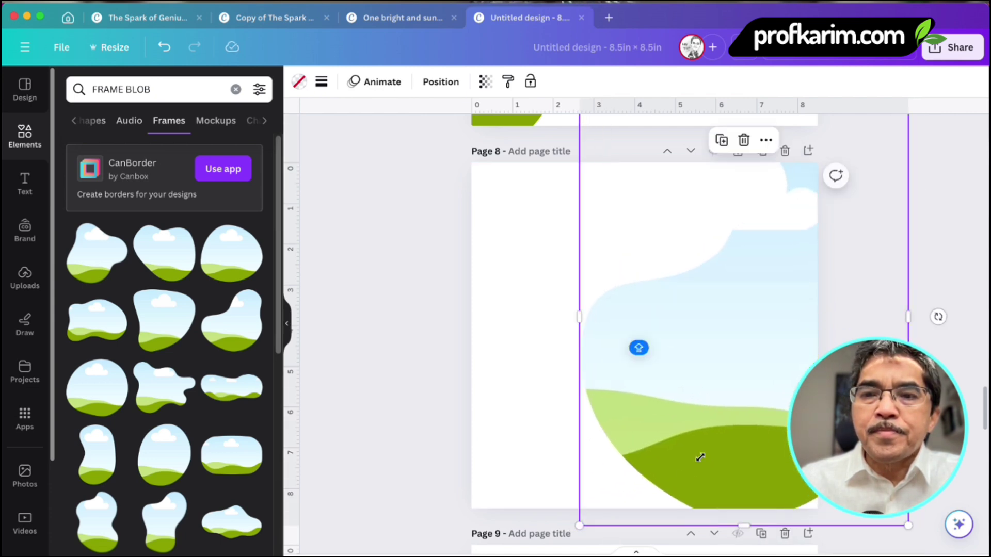
left_click_drag(699, 458, 737, 452)
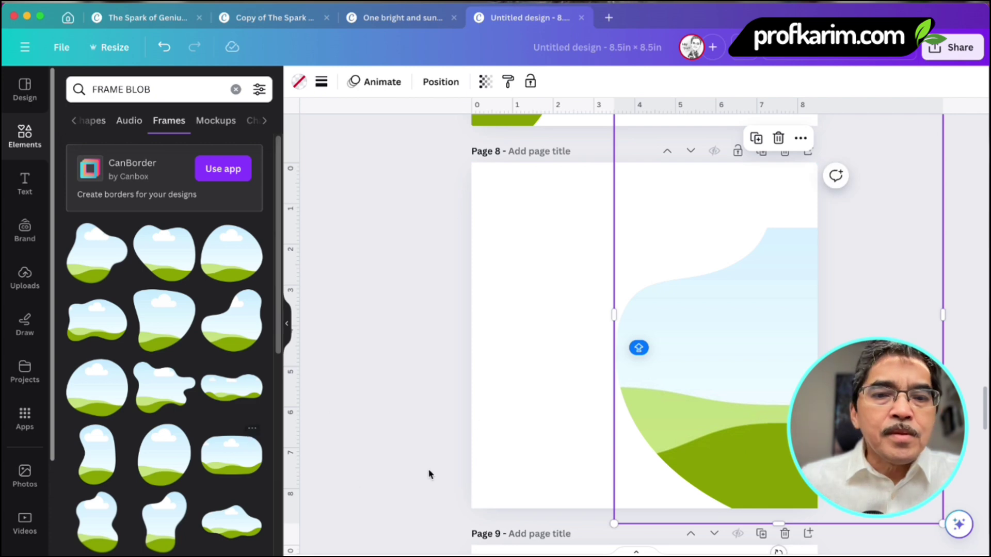
Place the rounded trapezoid blob frame on page 9, enlarged to about 7.9 in wide and running off the page's left and bottom edges
scroll(428, 474, "down", 8)
left_click_drag(158, 322, 535, 212)
left_click_drag(628, 328, 774, 475)
left_click_drag(626, 387, 595, 397)
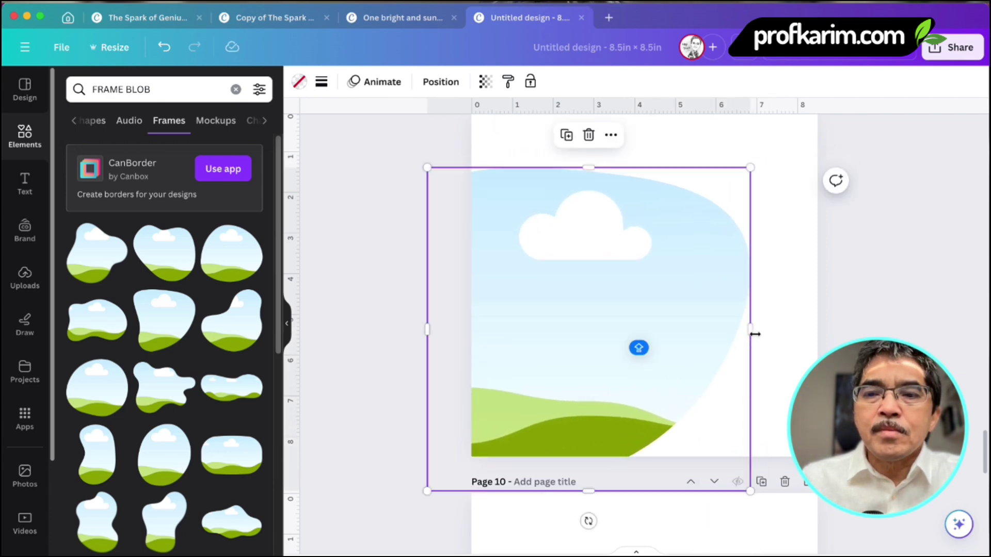
left_click_drag(715, 313, 690, 311)
Place the rounded trapezoid blob frame on page 10, stretched to about 7 in wide and running off the page's top, right and bottom edges
scroll(715, 304, "down", 5)
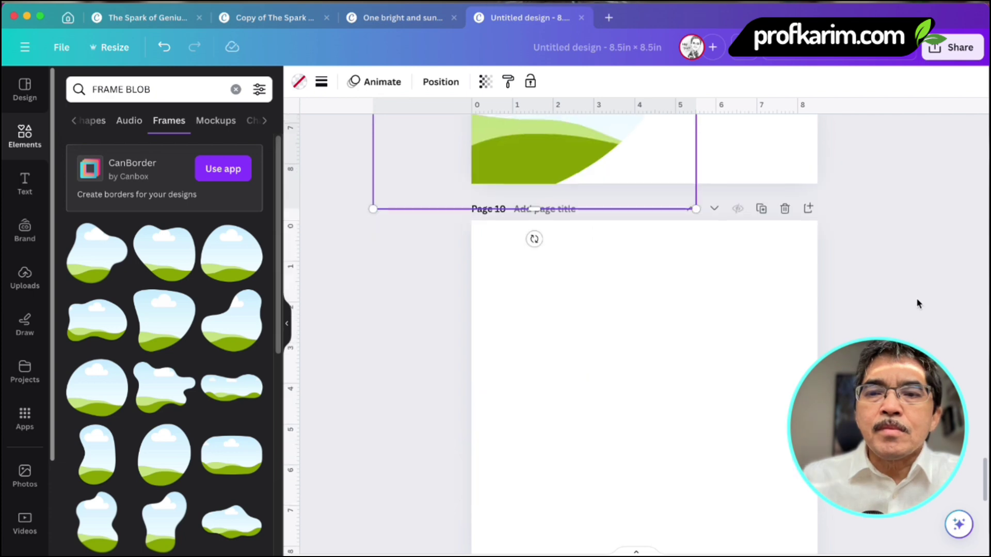
left_click(666, 361)
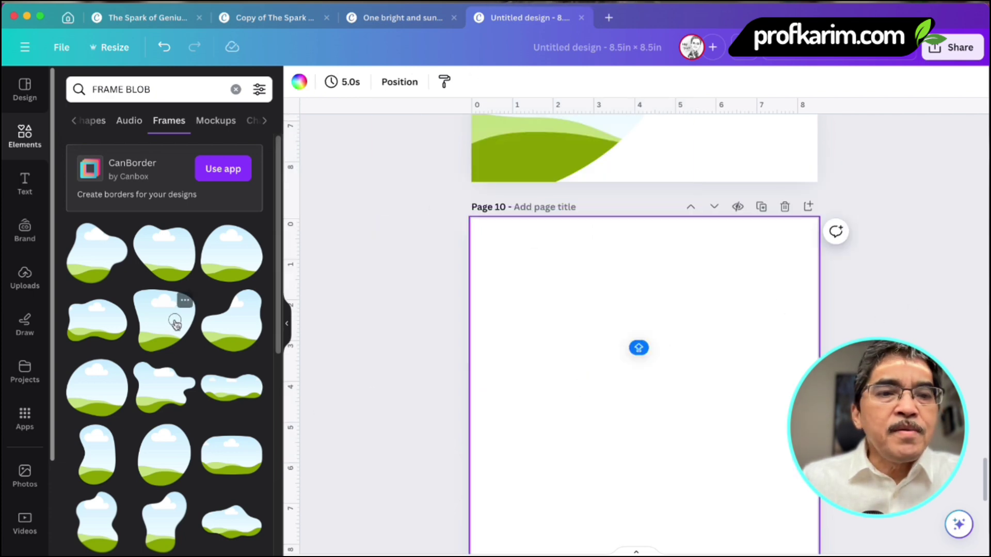
left_click_drag(175, 323, 773, 323)
left_click_drag(762, 285, 760, 190)
left_click_drag(758, 460, 758, 556)
left_click_drag(669, 402, 565, 401)
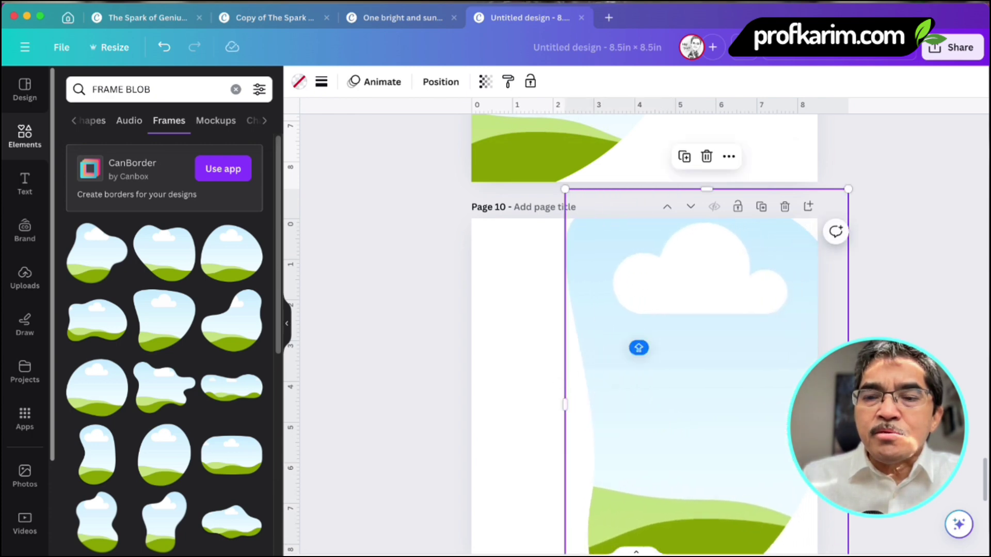
scroll(825, 289, "down", 5)
left_click_drag(759, 274, 798, 305)
scroll(919, 286, "up", 5)
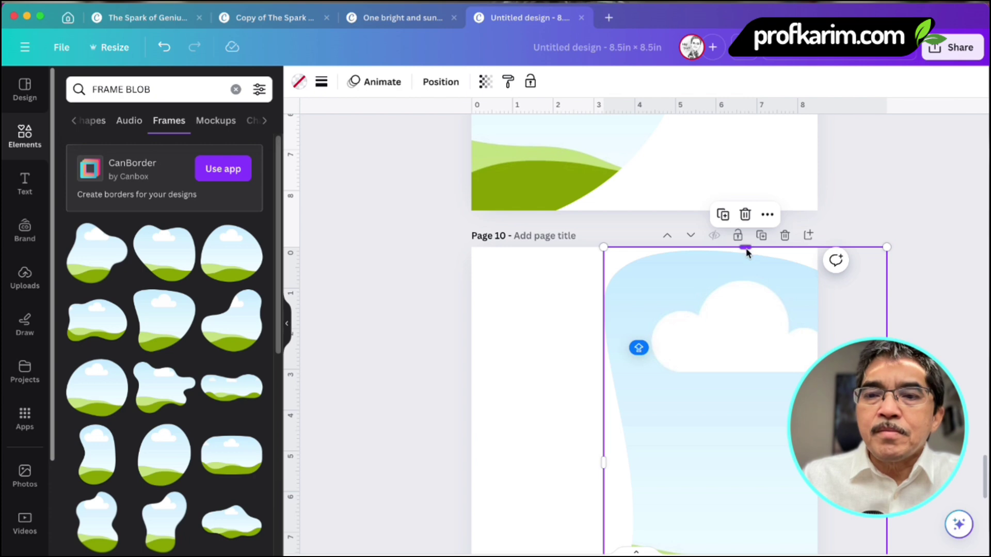
left_click_drag(746, 252, 763, 129)
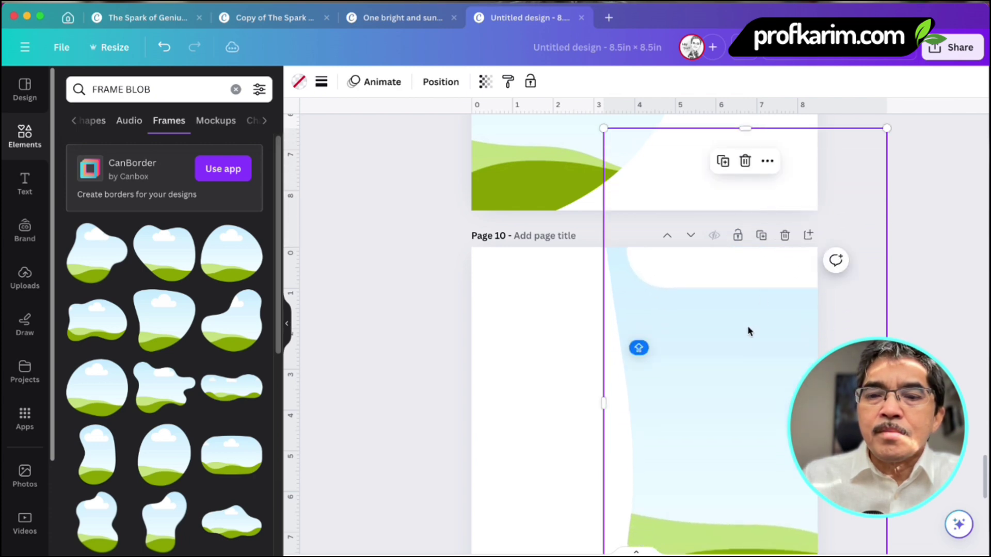
scroll(740, 342, "down", 10)
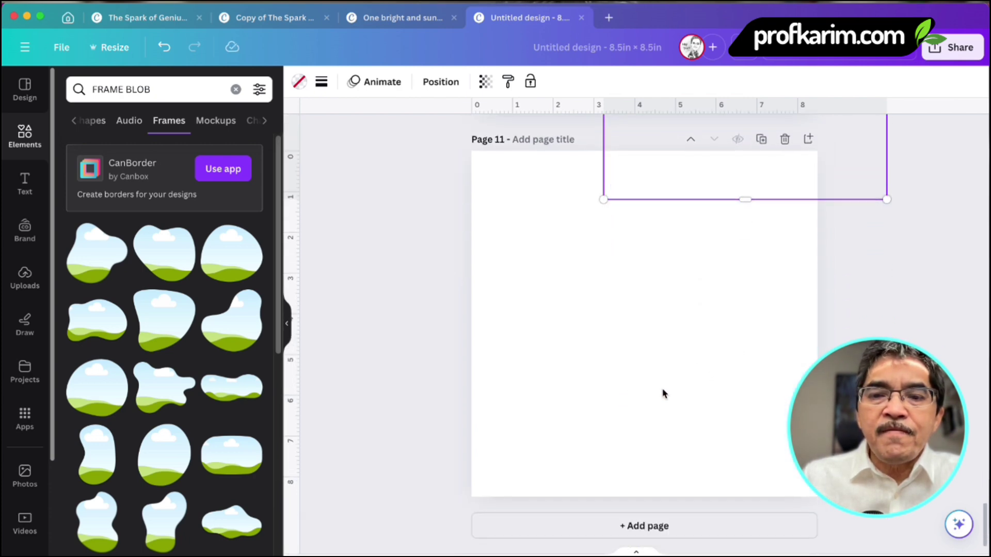
Place the wide wavy-bottomed blob frame on page 11, enlarged and running off the page's left edge
left_click(520, 378)
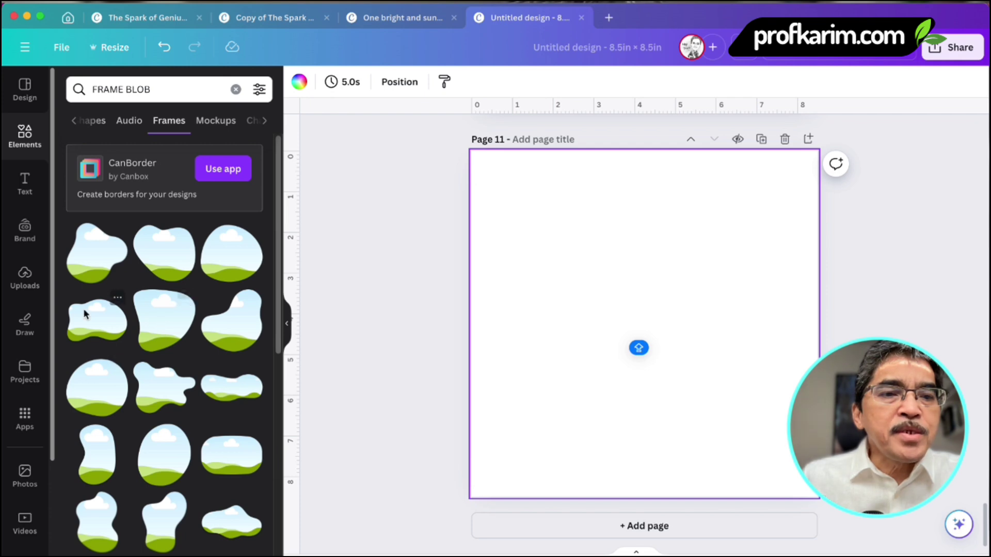
left_click_drag(85, 314, 555, 271)
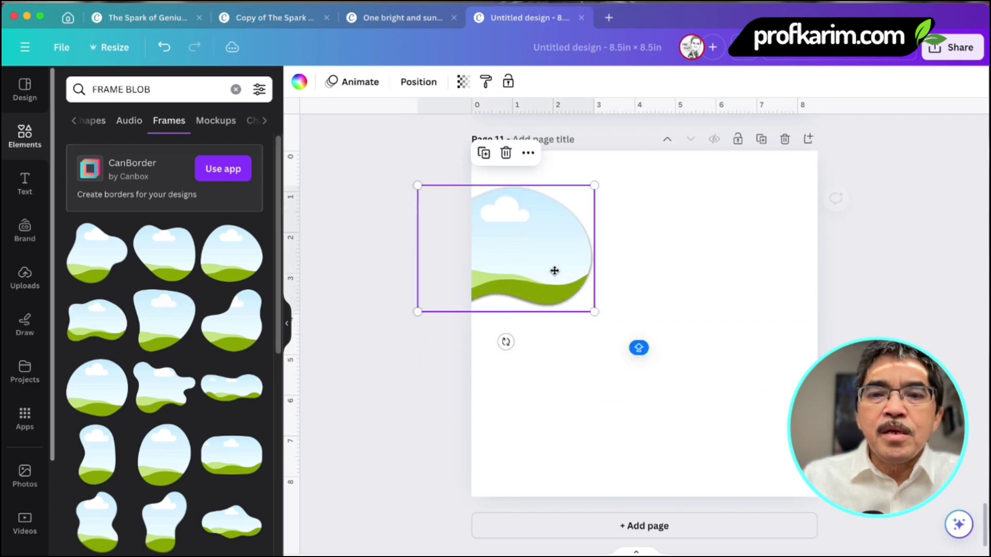
left_click_drag(594, 312, 832, 482)
left_click_drag(745, 405, 587, 423)
left_click(954, 311)
Open the uploaded images from page 1 and review the cover and page illustration files in Finder's Benny's Balloon Adventure folder
scroll(614, 213, "up", 20)
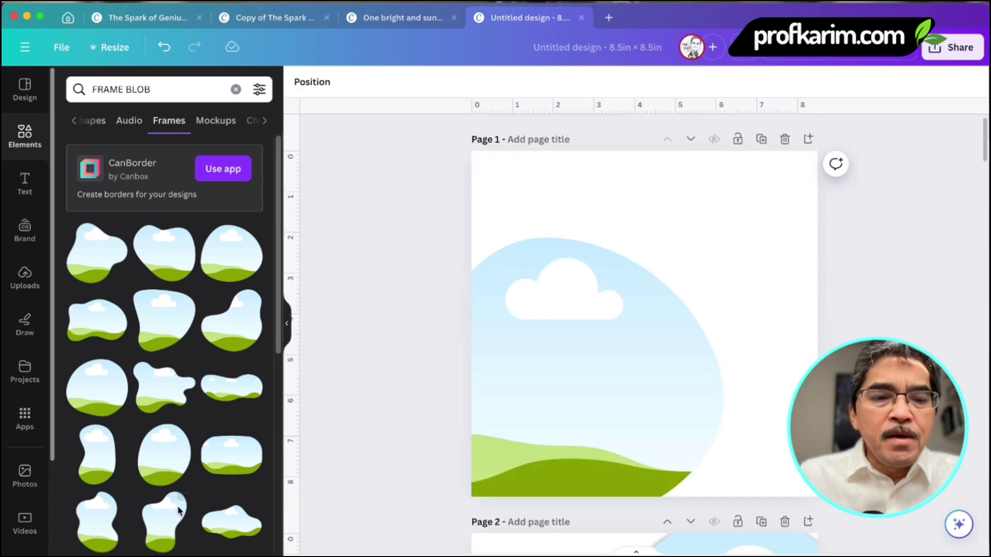
left_click(16, 292)
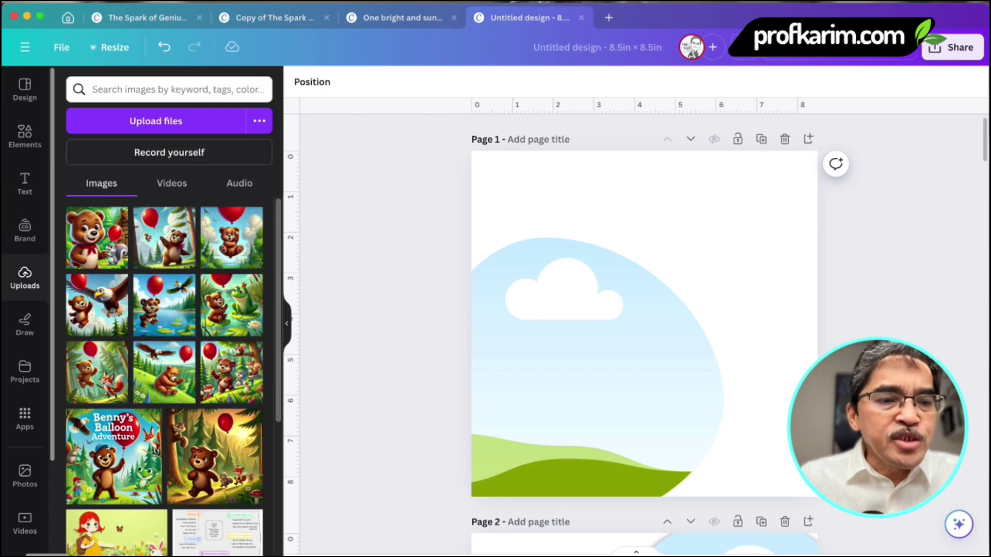
key("super+Tab")
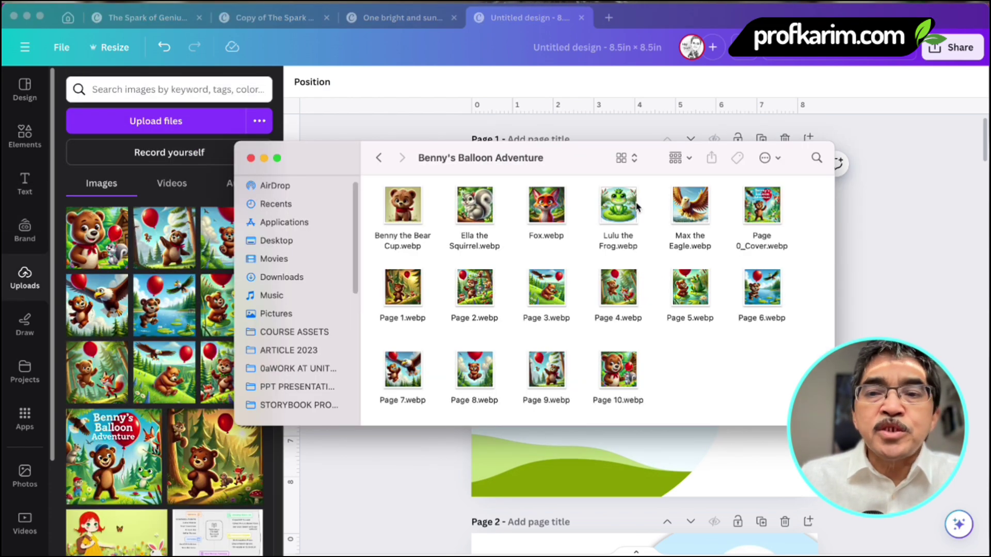
left_click_drag(664, 191, 750, 332)
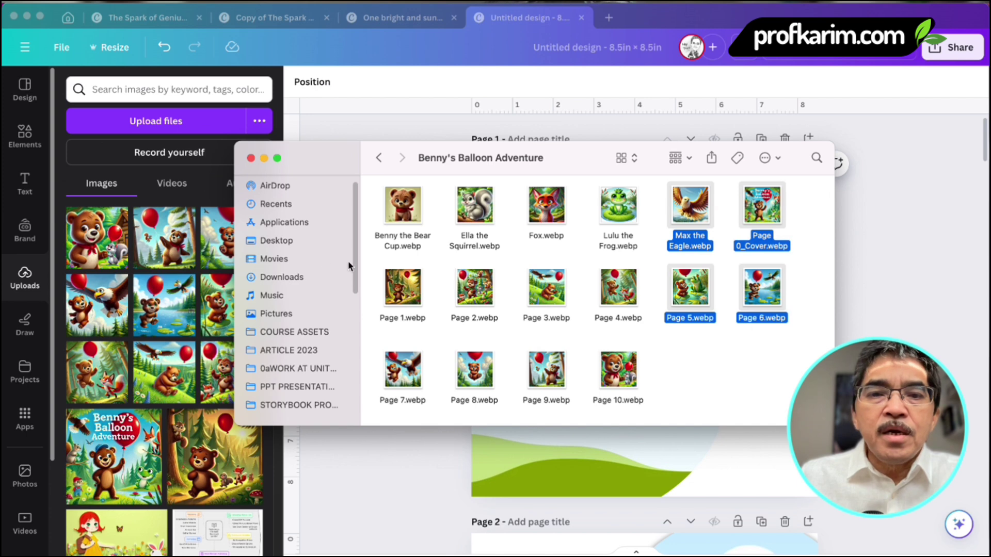
left_click_drag(363, 253, 810, 321)
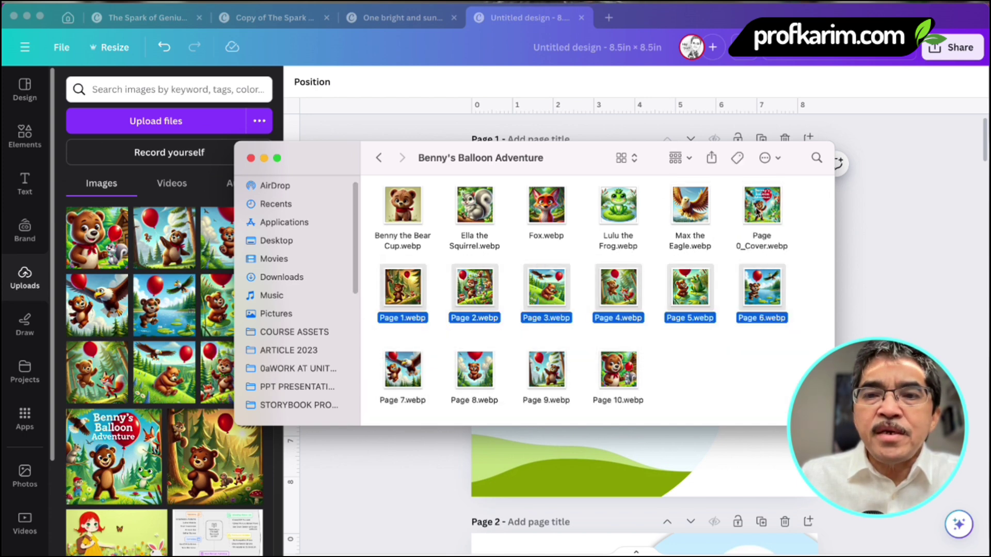
left_click(758, 209)
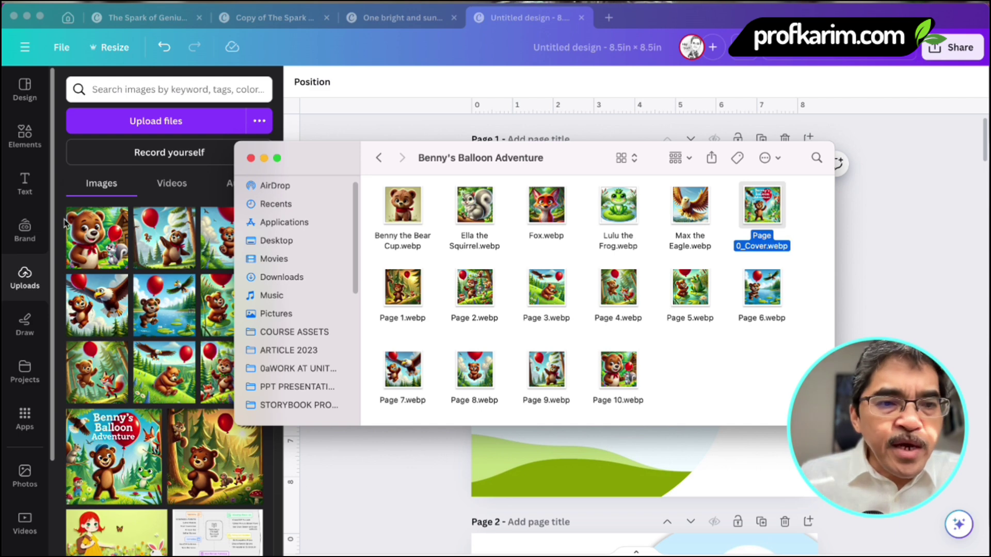
left_click(106, 163)
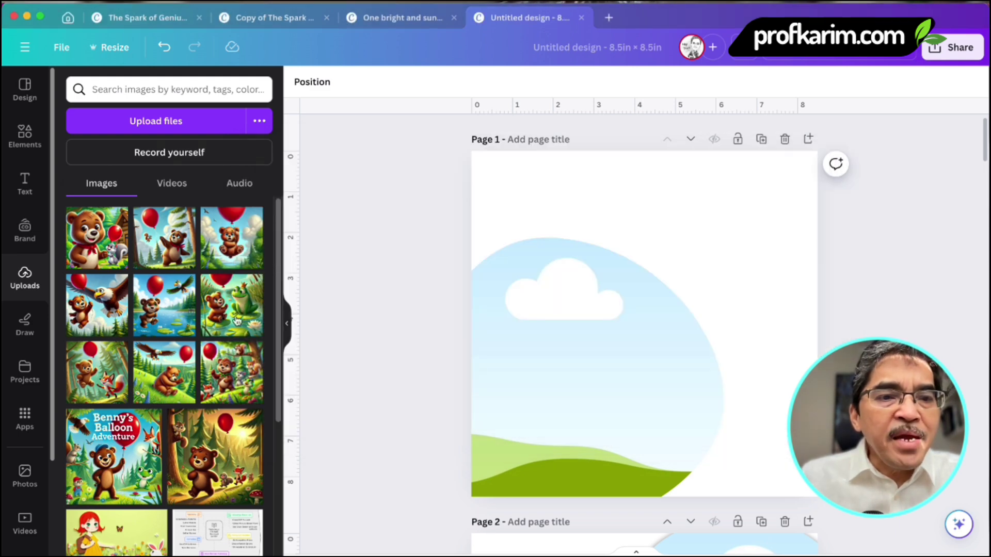
Enlarge the blob frame on page 1 to about 9 in wide
scroll(176, 326, "down", 1)
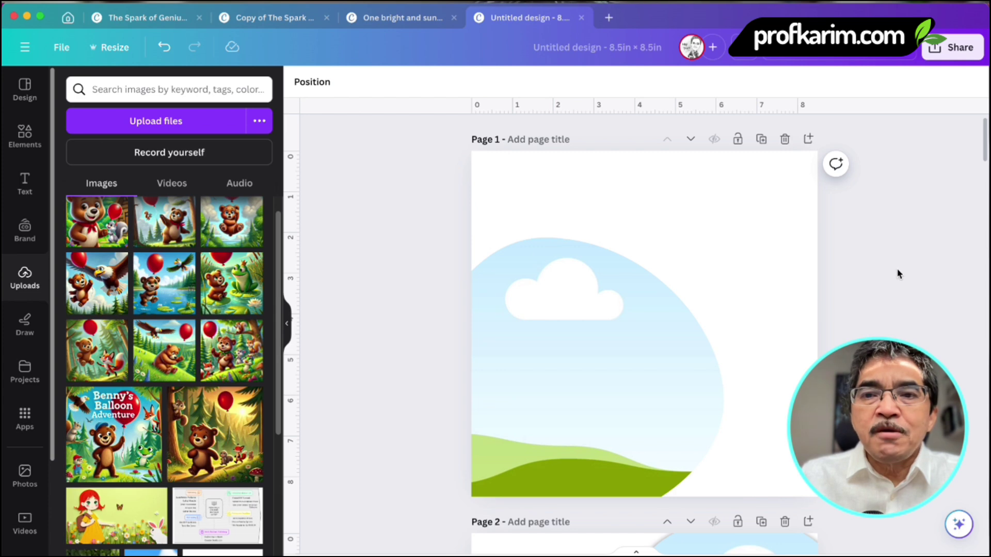
scroll(743, 283, "down", 5)
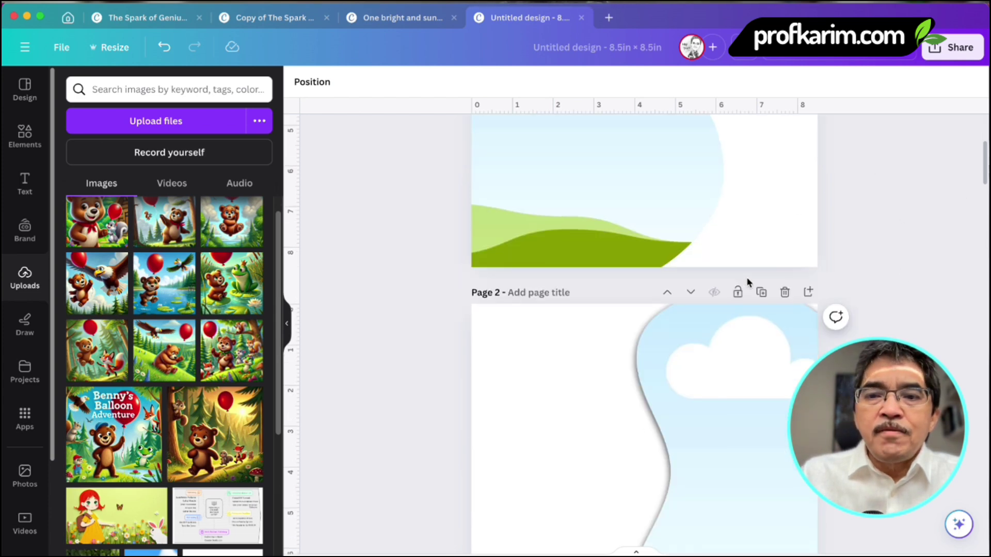
scroll(748, 280, "up", 5)
scroll(748, 281, "down", 1)
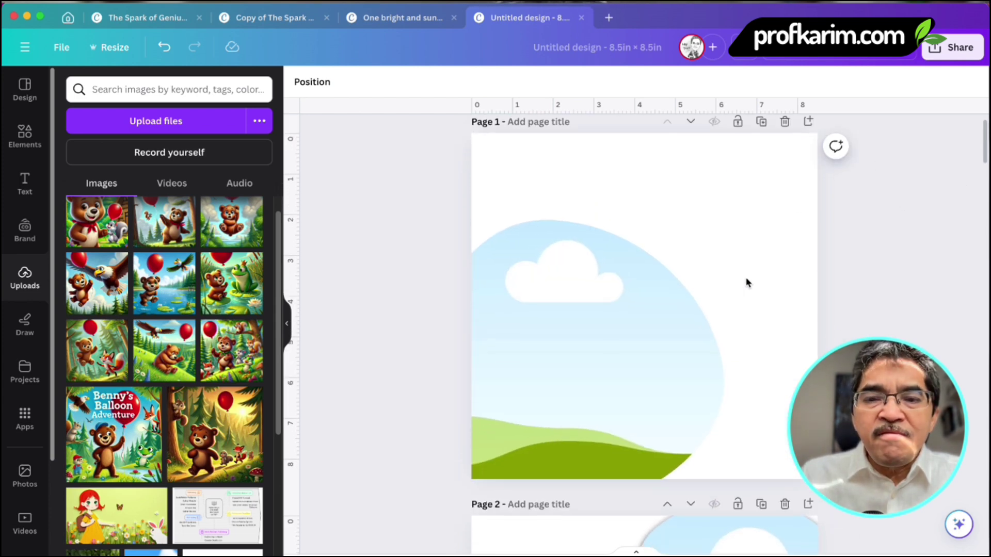
left_click(614, 328)
left_click_drag(728, 219, 775, 168)
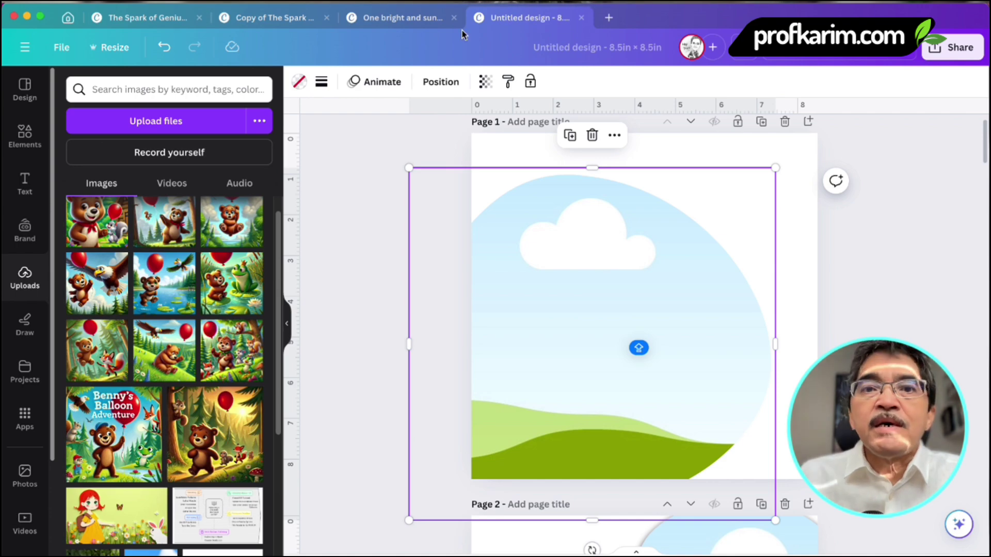
Check the finished storybook design's cover and replace page 1's blob frame with the Benny's Balloon Adventure cover image filling the page
left_click(439, 18)
scroll(713, 338, "up", 20)
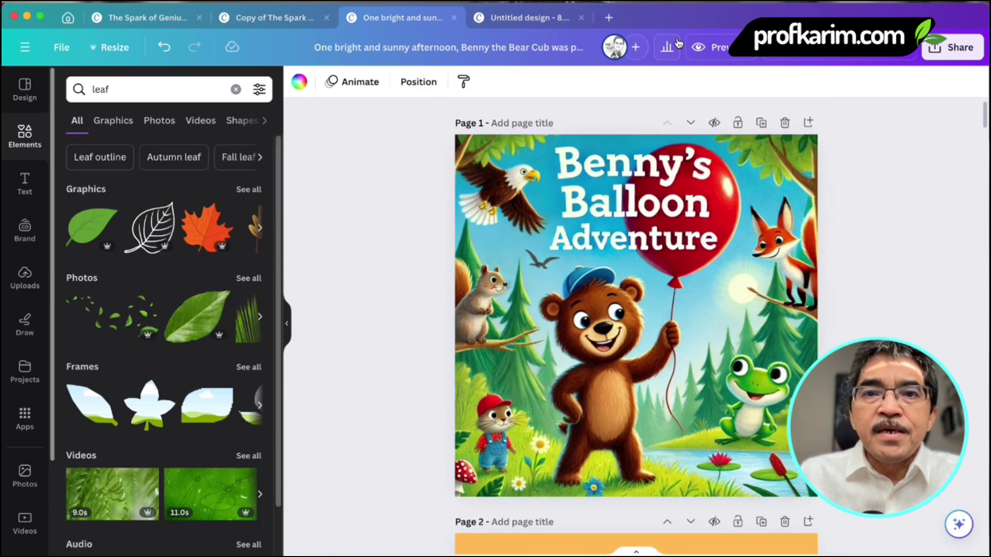
left_click(516, 18)
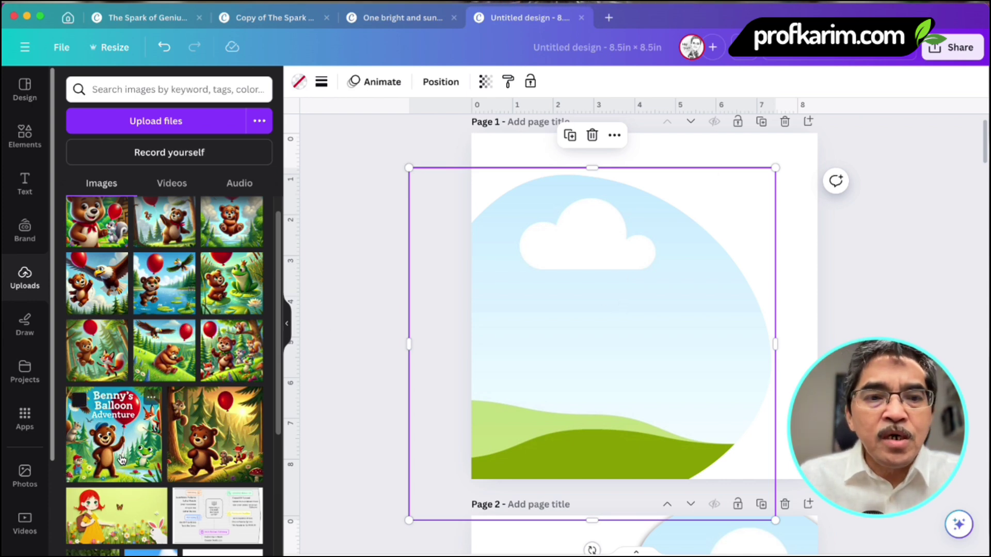
key("Delete")
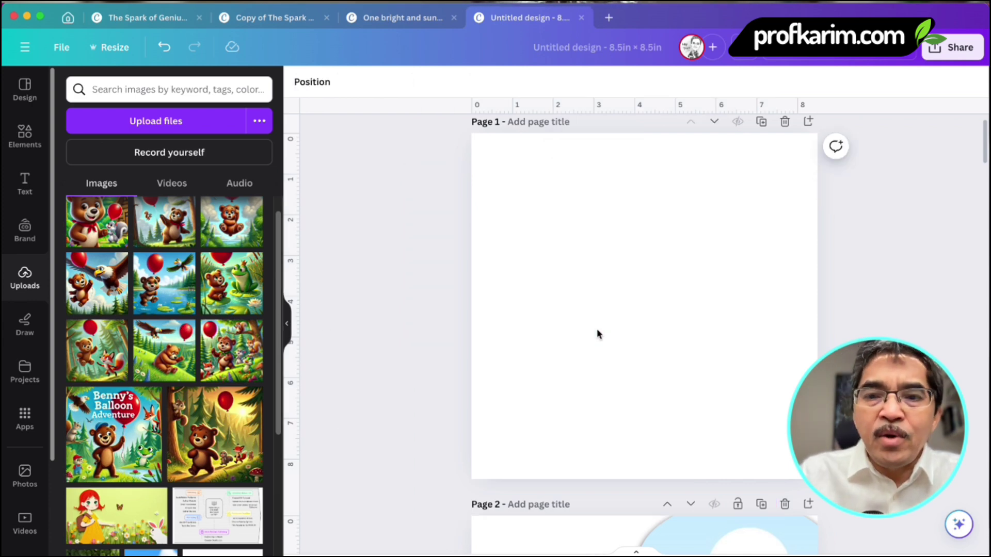
left_click_drag(143, 438, 495, 320)
left_click(934, 283)
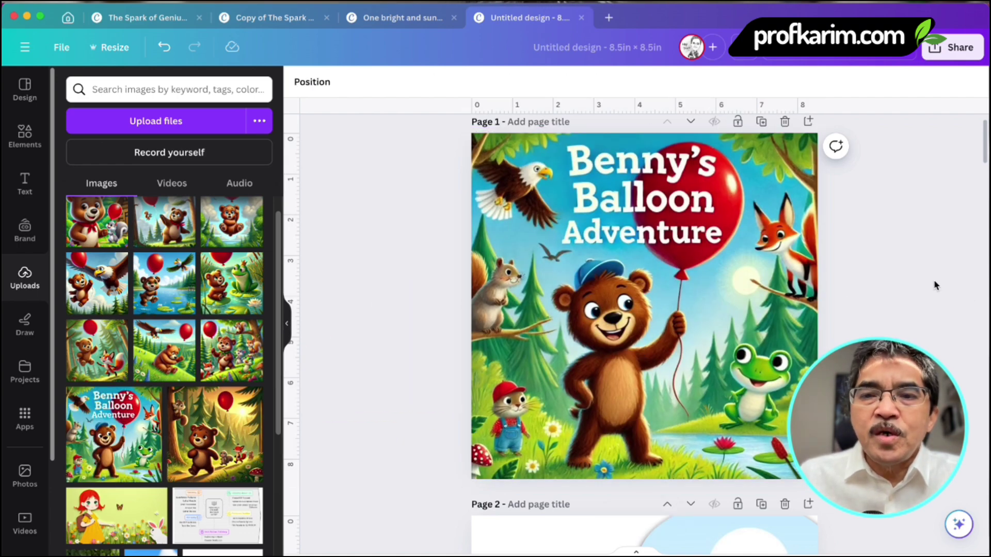
Fill page 2's blob frame with the golden forest image of the walking bear and shift the picture right inside the frame
scroll(937, 286, "down", 5)
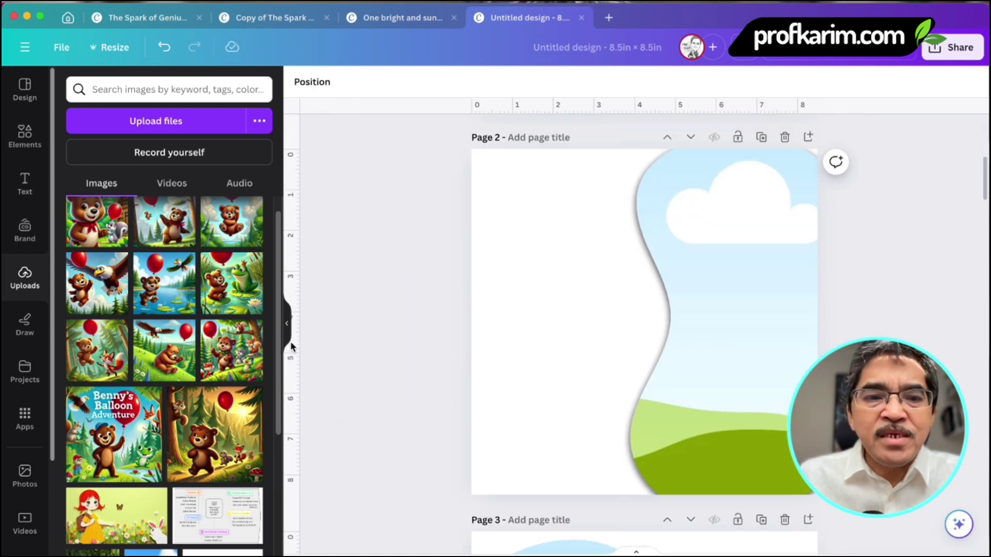
mouse_move(222, 448)
left_mouse_down()
mouse_move(640, 392)
mouse_move(707, 361)
mouse_move(725, 283)
left_mouse_up()
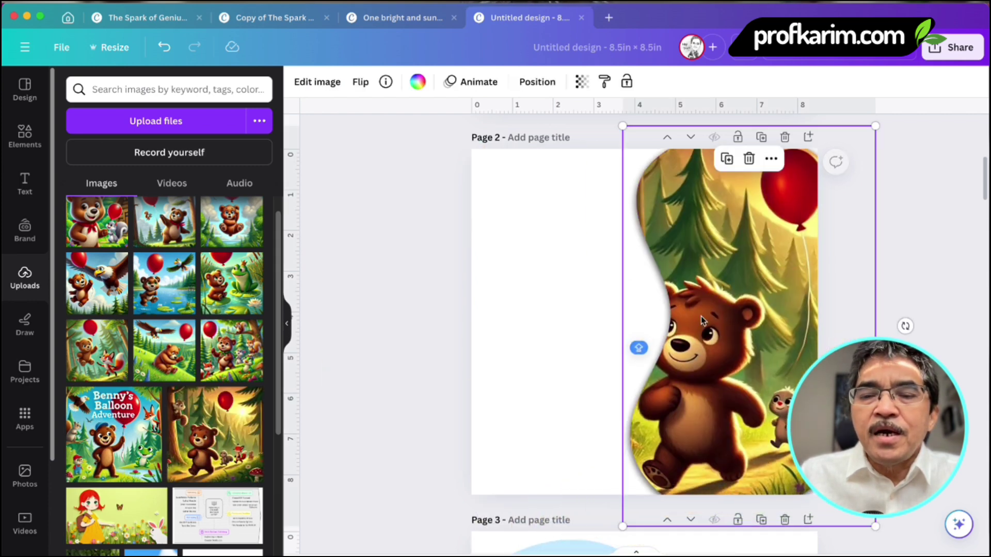
double_click(738, 349)
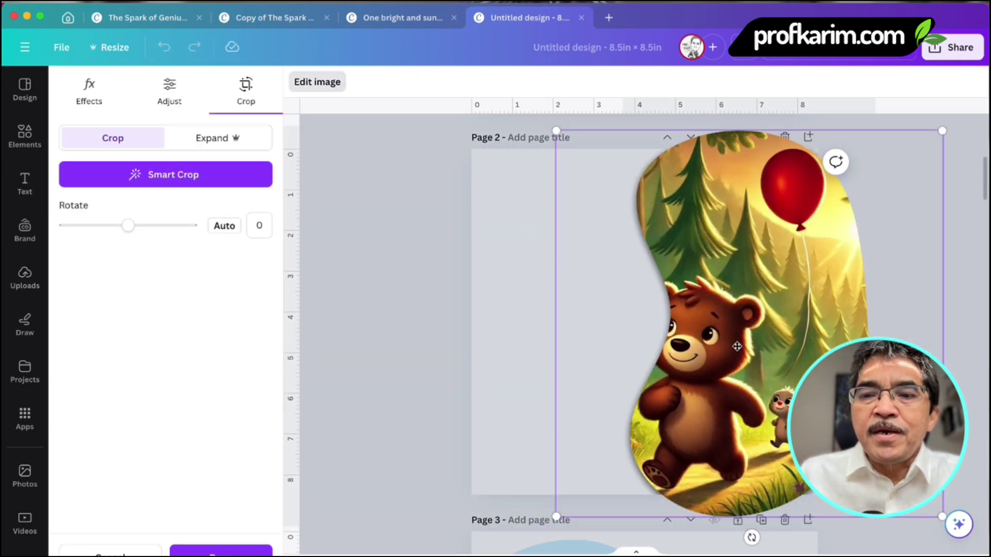
left_click_drag(768, 325, 799, 328)
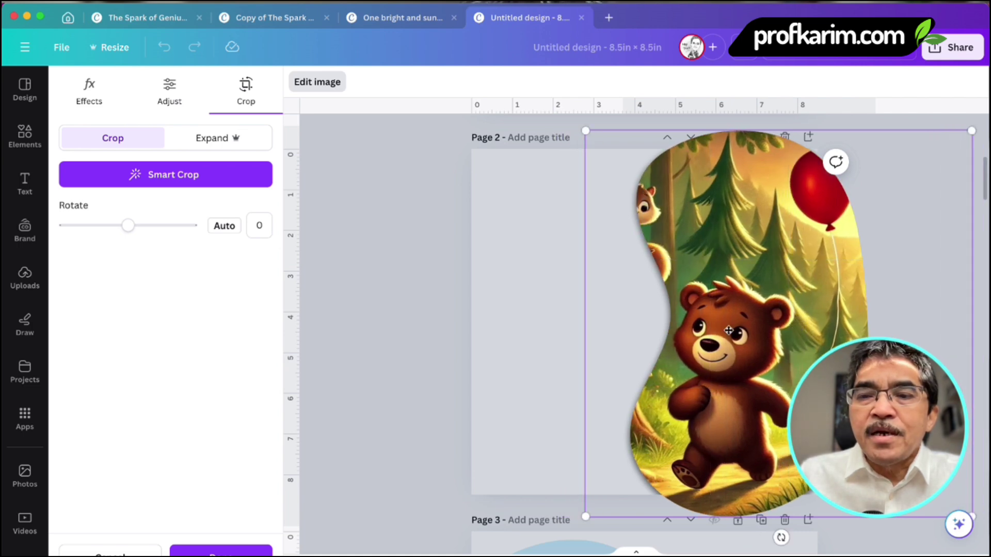
left_click(628, 347)
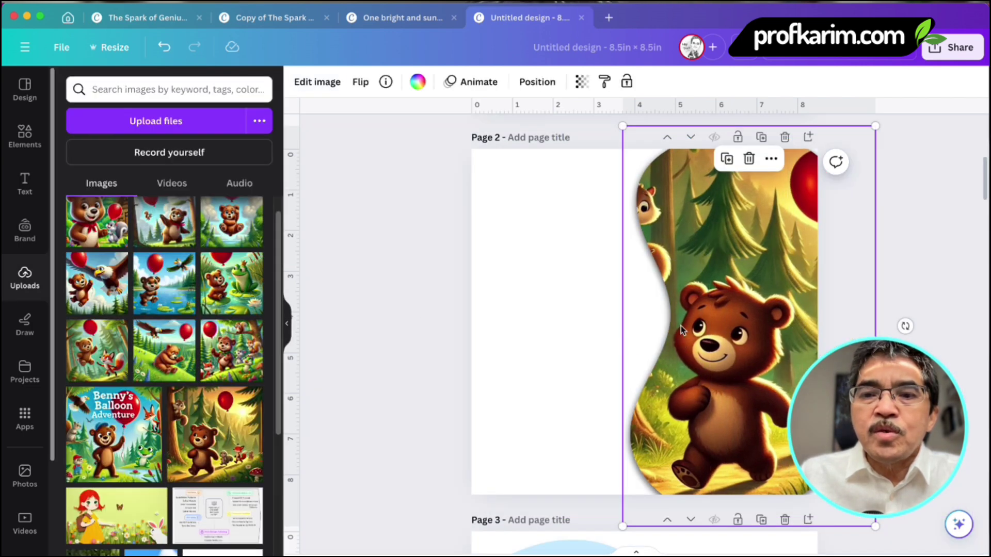
Enlarge page 2's picture frame to about 6.8 in wide and reposition the bear slightly lower and left inside it
left_click_drag(617, 123, 568, 102)
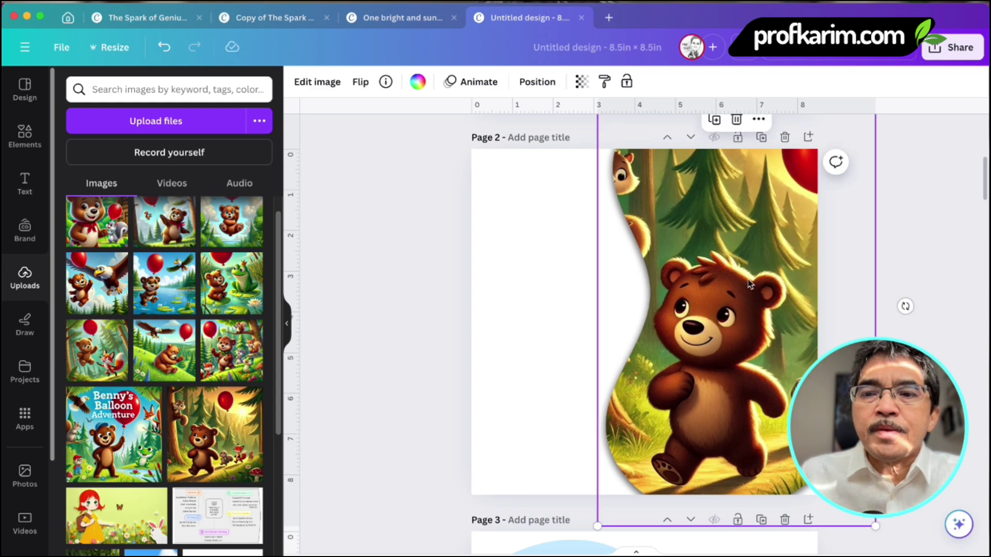
double_click(748, 269)
left_click_drag(748, 269, 727, 315)
left_click(393, 336)
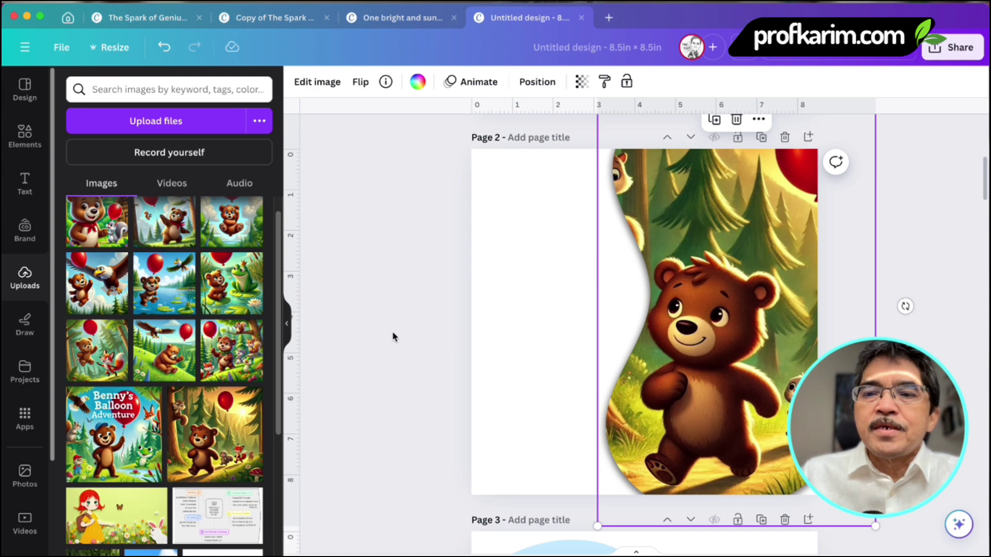
Fill page 3's blob frame with the image of the bear and his forest friends and shift the picture right inside it
scroll(649, 403, "down", 10)
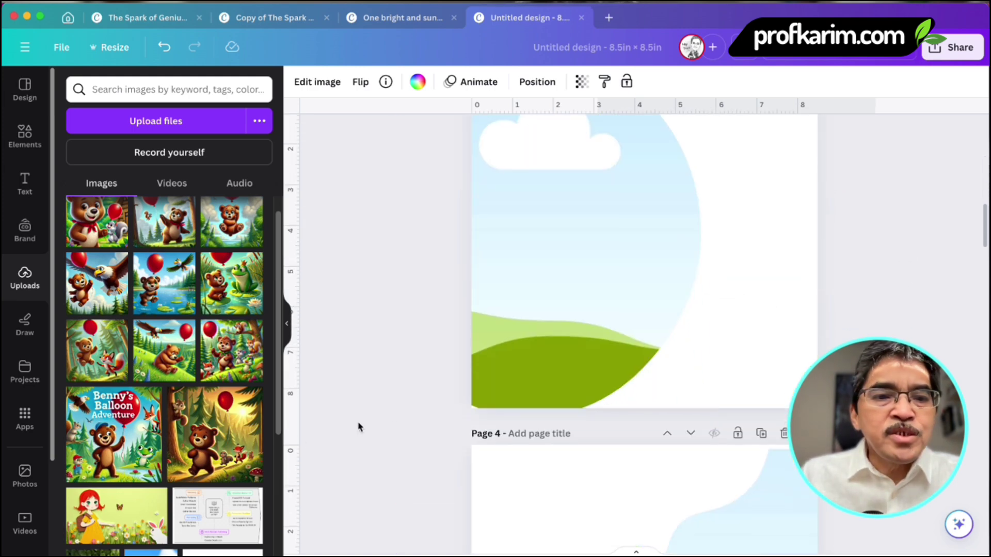
left_click_drag(243, 356, 512, 301)
double_click(585, 274)
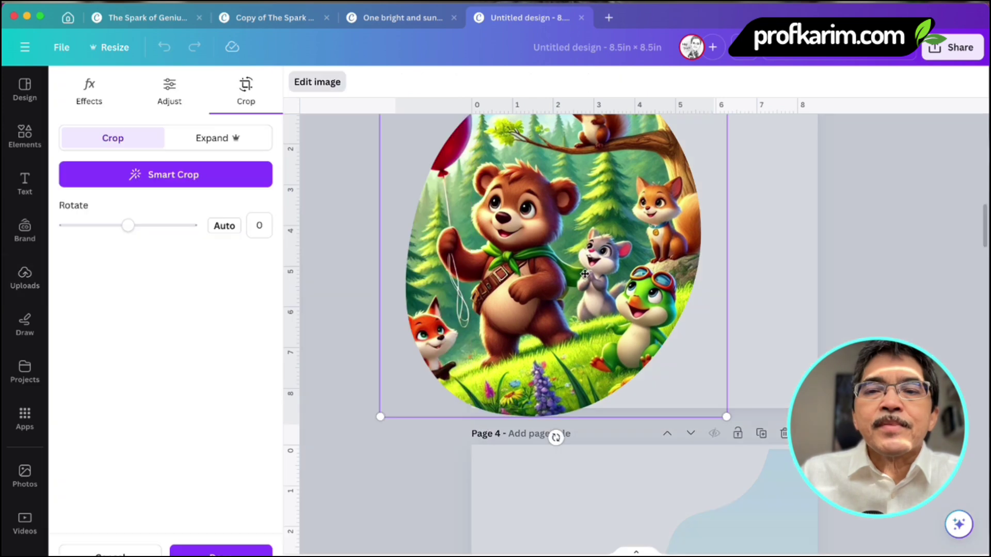
left_click_drag(598, 259, 634, 274)
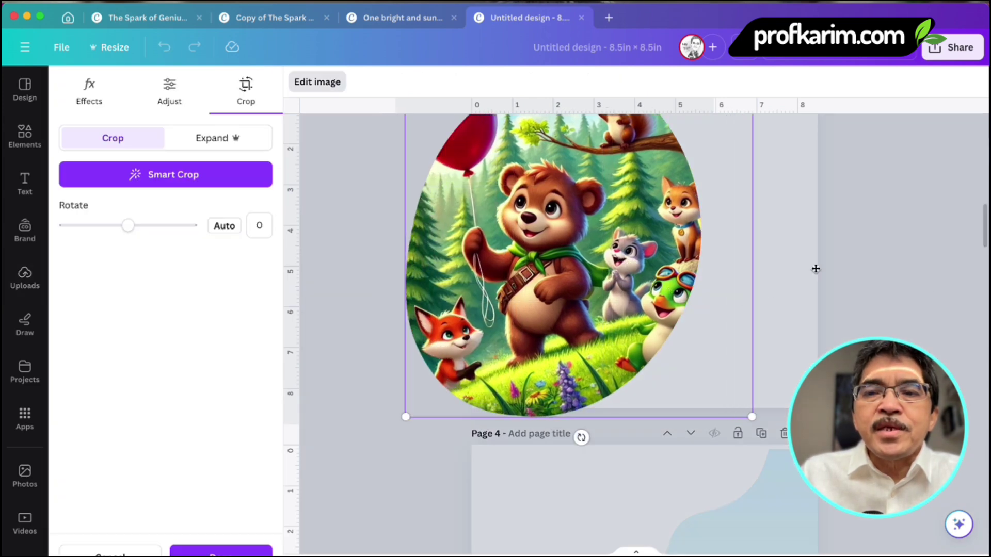
left_click(927, 280)
Move page 3's picture frame to run off the page's right and bottom edges, narrowed to about 7.6 in wide
left_click_drag(592, 225, 777, 252)
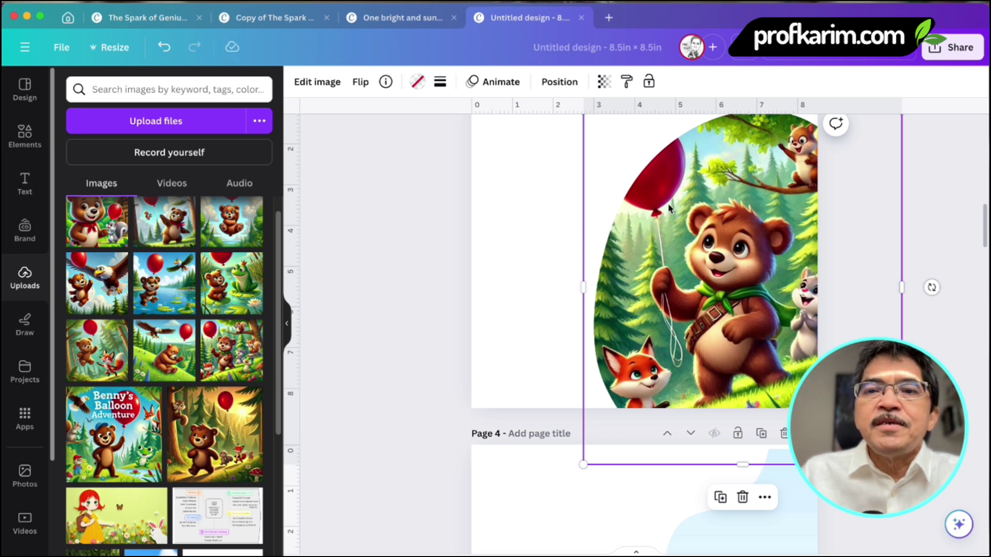
left_click_drag(581, 281, 592, 281)
left_click_drag(757, 276, 737, 277)
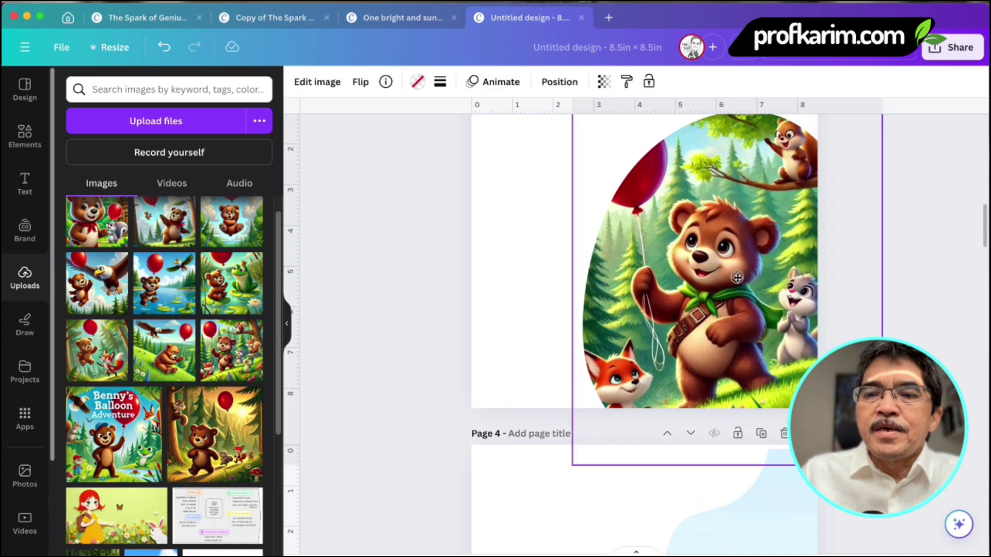
left_click(946, 289)
Fill page 4's blob frame with the sitting bear image, adjust its crop, and move the frame off the page's left edge
scroll(949, 273, "down", 7)
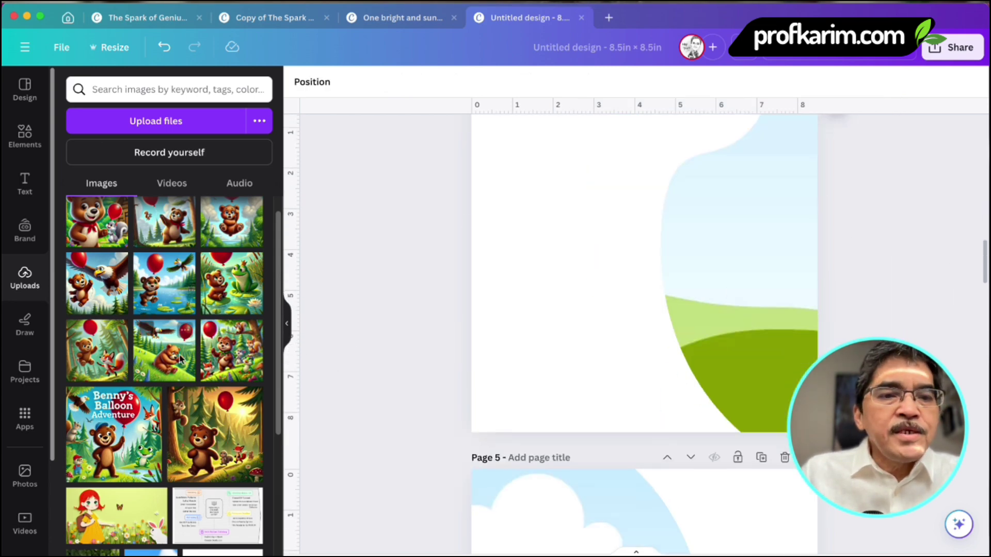
left_click_drag(147, 335, 645, 270)
double_click(803, 246)
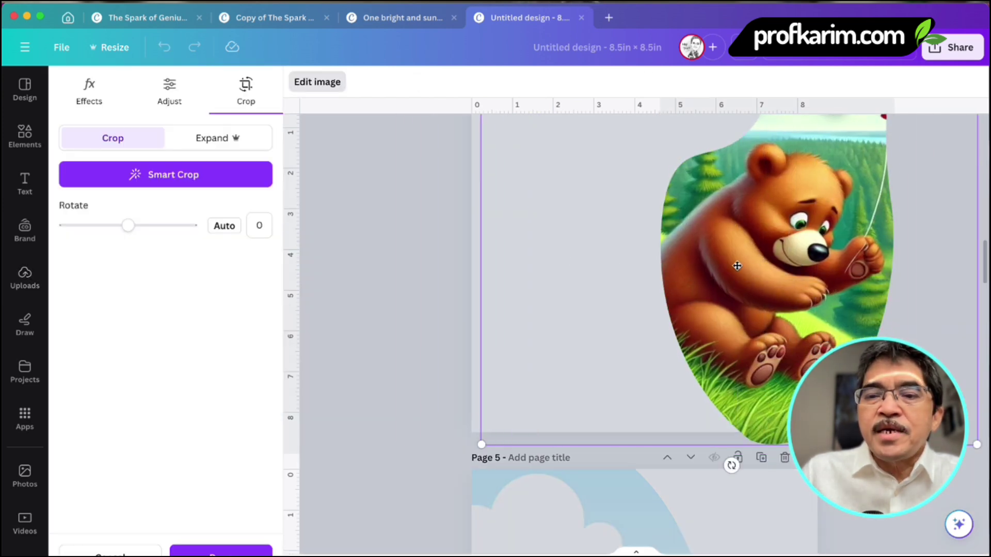
left_click_drag(736, 265, 476, 289)
left_click(450, 280)
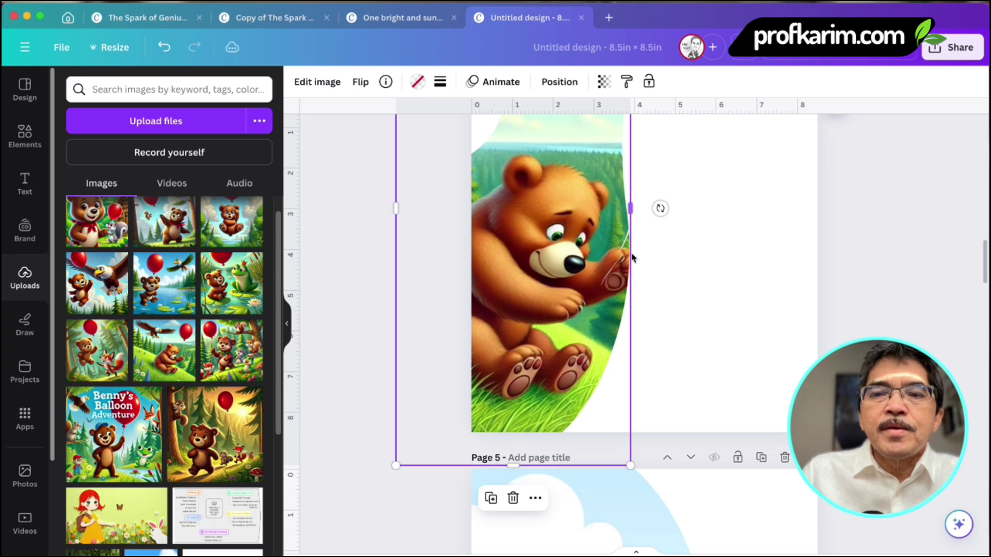
Enlarge page 4's picture frame to about 8.9 in wide and position it running off the page's left and bottom edges
left_click_drag(630, 208, 728, 222)
left_click_drag(654, 234, 634, 279)
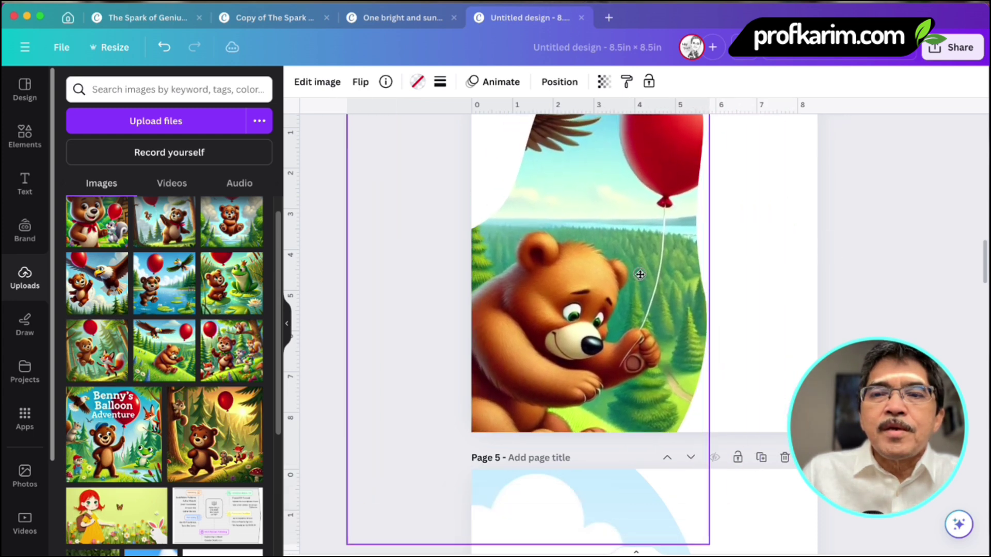
left_click(885, 263)
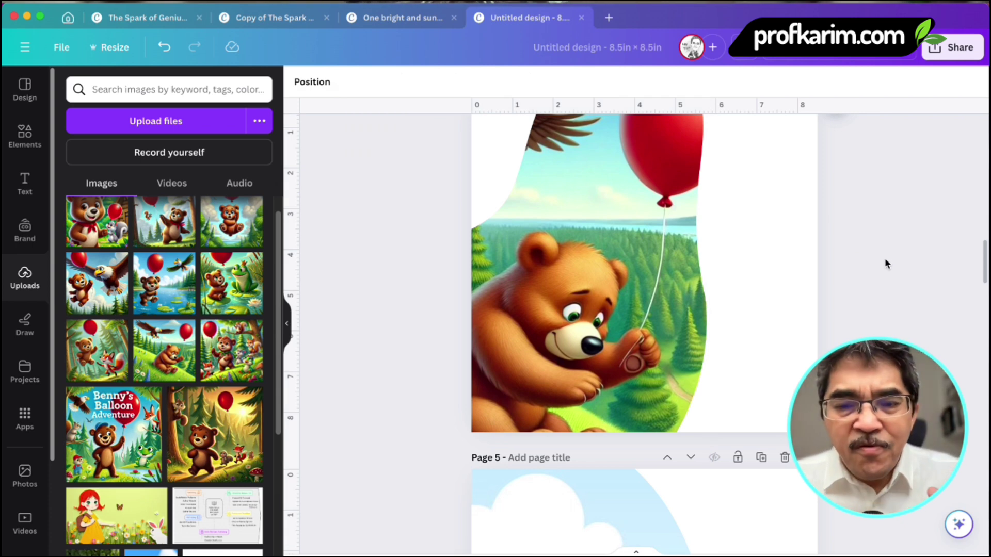
left_click(599, 253)
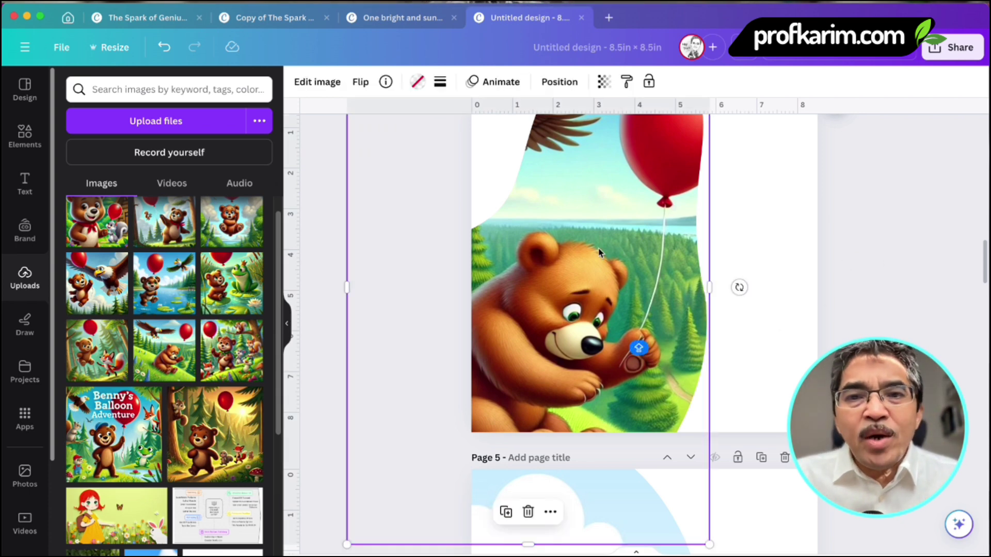
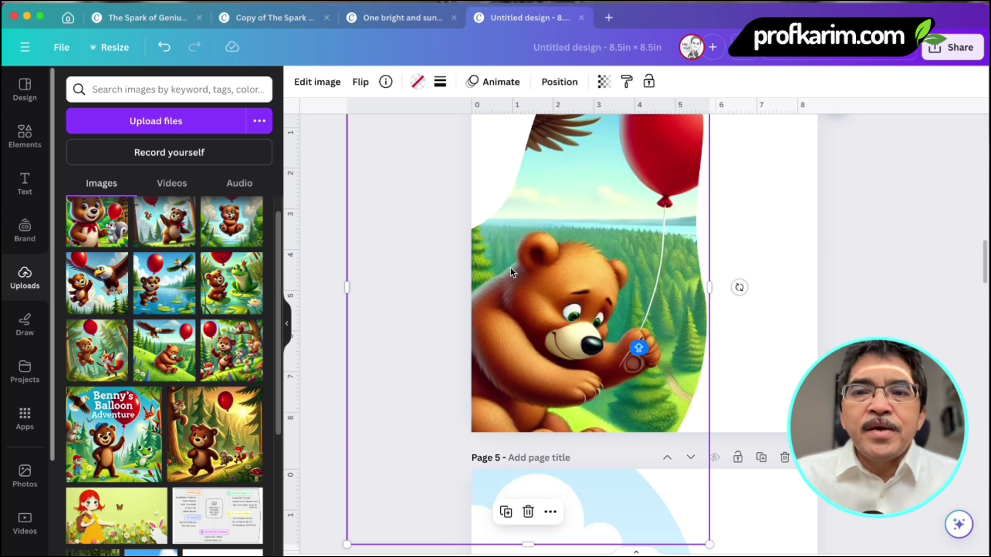
Review the page layouts from the cover through page 4
left_click(912, 271)
scroll(795, 286, "up", 5)
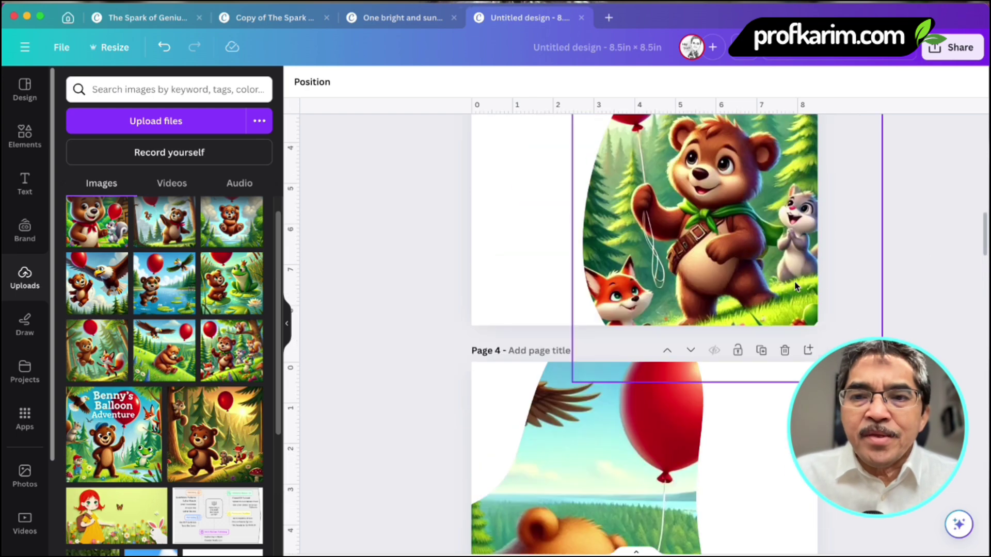
scroll(940, 292, "up", 10)
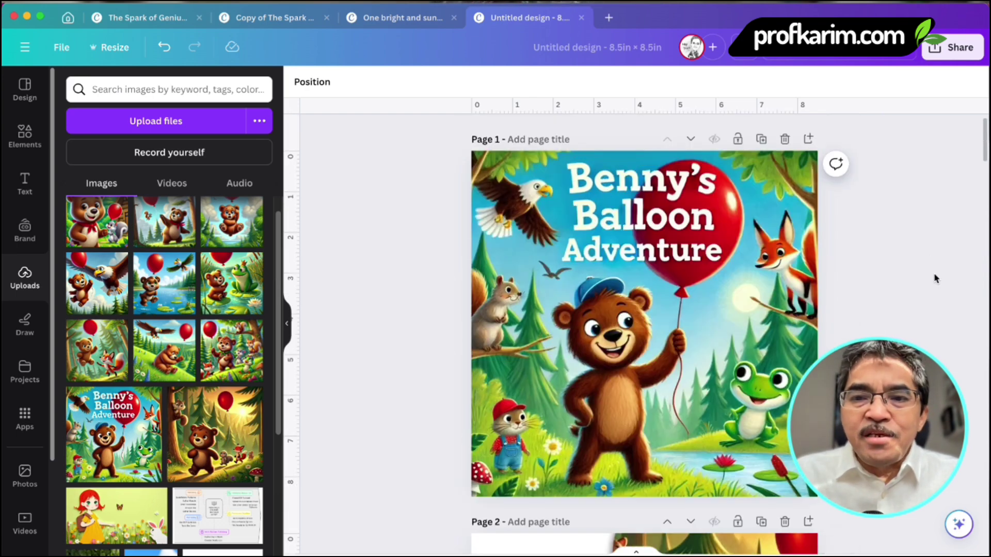
scroll(936, 279, "down", 8)
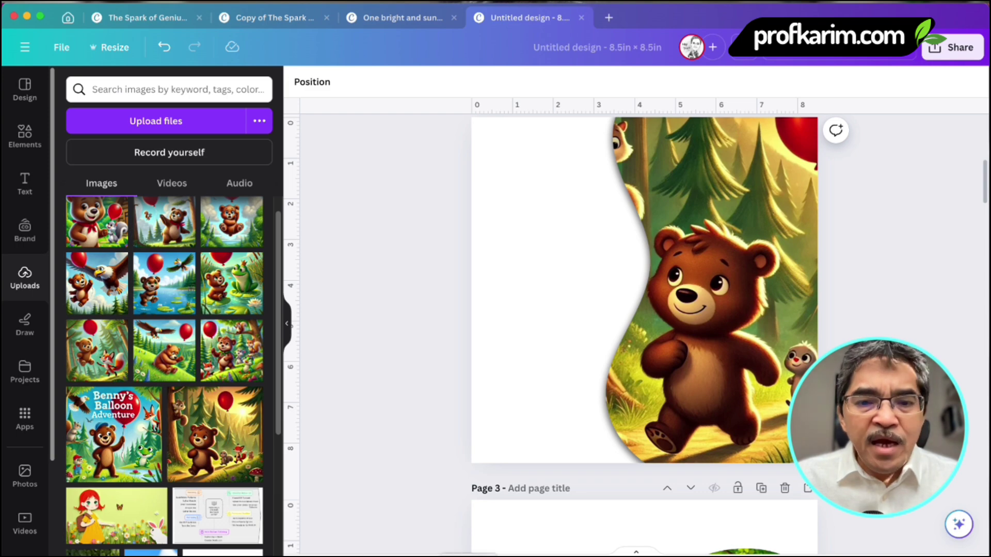
scroll(677, 400, "up", 5)
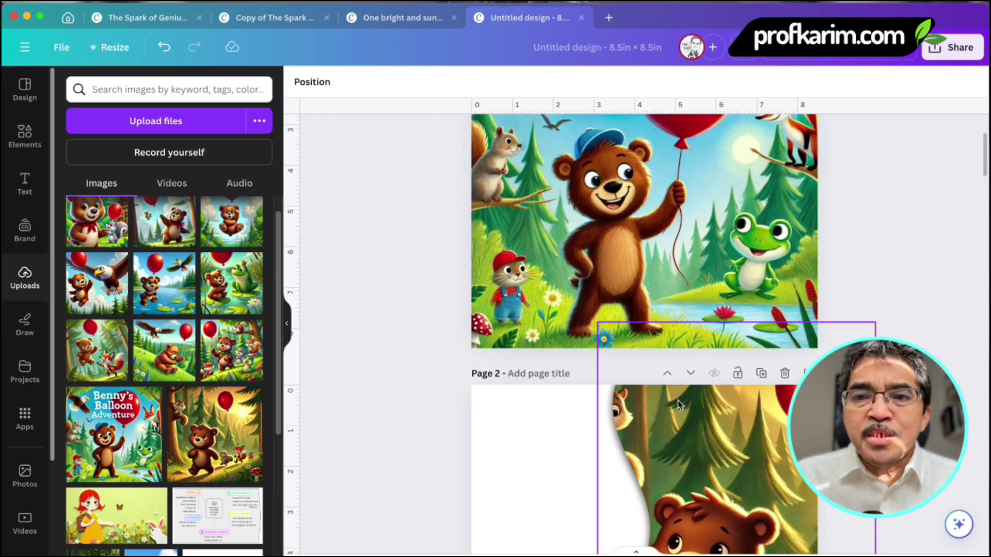
scroll(677, 401, "down", 2)
scroll(677, 401, "down", 4)
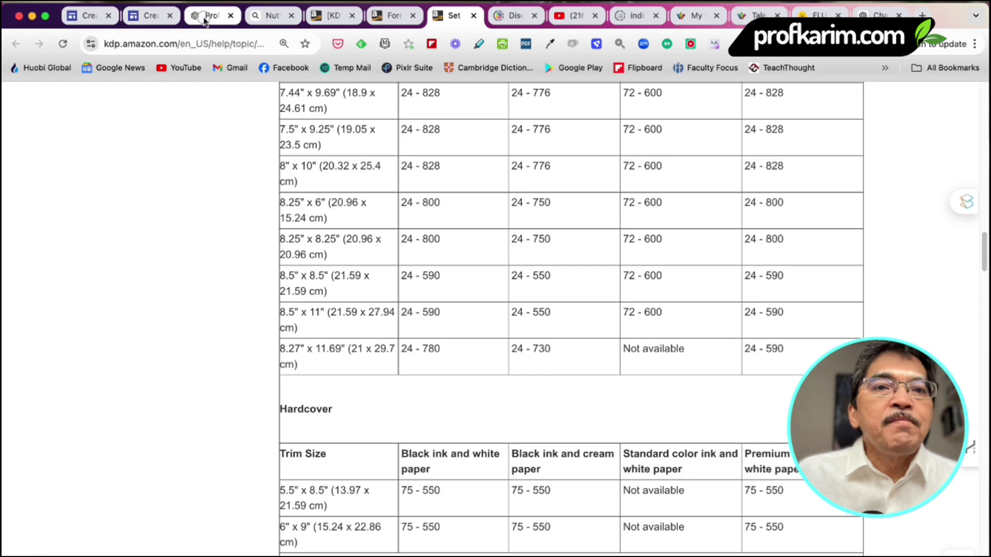
Switch to the ProfK Cerita Kanak-Kanak chat in ChatGPT and copy the story paragraph for Page 1
left_click(205, 17)
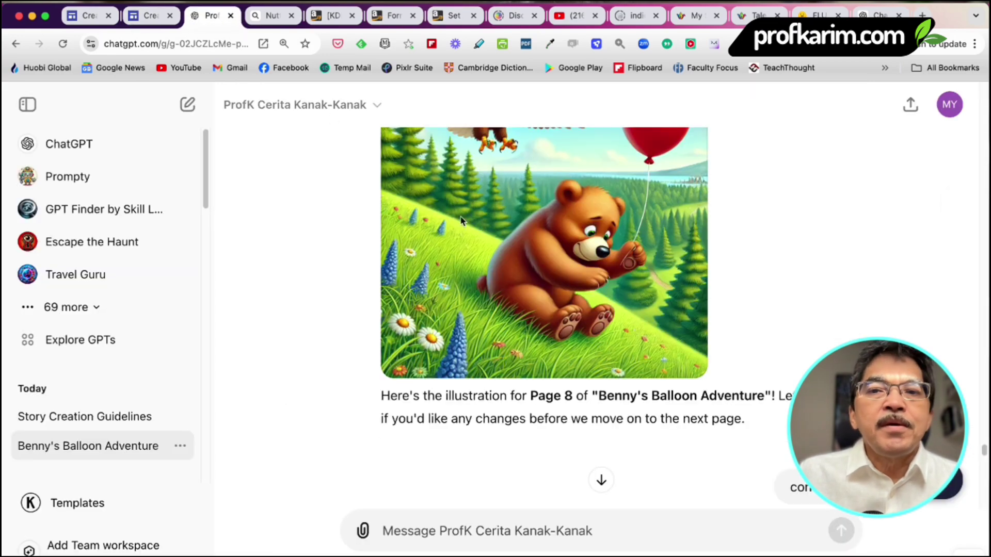
scroll(627, 310, "up", 20)
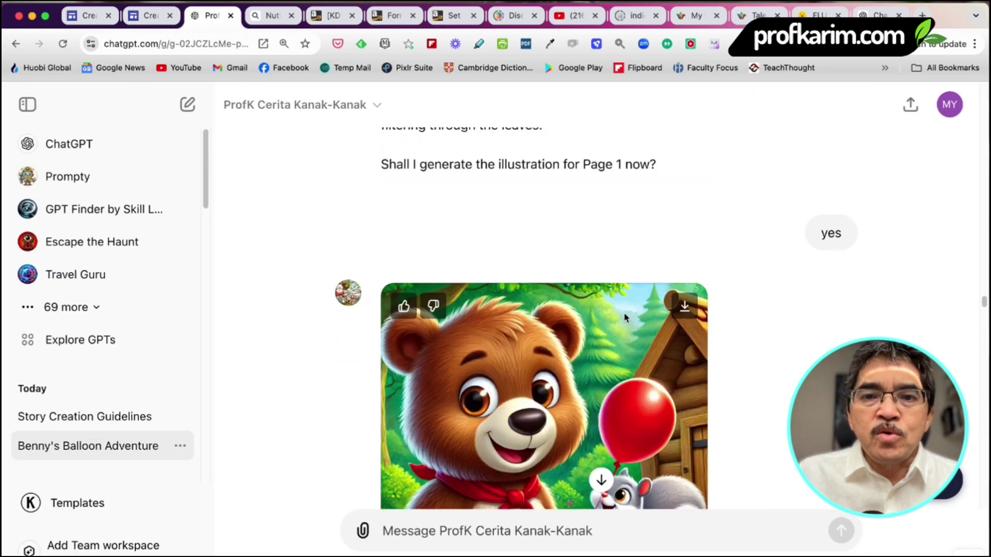
scroll(624, 317, "down", 20)
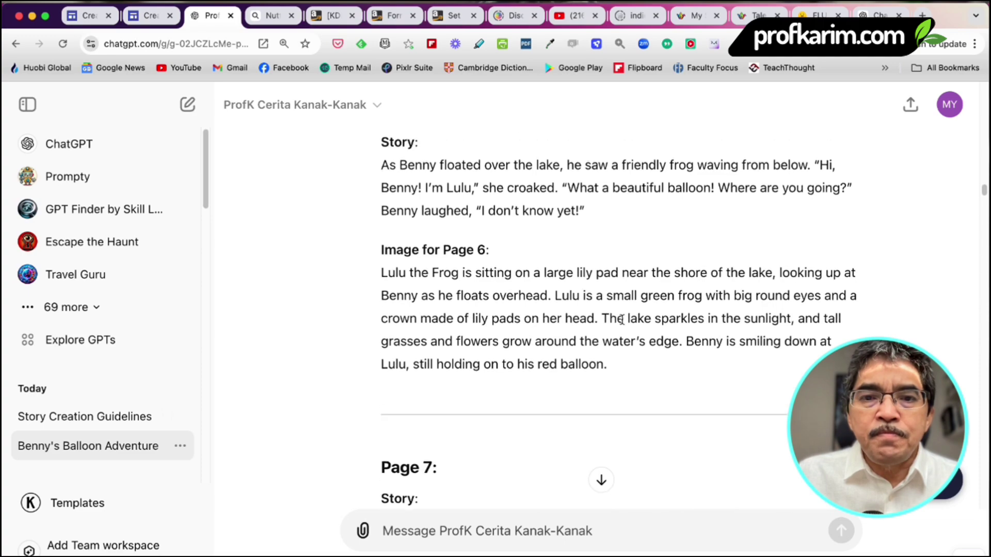
scroll(622, 320, "up", 15)
scroll(622, 323, "down", 5)
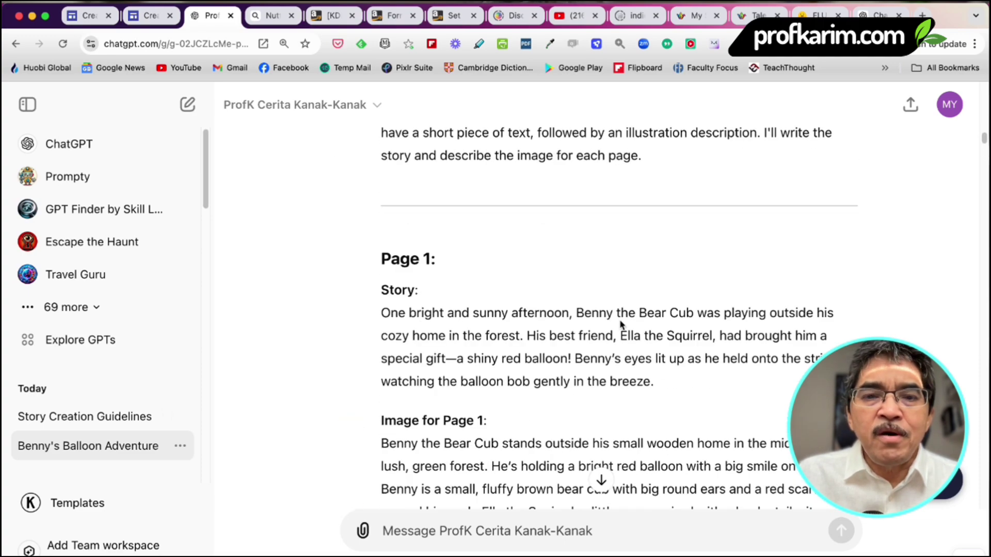
scroll(621, 323, "down", 5)
scroll(568, 309, "up", 2)
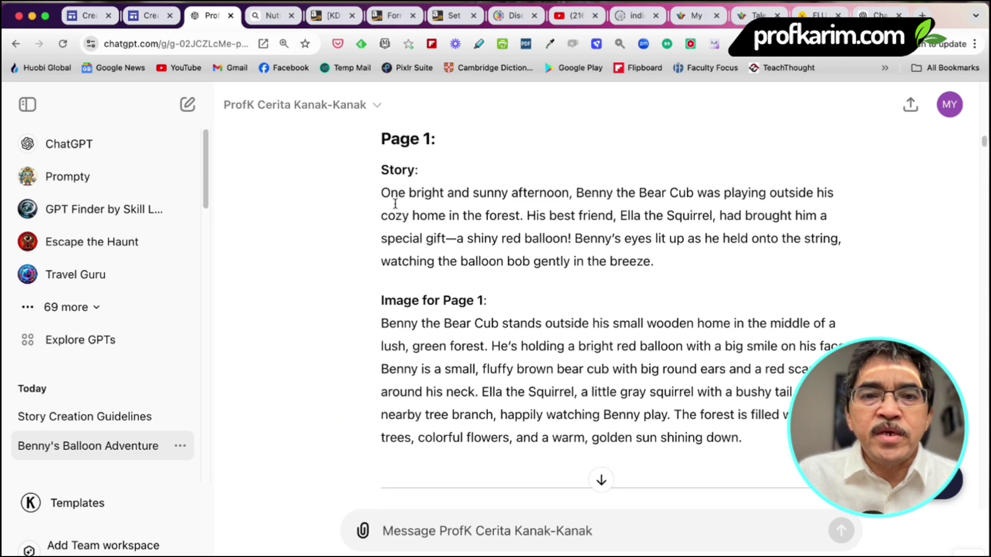
left_click_drag(394, 195, 676, 268)
key("super+c")
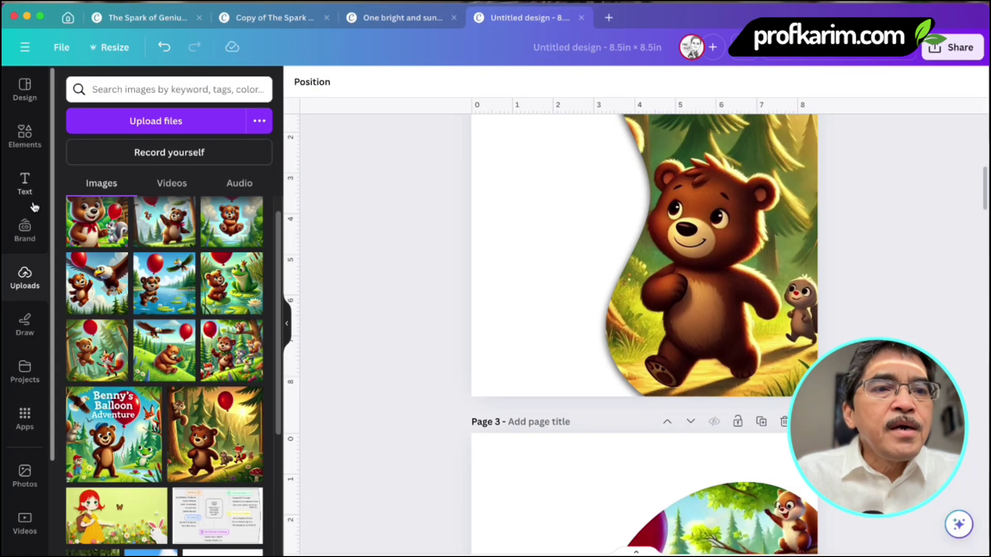
Switch to Canva and add a heading text box on page 2 containing the copied story paragraph
left_click(28, 182)
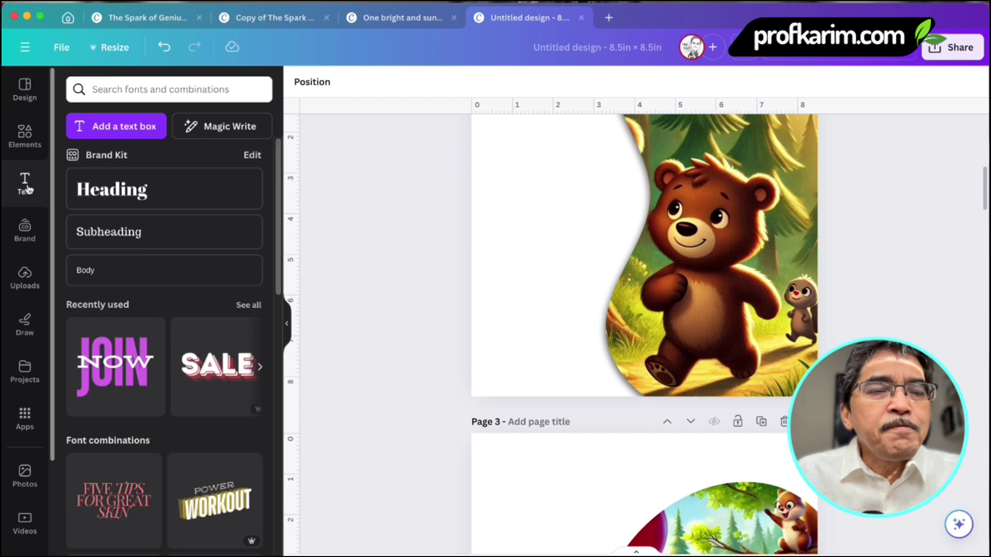
left_click(122, 198)
key("super+v")
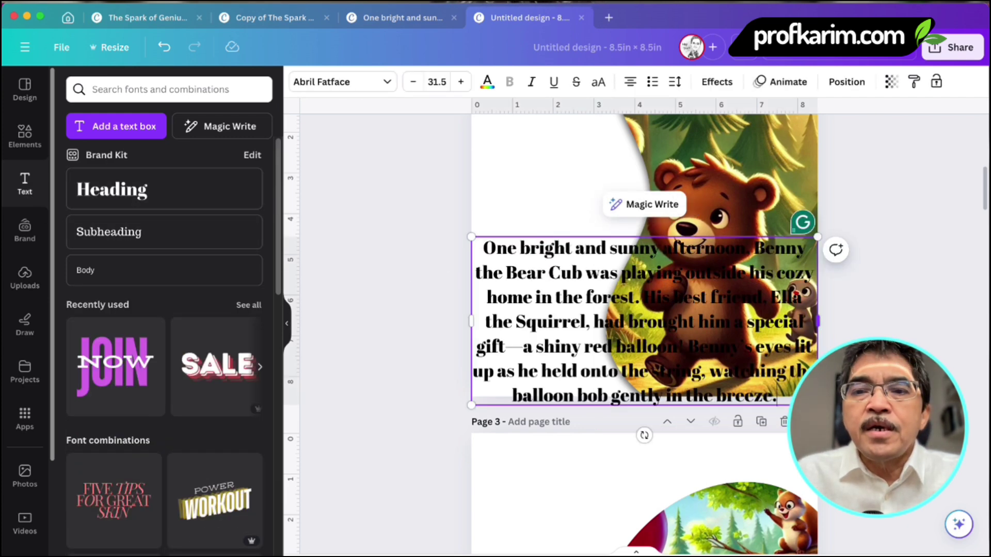
Set page 2's story text to size 18, narrow its box to about 3 in, and place it in the white area beside the picture
left_click_drag(567, 301, 567, 214)
left_click_drag(819, 236, 718, 238)
left_click(443, 83)
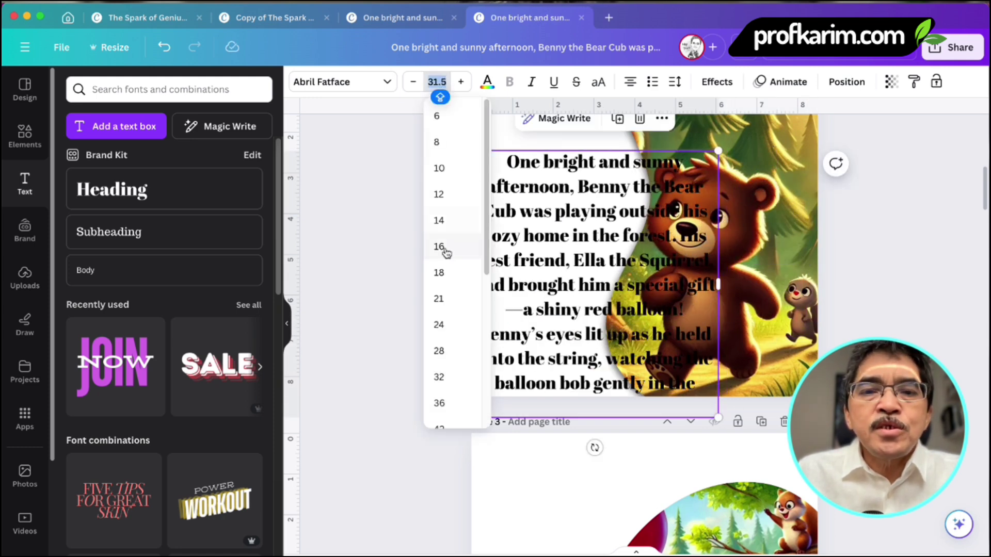
left_click(443, 270)
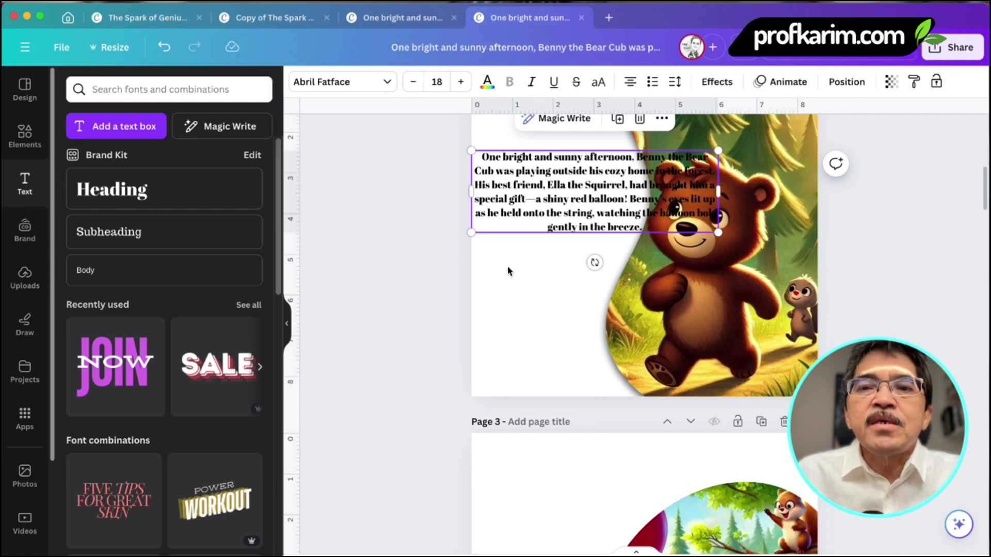
left_click_drag(726, 196, 602, 217)
left_click_drag(544, 205, 554, 196)
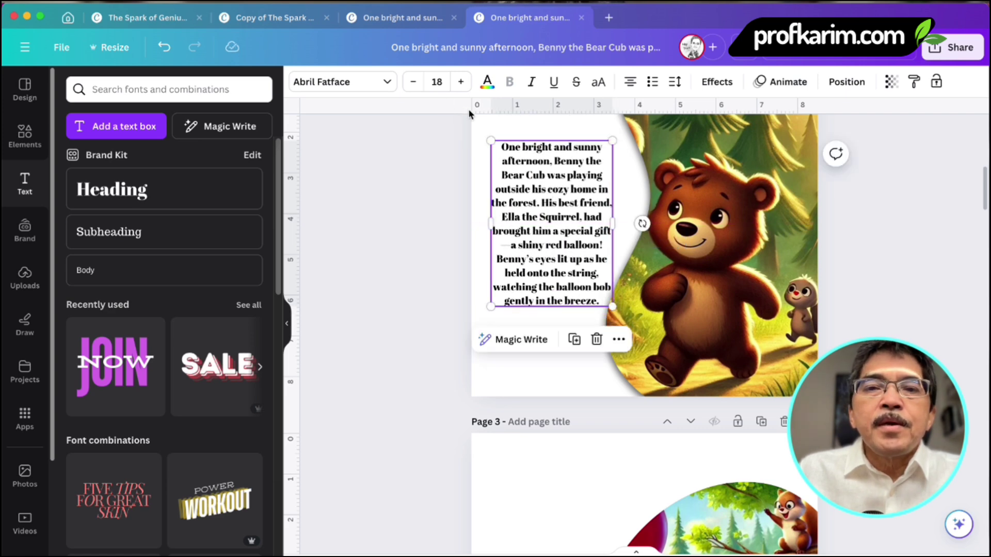
Change page 2's story text to the Poppins font and narrow its box to about 2.8 in, clear of the picture
left_click(354, 84)
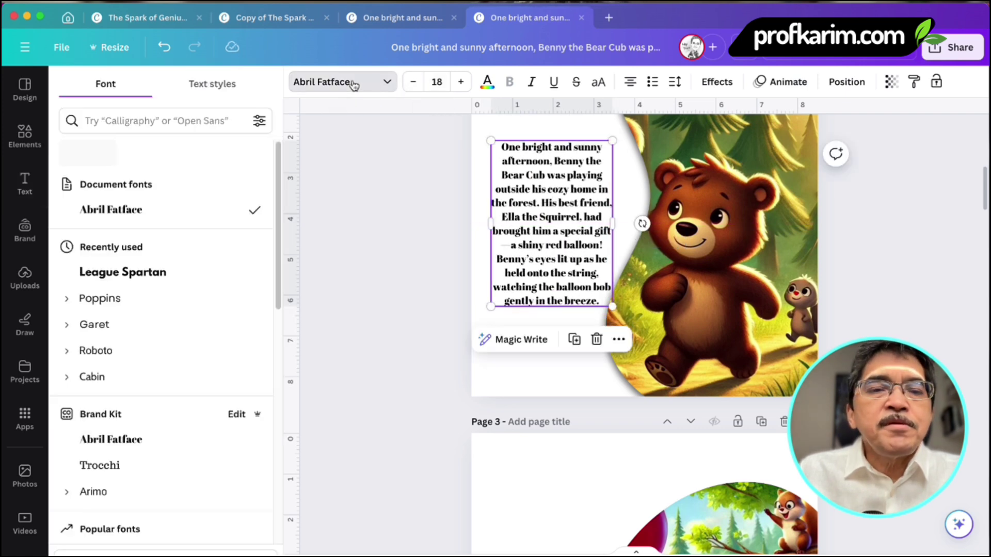
left_click(101, 298)
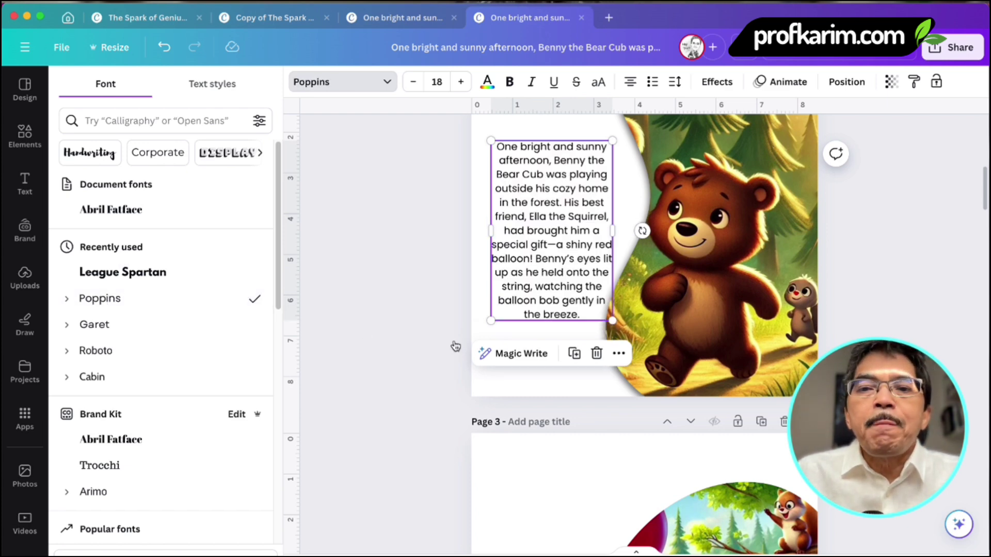
left_click_drag(563, 287, 553, 290)
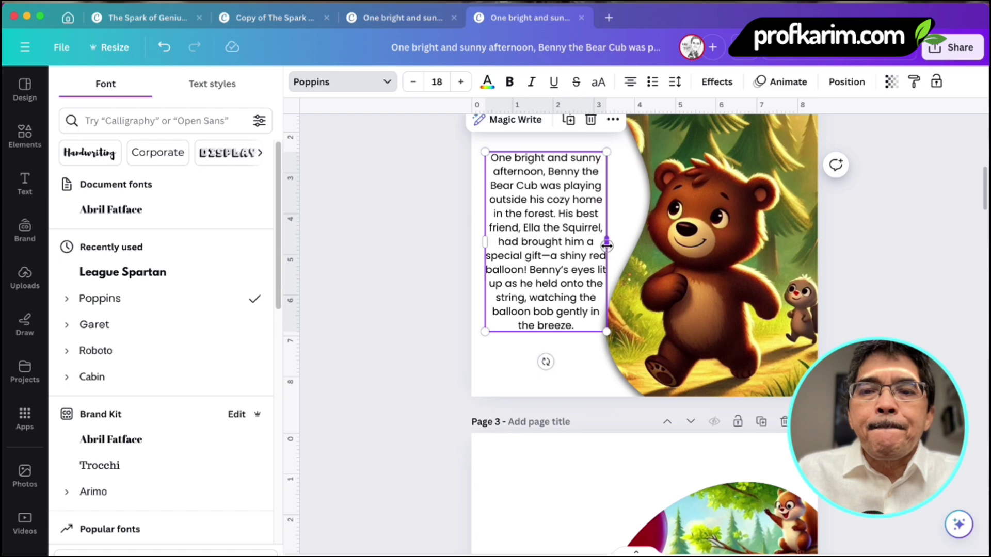
left_click_drag(606, 246, 543, 250)
left_click(403, 261)
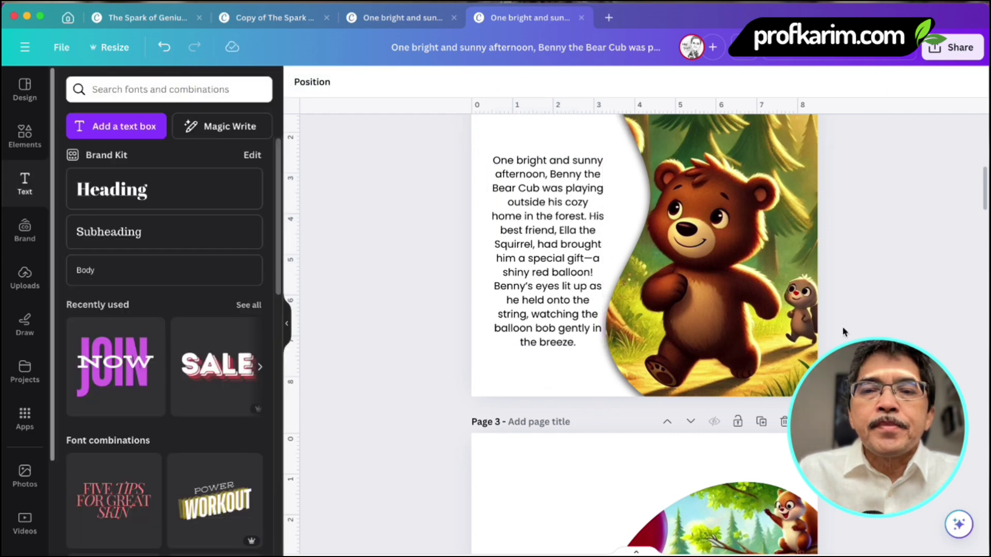
Move page 2's story text box slightly higher in the white area beside the bear picture
scroll(701, 287, "up", 2)
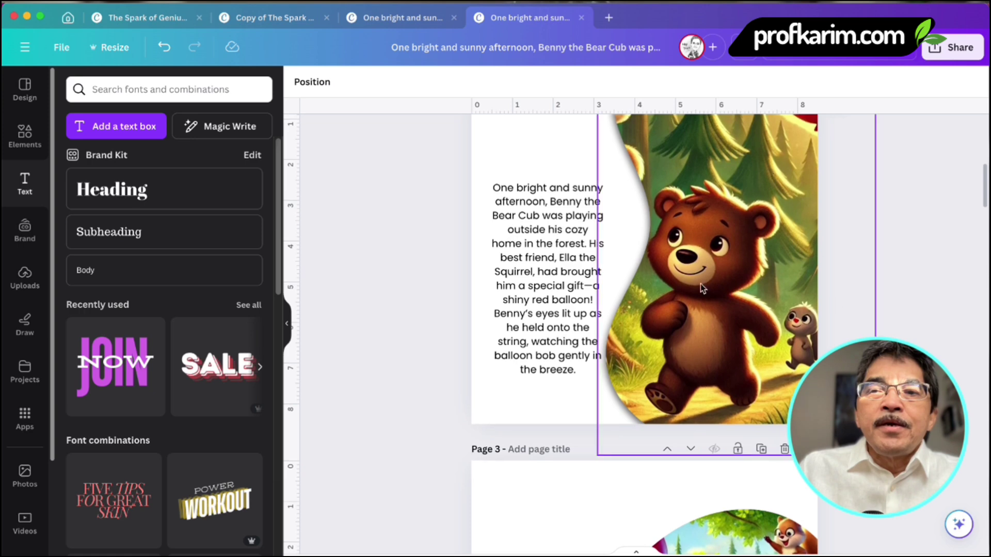
left_click(546, 306)
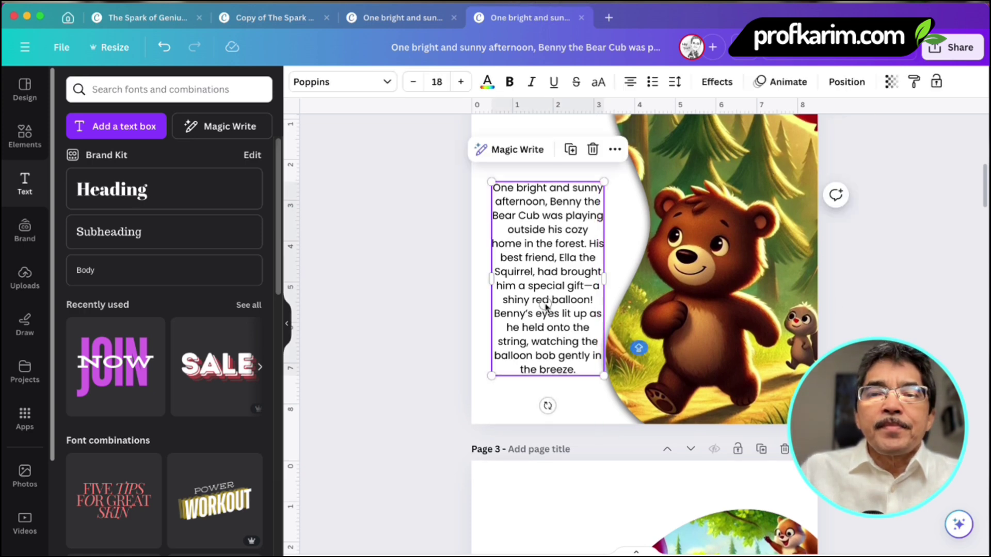
left_click_drag(545, 306, 519, 248)
left_click(416, 267)
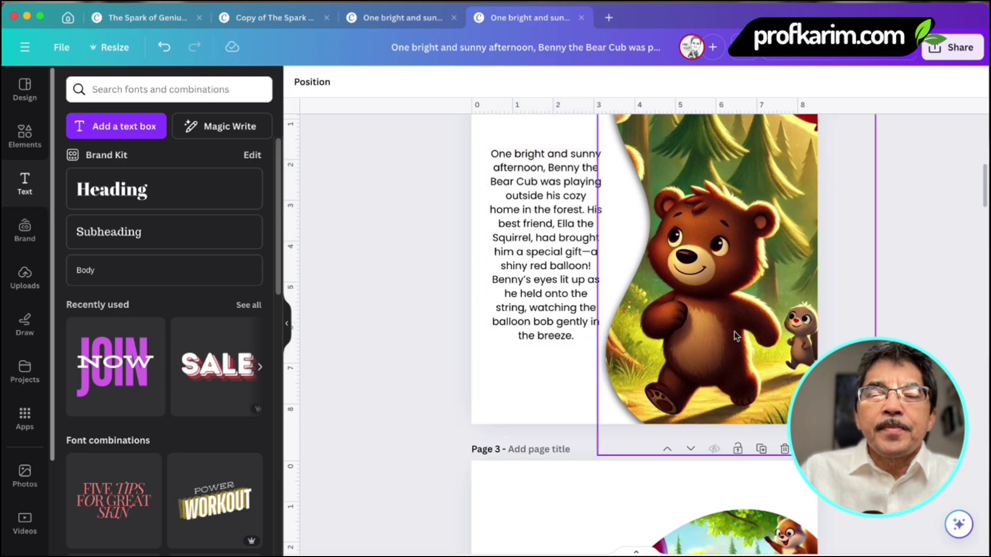
scroll(911, 283, "up", 2)
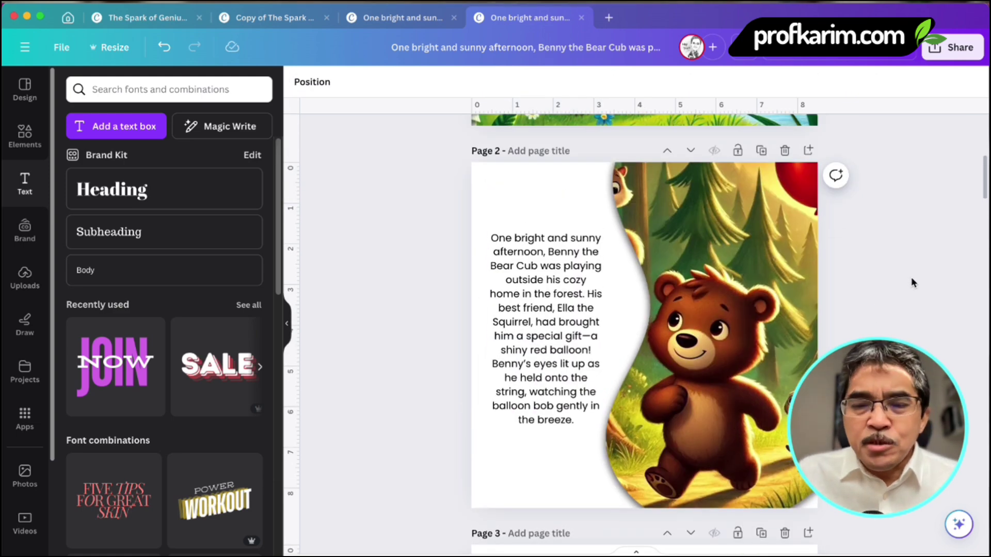
Select the Page 2 story paragraph in the ChatGPT conversation and return to the Canva design
scroll(911, 277, "down", 5)
scroll(911, 284, "down", 1)
left_click(747, 305)
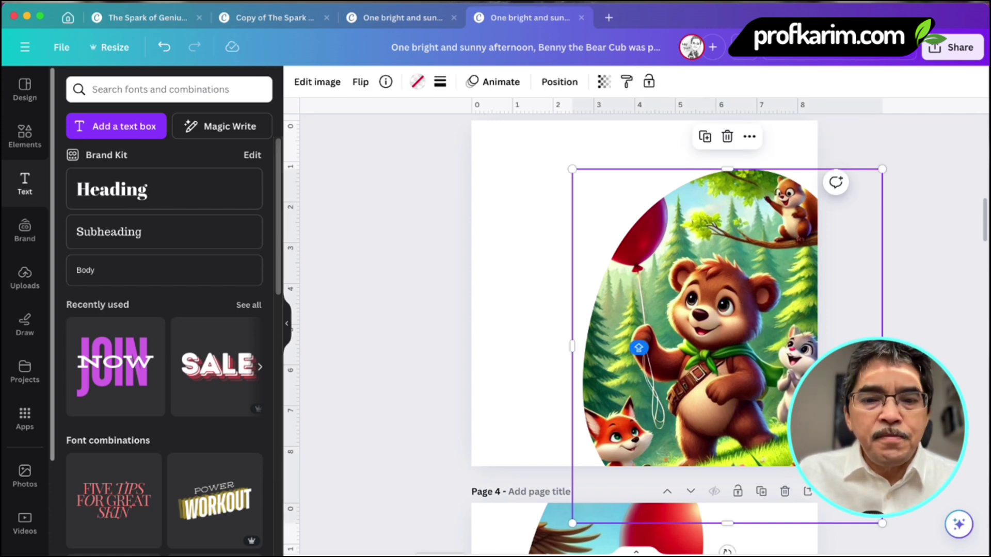
key("super+Tab")
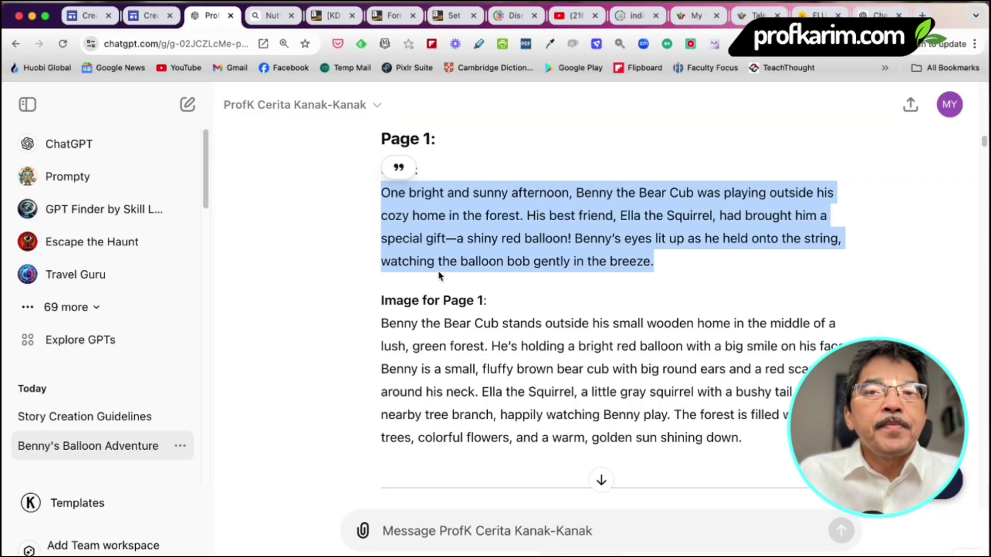
scroll(522, 342, "down", 6)
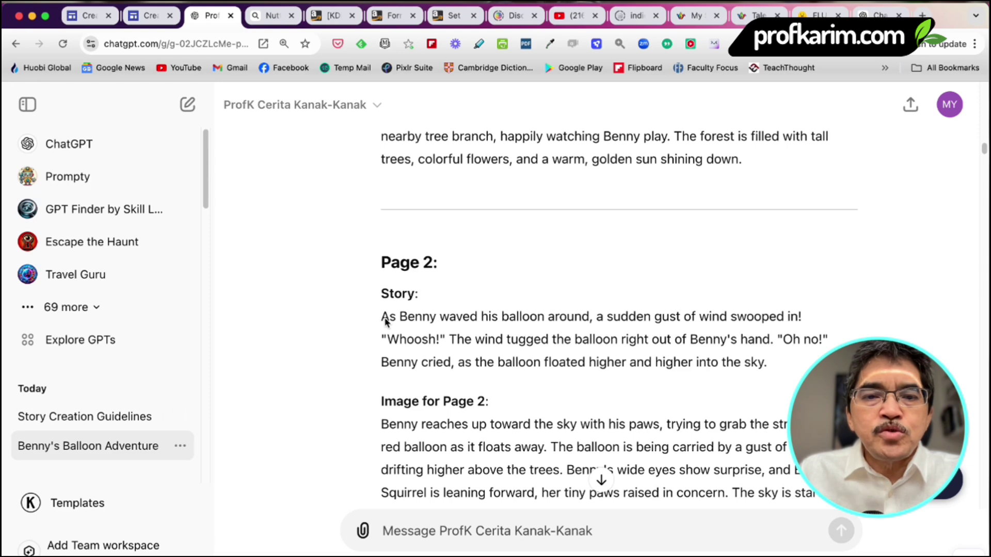
left_click_drag(431, 325, 781, 360)
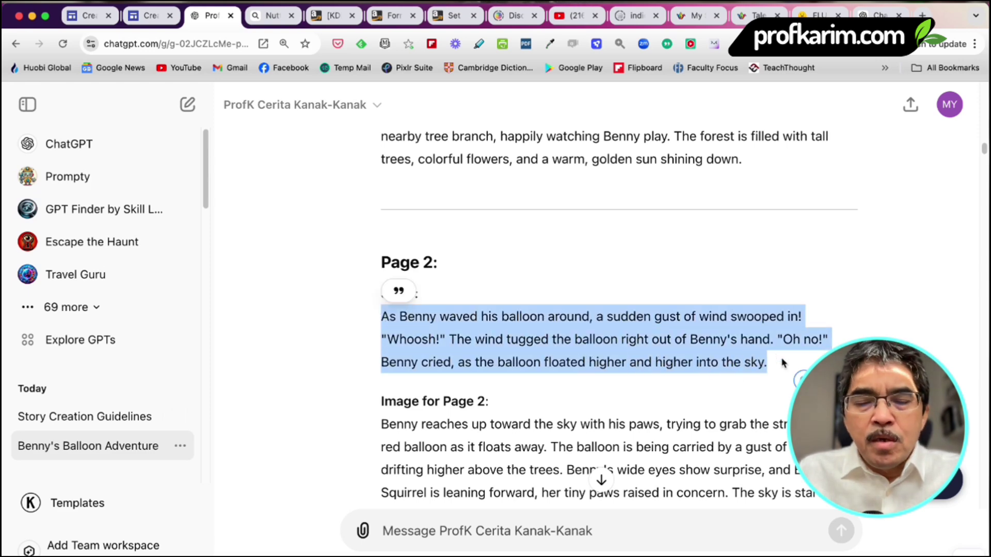
key("super+Tab")
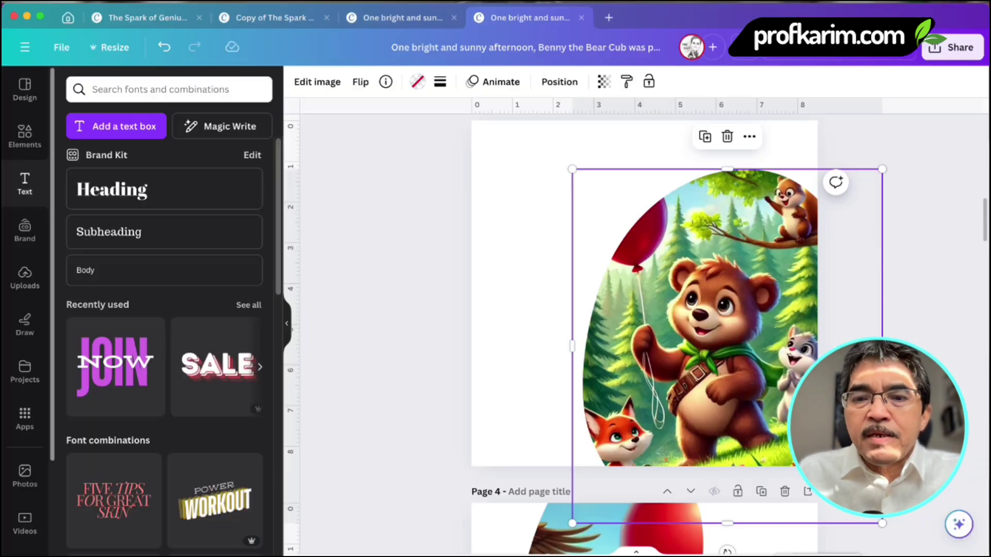
Copy page 2's story text box onto page 3 and position it in the page's upper-left white area beside the picture
scroll(568, 320, "up", 8)
left_click(580, 316)
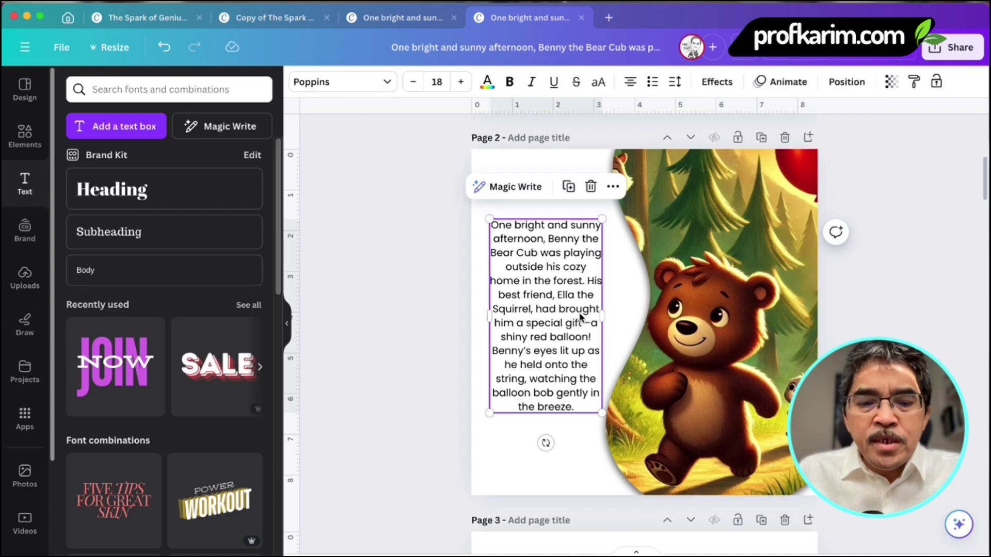
key("ctrl+c")
scroll(579, 318, "down", 6)
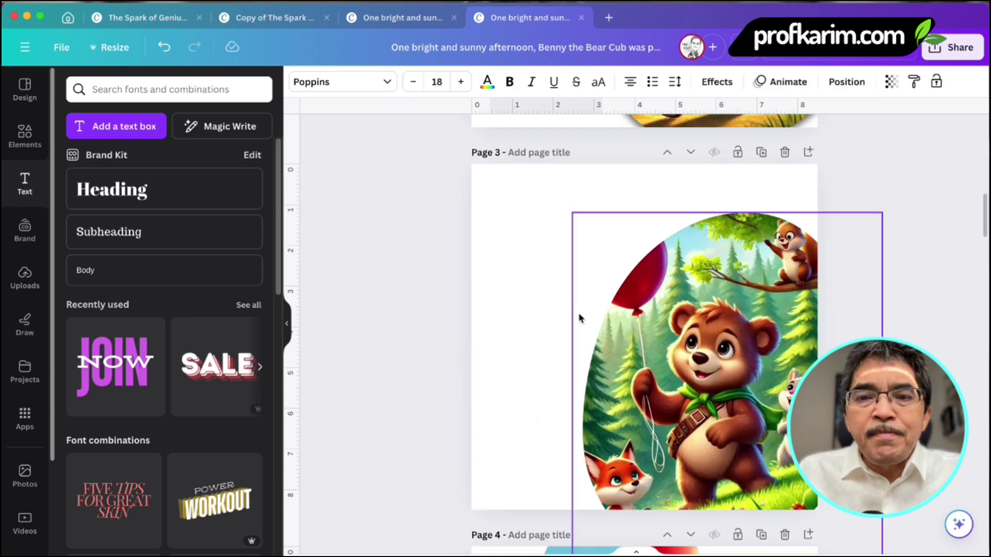
key("ctrl+v")
left_click_drag(548, 331, 542, 307)
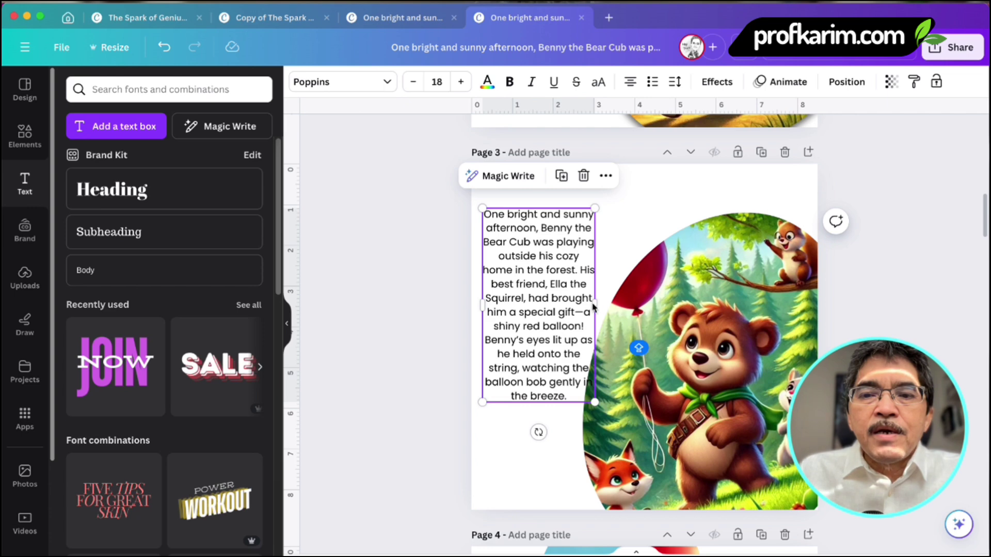
double_click(581, 302)
left_click(556, 300)
left_click(630, 250)
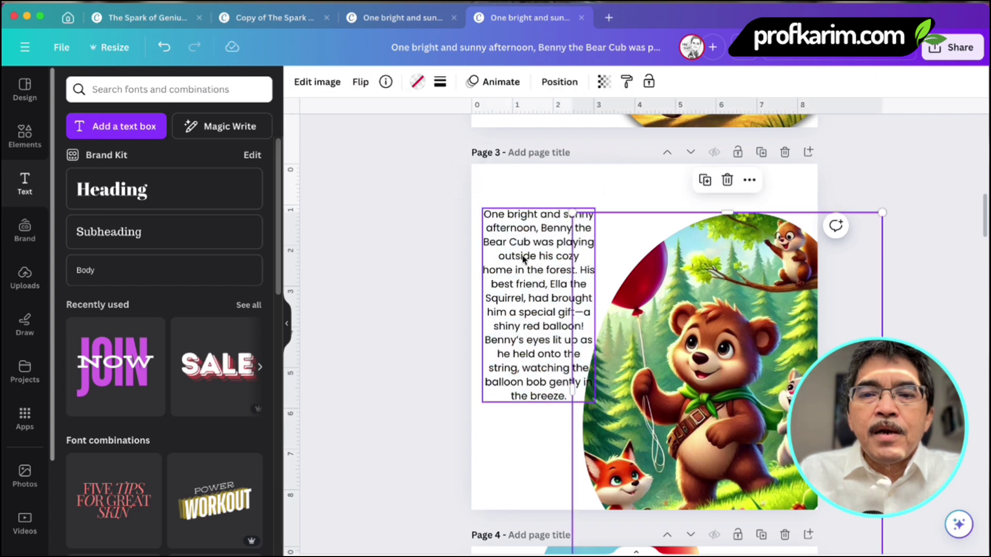
left_click_drag(526, 259, 534, 228)
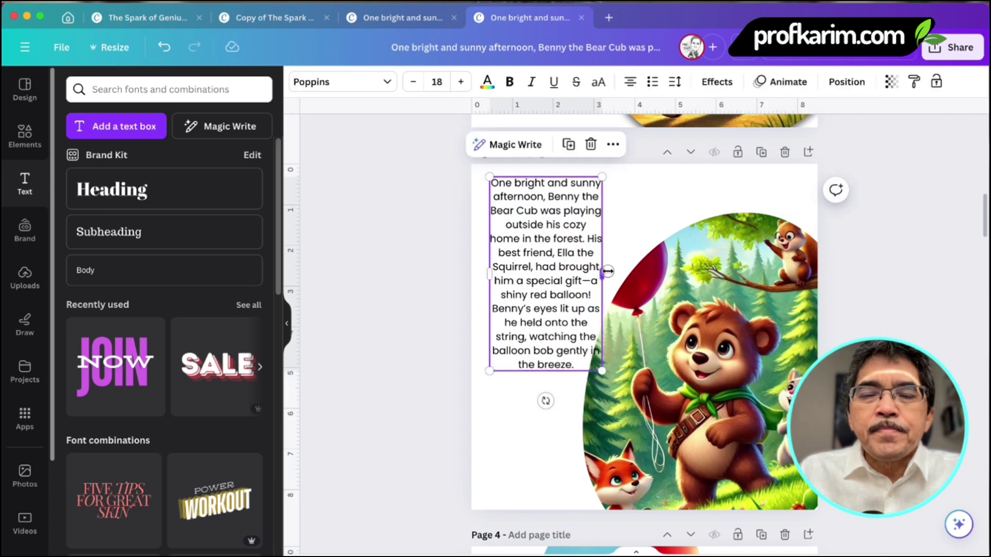
Replace the text in page 3's story box with the copied Page 2 paragraph about the wind taking Benny's balloon
left_click_drag(607, 271, 627, 266)
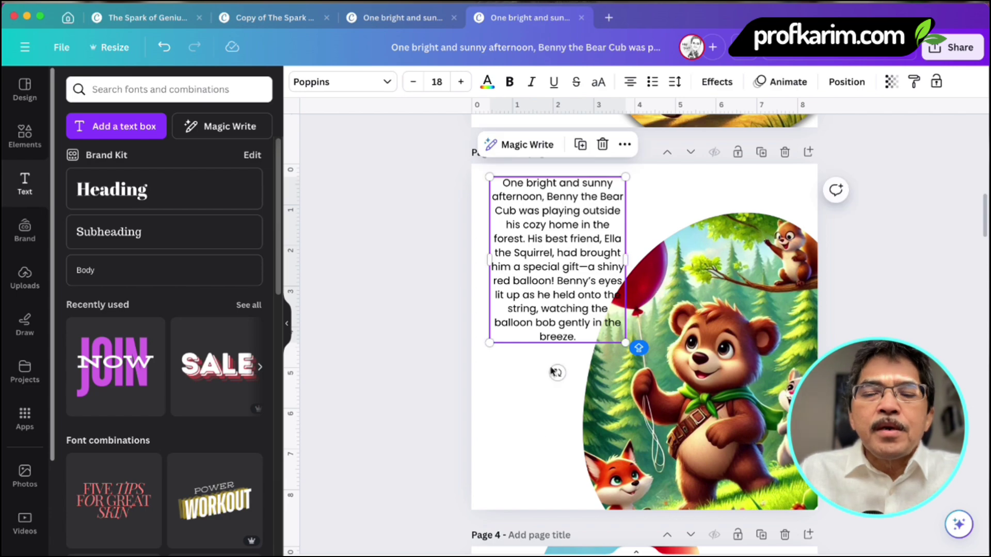
key("super+Tab")
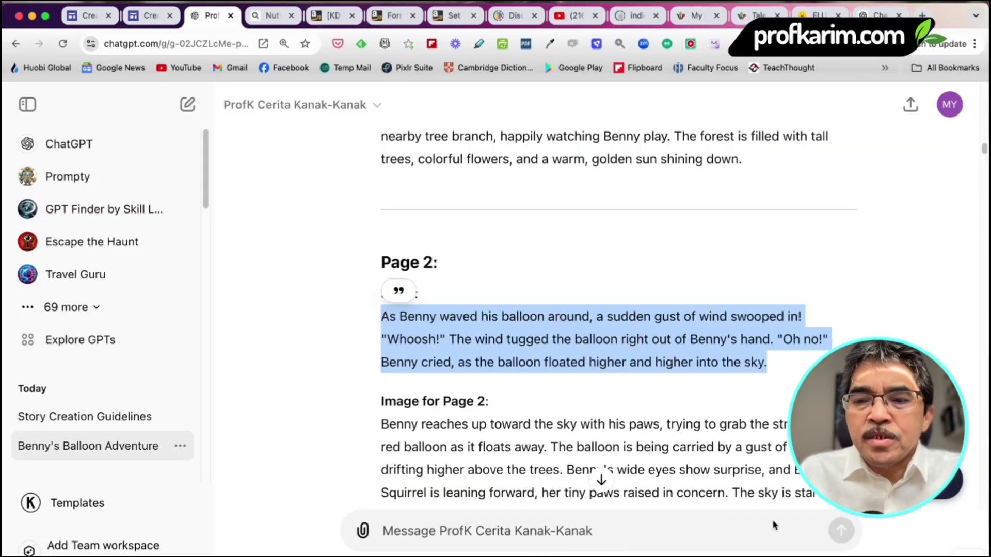
key("super+Tab")
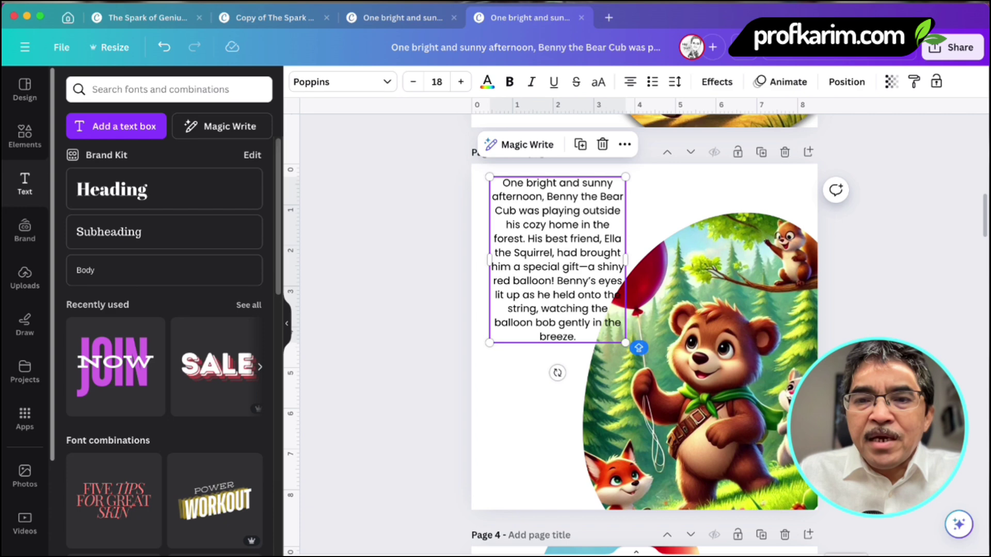
double_click(539, 262)
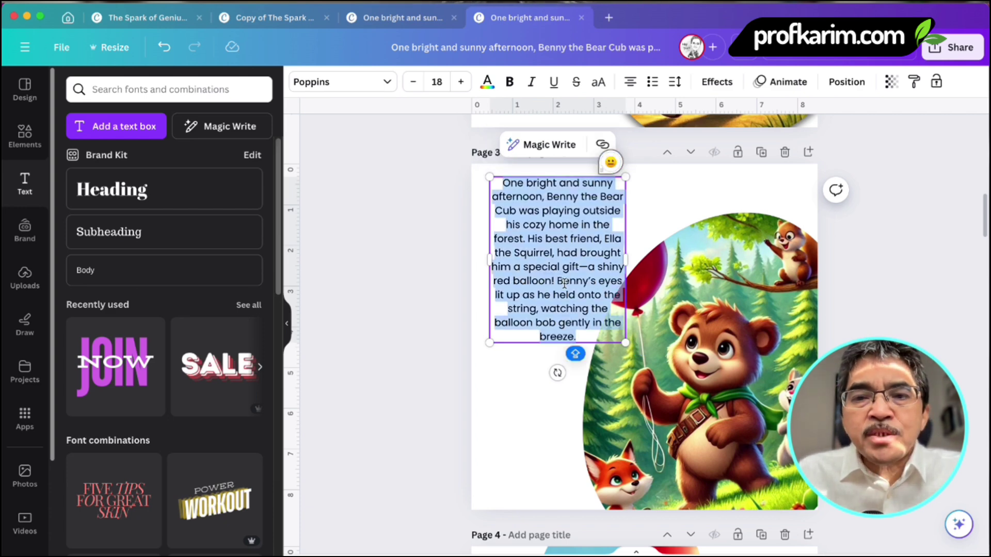
key("super+v")
key("Escape")
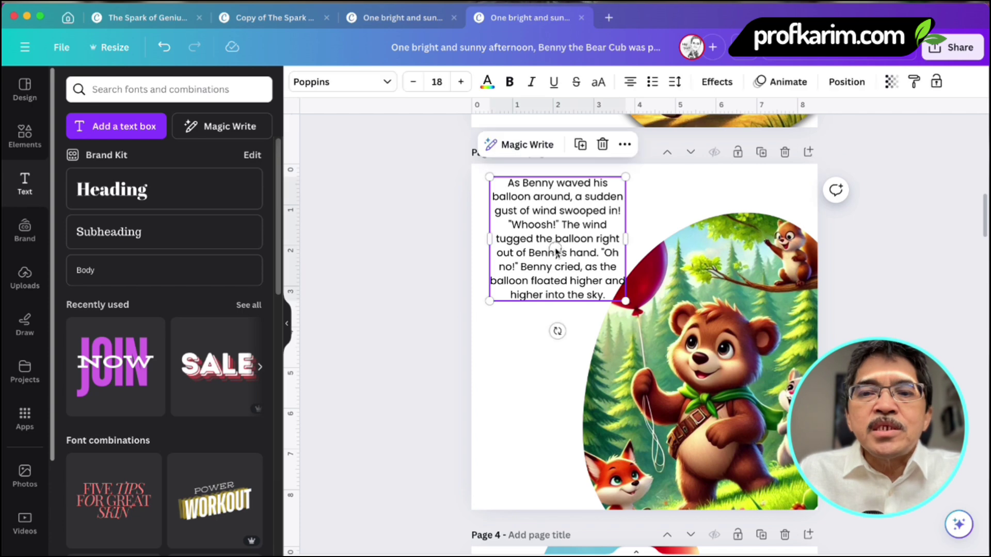
Narrow page 3's story text box to about 2.6 in and position it in the white area beside the picture
mouse_move(557, 252)
left_mouse_down()
mouse_move(544, 259)
mouse_move(554, 255)
left_mouse_up()
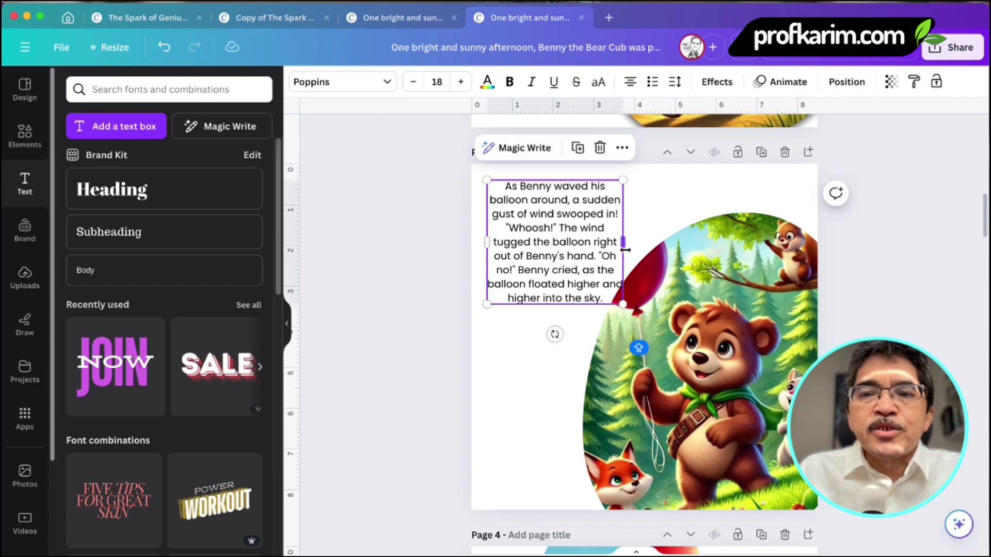
left_click_drag(625, 250, 564, 238)
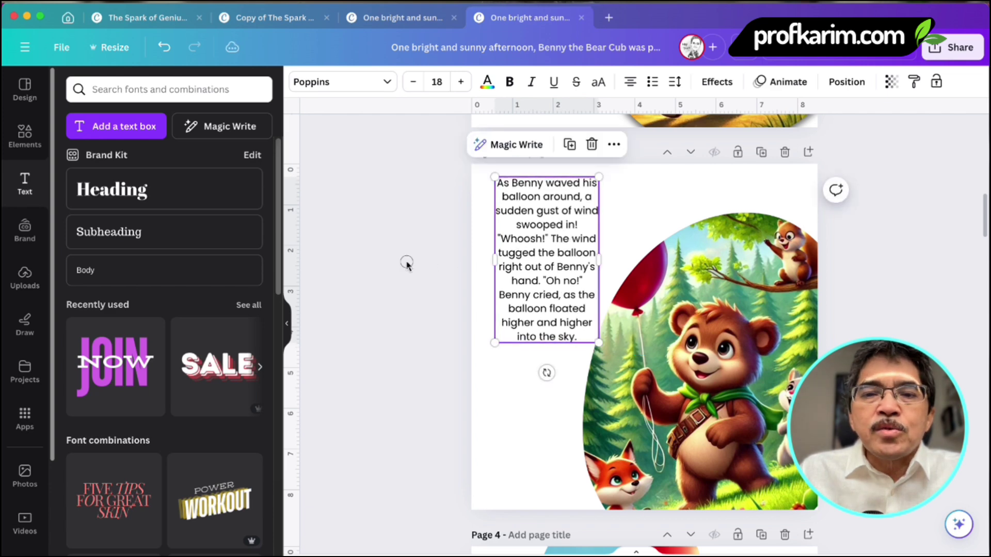
left_click(406, 264)
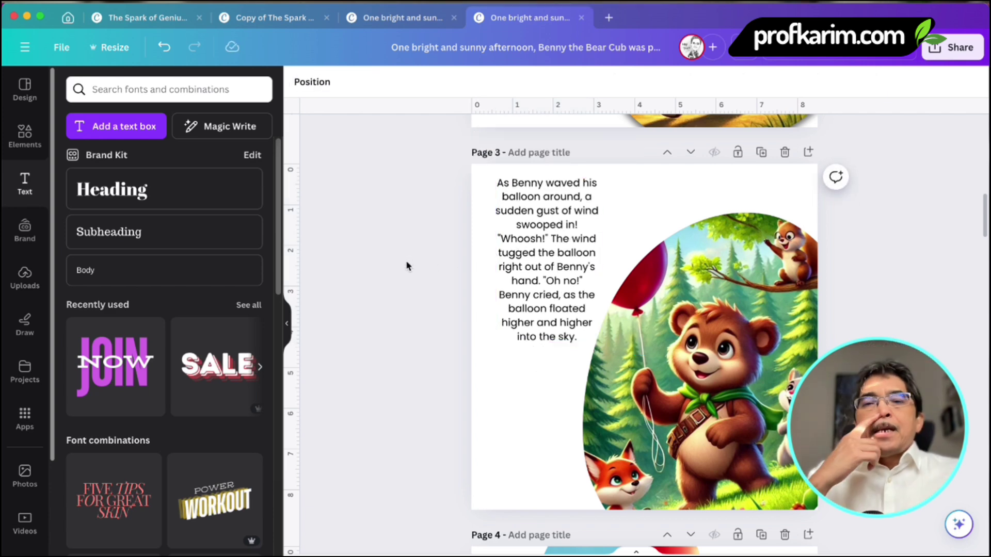
left_click_drag(533, 273, 528, 290)
left_click(402, 285)
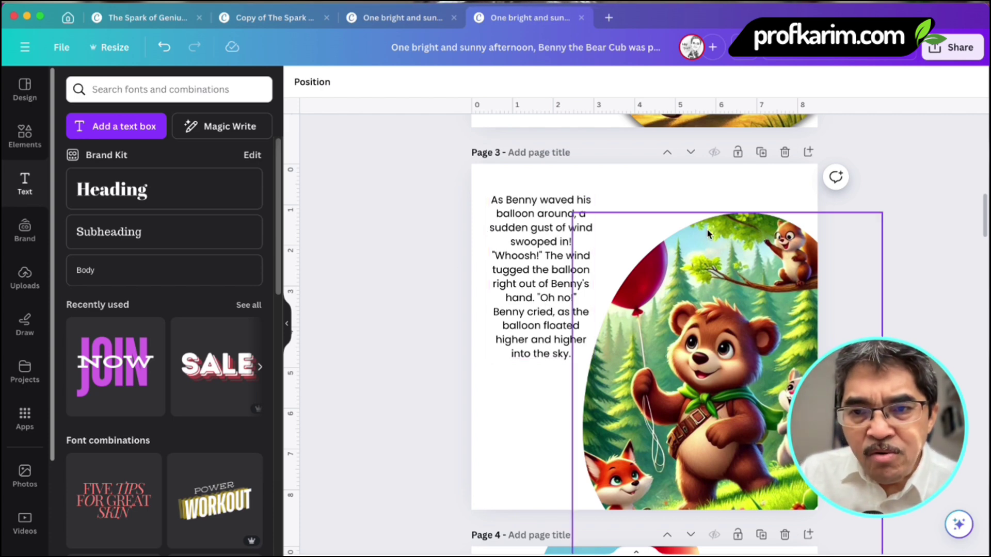
Move page 3's bear picture up and to the right, clear of the story text
left_click(525, 293)
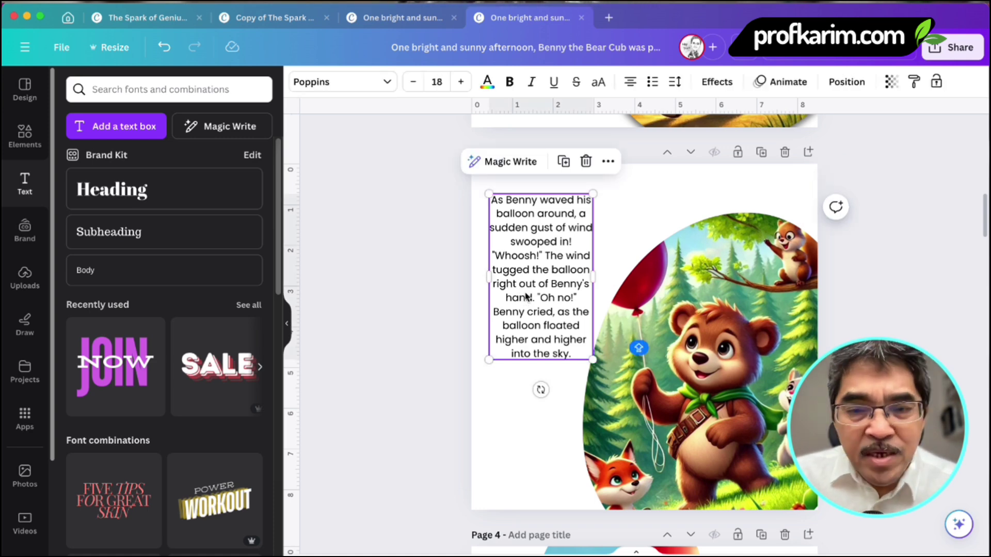
left_click(402, 305)
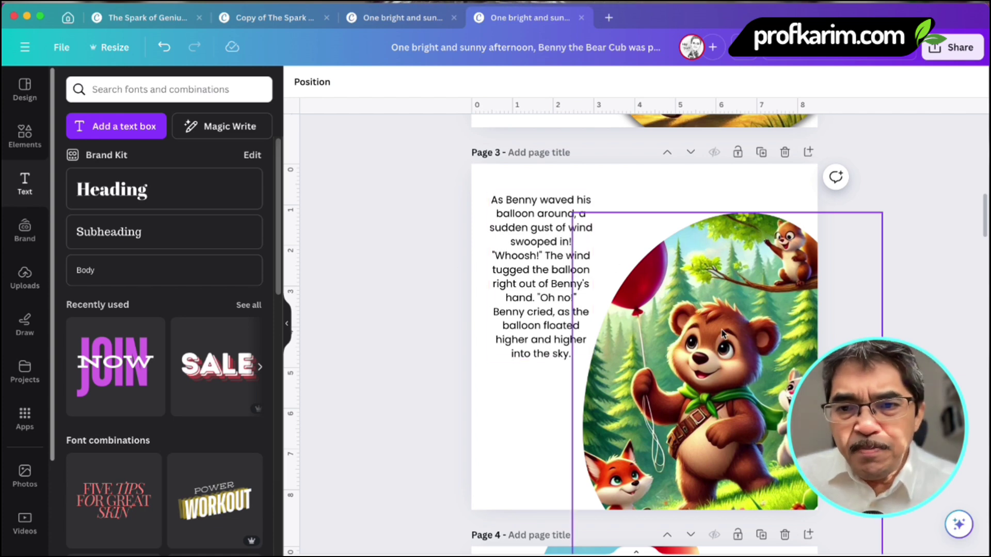
left_click_drag(725, 330, 721, 298)
left_click(526, 300)
left_click(393, 322)
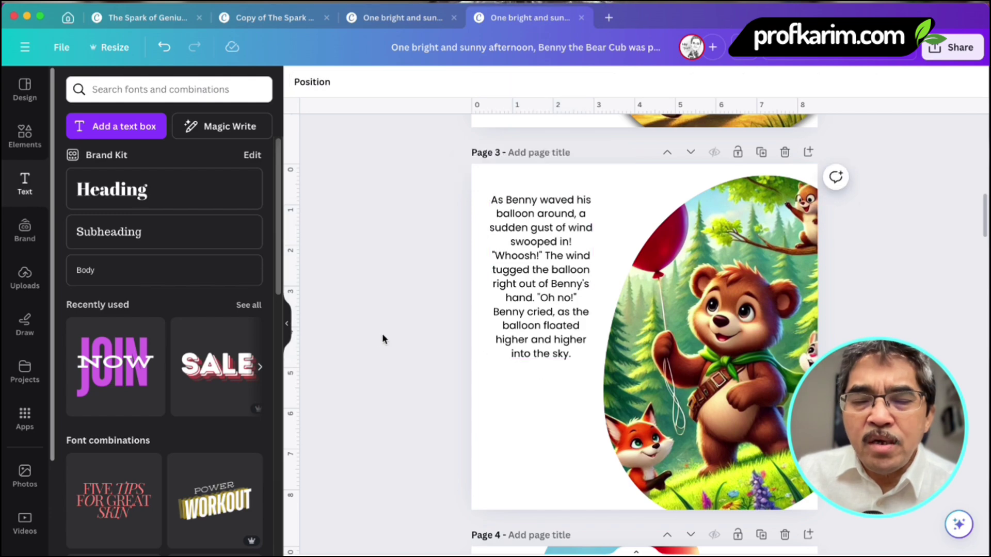
Move page 4's sitting bear picture left and up, leaving a wider white area on the right of the page
scroll(380, 351, "down", 3)
scroll(379, 354, "down", 8)
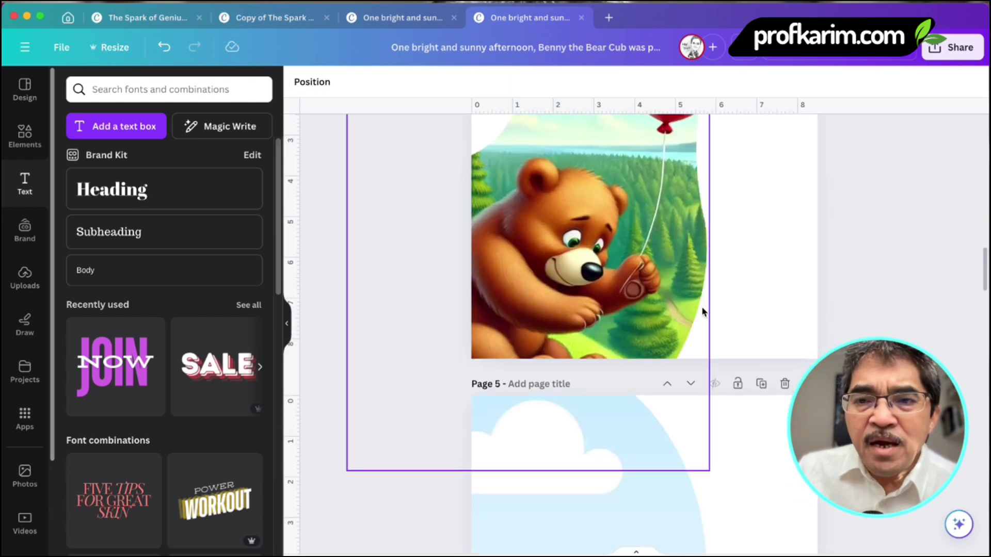
left_click(649, 294)
left_click_drag(649, 294, 626, 291)
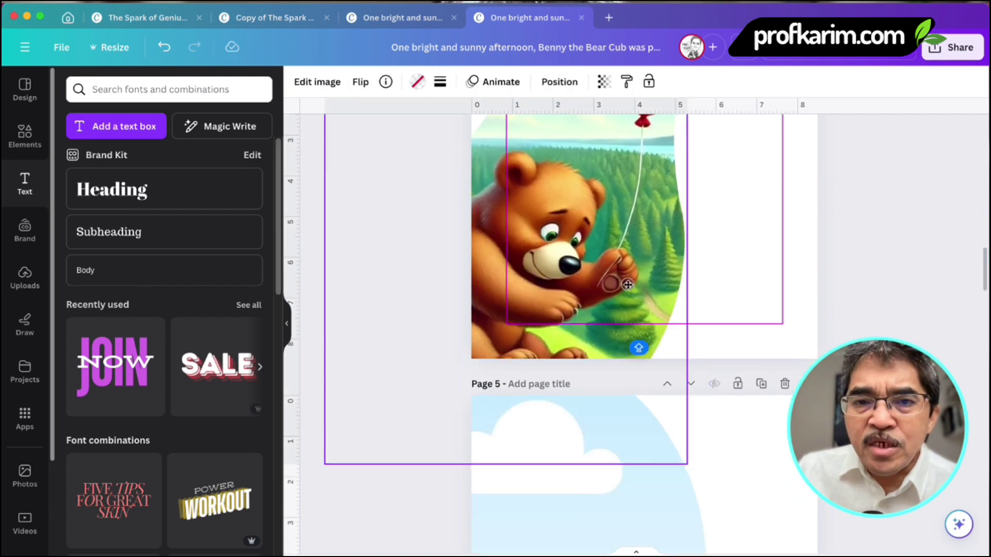
left_click(880, 265)
scroll(881, 264, "up", 5)
left_click_drag(634, 449, 622, 374)
left_click(928, 315)
scroll(931, 305, "down", 8)
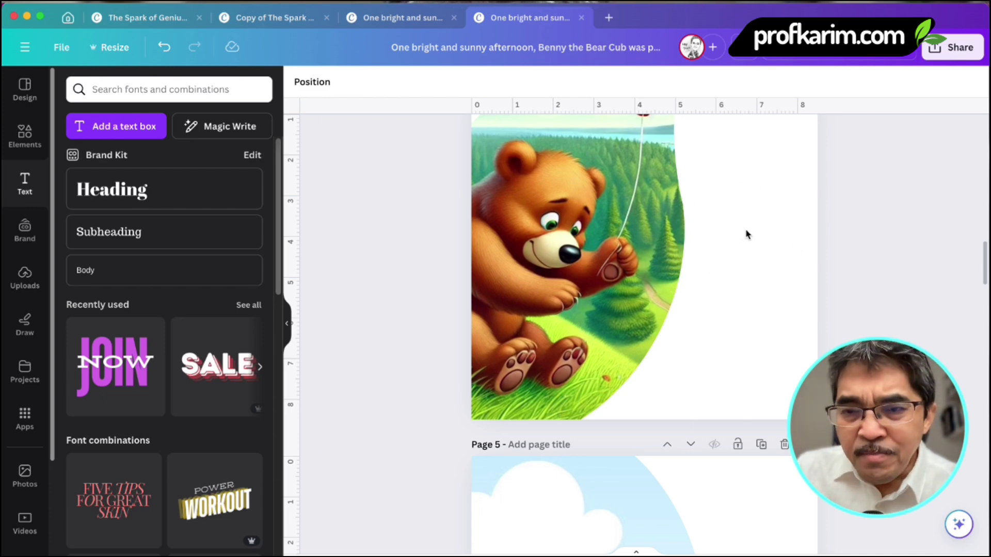
scroll(753, 328, "up", 2)
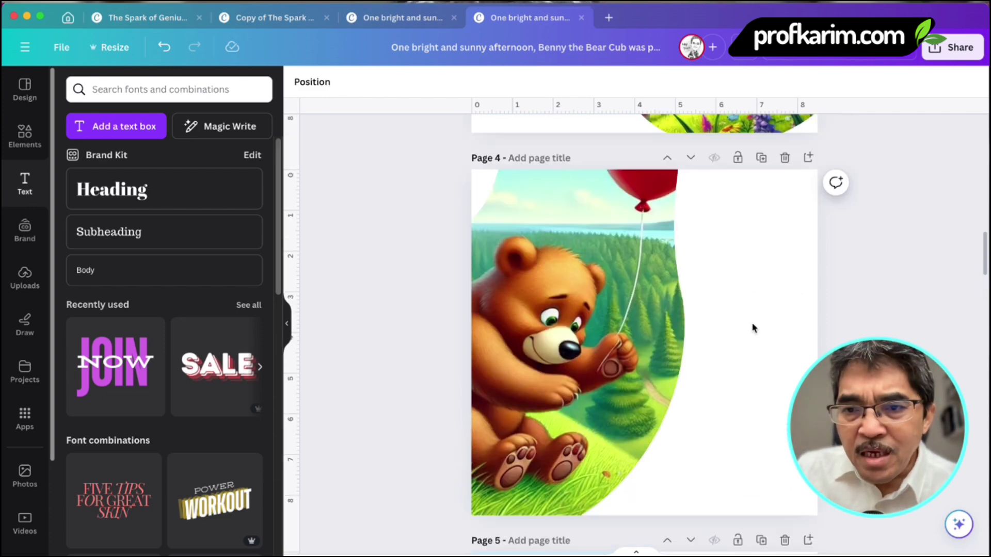
left_click(574, 283)
left_click(873, 250)
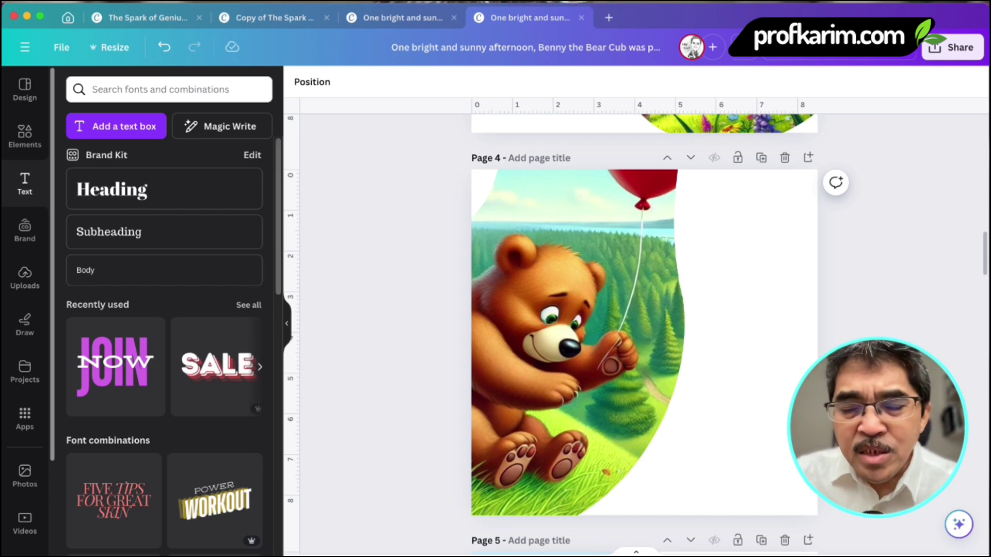
Set page 2's background to a solid colour, trying light green first and then applying yellow
scroll(644, 334, "up", 5)
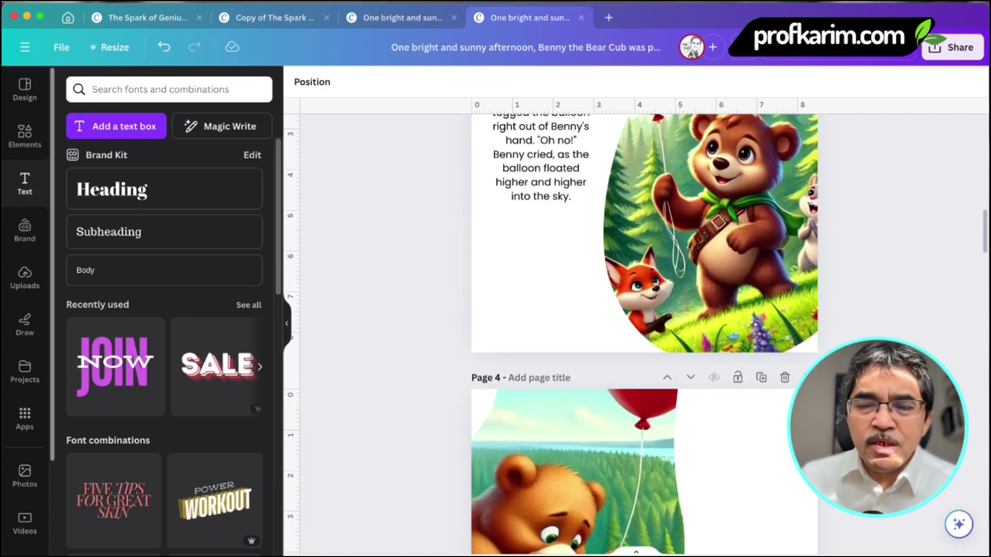
scroll(541, 433, "up", 3)
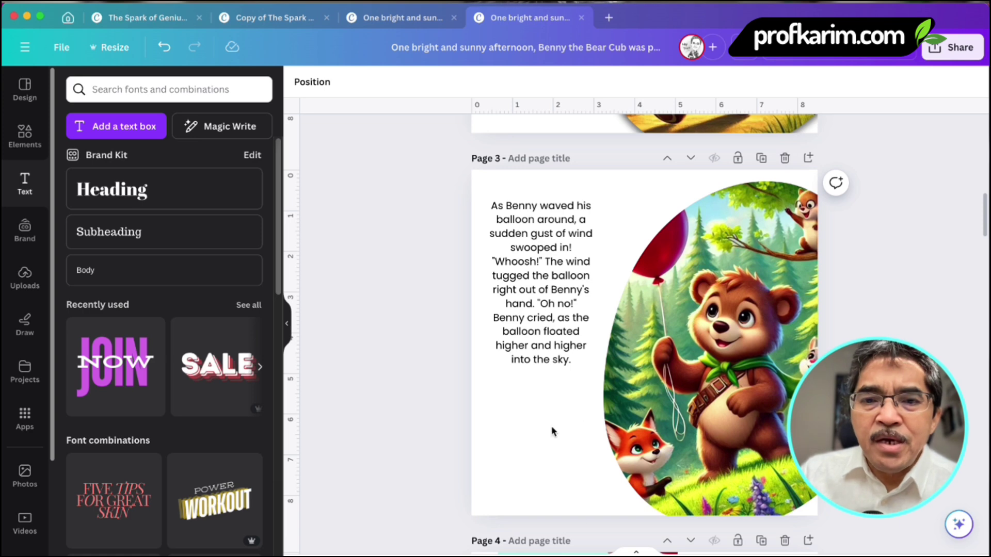
left_click(540, 432)
scroll(541, 432, "up", 5)
scroll(544, 472, "down", 1)
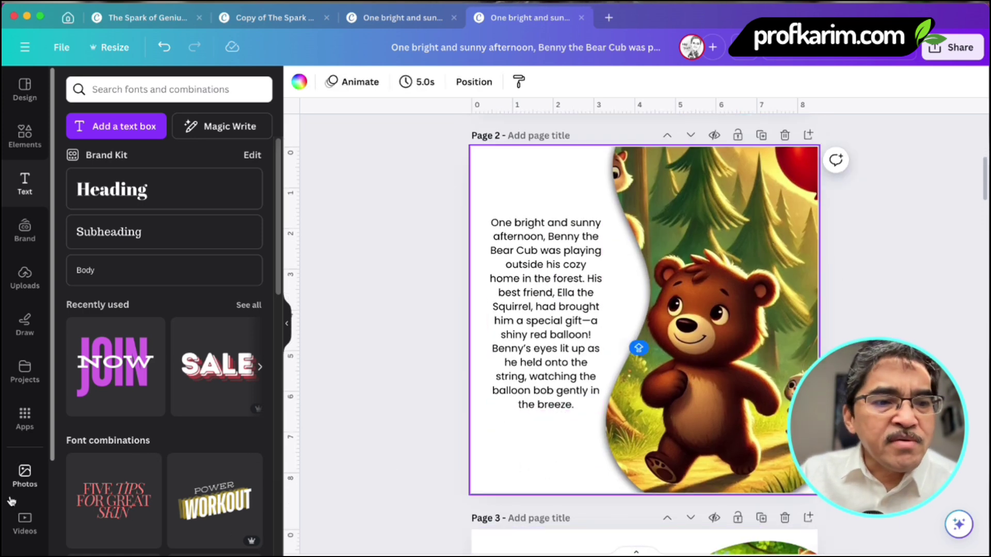
scroll(20, 496, "down", 2)
scroll(19, 498, "down", 1)
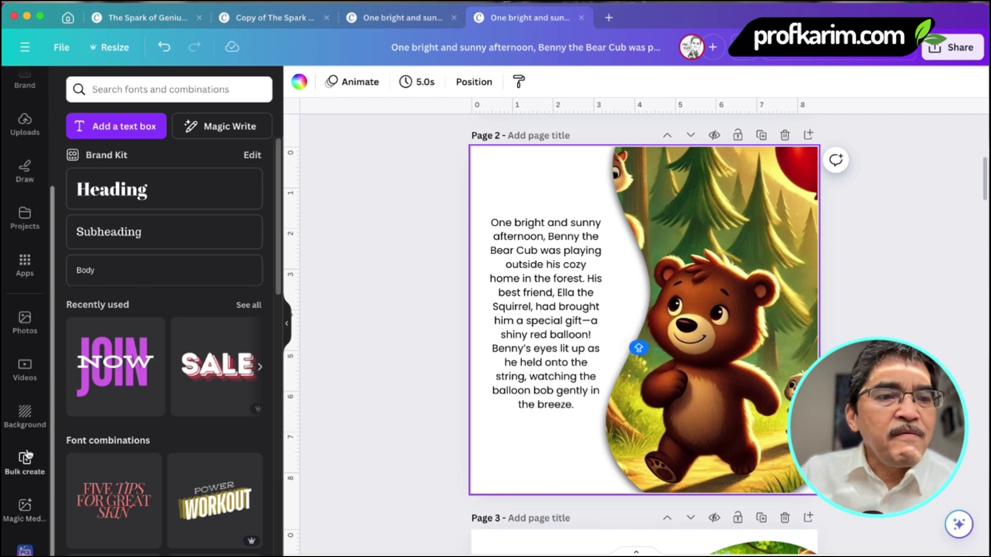
left_click(26, 418)
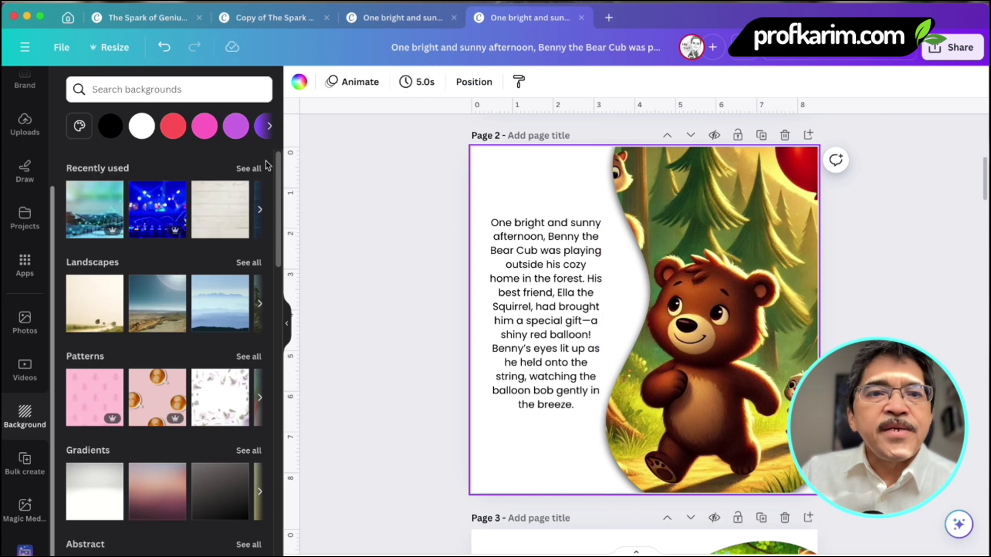
left_click(270, 128)
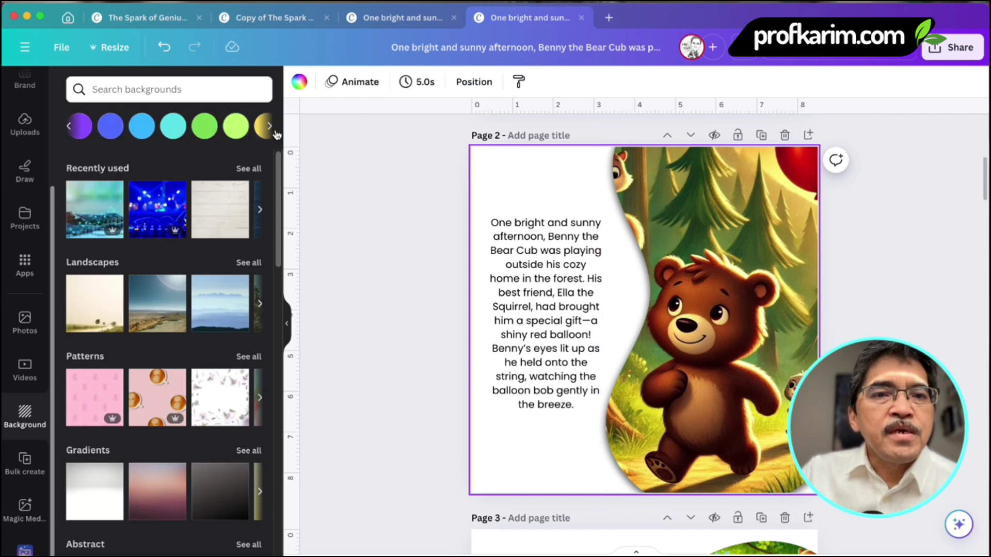
left_click(241, 129)
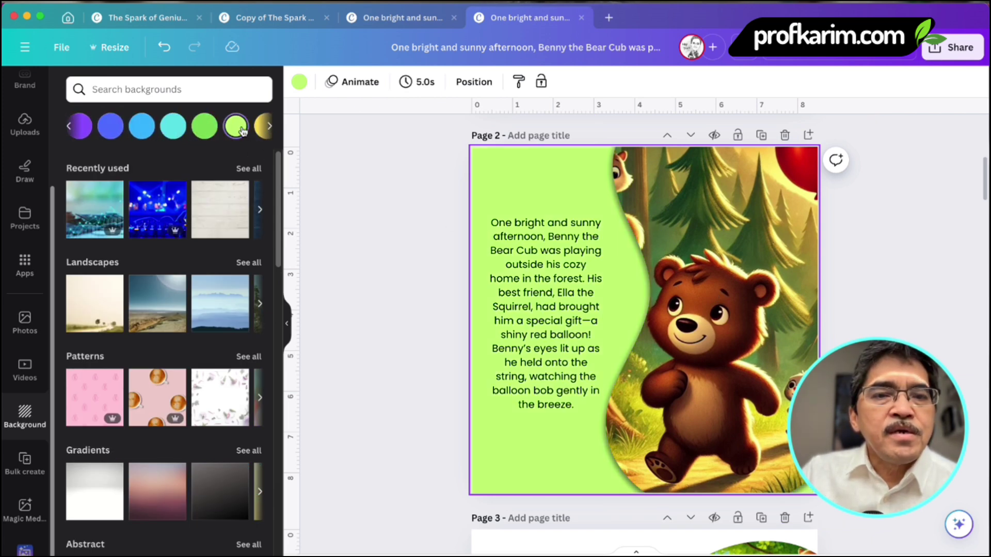
left_click(269, 128)
left_click(200, 128)
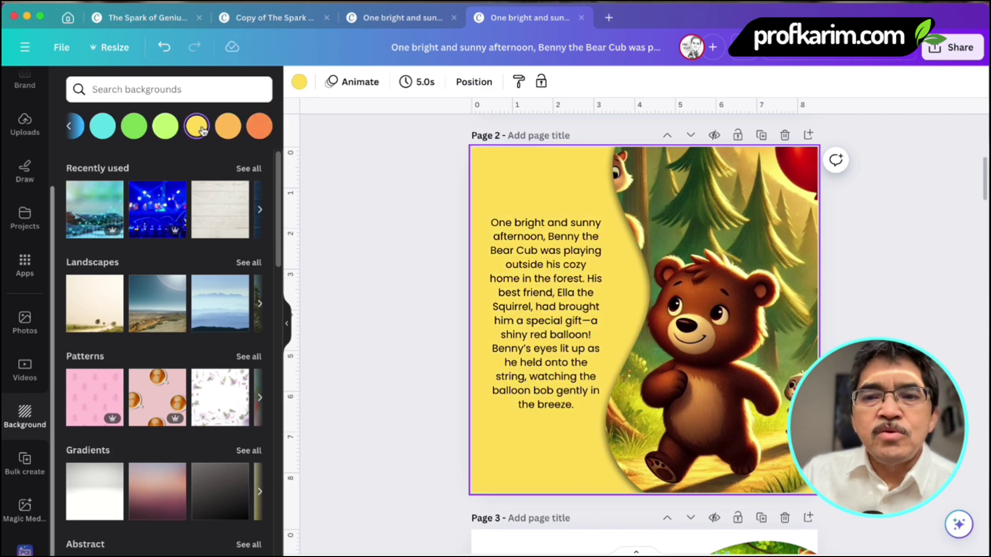
left_click(389, 258)
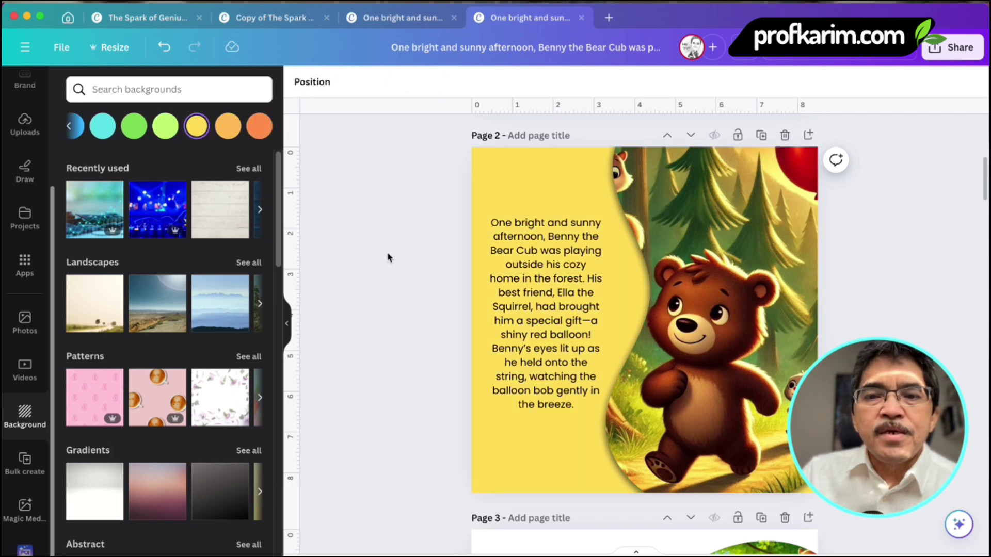
Search the elements library for "LEAF" and list all matching graphics
scroll(23, 142, "up", 3)
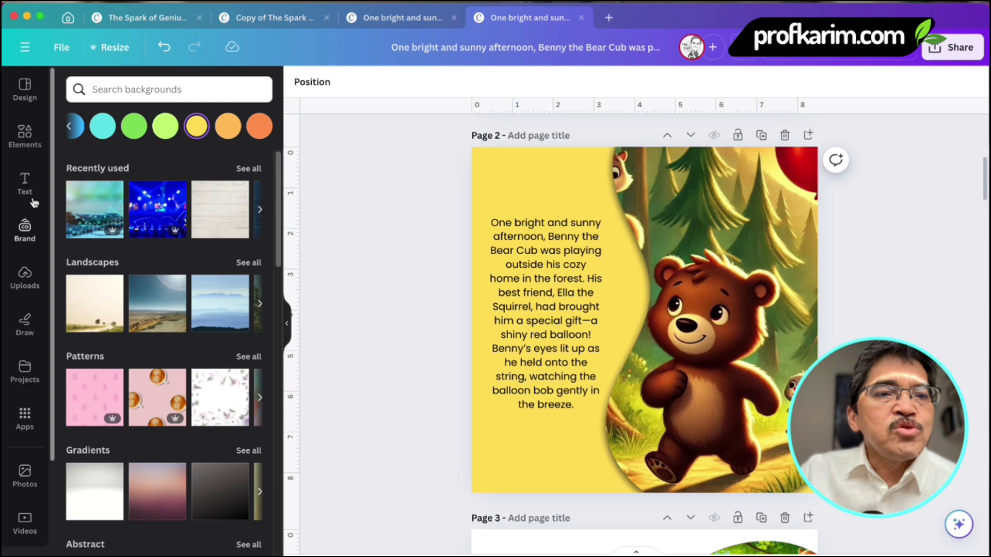
left_click(22, 136)
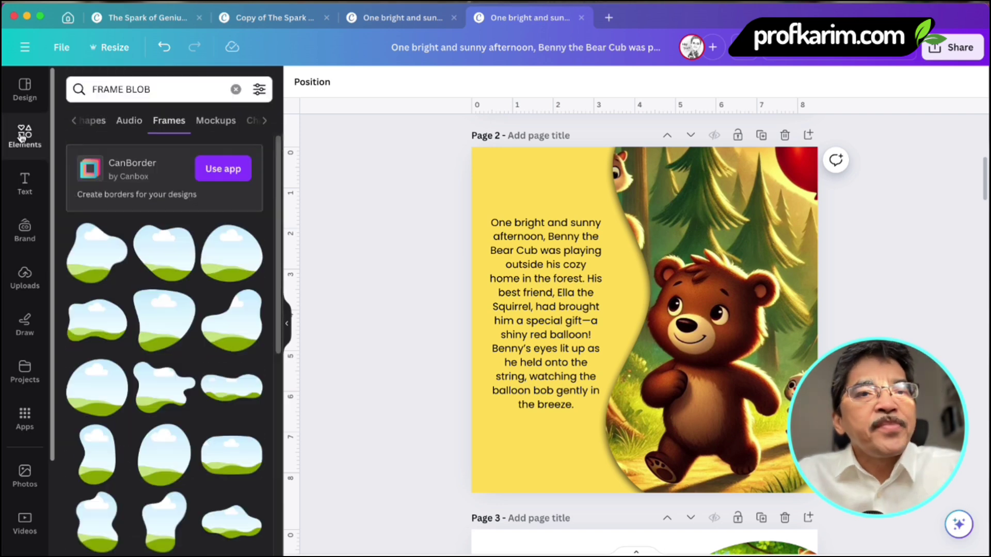
left_click(162, 92)
left_click(32, 129)
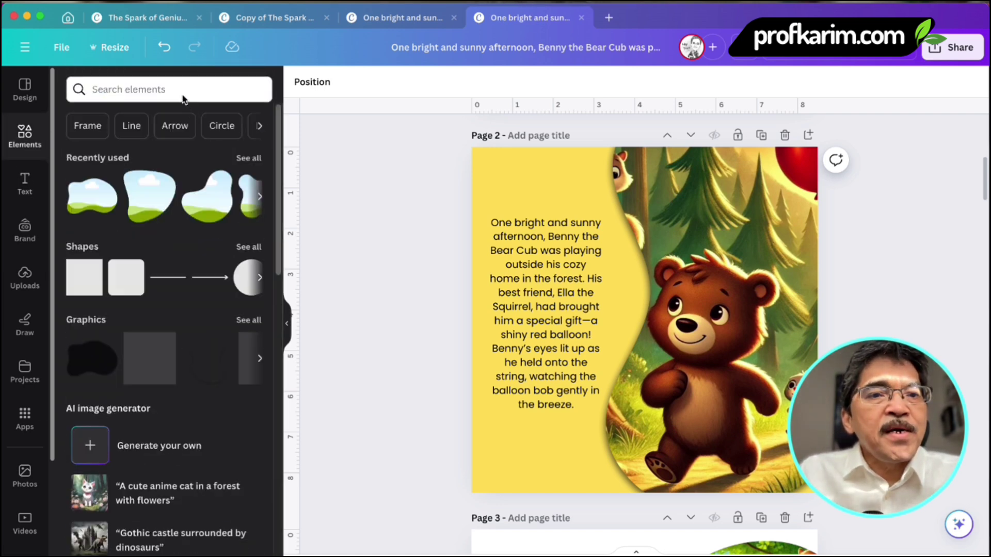
left_click(80, 83)
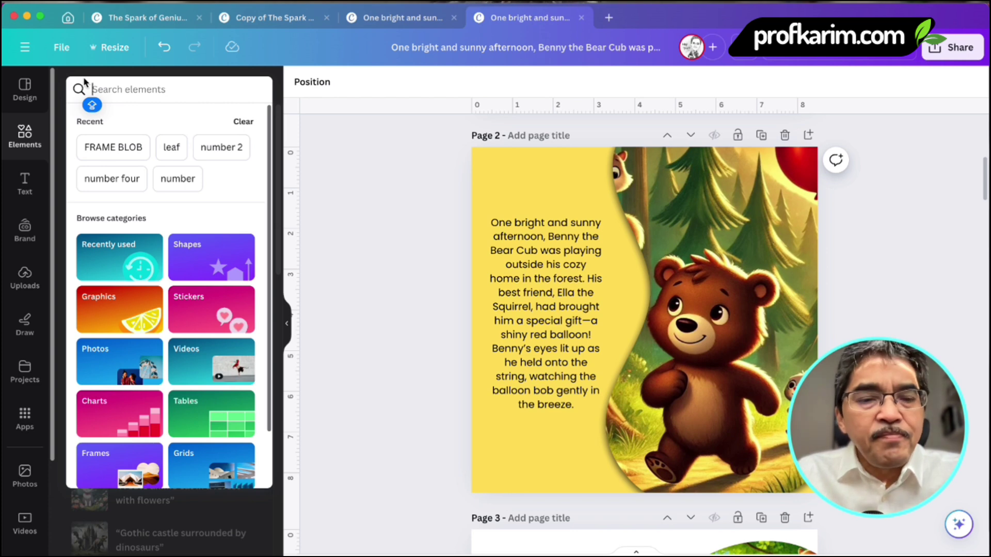
type("LEAF")
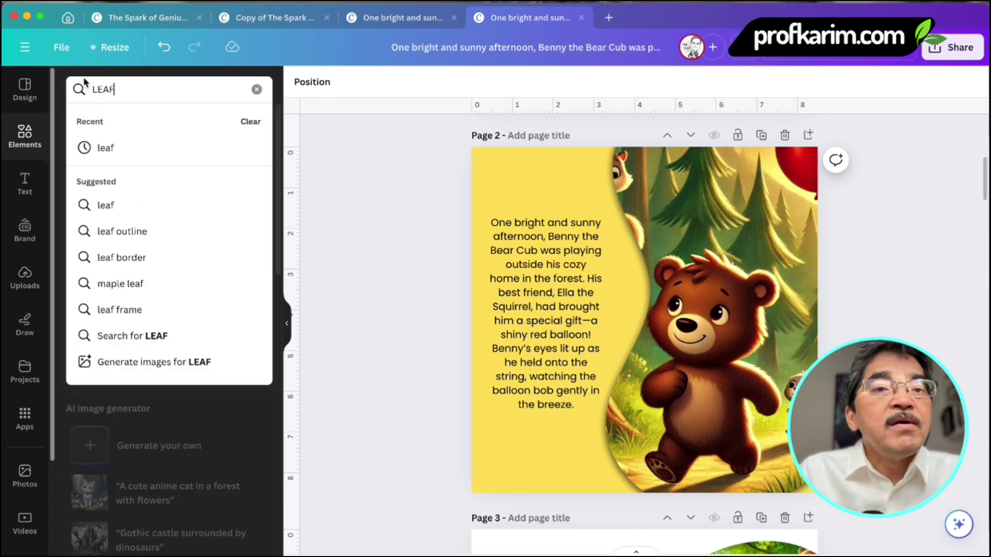
key("Return")
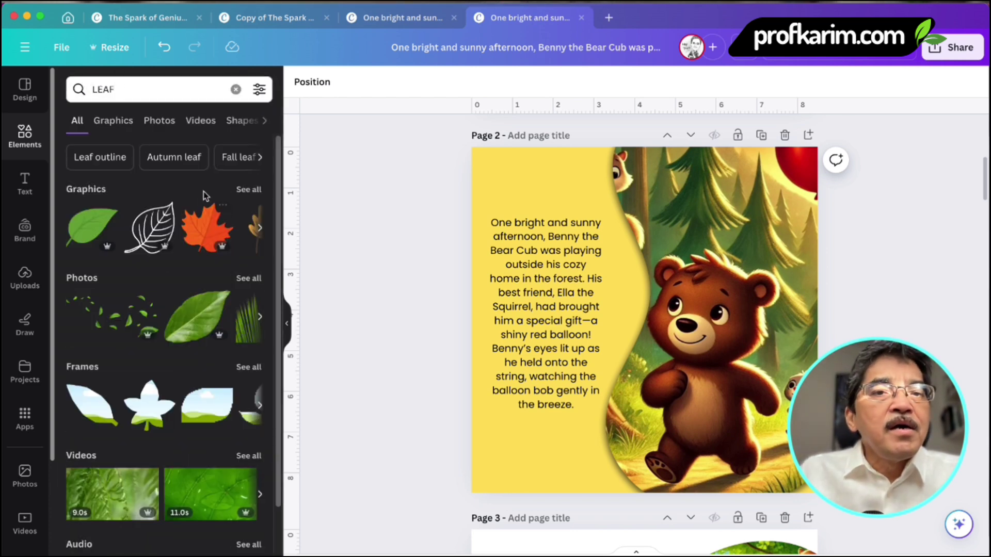
left_click(249, 190)
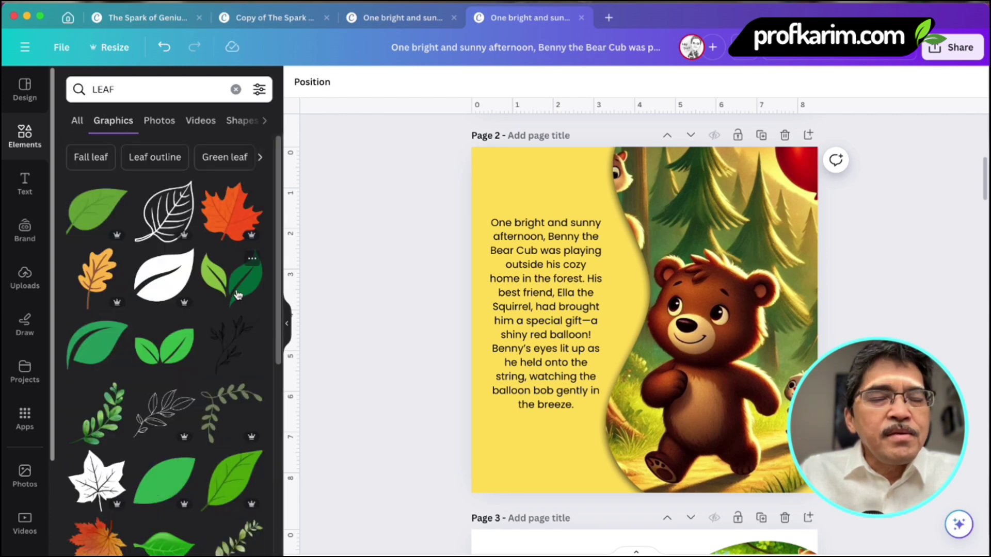
Add the two-leaf green graphic to page 2, shrink it to about 2 in, and place it in the page's lower-left corner
left_click_drag(237, 295, 575, 459)
left_click_drag(489, 385, 545, 444)
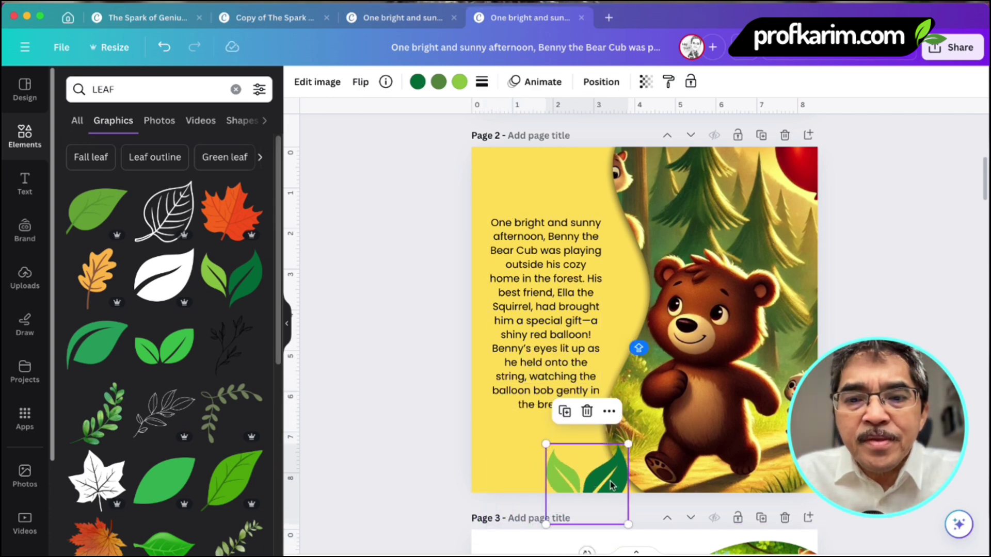
left_click_drag(611, 485, 542, 458)
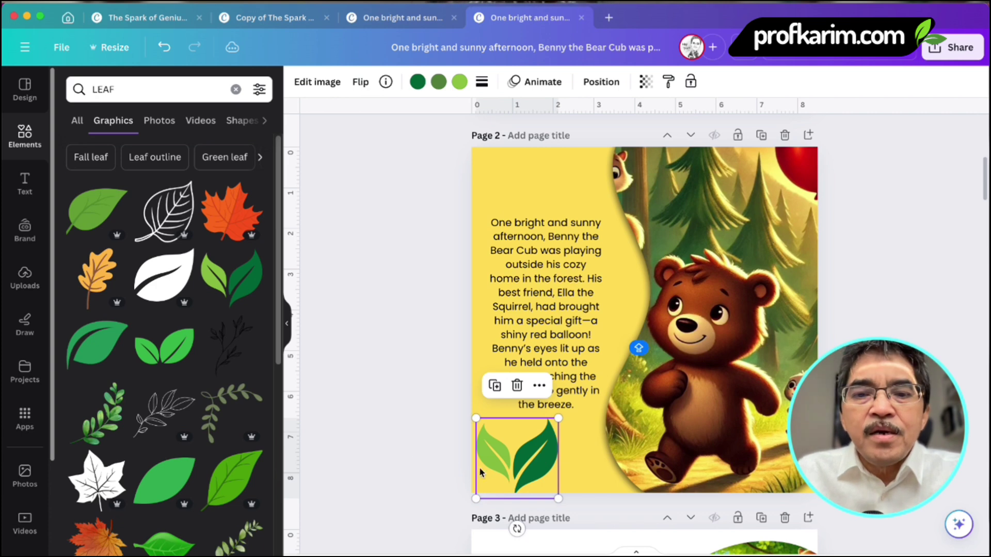
Set the two-leaf green graphic's transparency to 30 and nudge it against page 2's lower-left corner
left_click(646, 88)
left_click_drag(600, 135, 550, 135)
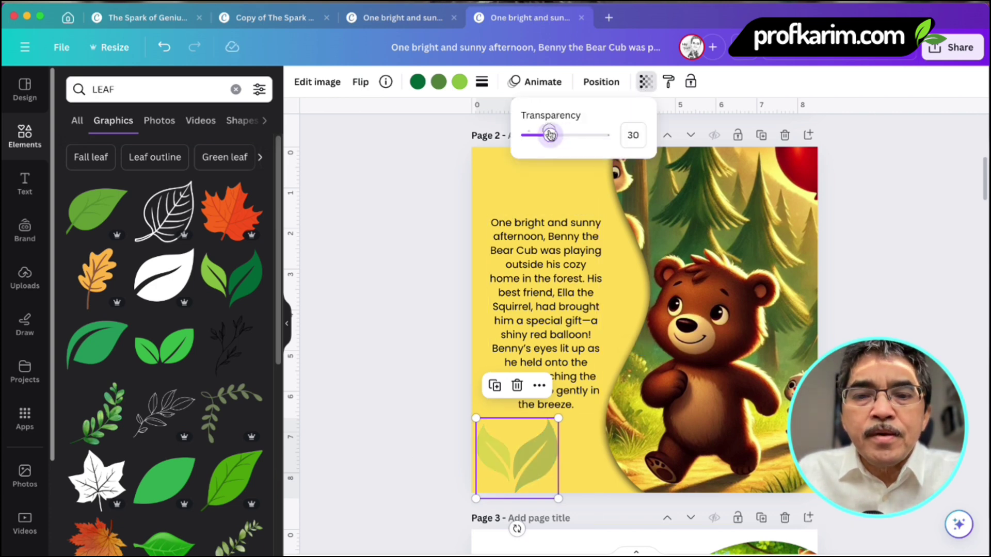
left_click(411, 276)
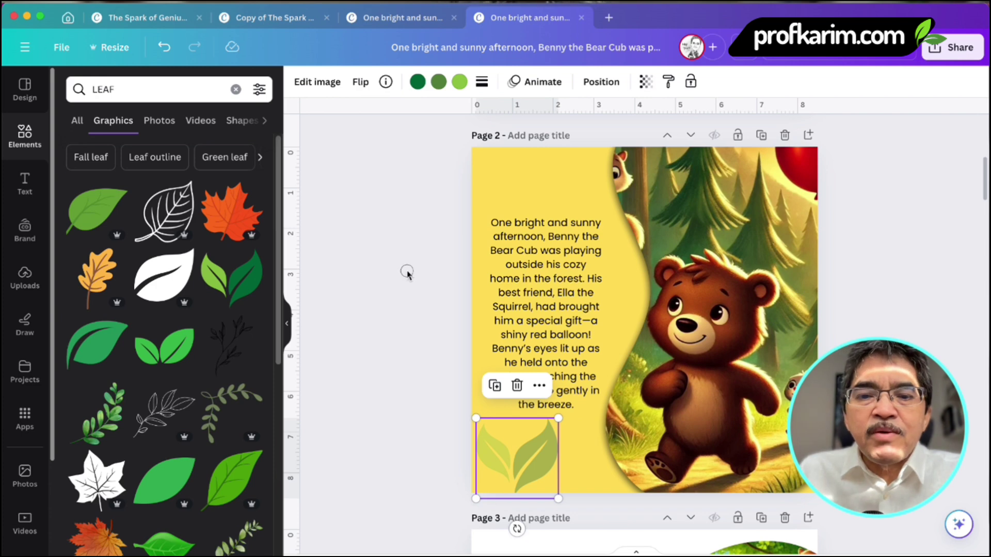
left_click(407, 272)
left_click_drag(532, 472, 527, 477)
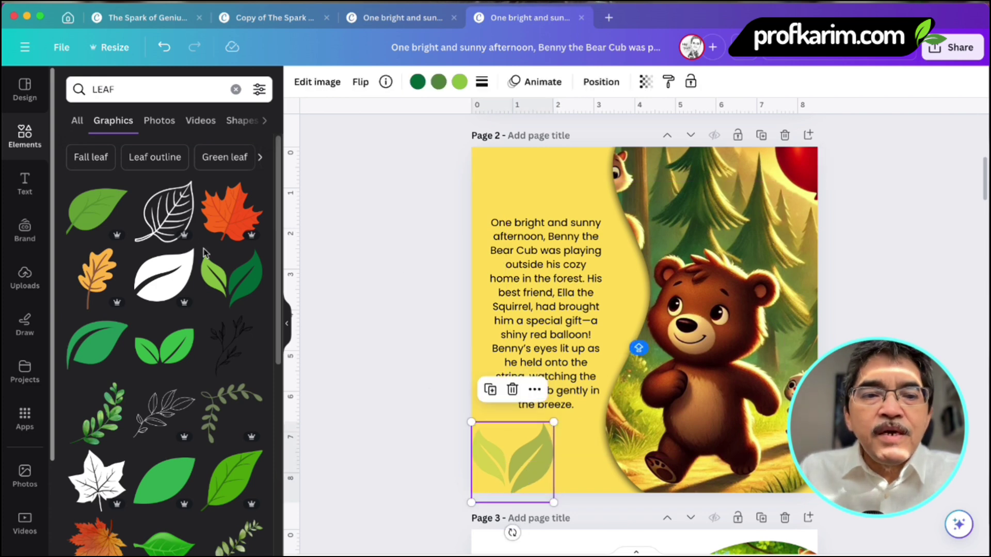
Add the orange maple leaf graphic to page 2, flip it vertically, and place it above the story text, partly past the top edge
left_click(222, 226)
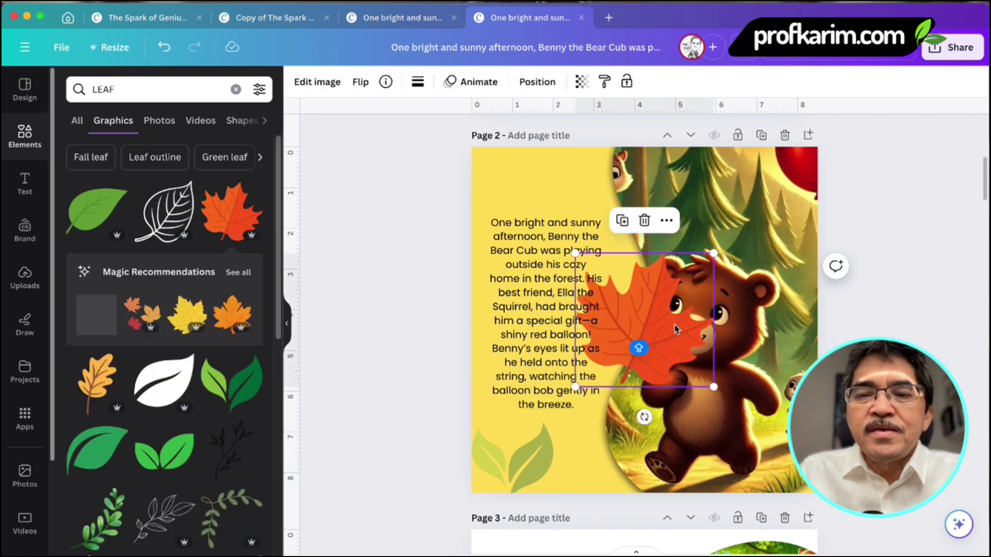
left_click_drag(640, 356, 523, 186)
left_click(361, 85)
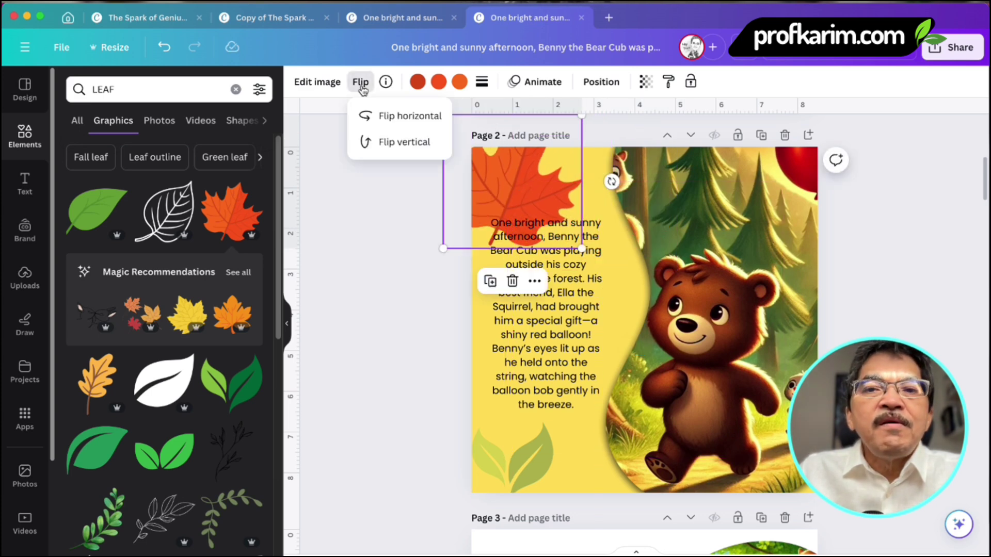
left_click(385, 143)
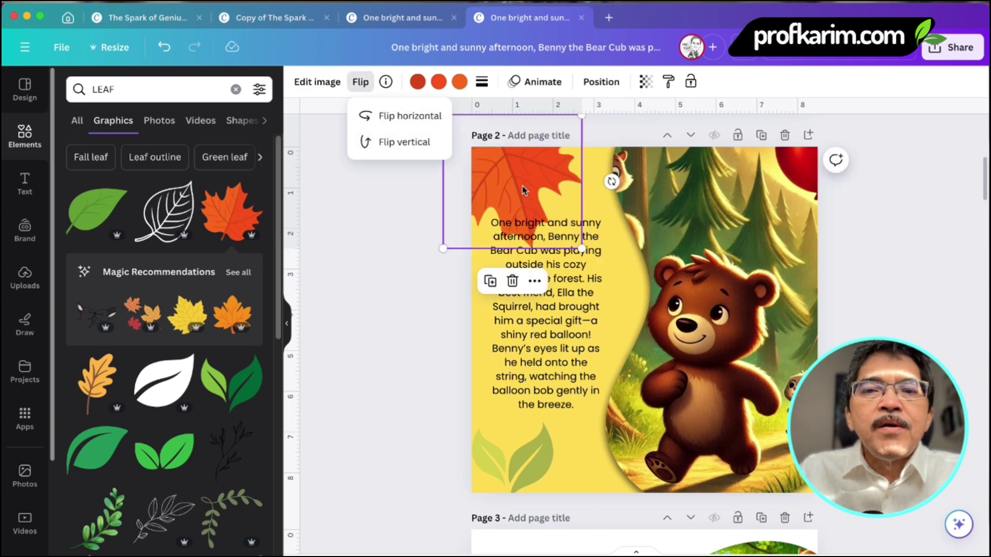
left_click_drag(520, 165, 539, 146)
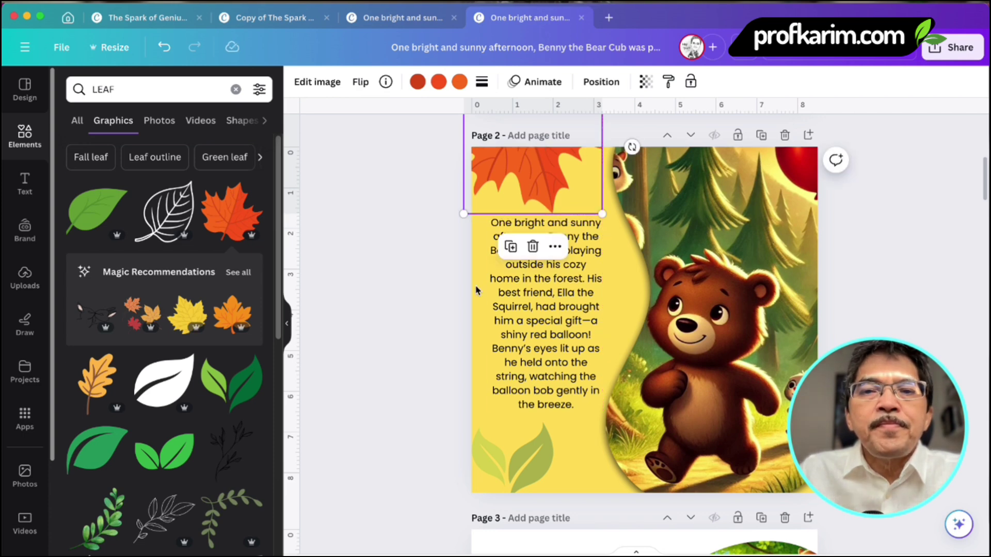
Set the maple leaf's transparency to 51 and deselect it
left_click(668, 82)
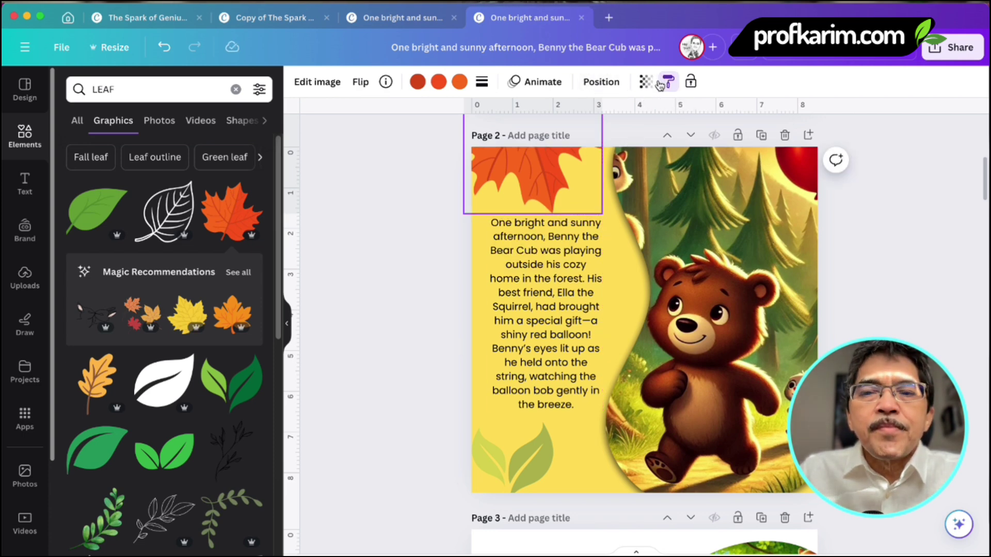
left_click(646, 86)
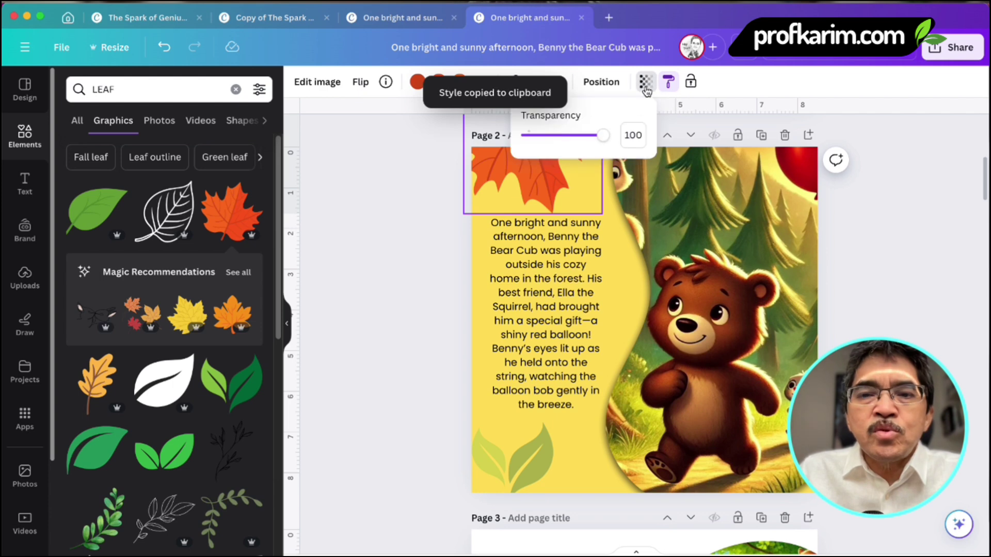
left_click_drag(604, 135, 566, 136)
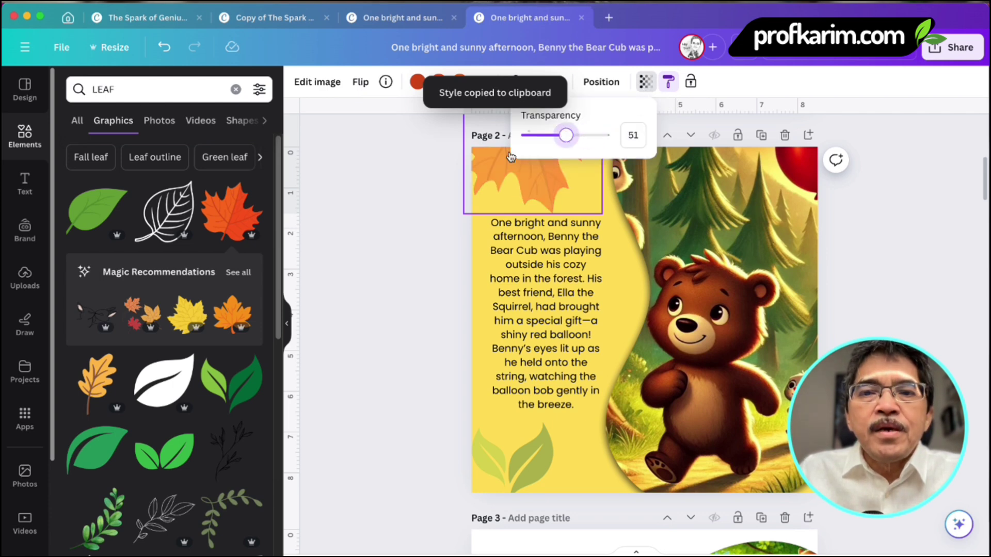
left_click(402, 187)
left_click(402, 187)
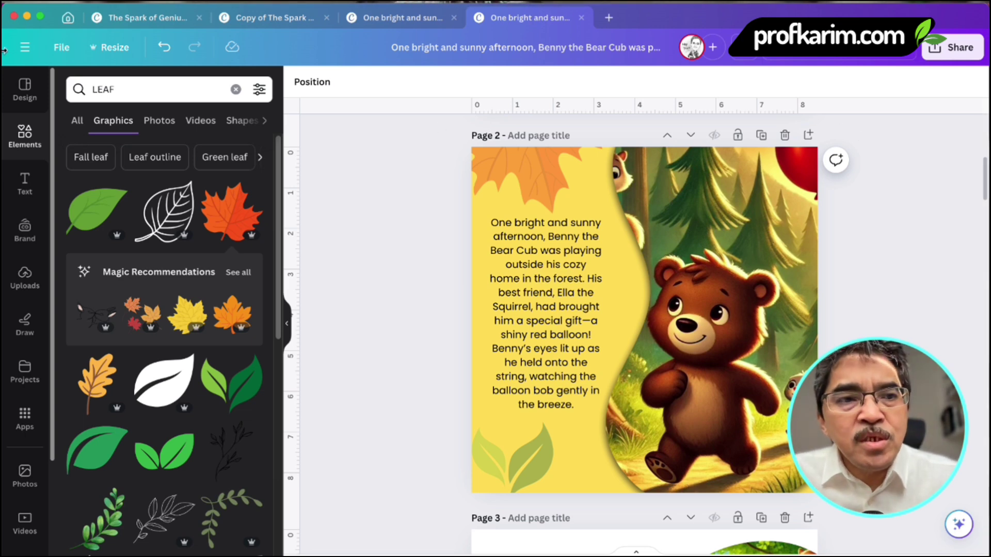
Search graphics for "FLOWER" and place the yellow stemmed flower at the bottom of page 2, beside the two green leaves
left_click(82, 81)
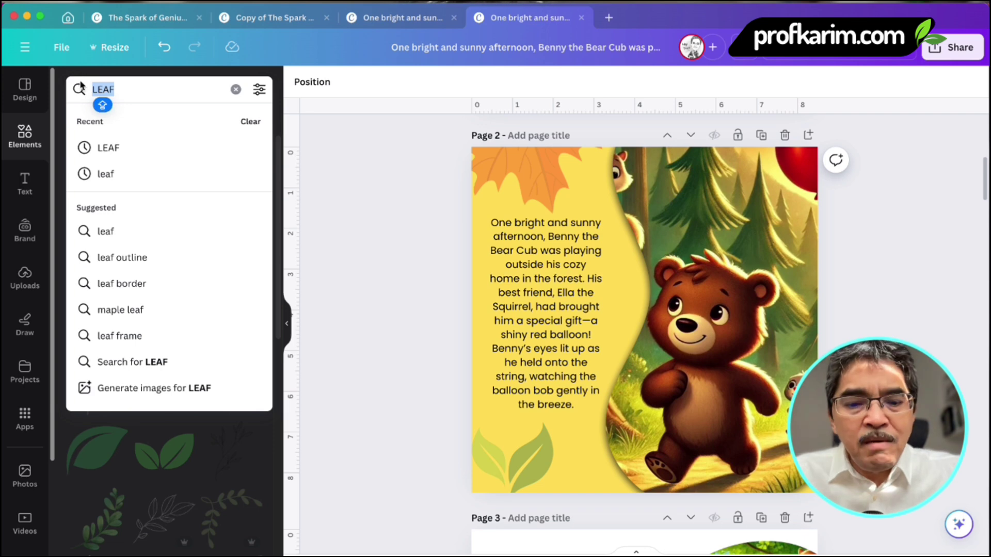
type("FLOWER")
key("Return")
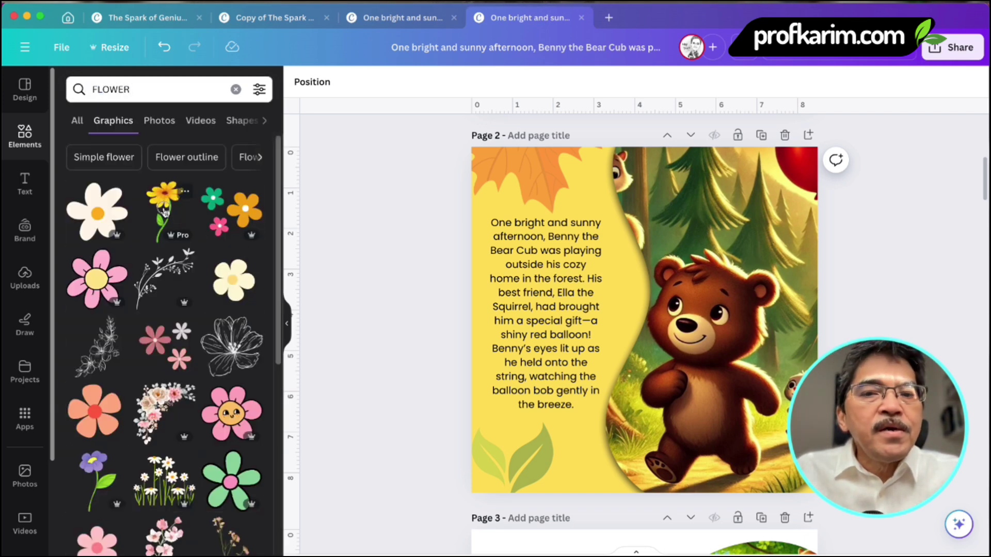
left_click_drag(164, 212, 584, 444)
left_click(395, 414)
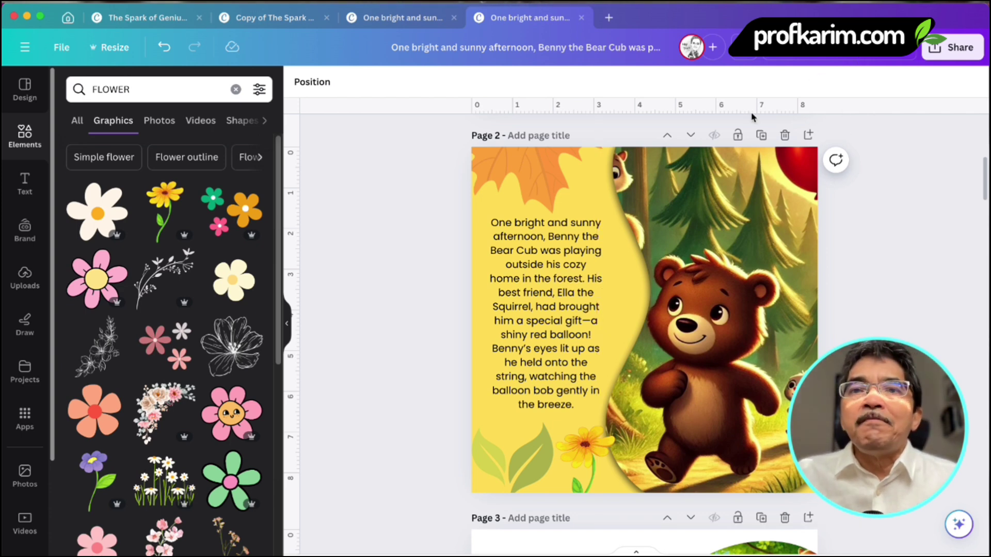
Preview page 2 as a full-screen presentation, exit it, and look over the cover page
left_click(942, 52)
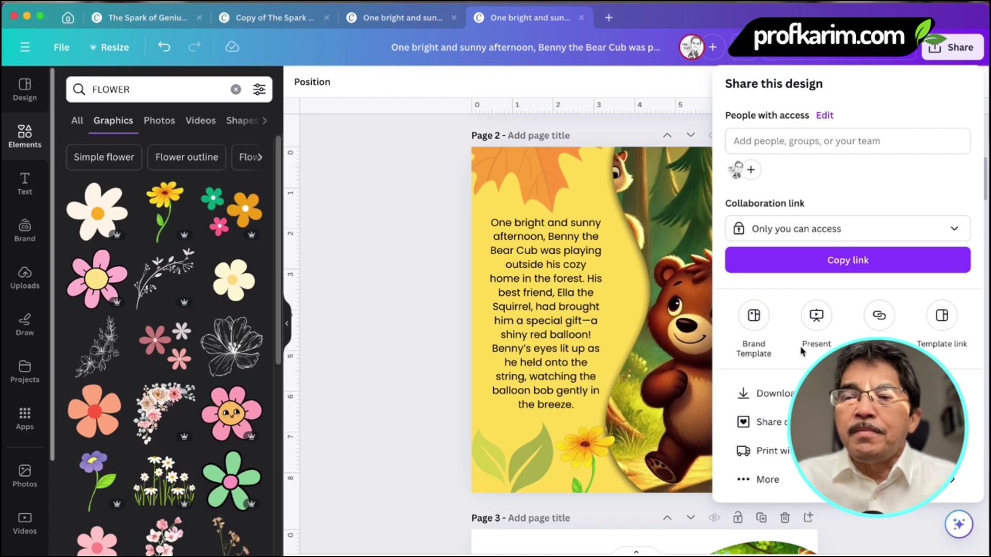
left_click(816, 317)
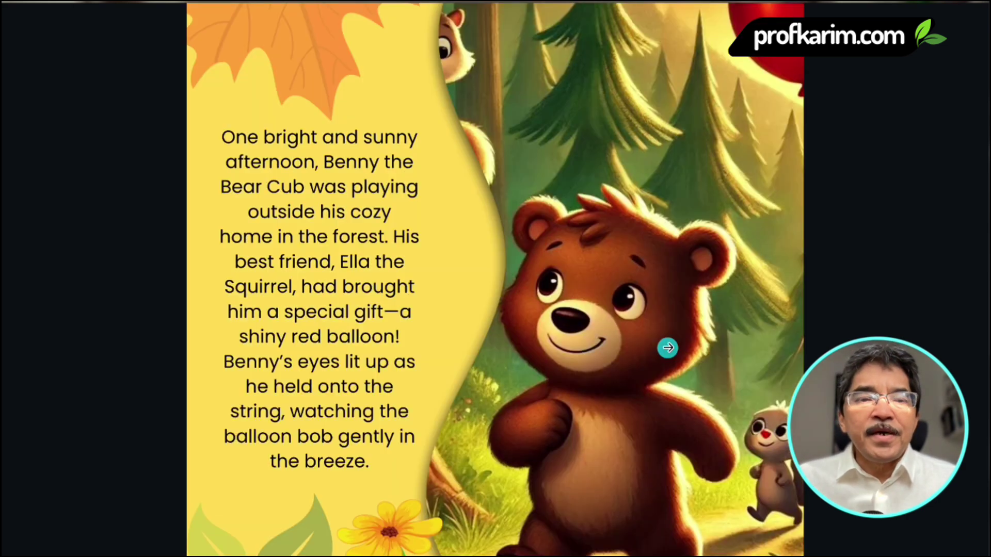
key("Escape")
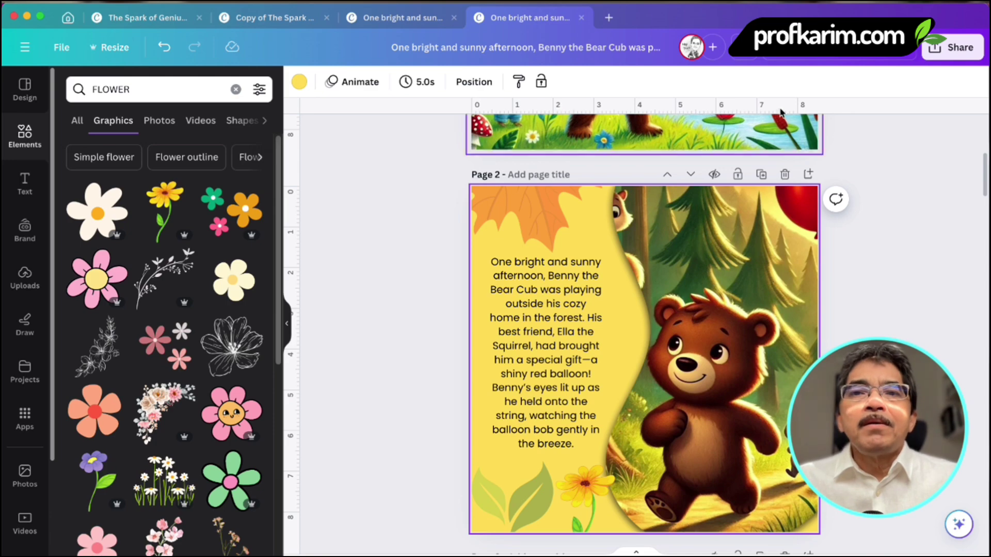
scroll(938, 202, "up", 3)
scroll(937, 201, "up", 5)
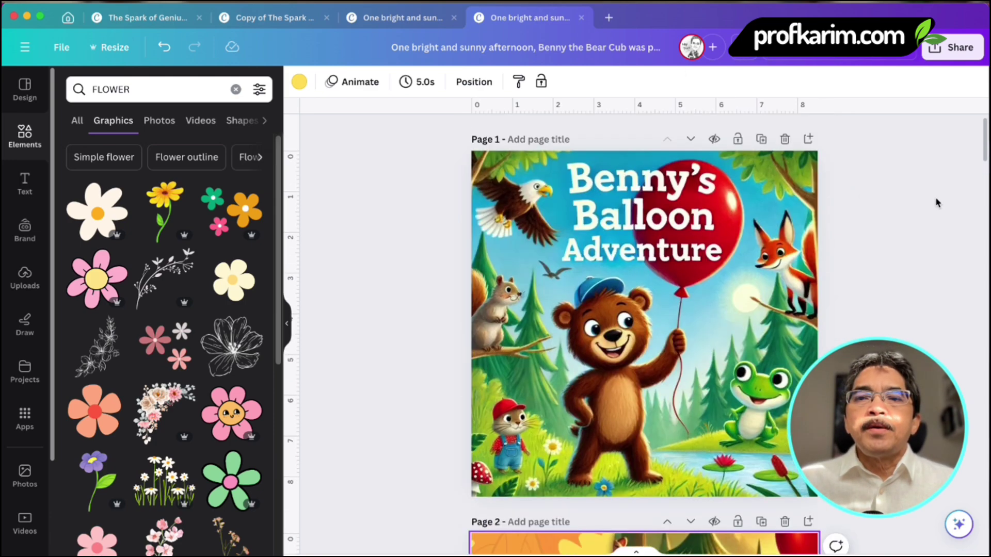
scroll(925, 184, "down", 1)
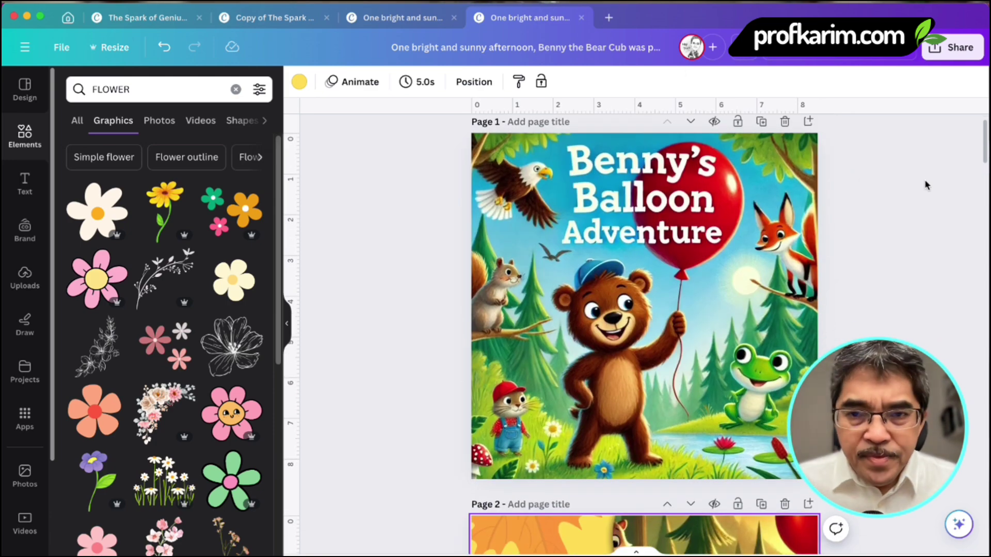
left_click(915, 341)
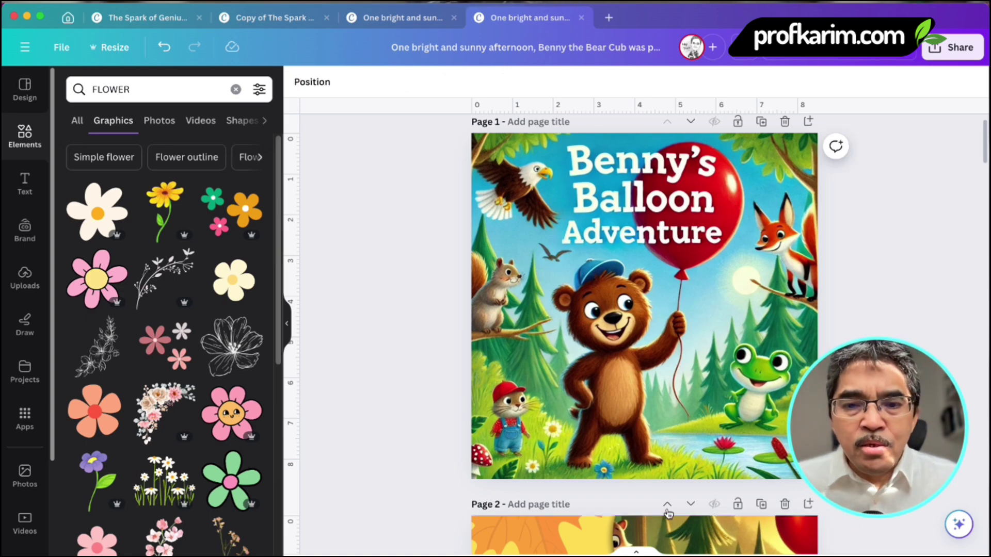
Switch to the ChatGPT conversation and examine the Benny's Balloon Adventure story text and image descriptions page by page
left_click(596, 556)
scroll(505, 158, "up", 2)
scroll(504, 157, "up", 7)
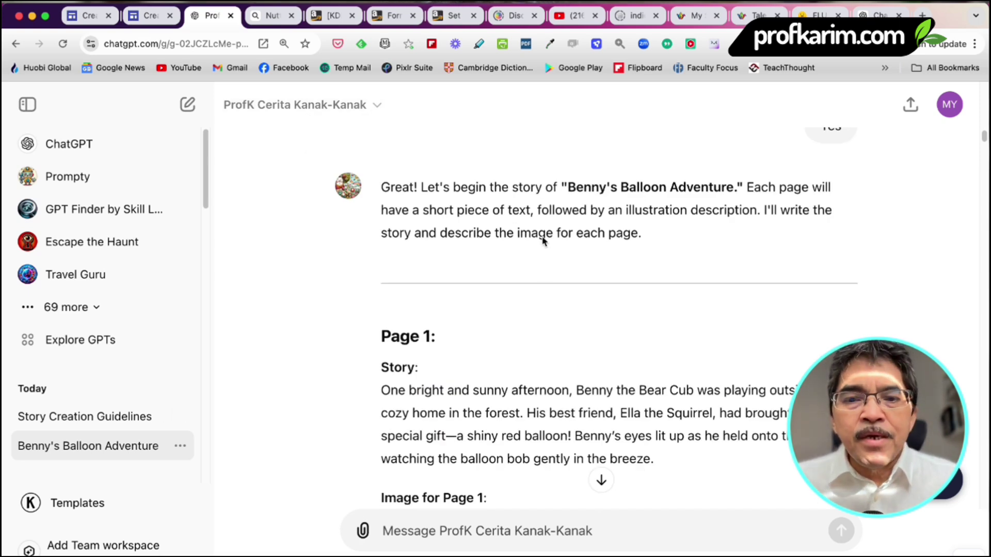
scroll(542, 240, "down", 20)
scroll(545, 243, "down", 20)
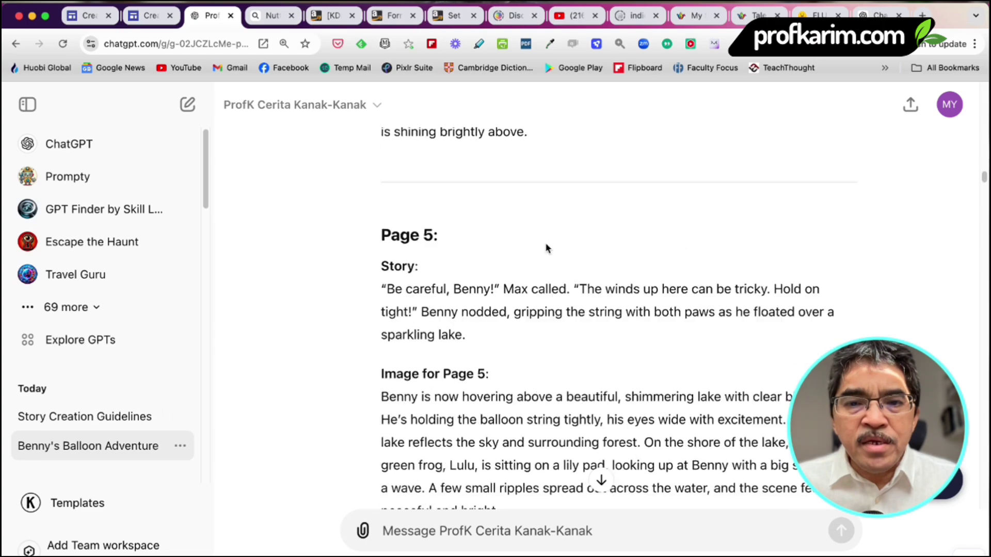
scroll(546, 250, "down", 10)
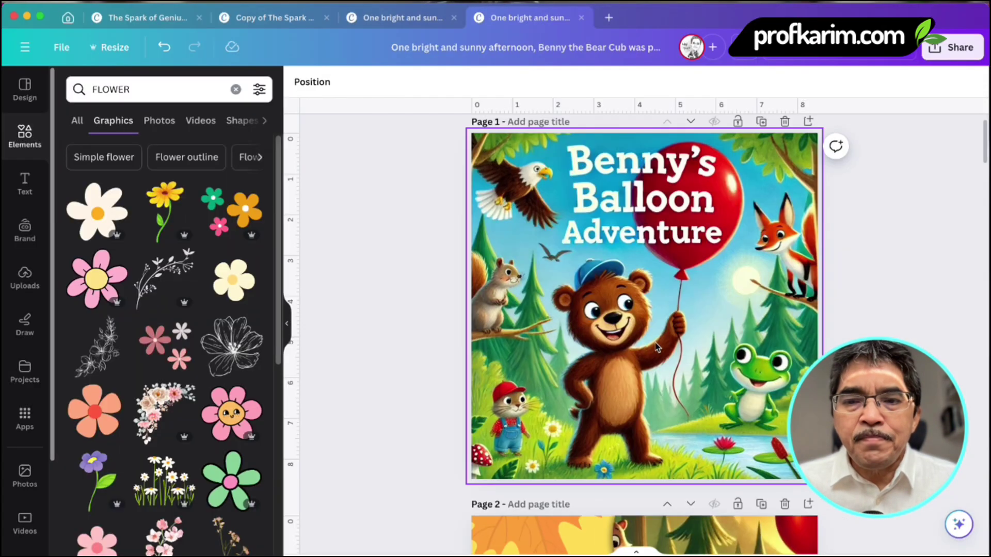
Return to page 2 in Canva, examine the file types offered for downloading the design, and close the download options
scroll(702, 345, "down", 7)
scroll(703, 349, "down", 2)
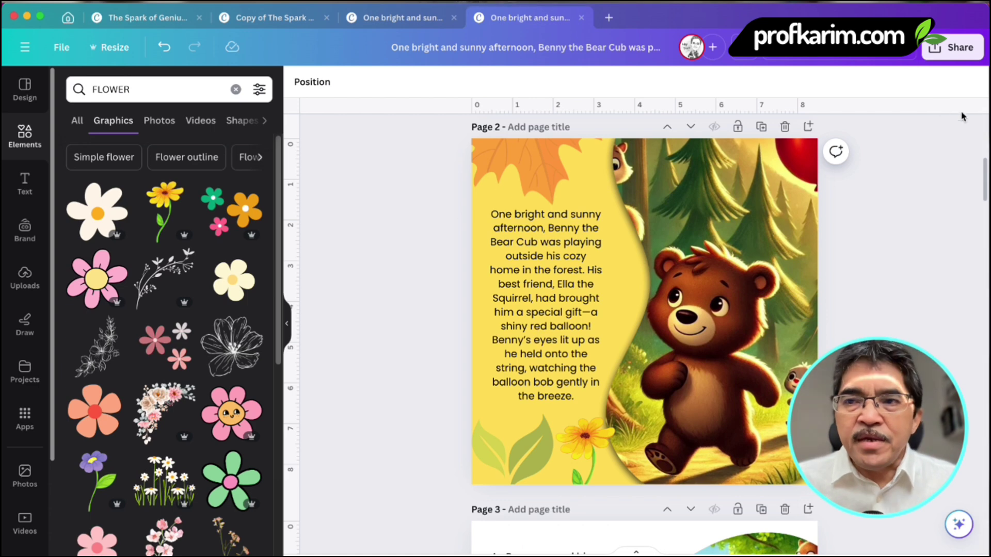
left_click(948, 46)
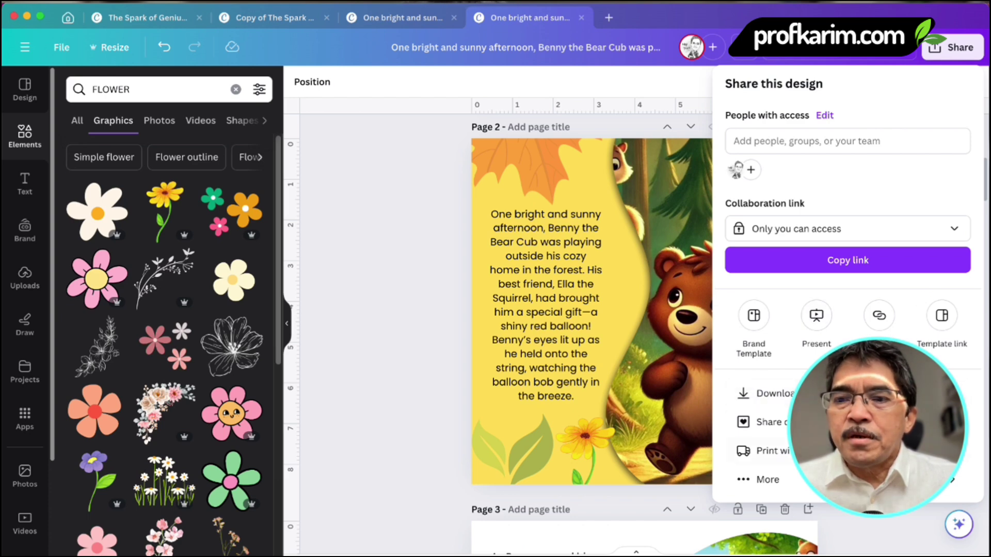
left_click(769, 393)
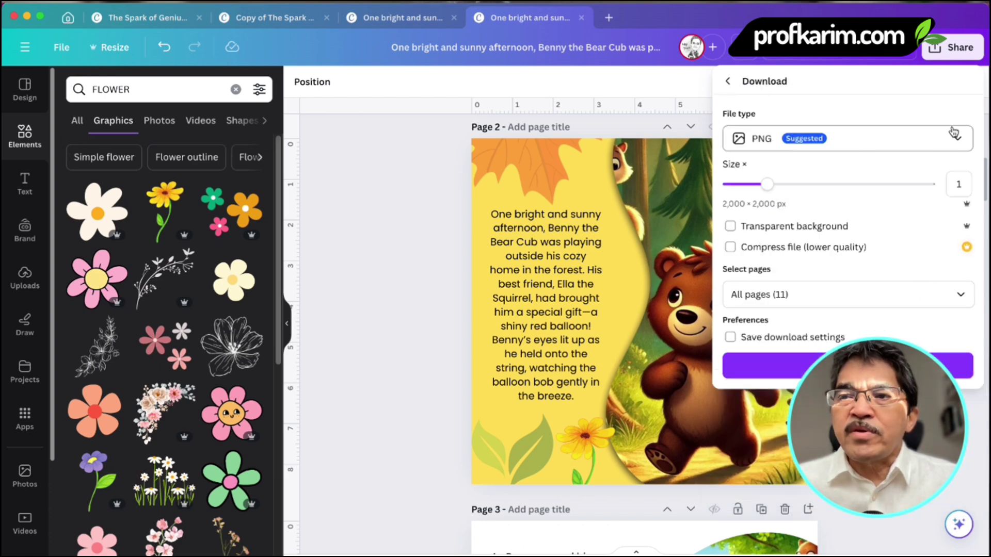
left_click(954, 133)
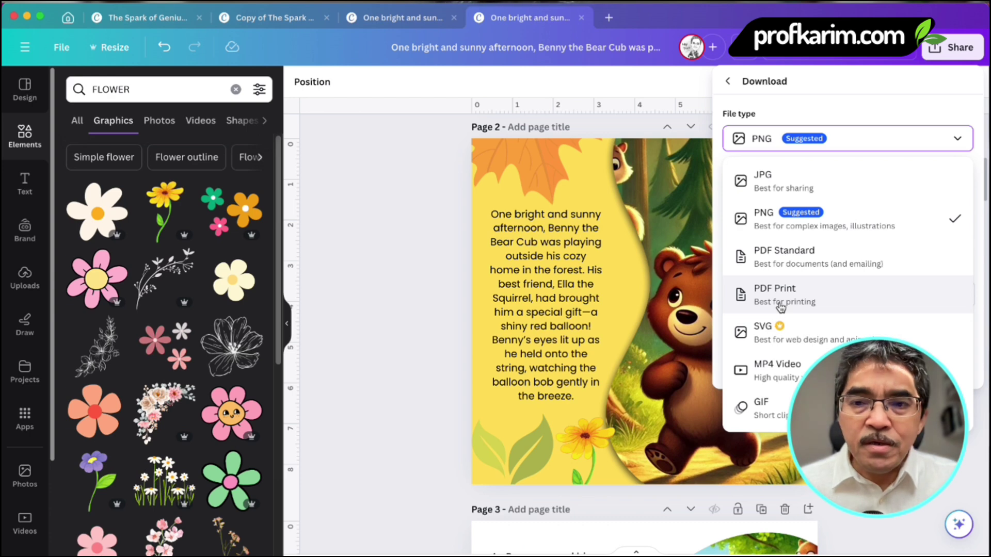
left_click(375, 314)
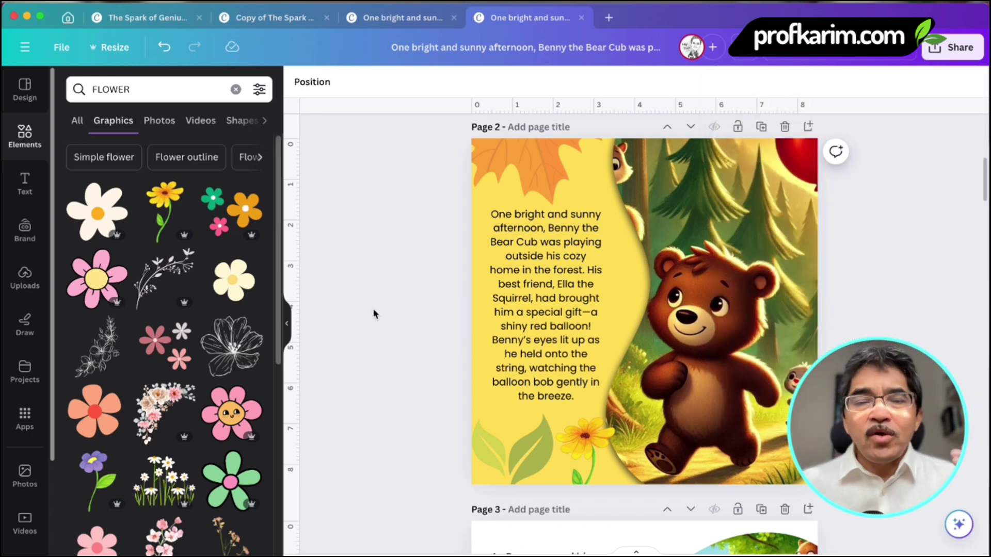